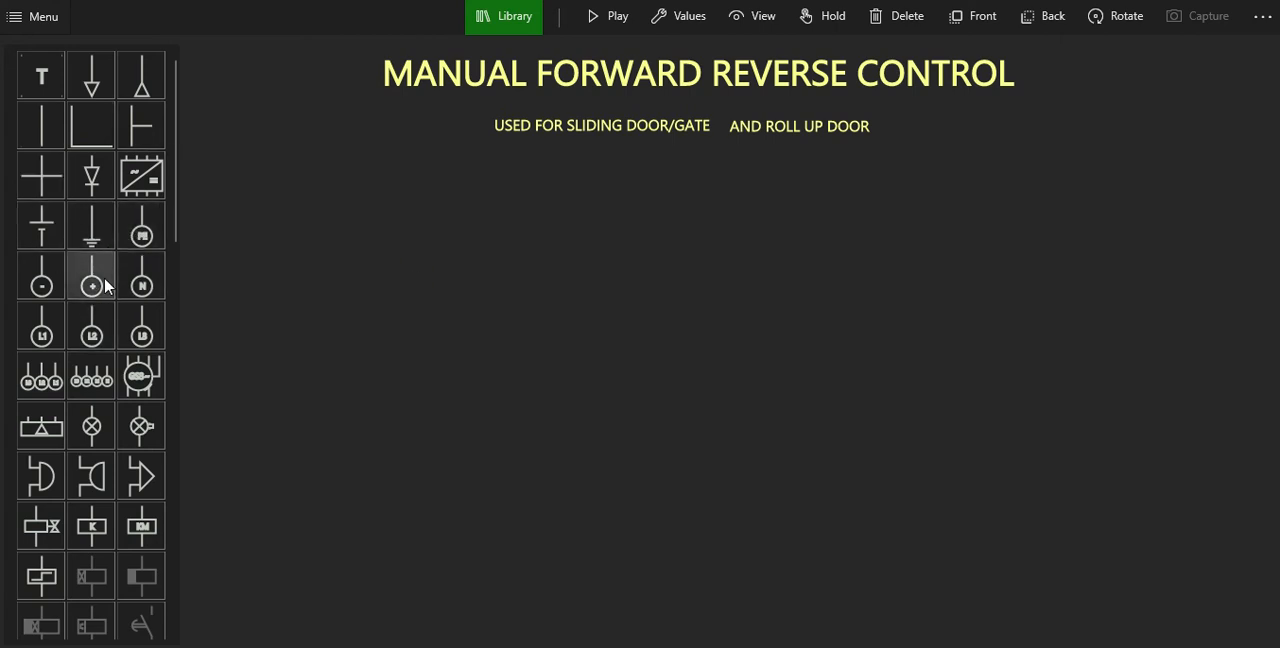
Place an L1 supply symbol below the title at the diagram's left end, rotated with its terminal facing right.
left_click(42, 328)
left_click(1097, 18)
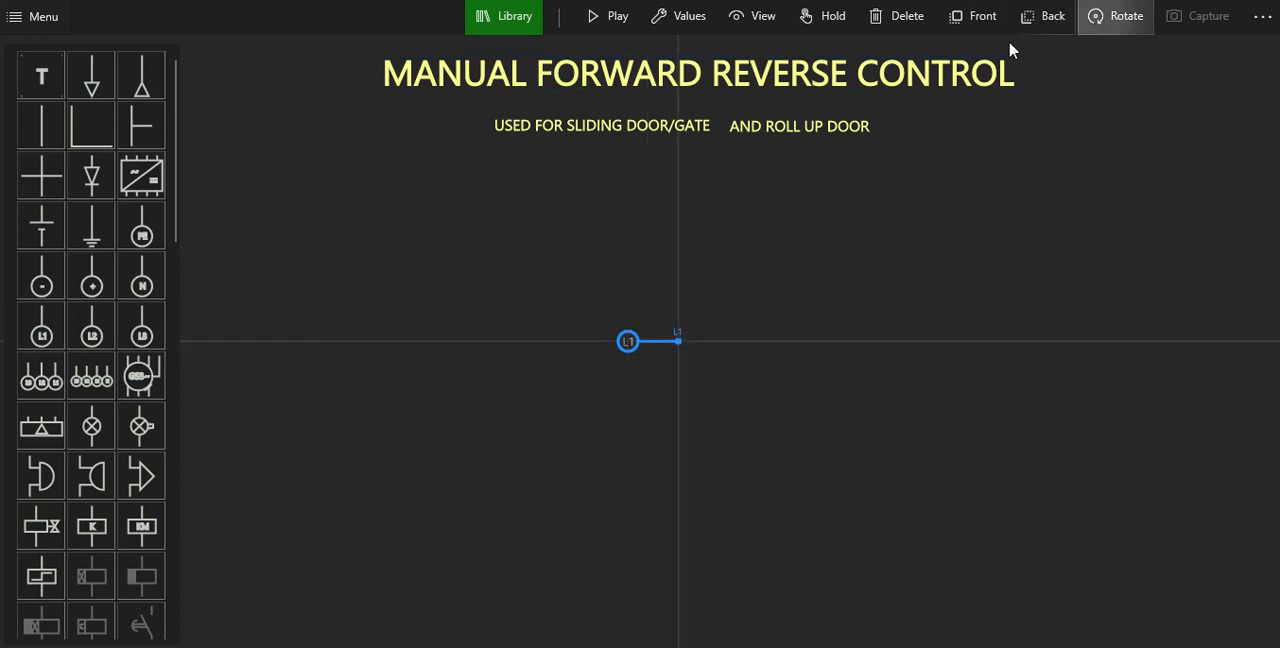
left_click_drag(640, 341, 267, 193)
left_click(300, 277)
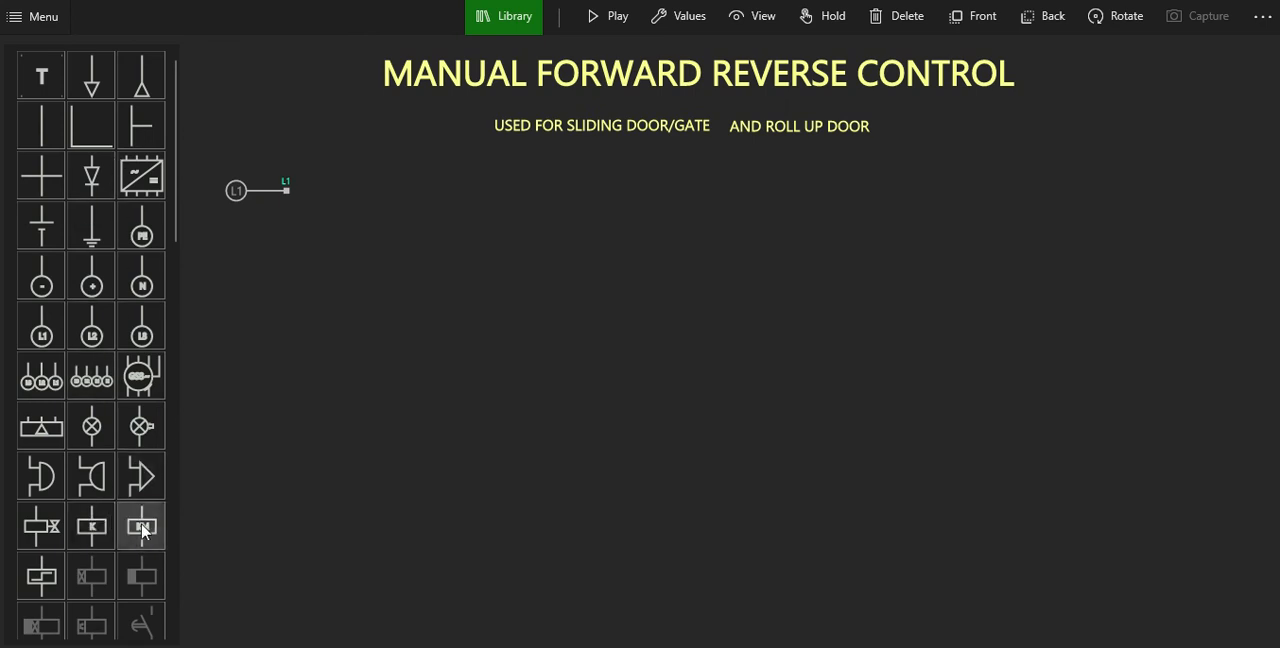
Add a contactor coil, rotate it to horizontal and align it with the L1 supply, leaving a gap between them.
left_click_drag(142, 531, 663, 340)
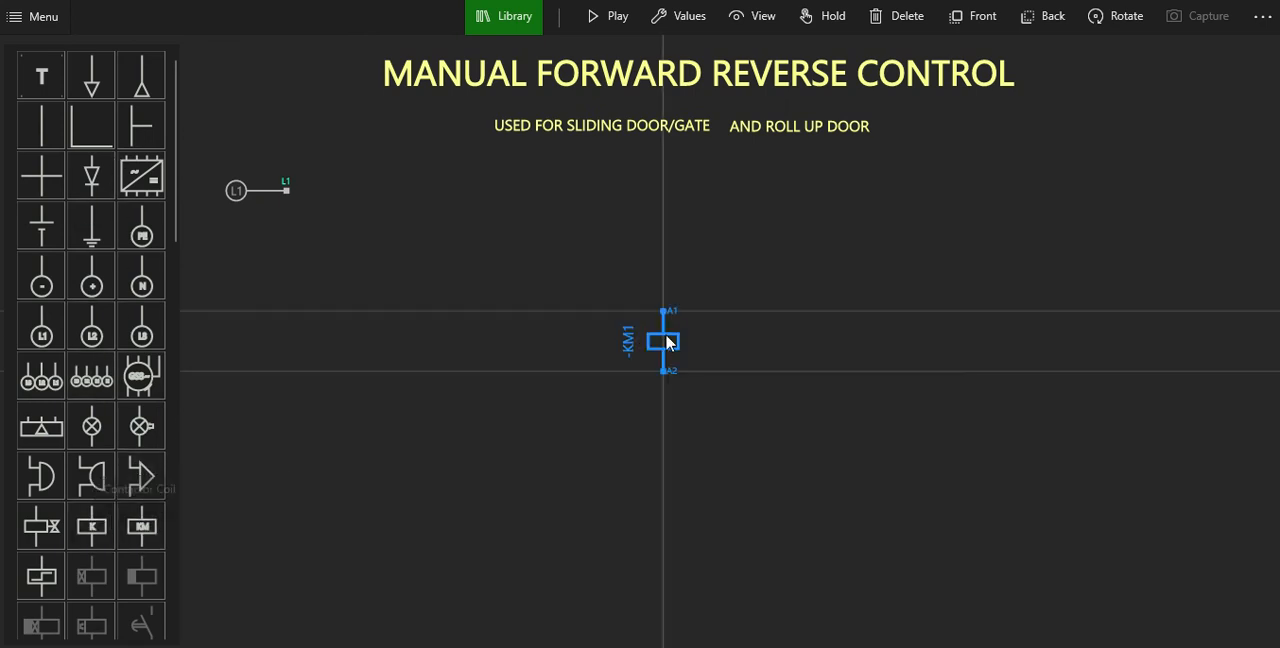
left_click(648, 357)
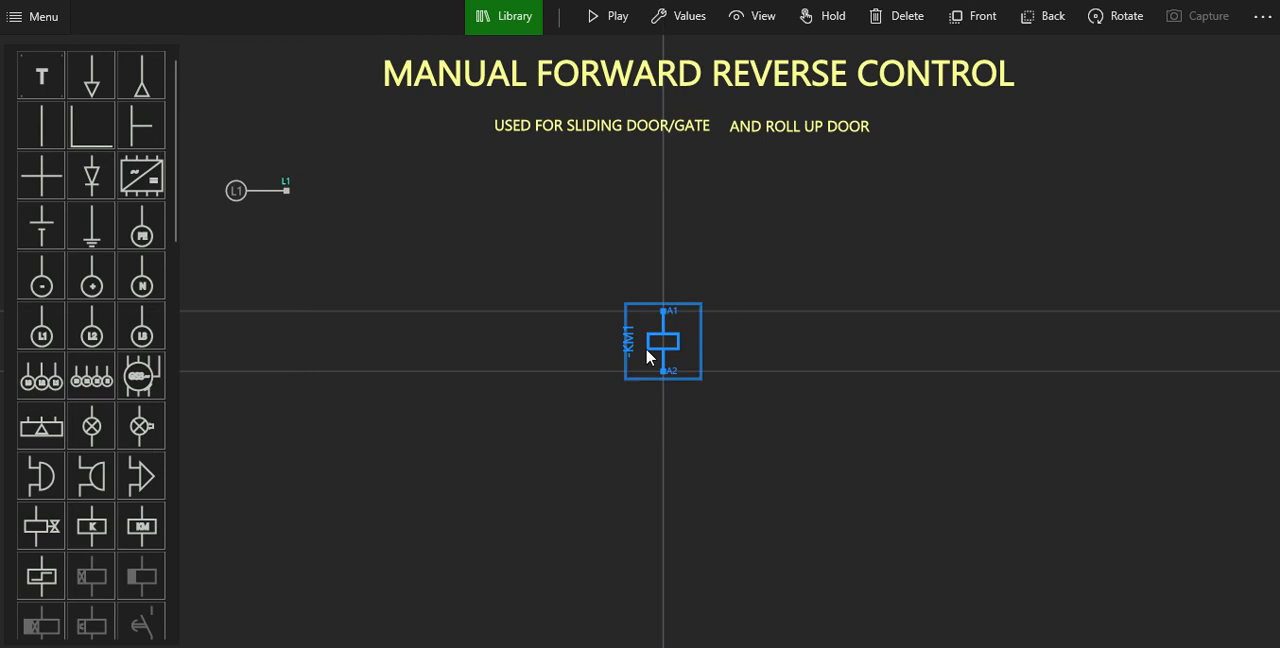
left_click(1108, 18)
left_click_drag(660, 340, 600, 190)
Add a normally open pushbutton, rotated to horizontal, in line between the L1 supply and the contactor coil.
scroll(88, 432, "down", 6)
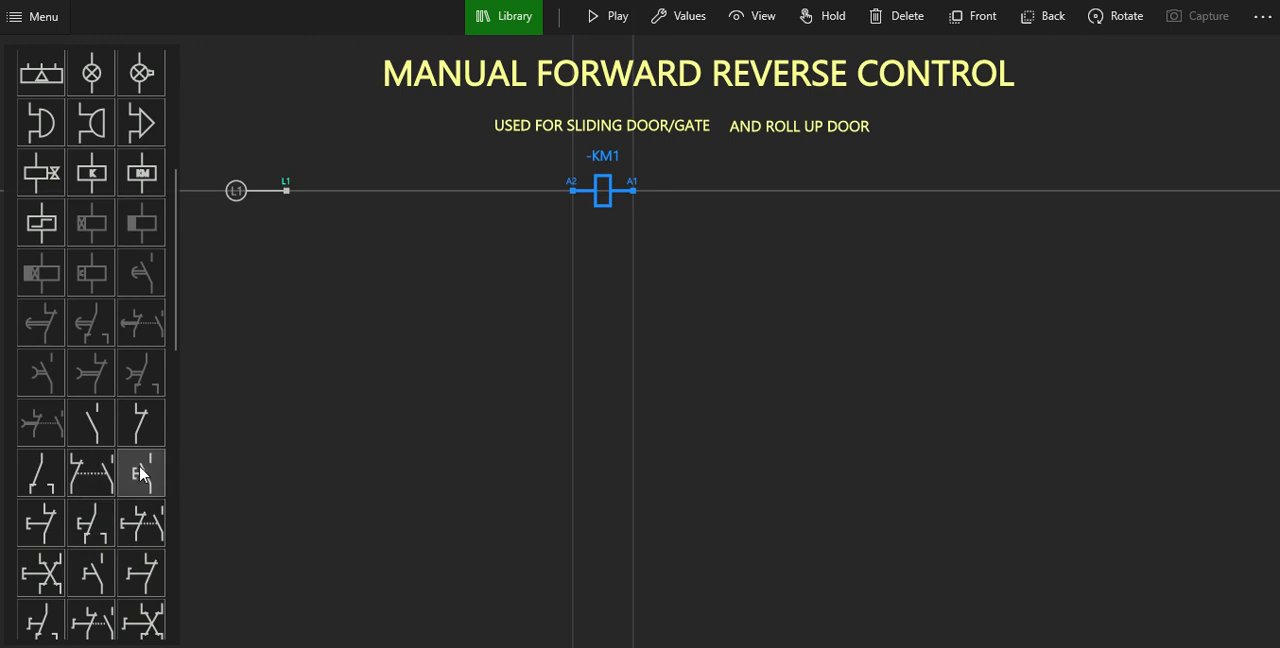
left_click(145, 474)
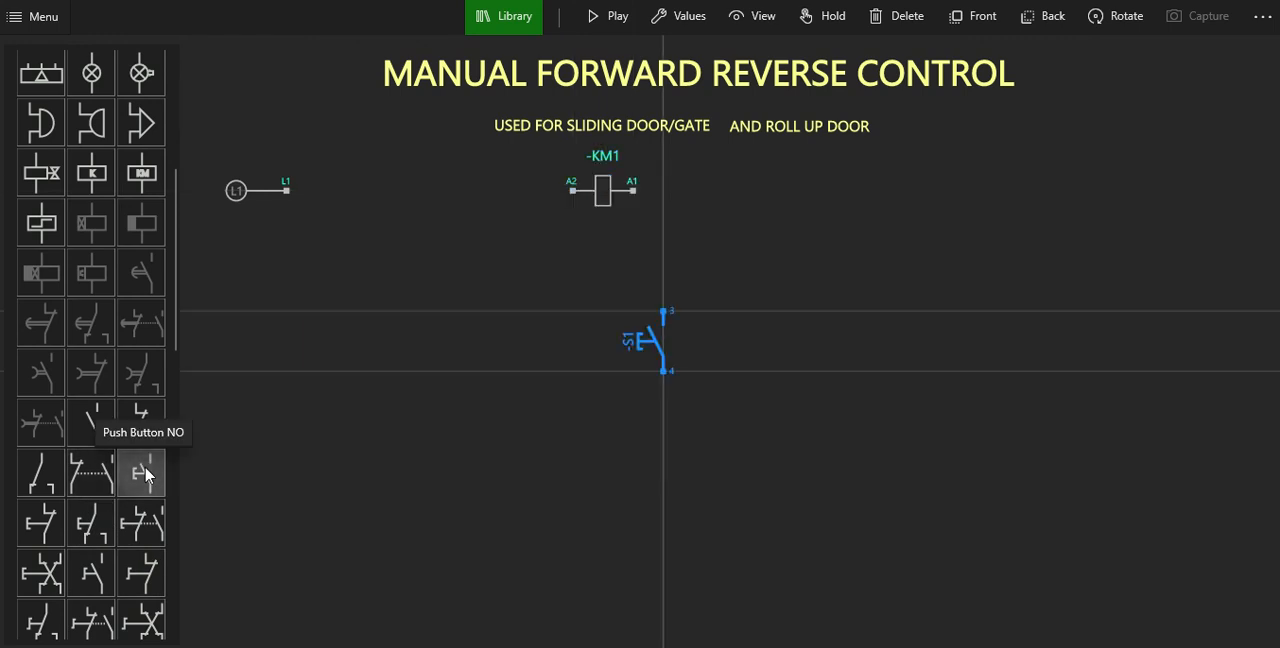
left_click(1108, 17)
left_click_drag(669, 326, 433, 172)
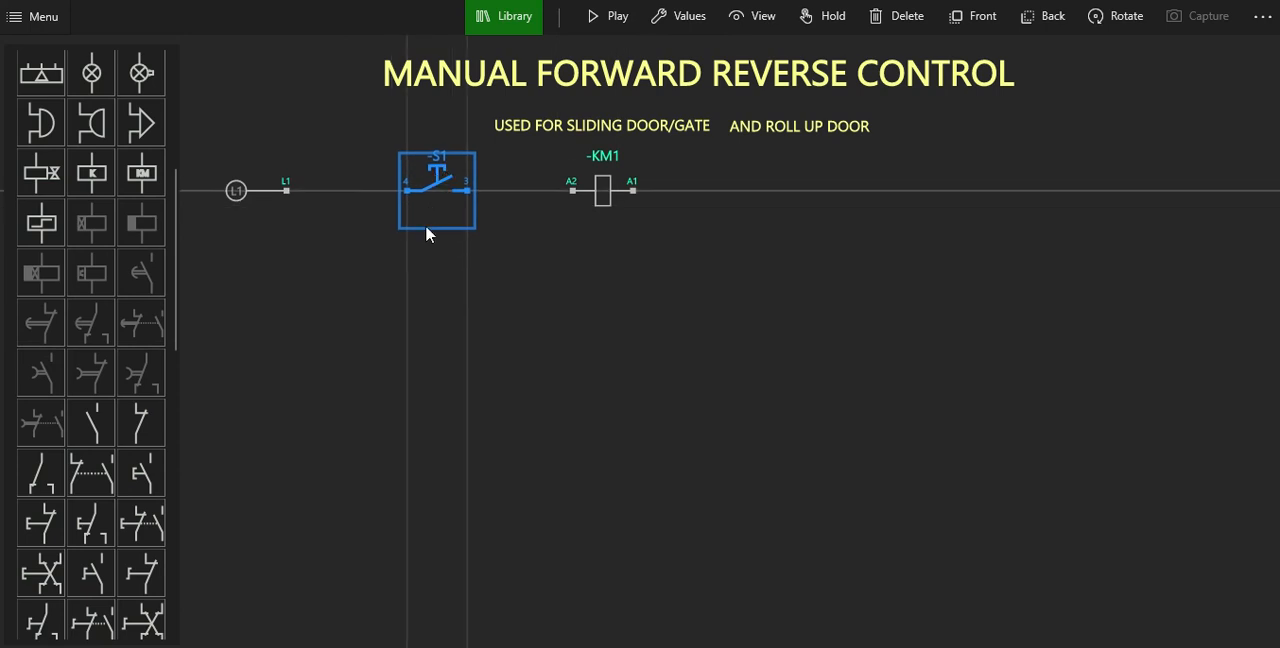
left_click(408, 289)
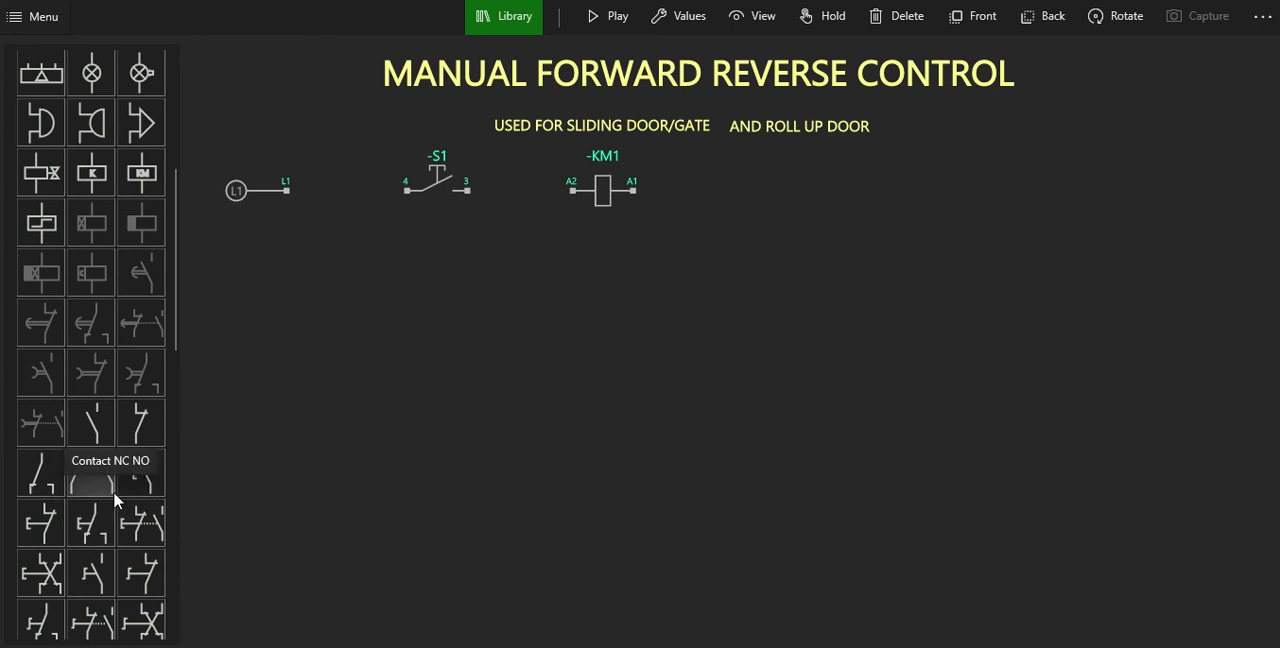
Add a horizontal NC limit switch in line to the right of the KM1 coil, and shift the coil slightly right.
scroll(113, 491, "down", 3)
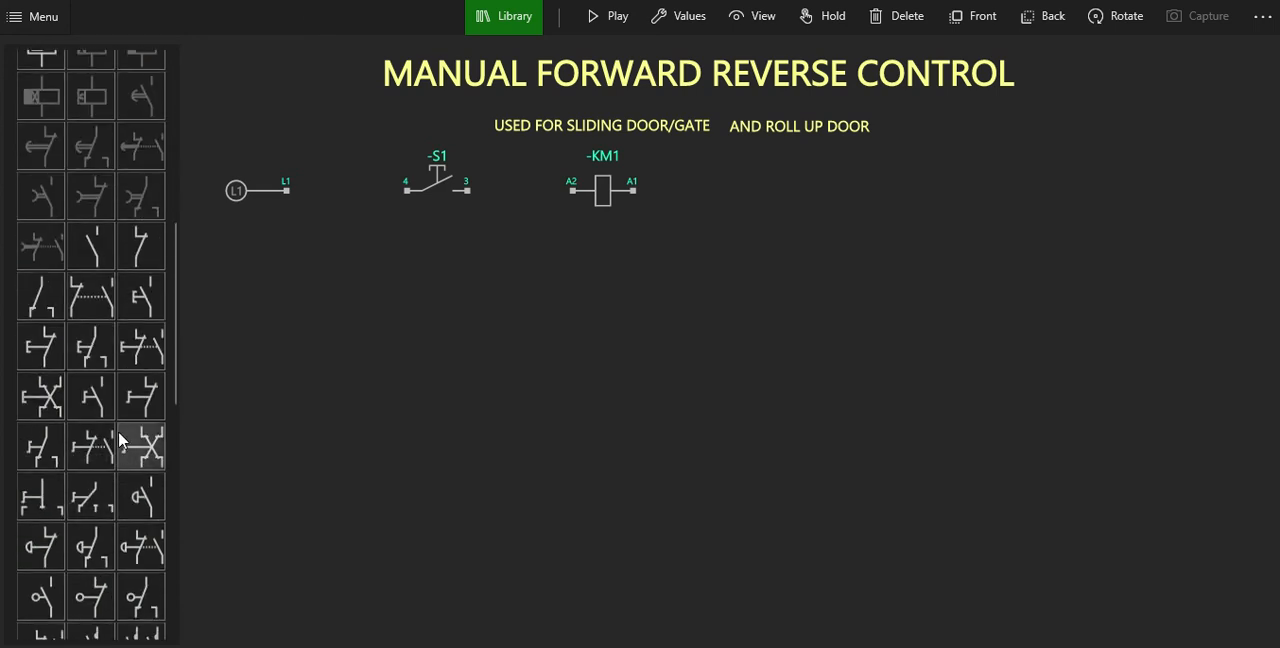
left_click(90, 600)
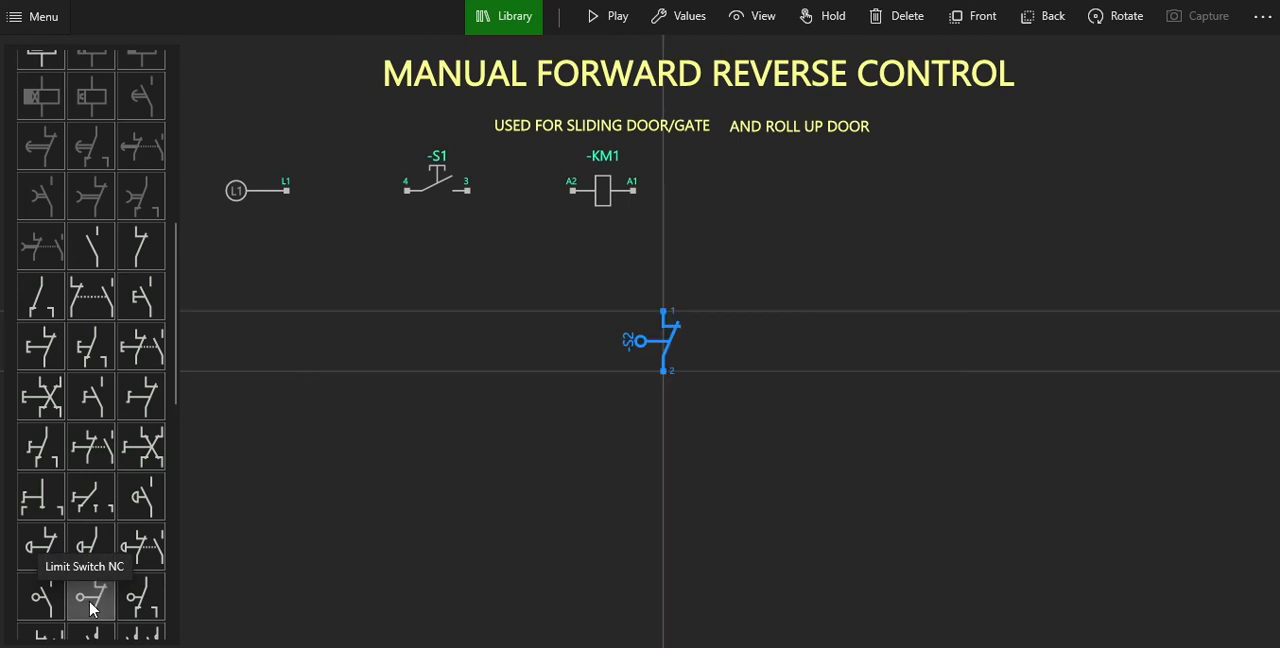
left_click(1092, 28)
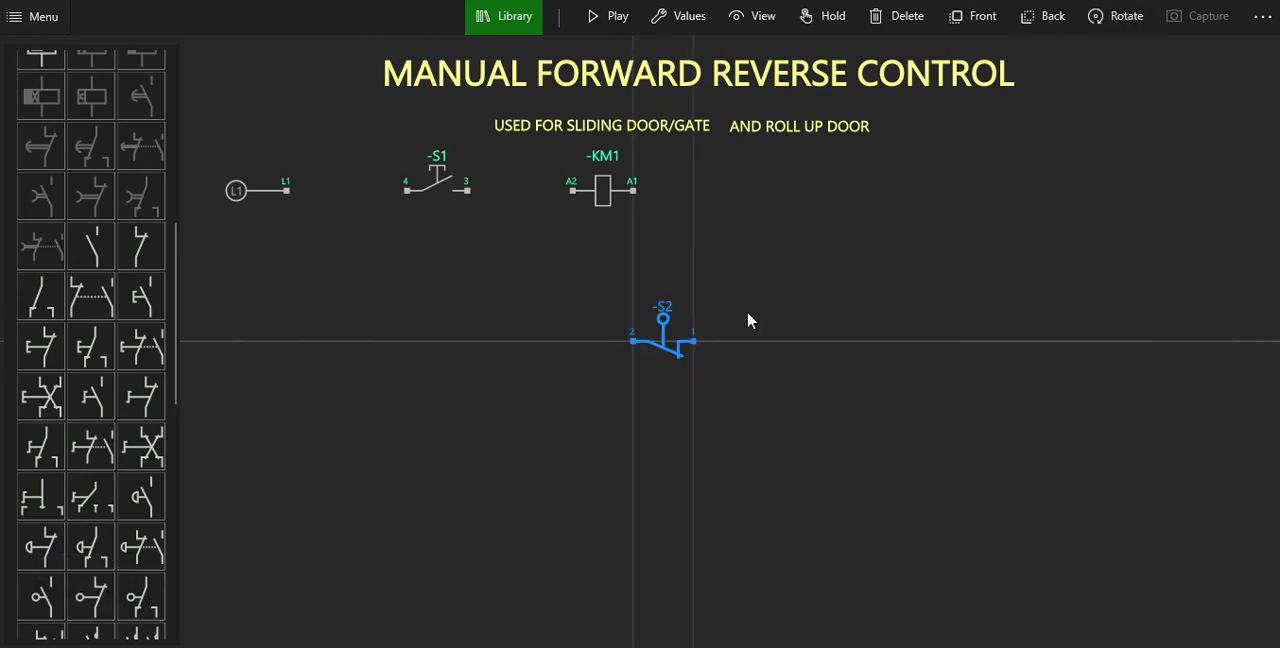
left_click_drag(668, 340, 845, 192)
left_click(745, 197)
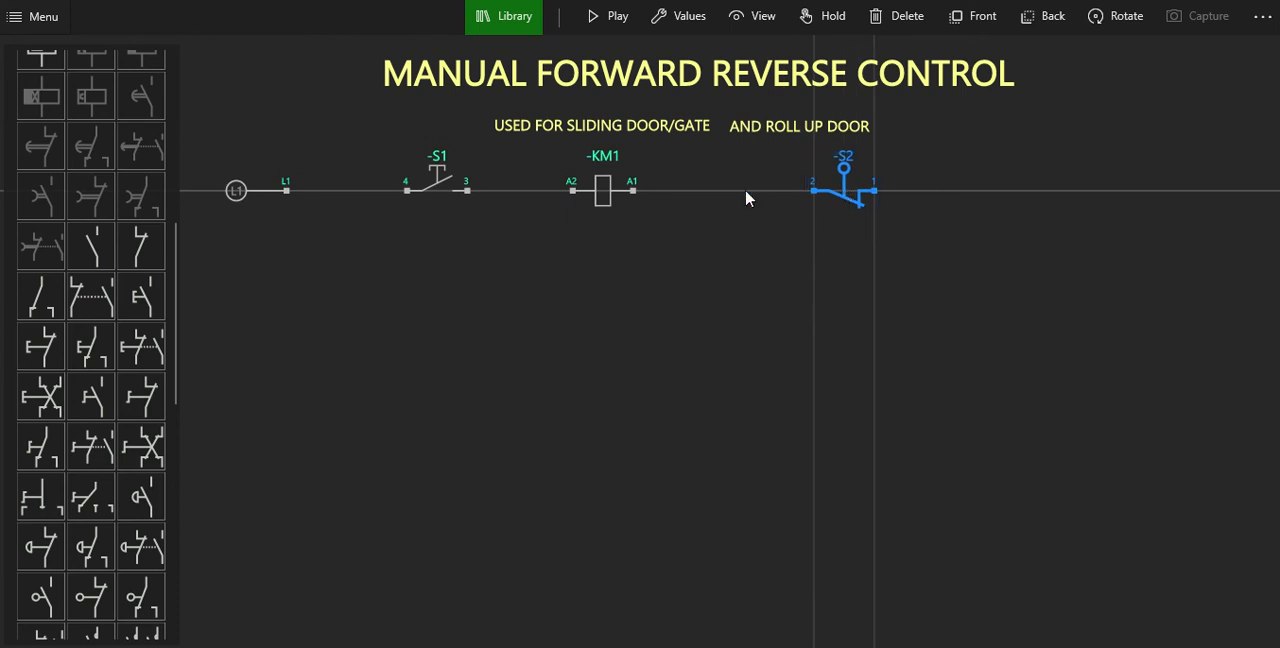
left_click_drag(596, 181, 635, 175)
left_click(605, 437)
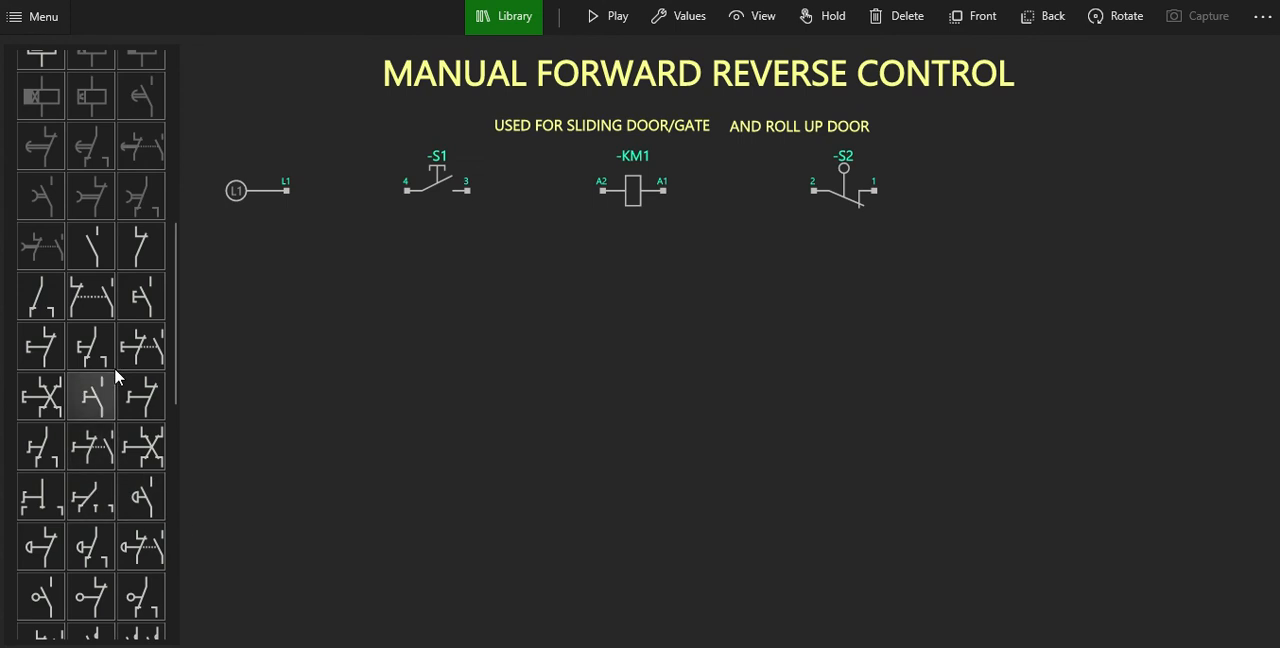
Insert a normally closed contact, rotate it to horizontal and set its tag to -F.
left_click(137, 250)
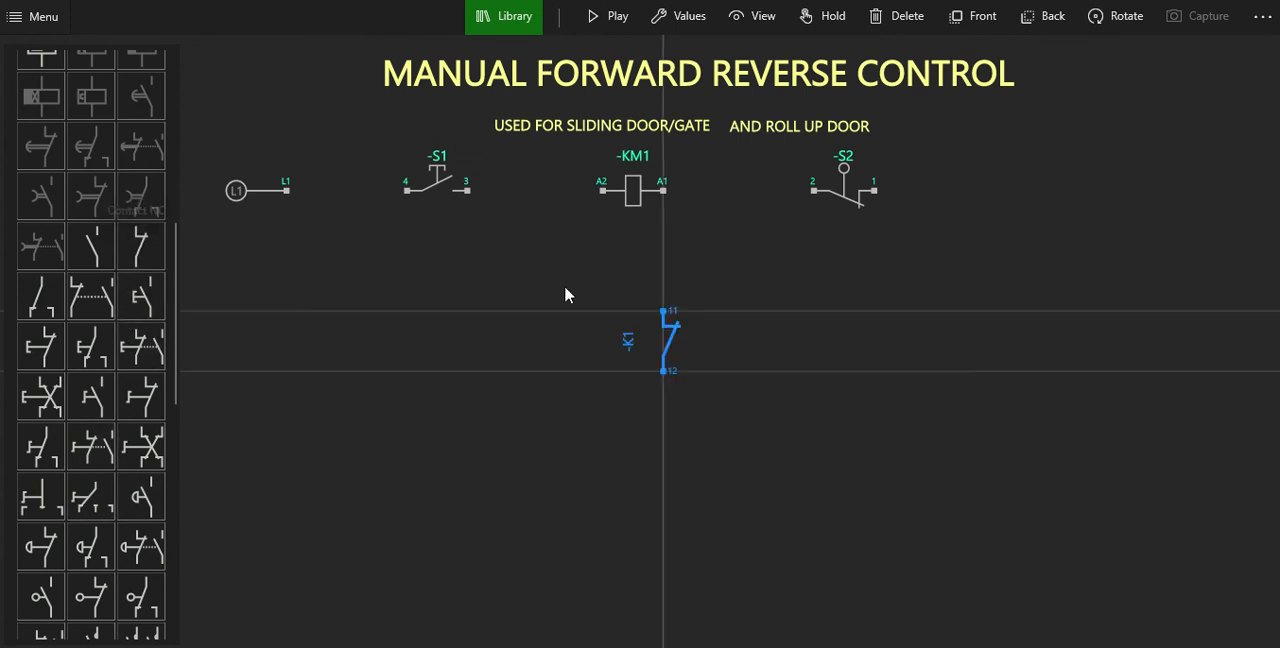
left_click(1117, 25)
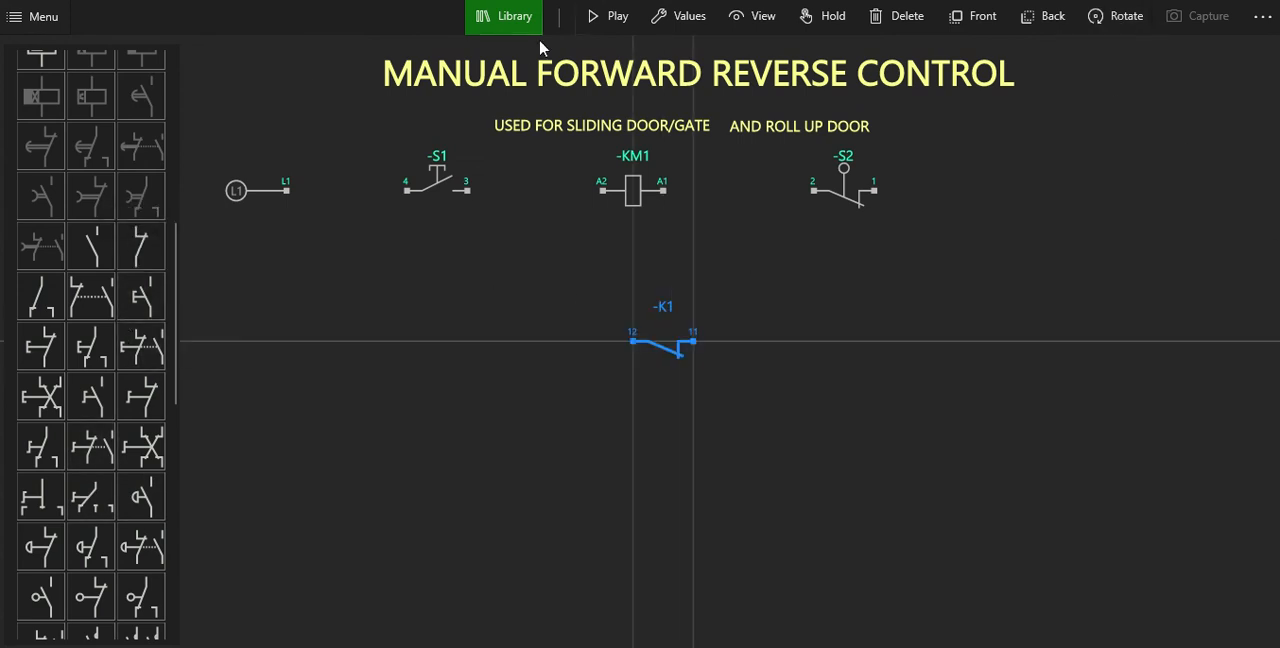
left_click(678, 28)
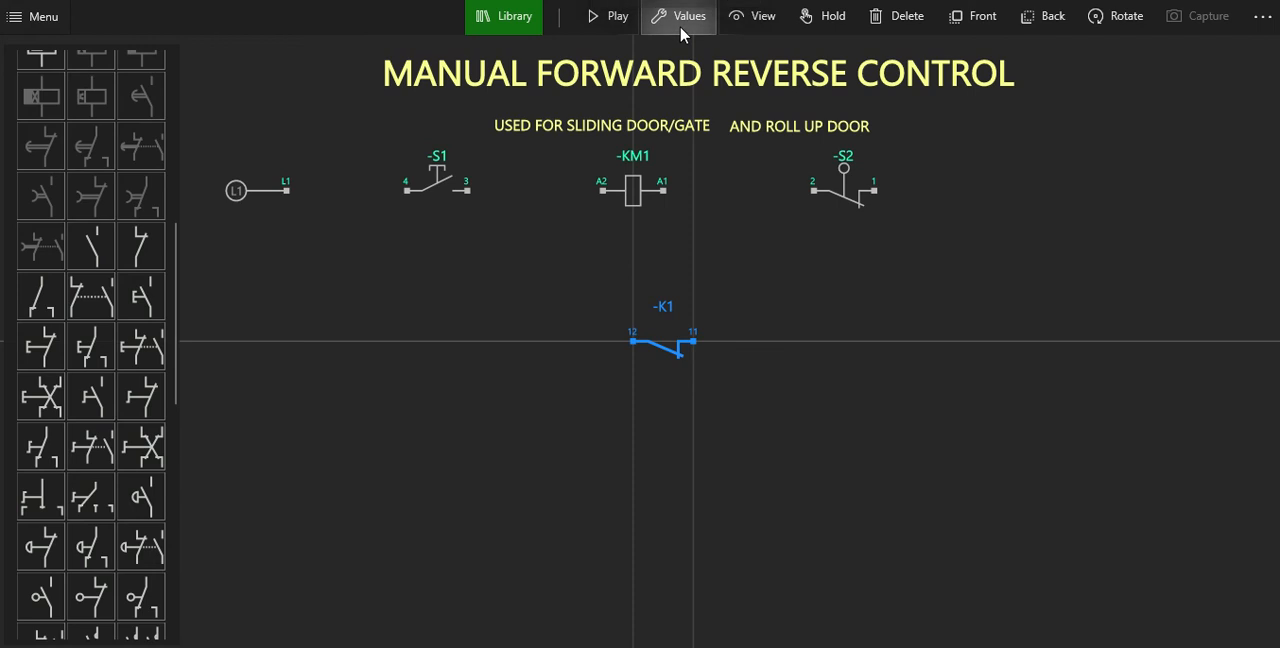
left_click(306, 34)
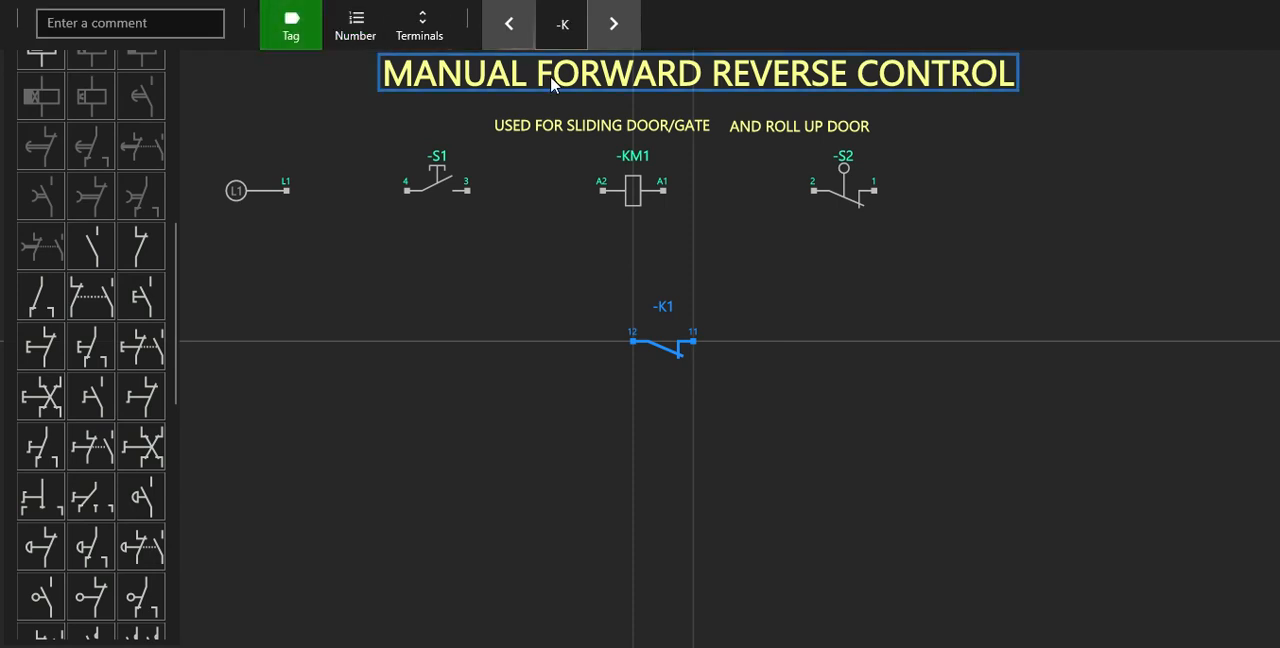
left_click(617, 30)
left_click(617, 30)
left_click(617, 30)
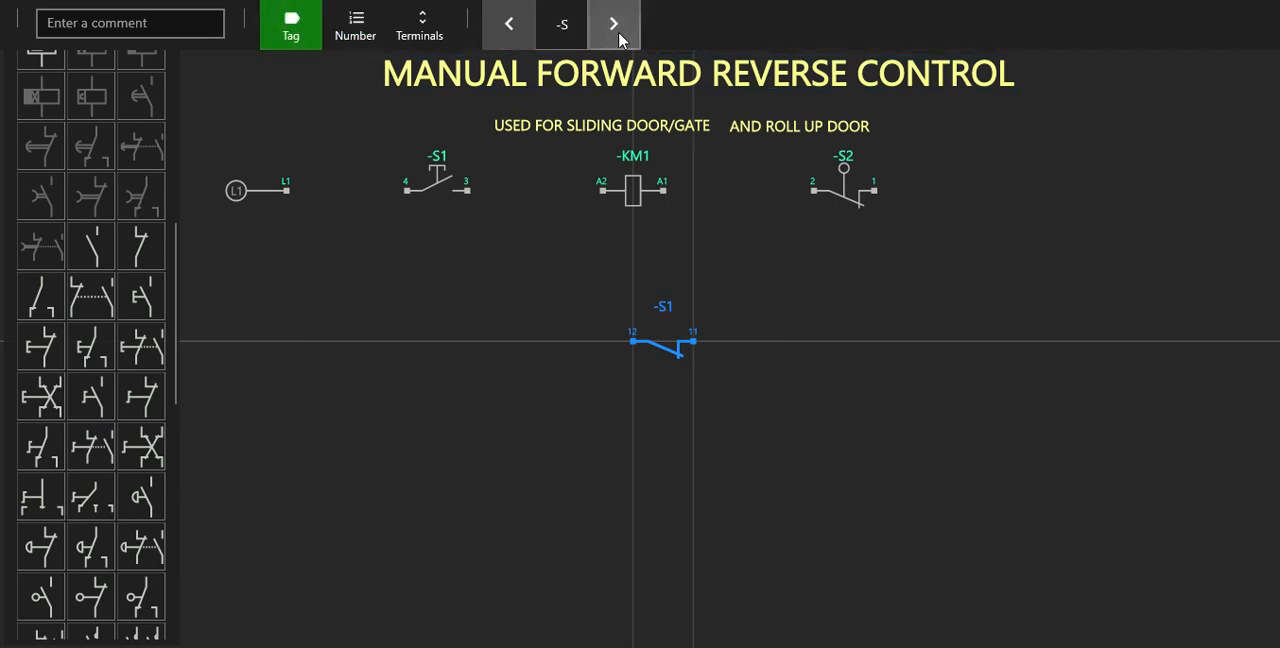
left_click(617, 30)
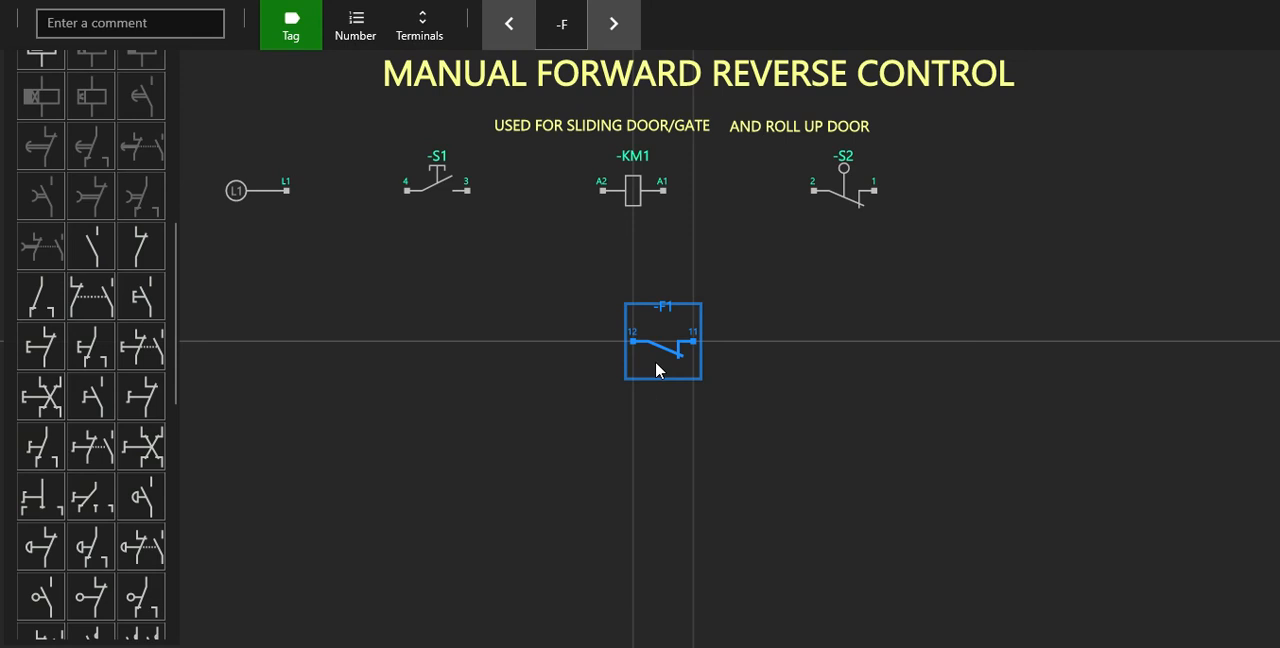
Move contact F1 into line to the right of limit switch S2, and even out the spacing of both components.
left_click_drag(656, 353, 1011, 206)
left_click_drag(850, 185, 829, 194)
left_click_drag(1021, 198, 1000, 194)
left_click_drag(838, 194, 817, 180)
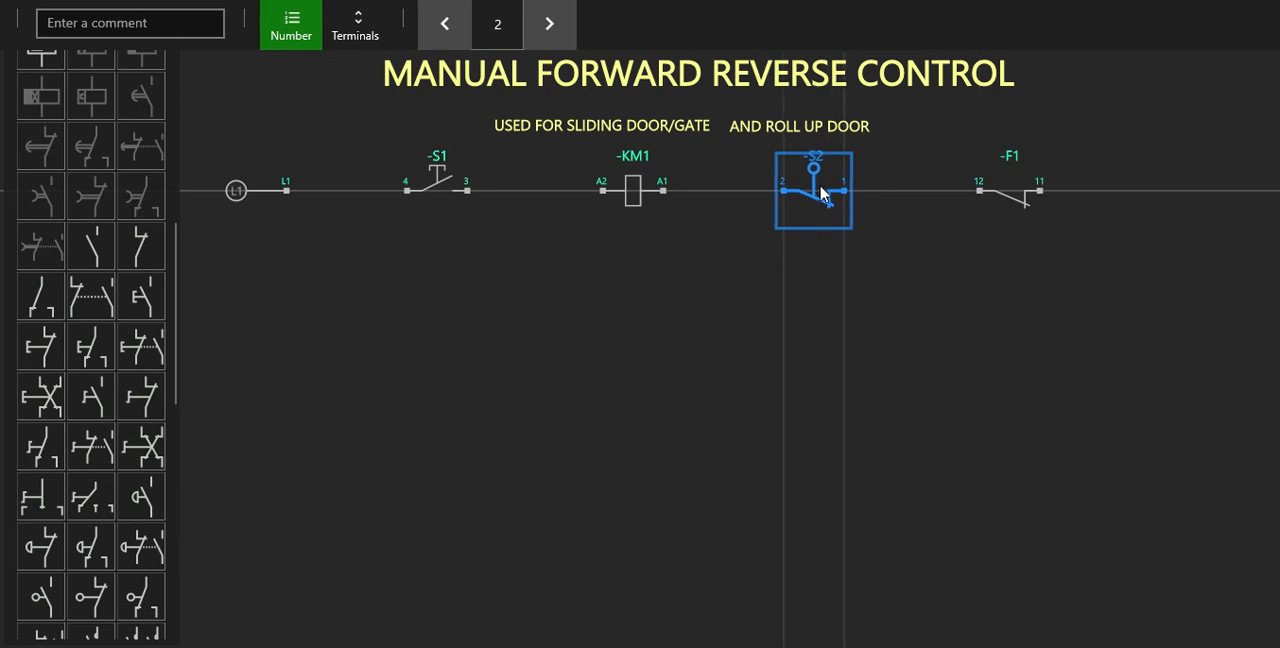
left_click(1088, 349)
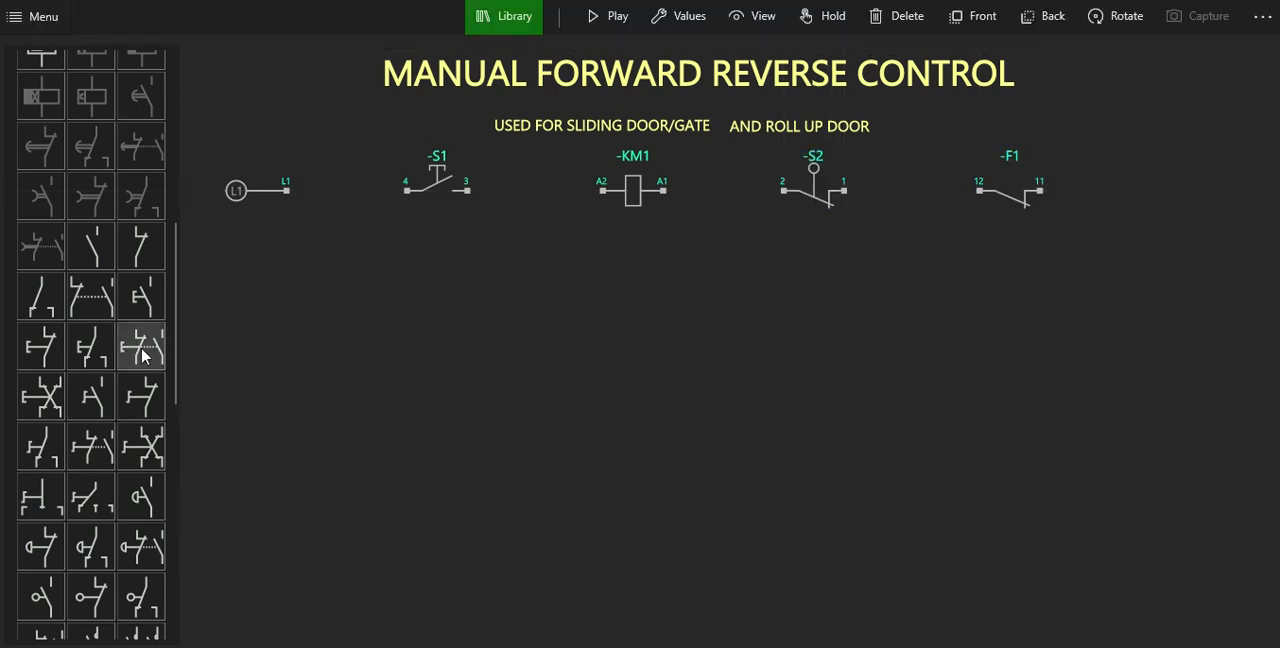
Add a neutral N symbol at the right end of the row, rotated with its terminal facing contact F1.
scroll(126, 358, "up", 5)
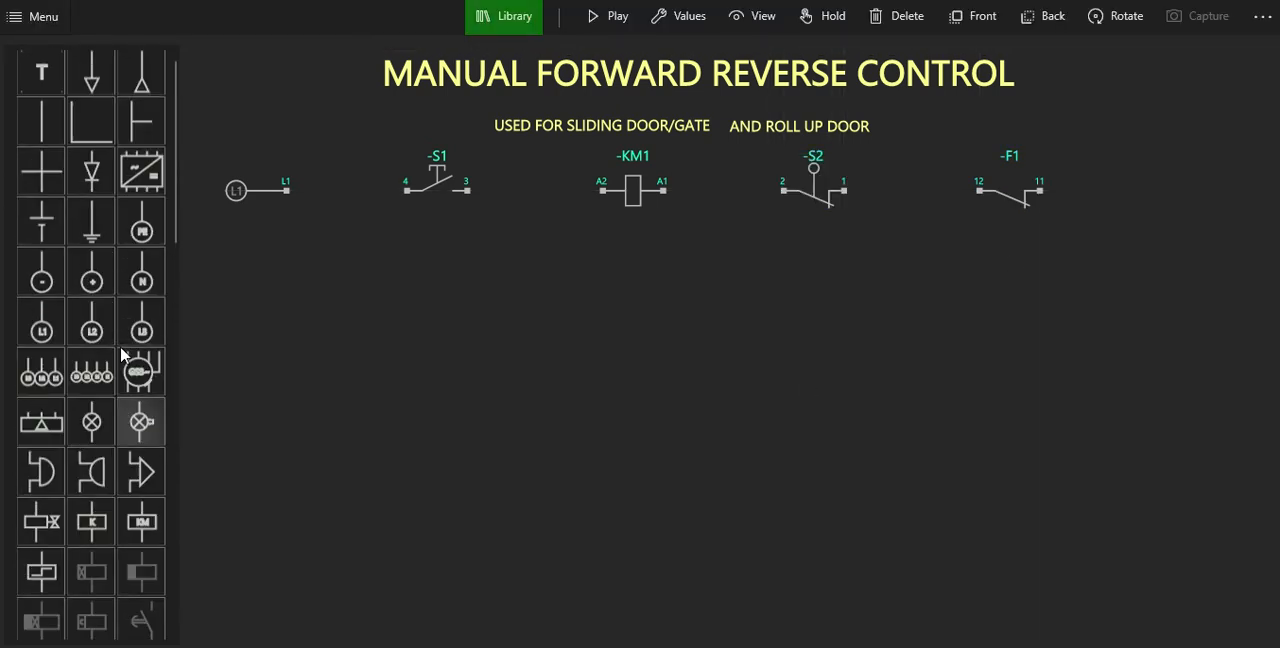
left_click(153, 281)
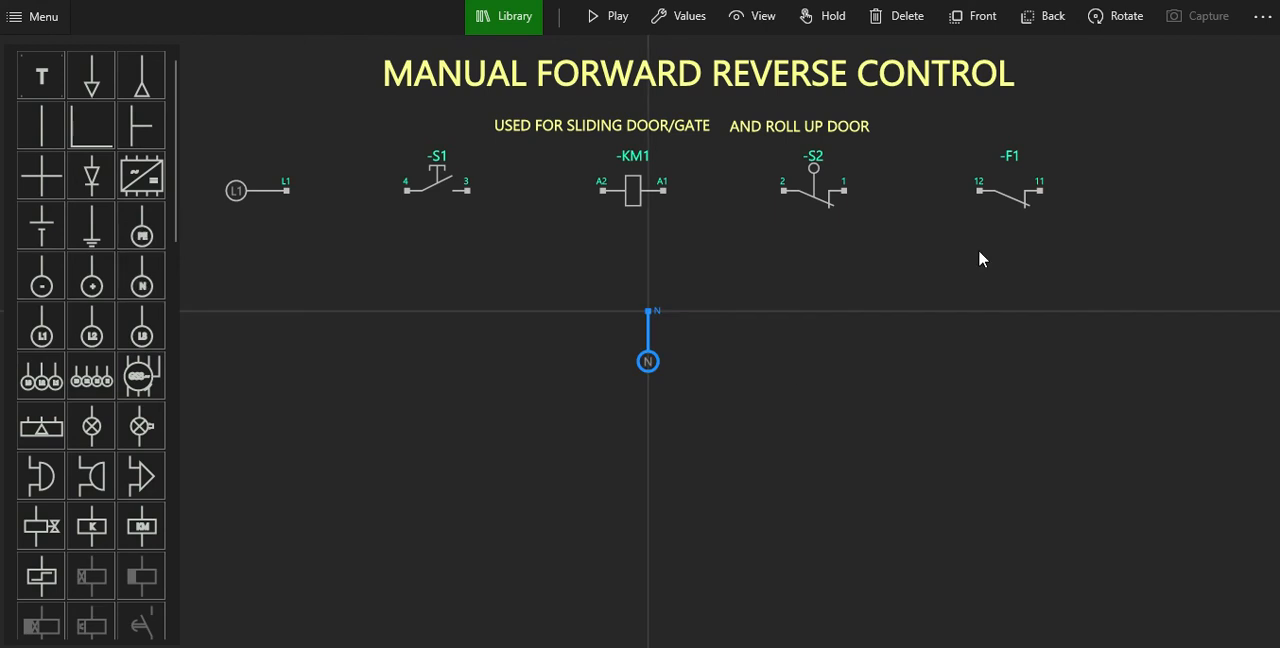
left_click(1104, 32)
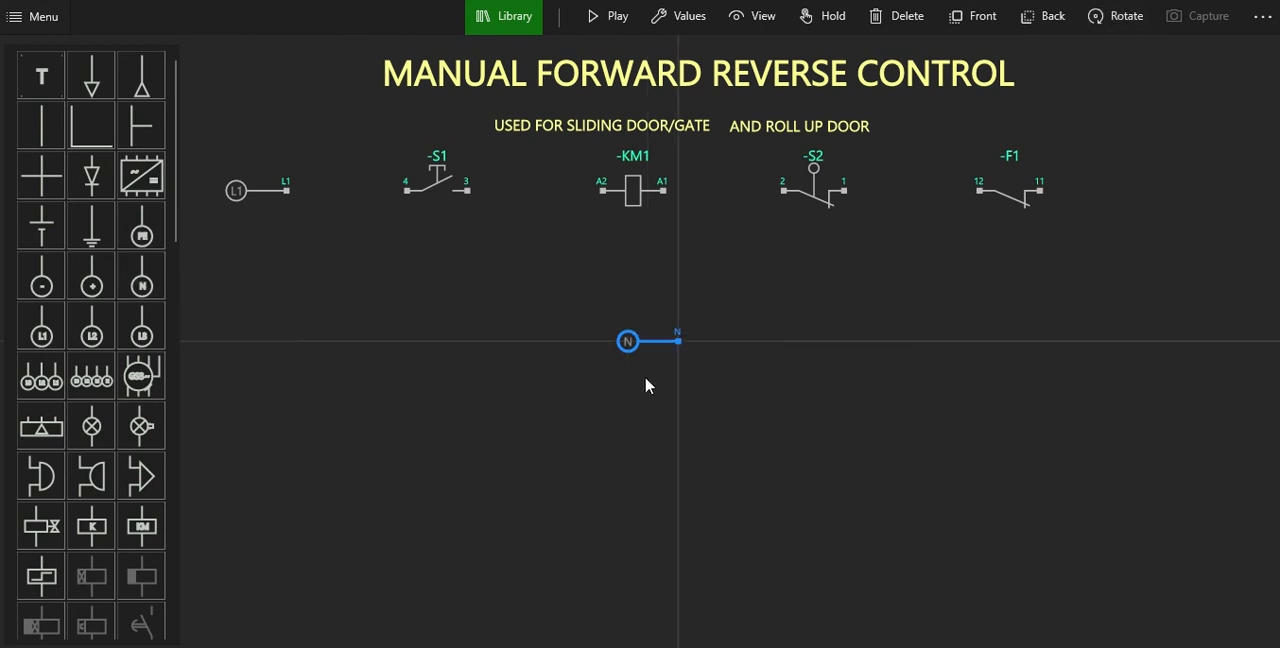
left_click(1112, 16)
left_click(1112, 16)
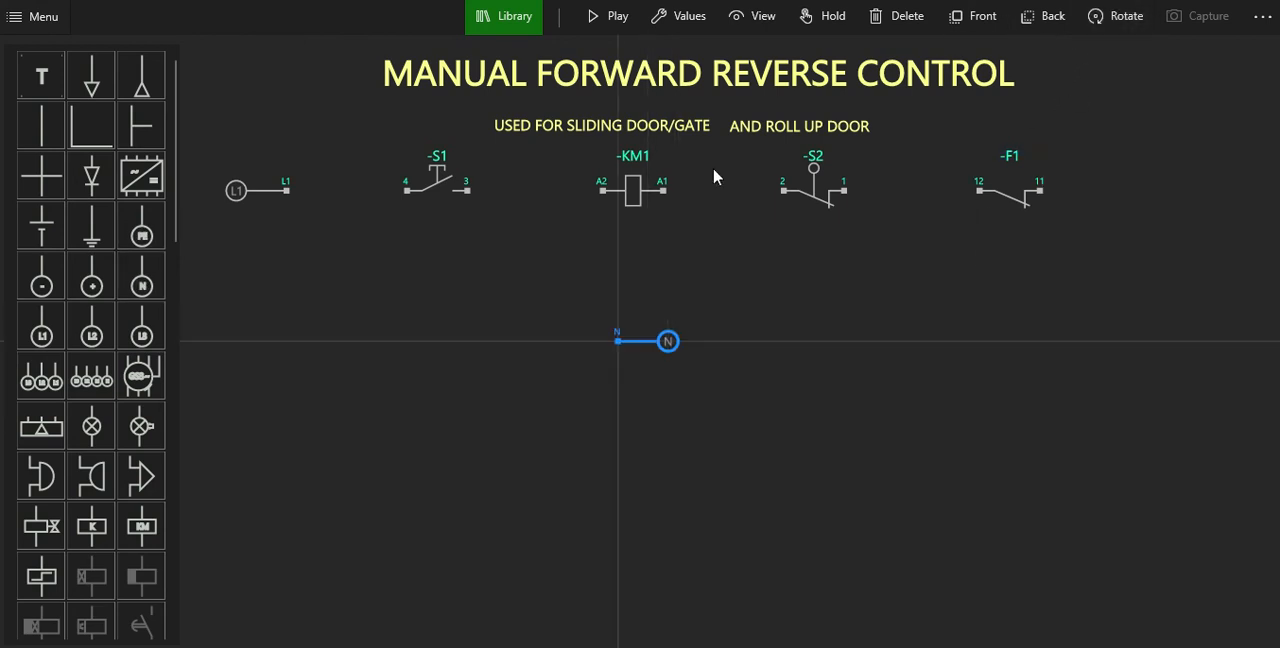
left_click_drag(668, 341, 1203, 196)
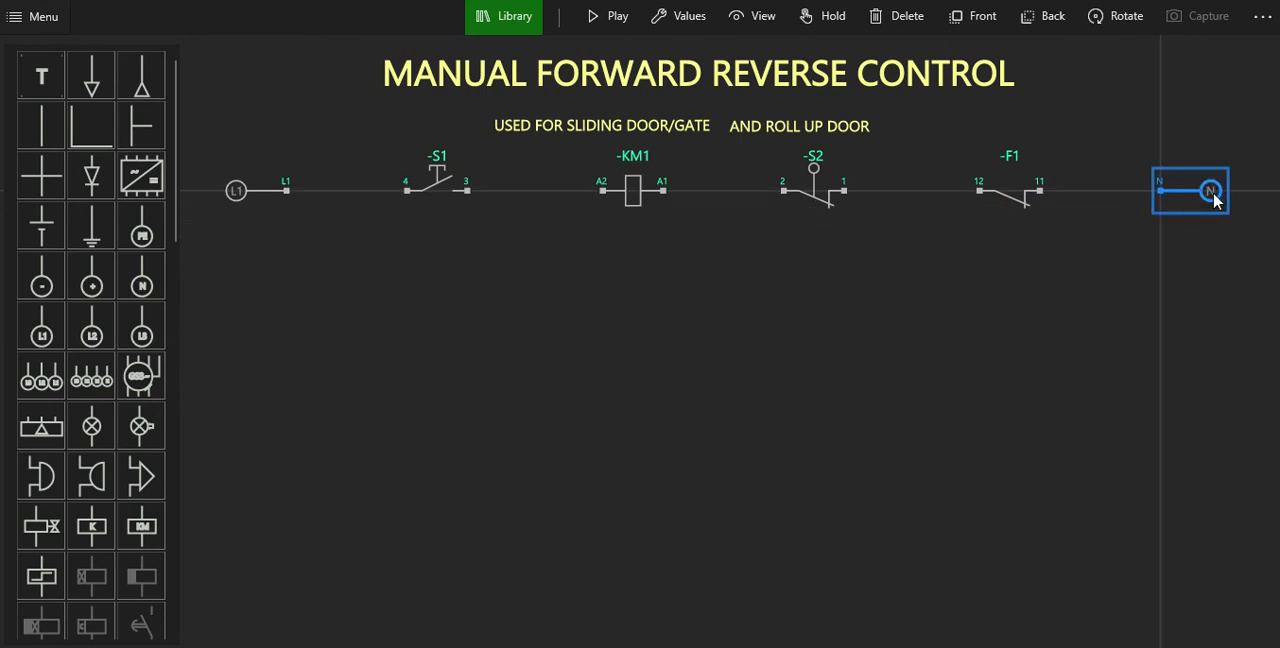
left_click(1108, 341)
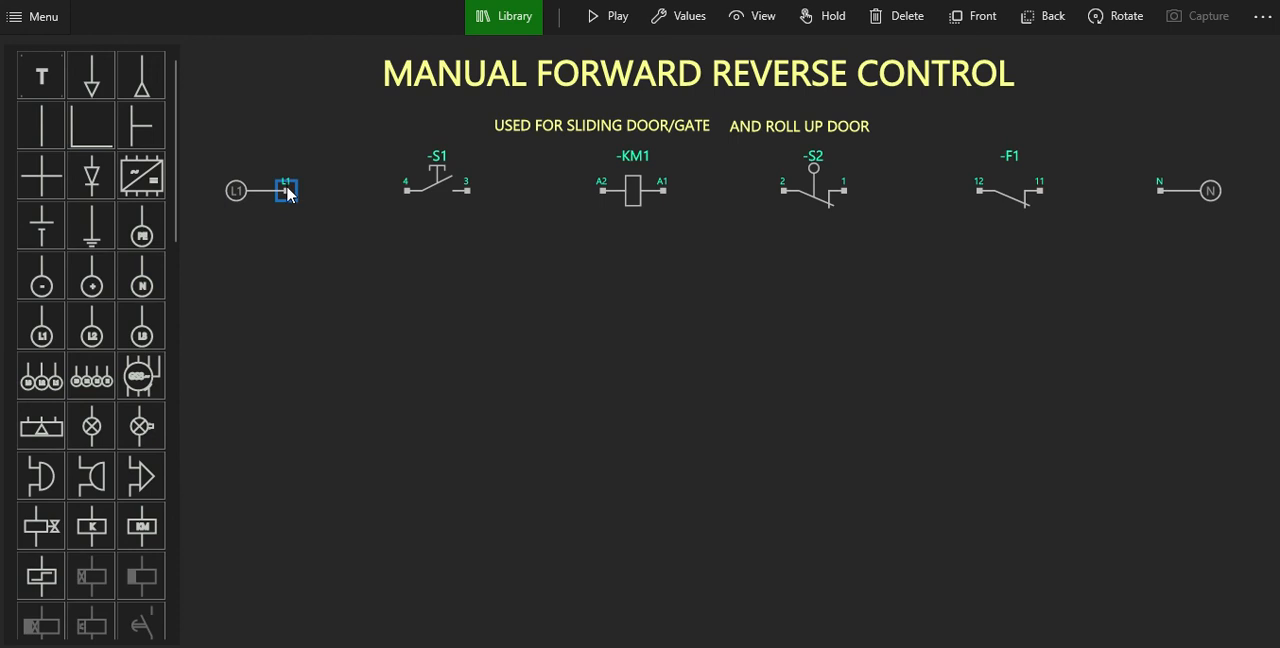
Wire the row in series from L1 through S1, KM1, S2 and F1 to N.
mouse_move(286, 190)
left_mouse_down()
mouse_move(363, 217)
mouse_move(408, 191)
mouse_move(557, 194)
mouse_move(622, 232)
mouse_move(603, 196)
mouse_move(795, 226)
mouse_move(651, 180)
mouse_move(668, 196)
left_mouse_up()
left_click(776, 194)
left_click(785, 191)
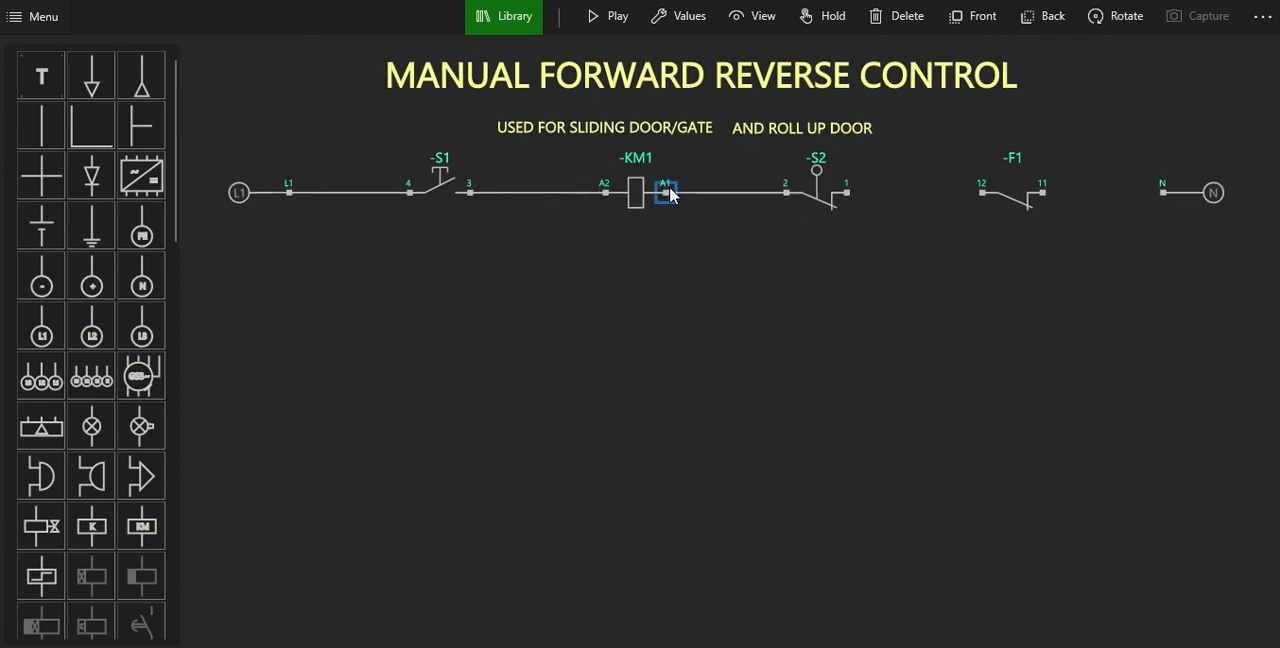
left_click(846, 192)
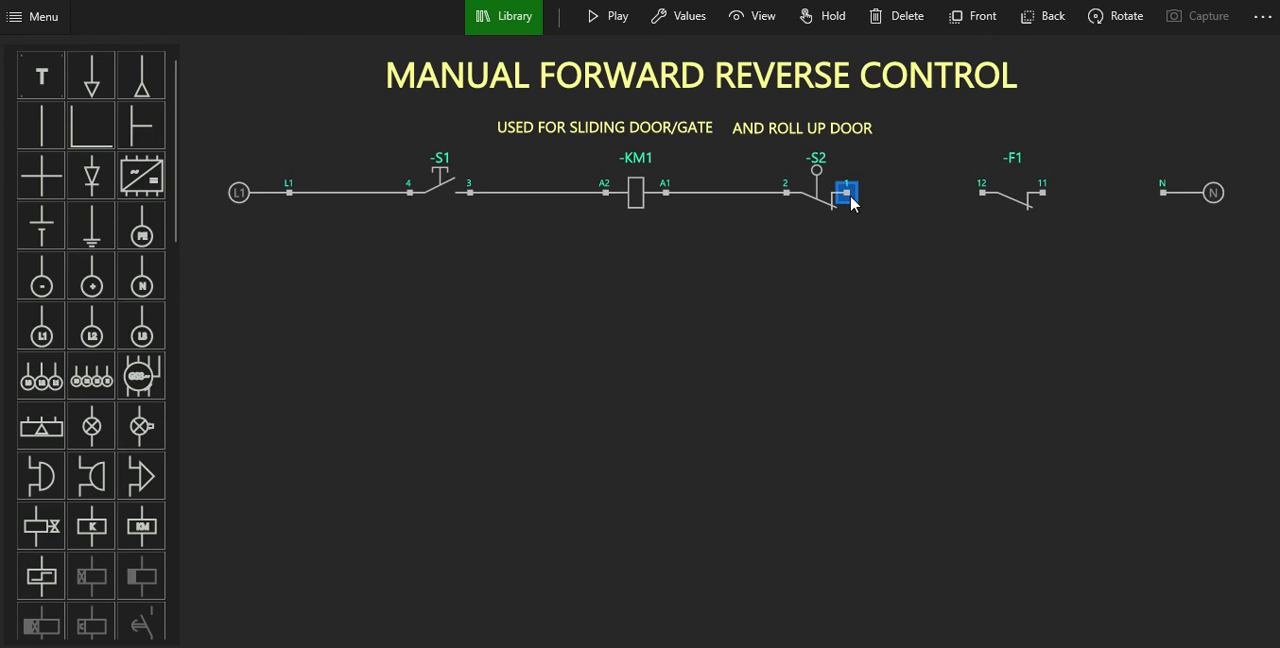
left_click(984, 198)
left_click(1045, 198)
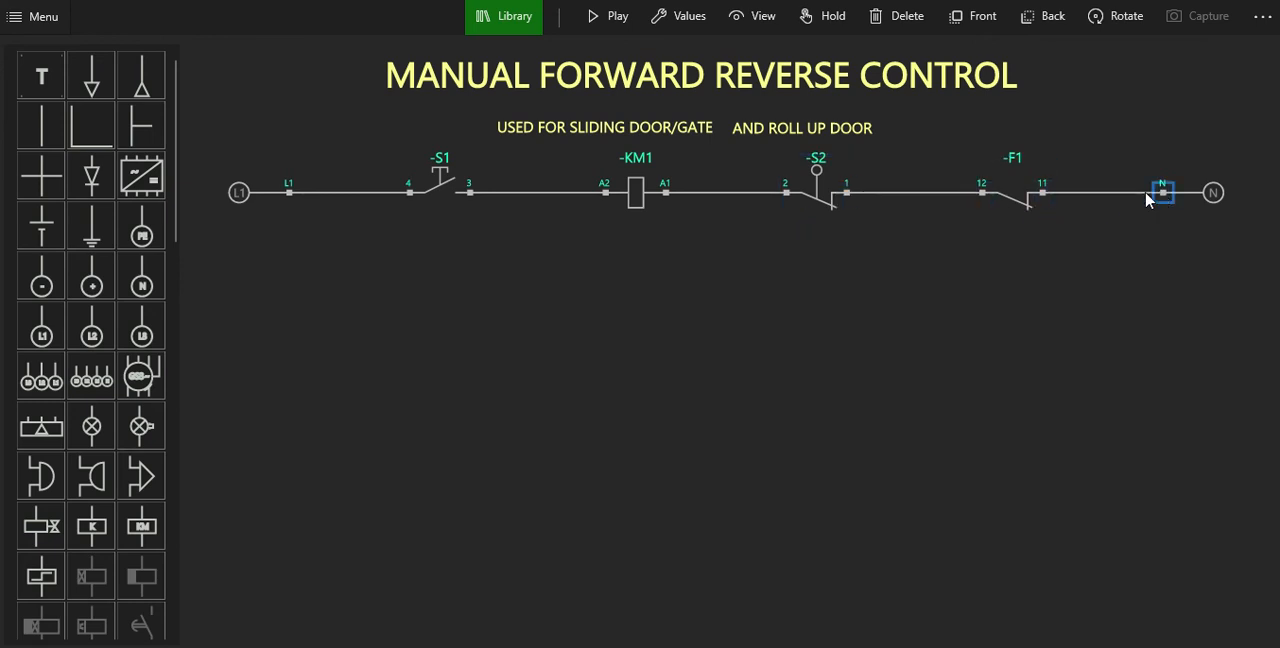
left_click(1162, 197)
Add a normally open contact, rotate it to horizontal and place it directly below pushbutton S1.
scroll(97, 420, "down", 3)
left_click(99, 417)
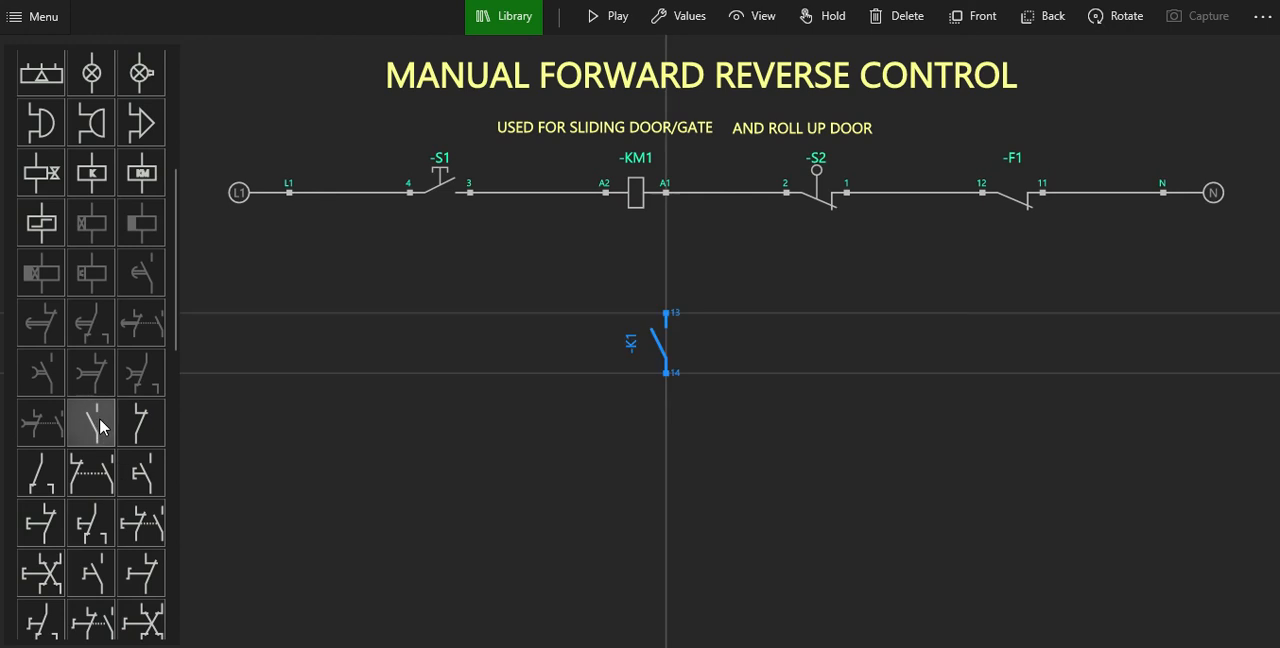
left_click(1140, 20)
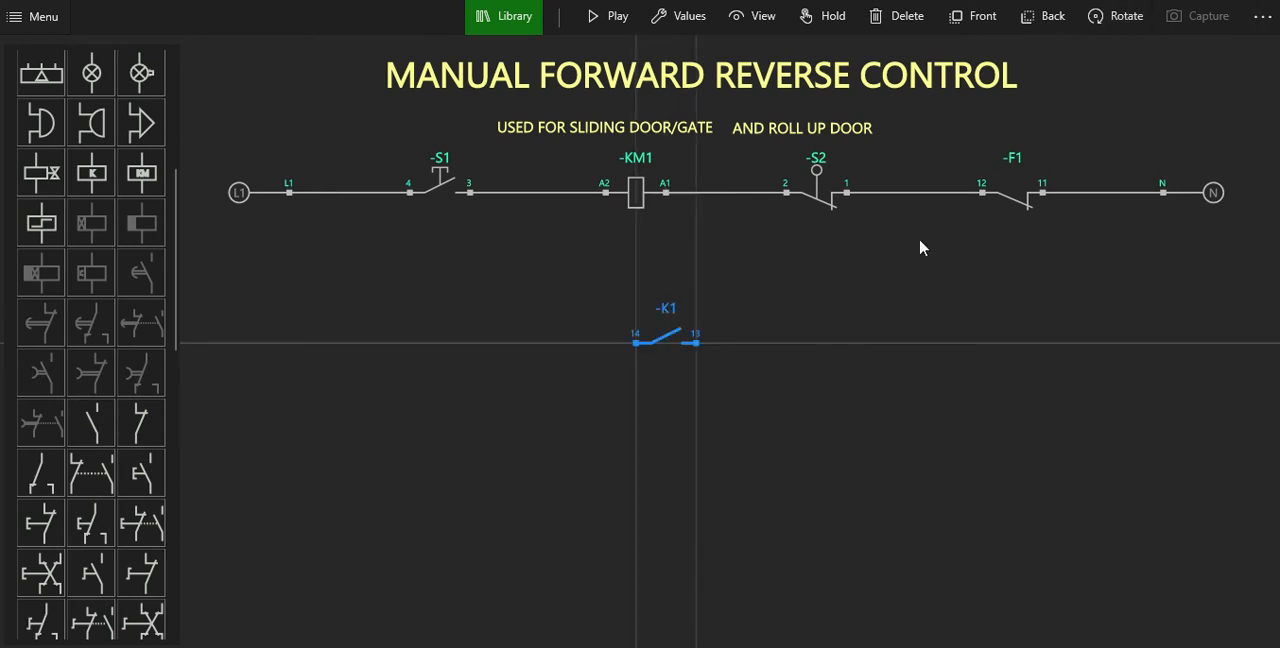
left_click_drag(654, 343, 432, 267)
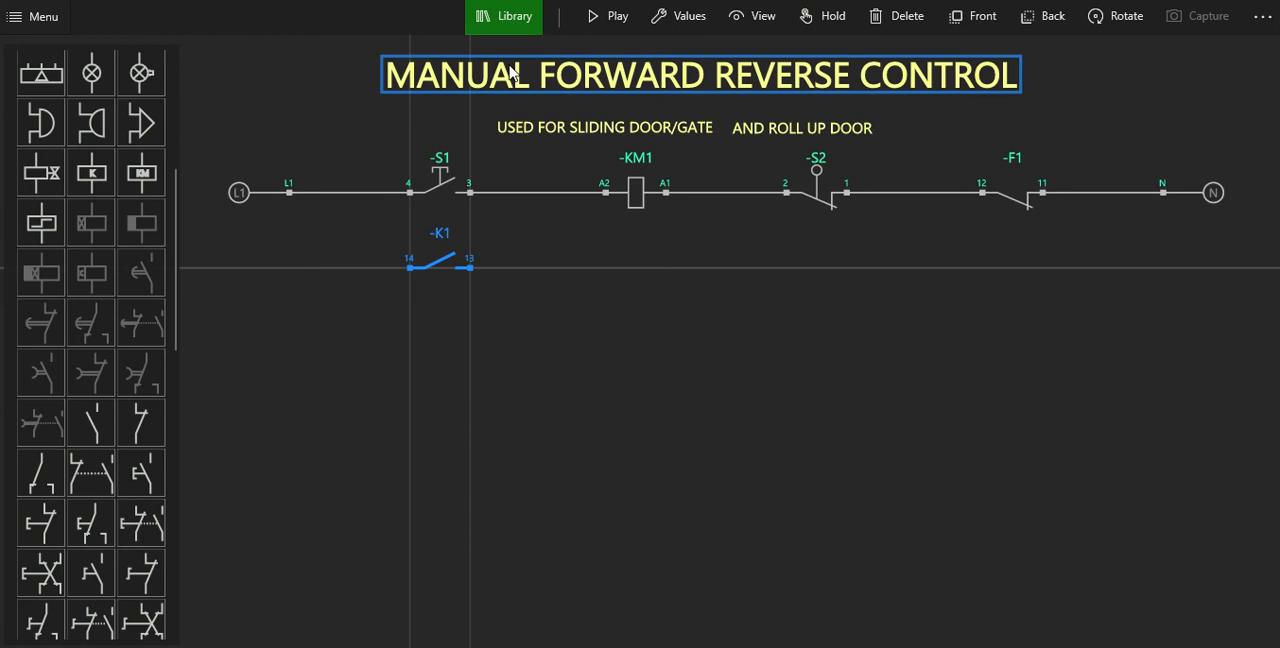
Set the tag of the normally open contact below S1 to -KM.
left_click(683, 15)
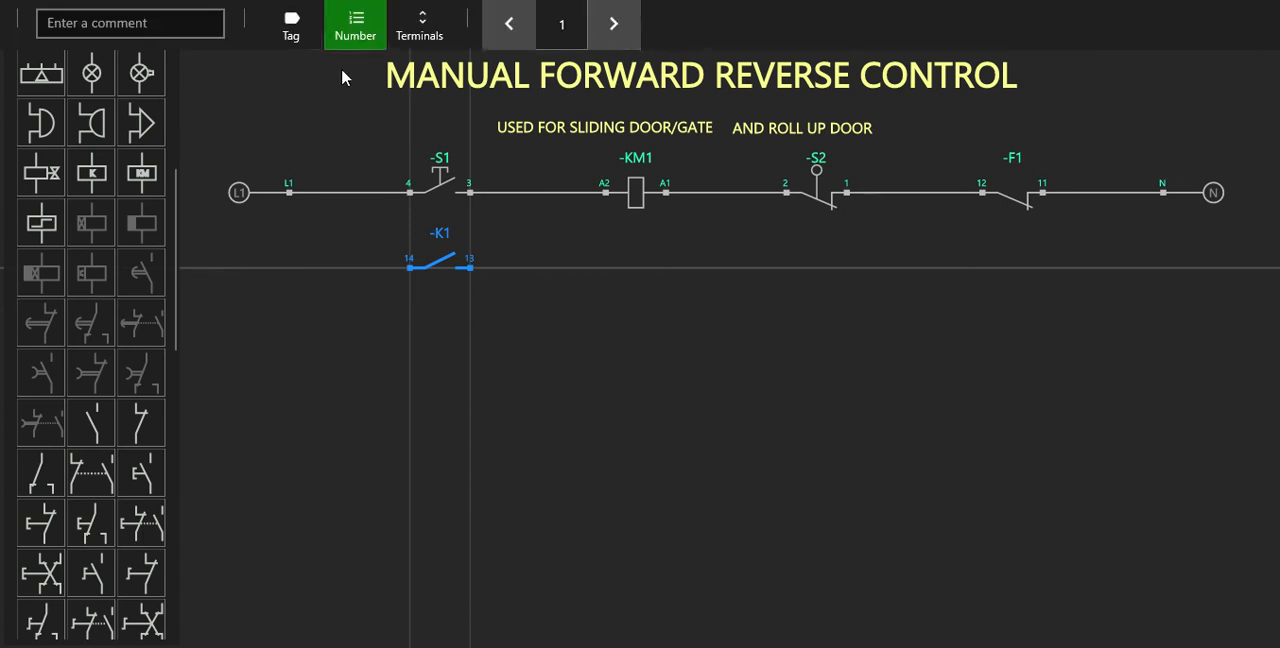
left_click(305, 38)
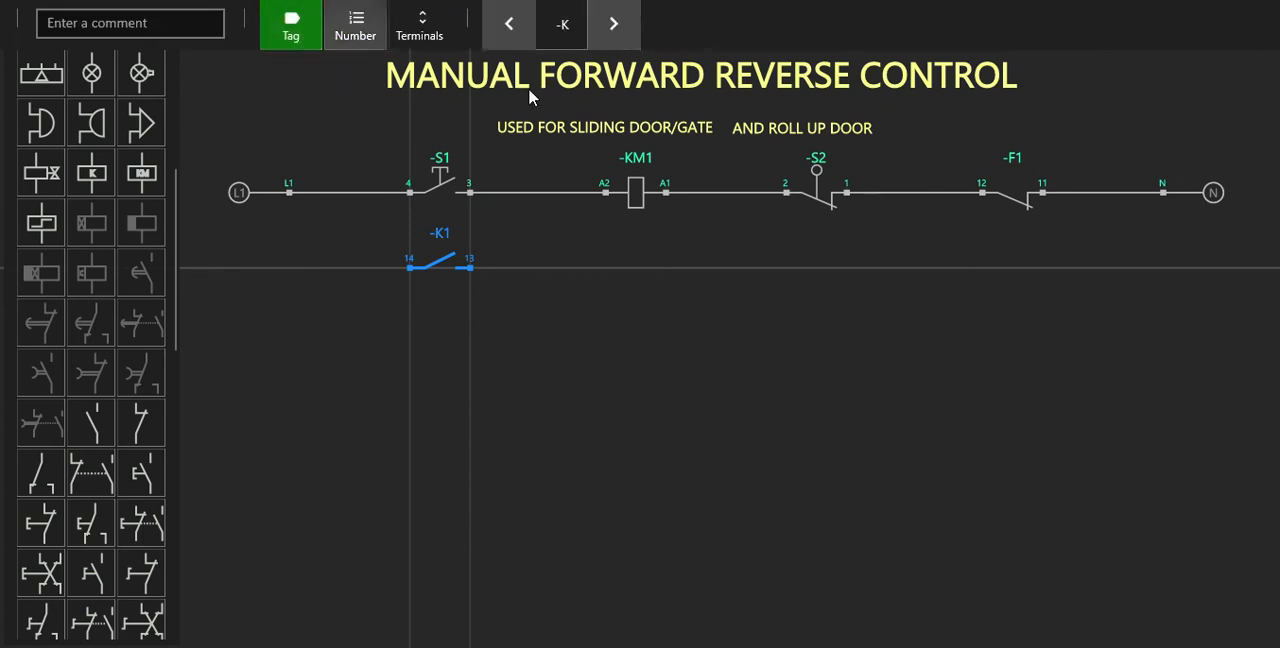
left_click(613, 25)
left_click(689, 351)
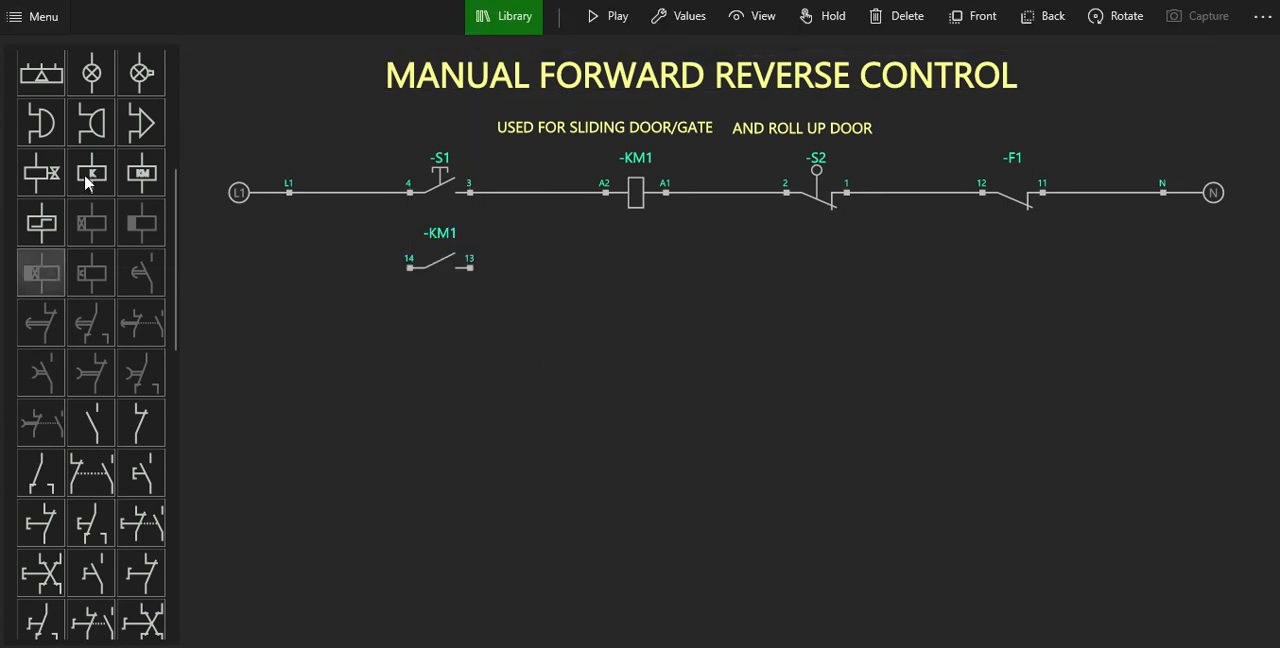
Add a signal lamp, rotate it to horizontal and place it below limit switch S2, level with the KM1 contact.
left_click(107, 88)
left_click(1110, 22)
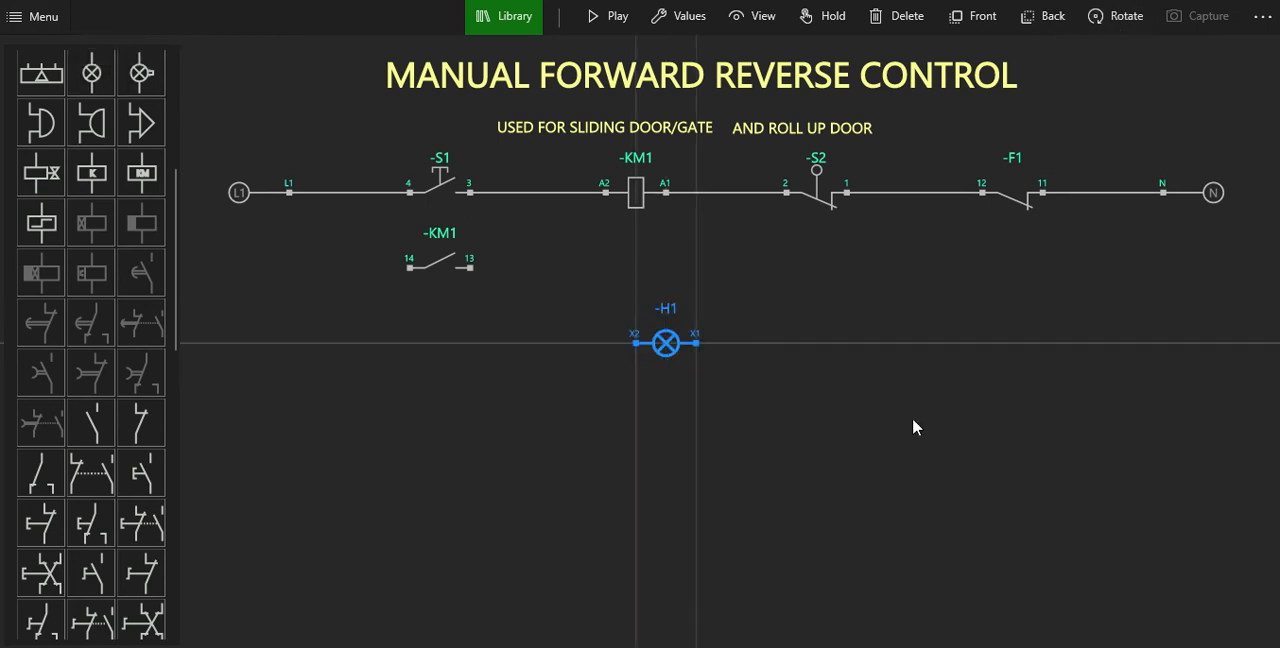
left_click_drag(677, 366, 832, 280)
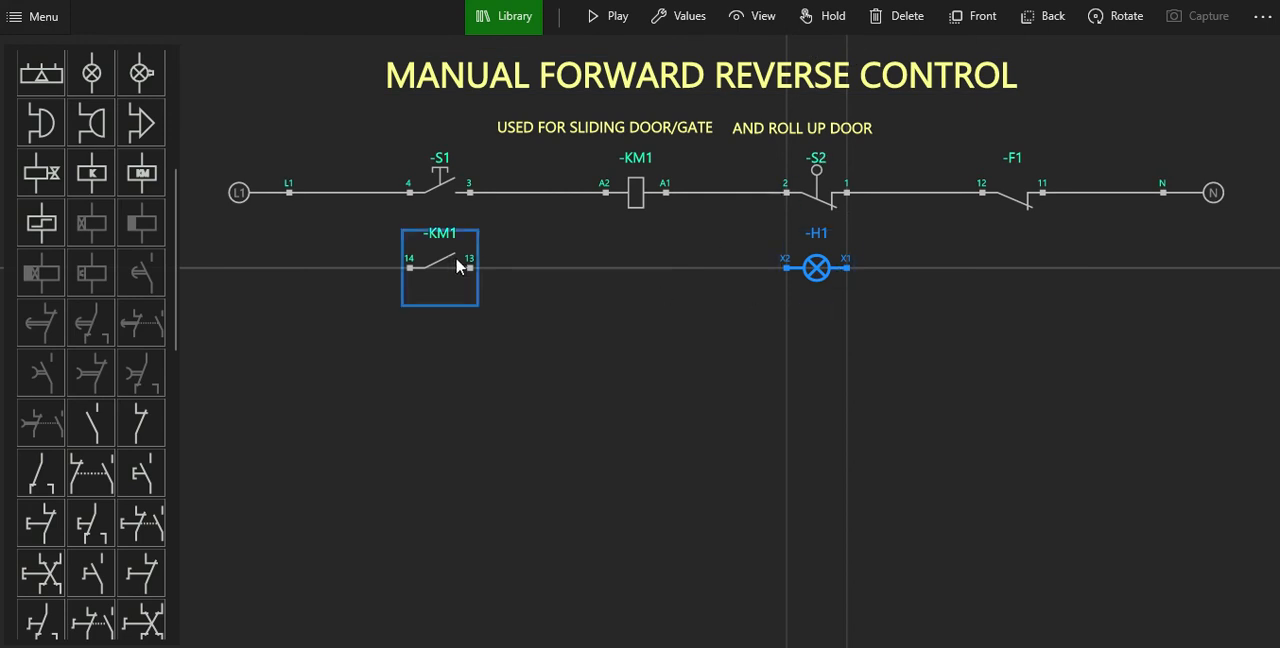
Wire the KM1 contact and lamp H1 as a branch from terminal 4 of S1 to terminal 12 of F1.
left_click_drag(408, 193, 409, 270)
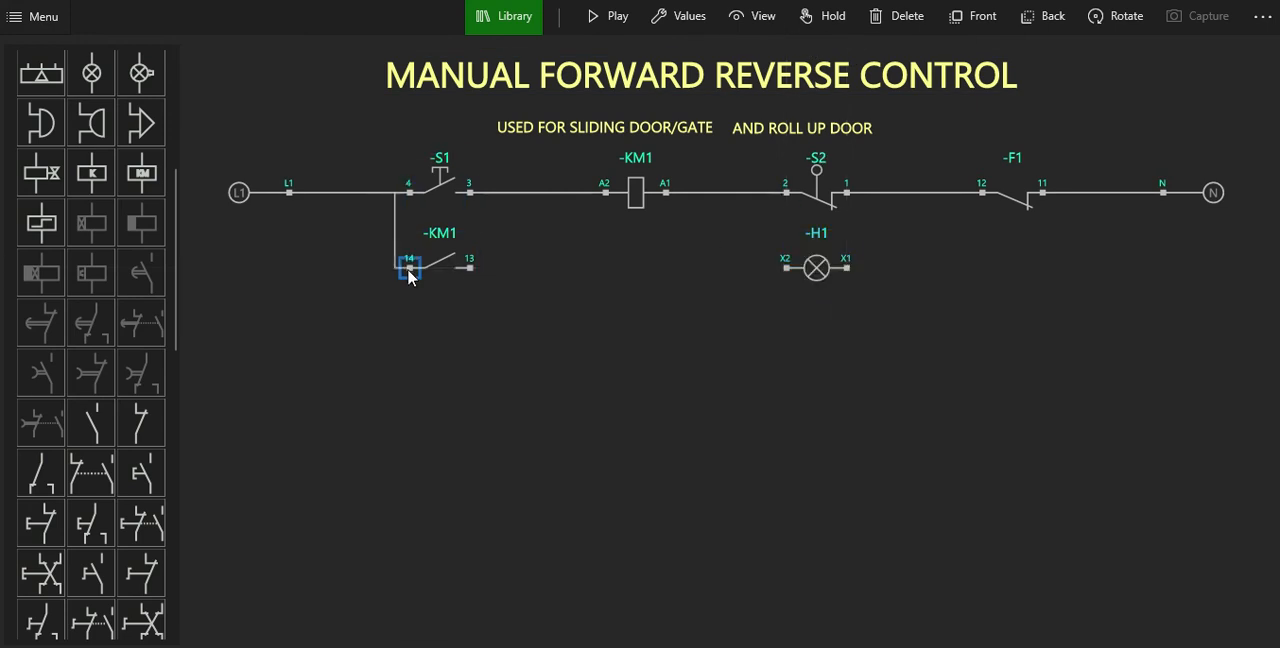
left_click(474, 270)
left_click(786, 268)
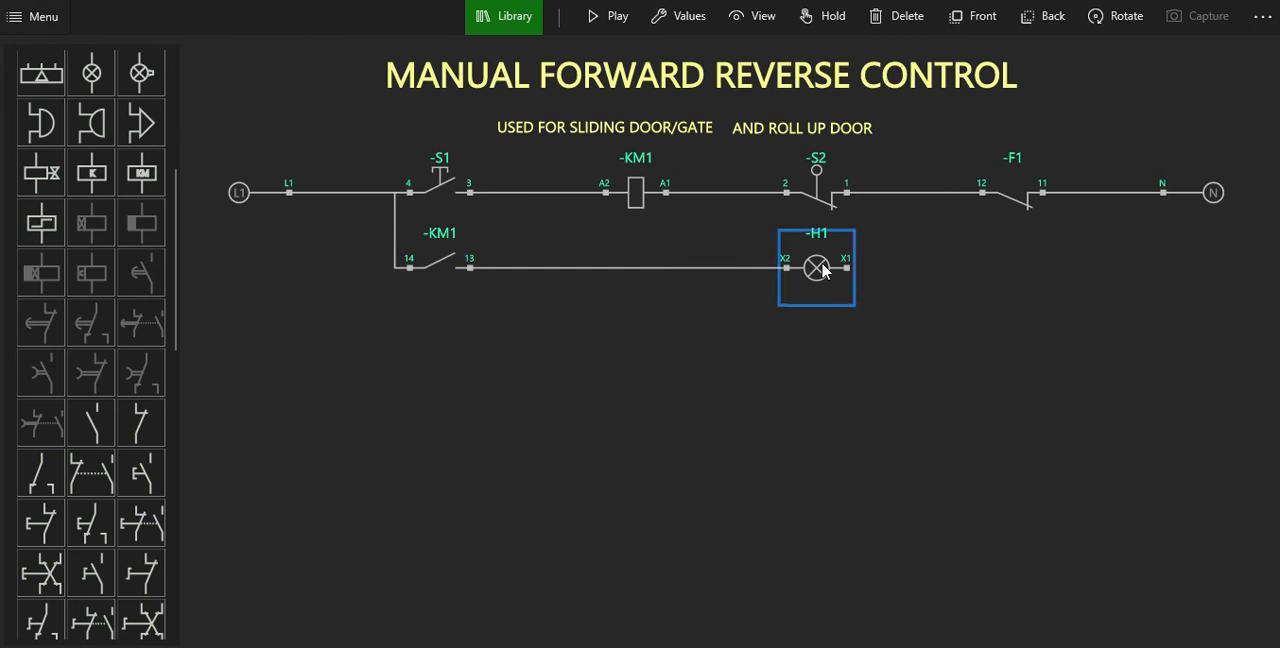
left_click(852, 266)
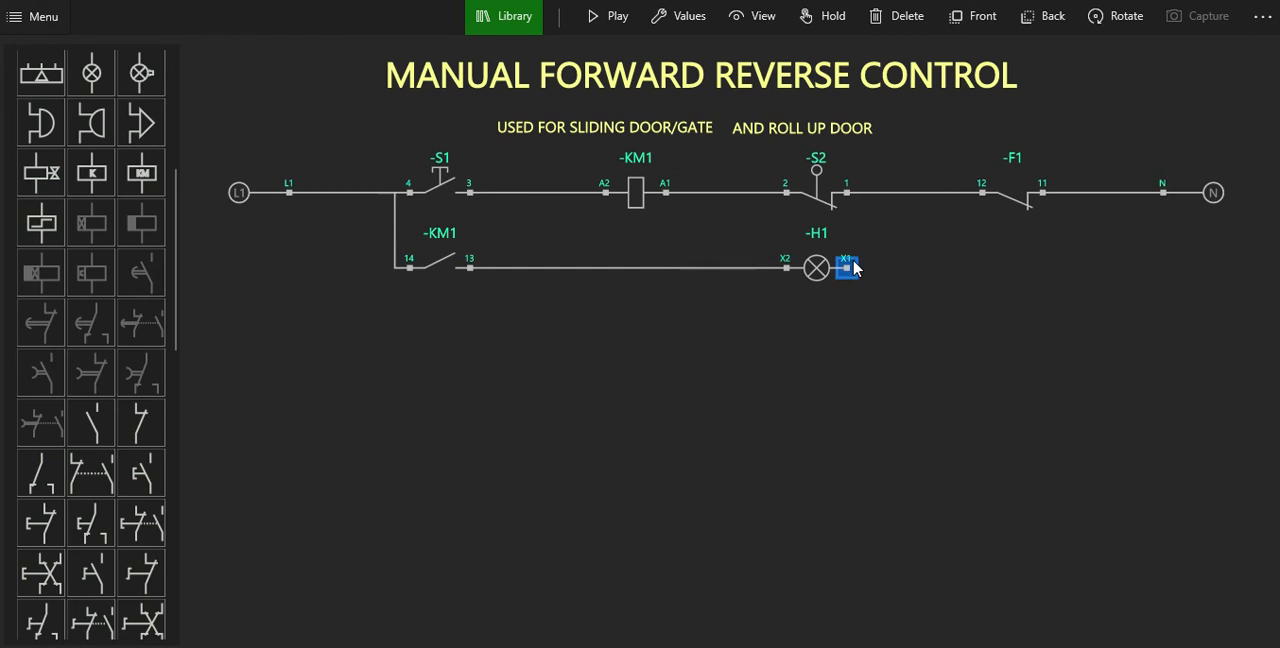
left_click(981, 194)
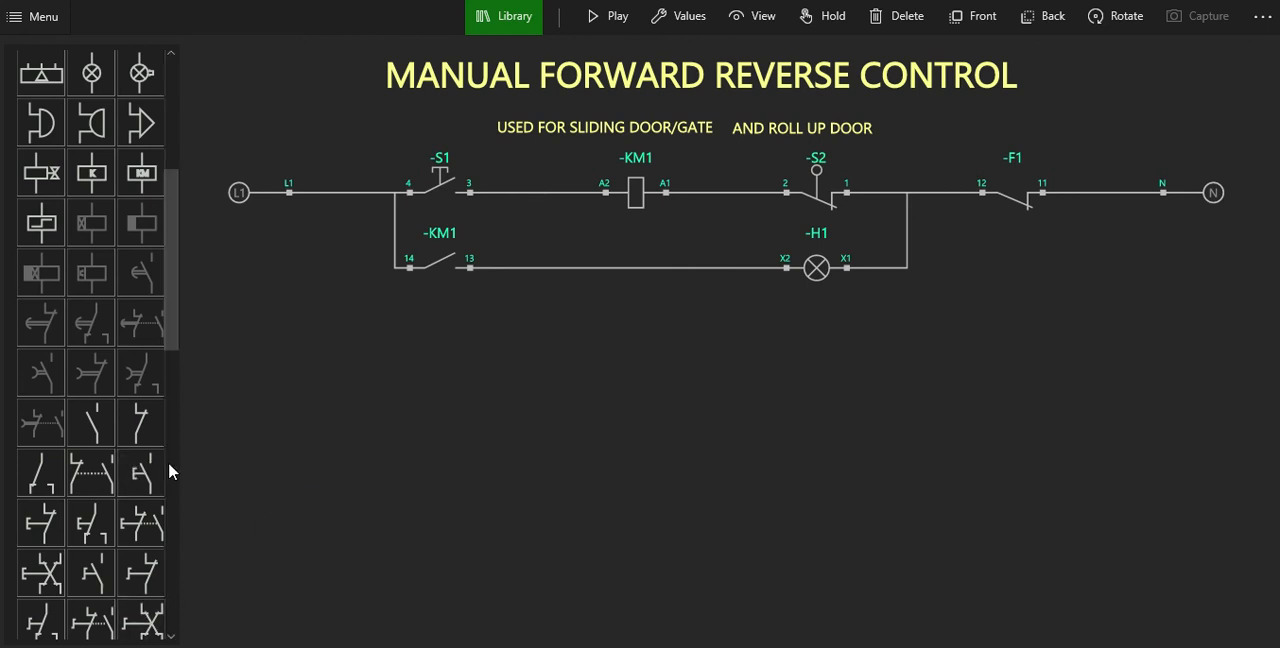
Add a second normally open pushbutton, rotated to horizontal, below the KM1 contact to start a third row.
scroll(122, 515, "down", 3)
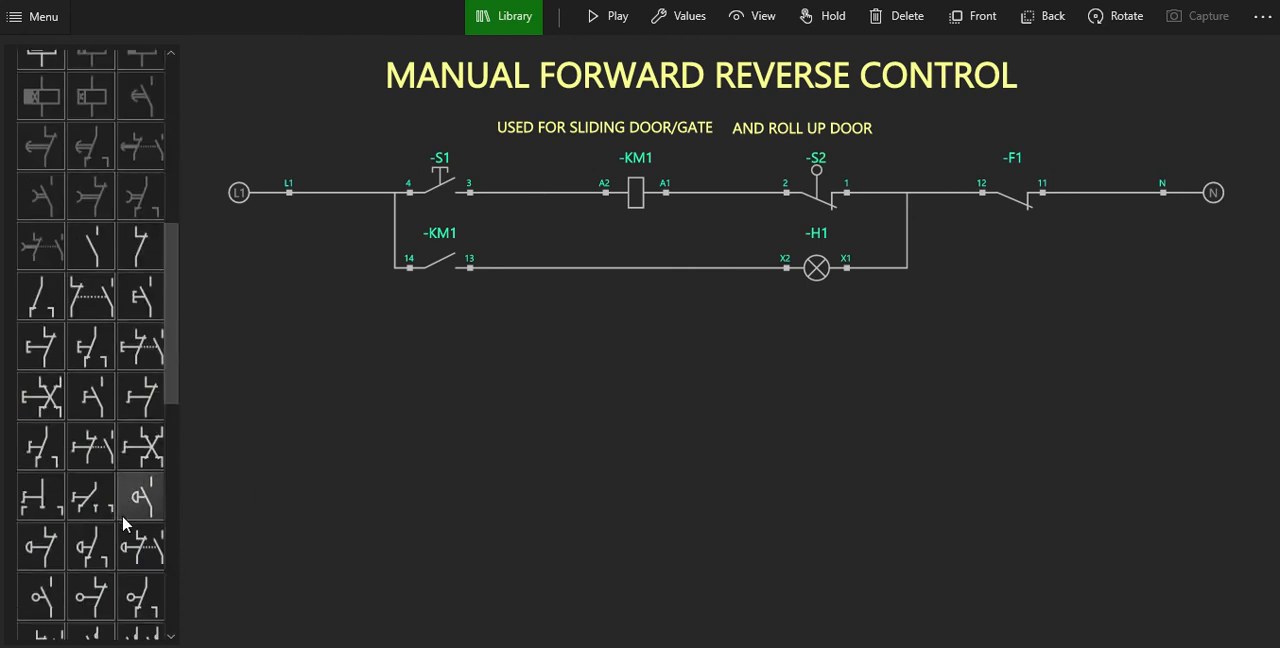
scroll(122, 515, "up", 3)
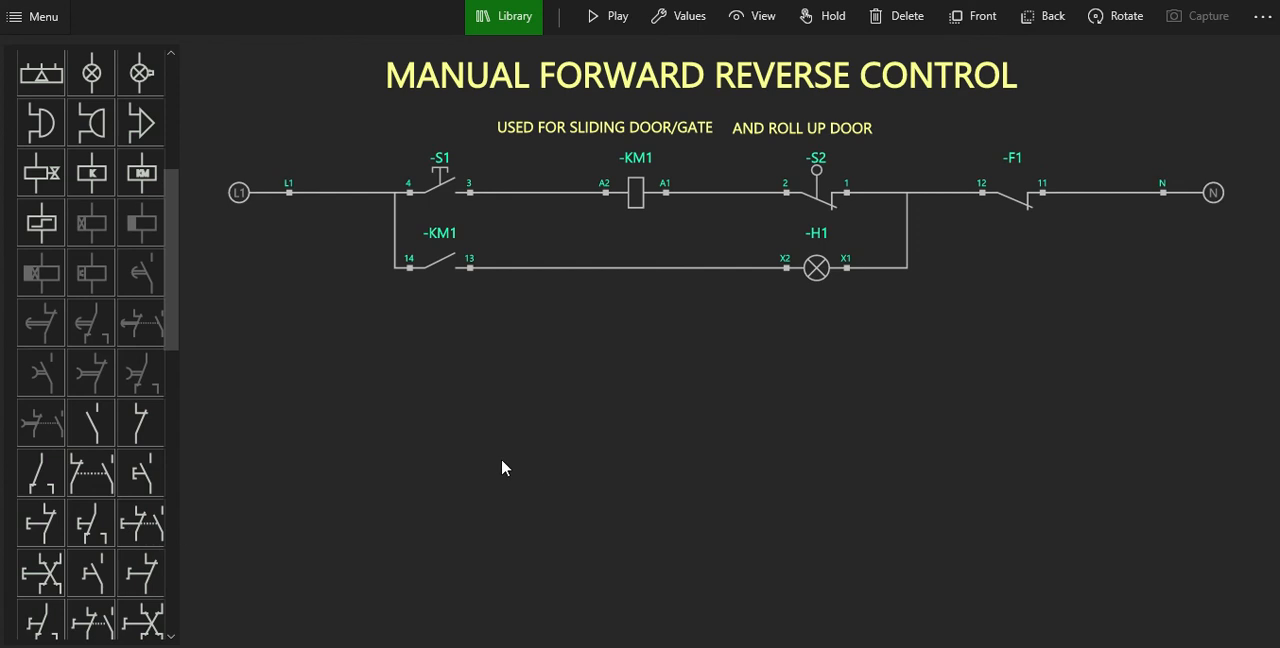
left_click(143, 478)
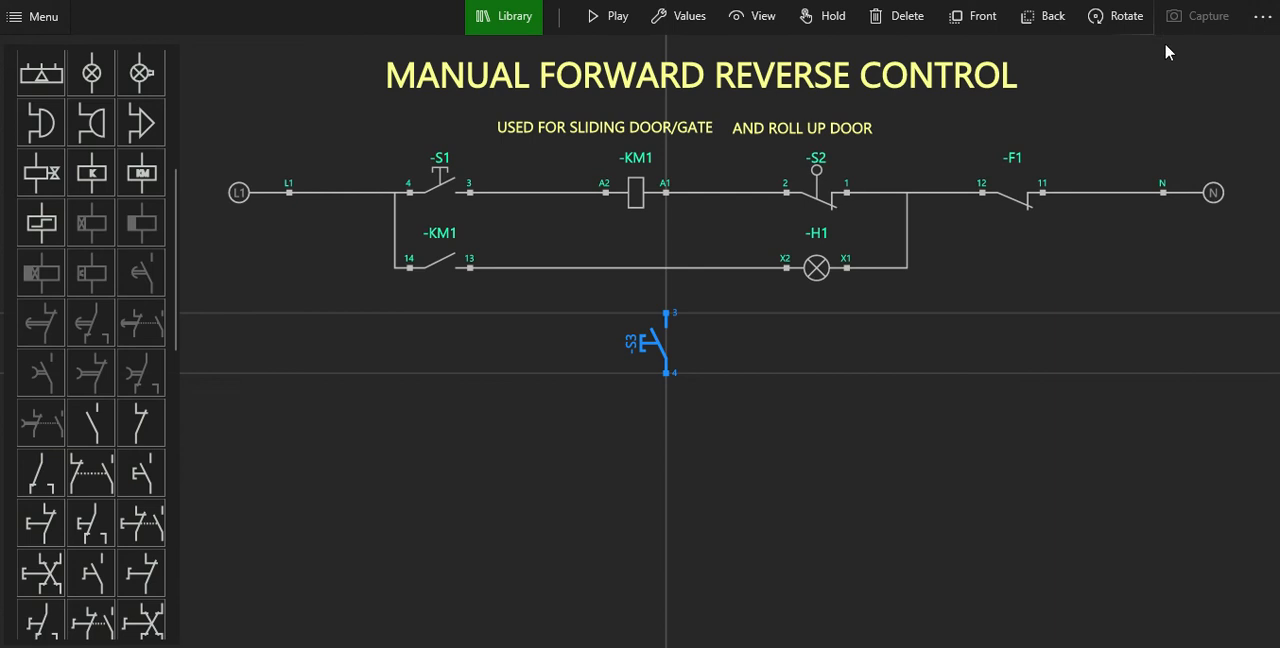
left_click(1137, 32)
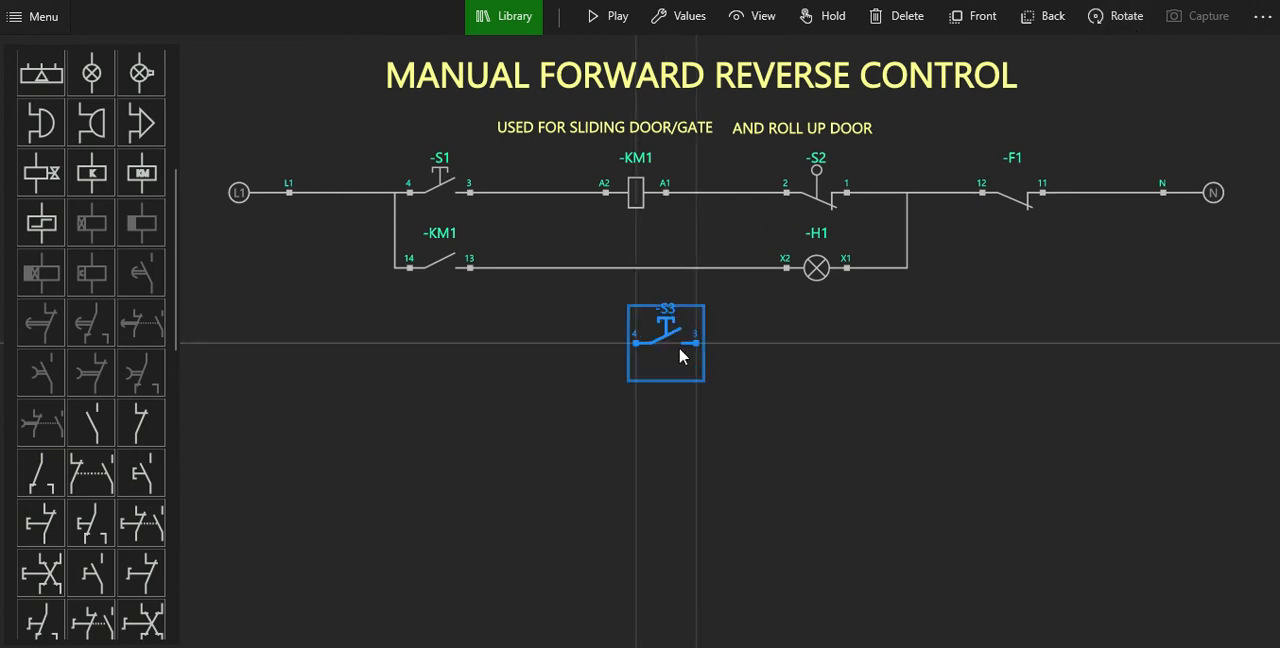
left_click_drag(679, 350, 458, 375)
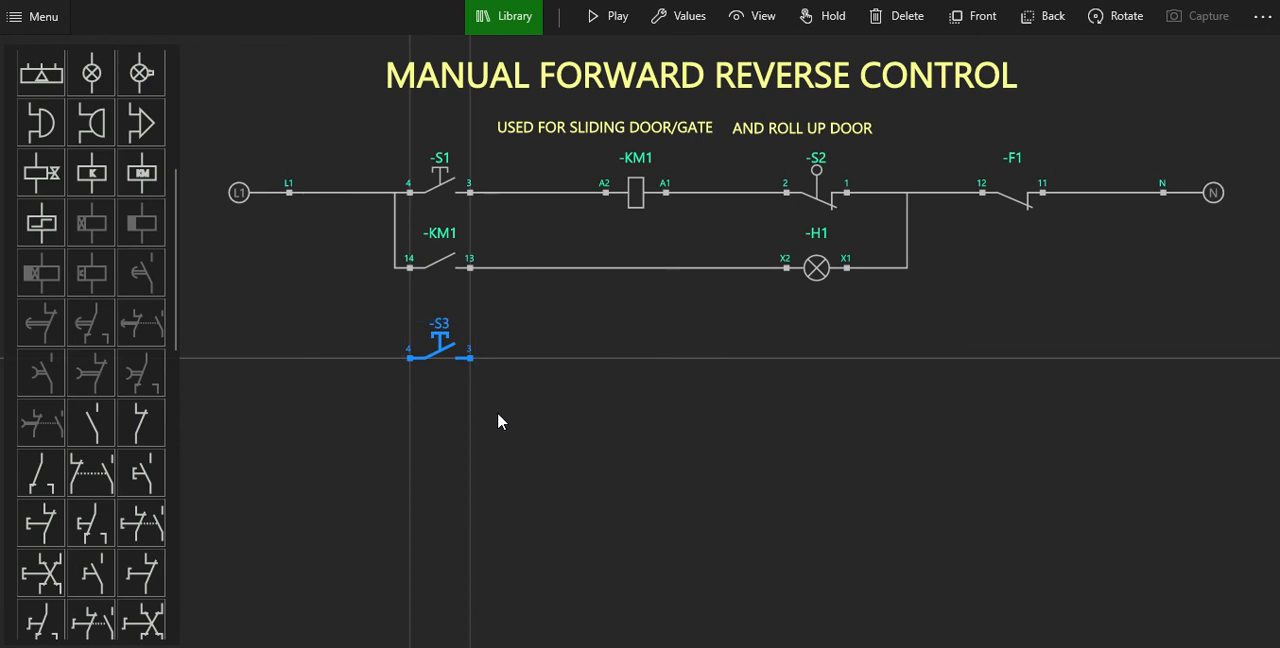
Add a second contactor coil, rotated to horizontal, in line with pushbutton S3 and directly below coil KM1.
left_click(148, 190)
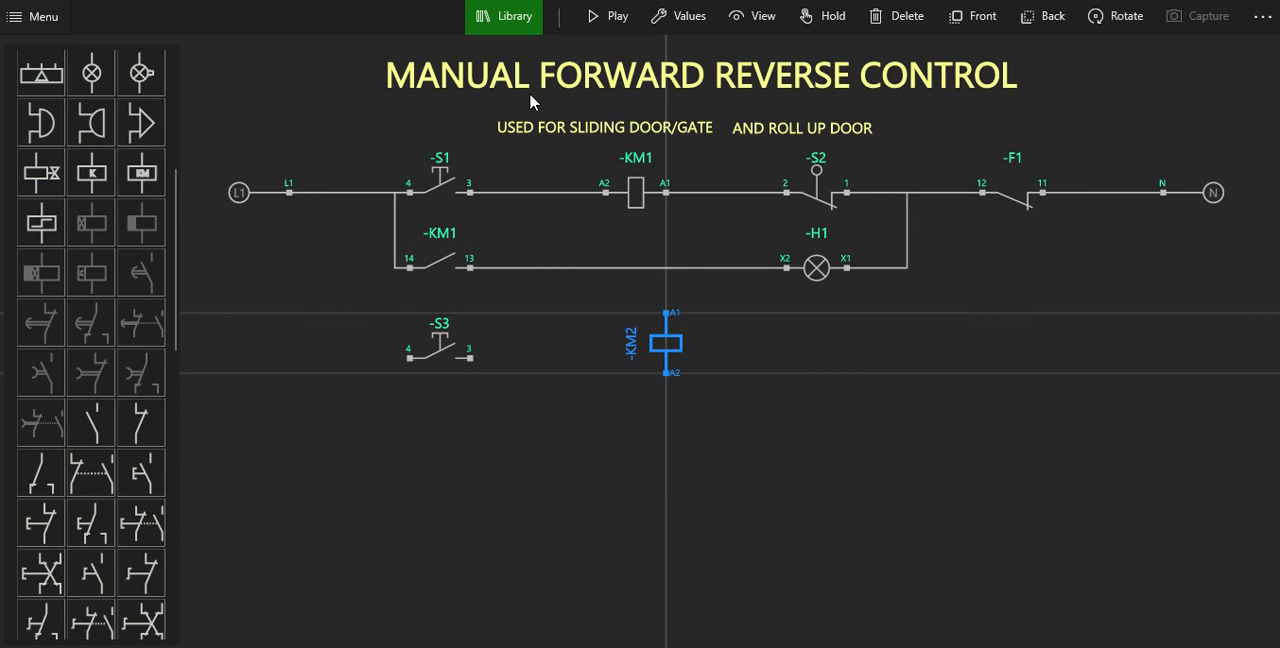
left_click(1104, 36)
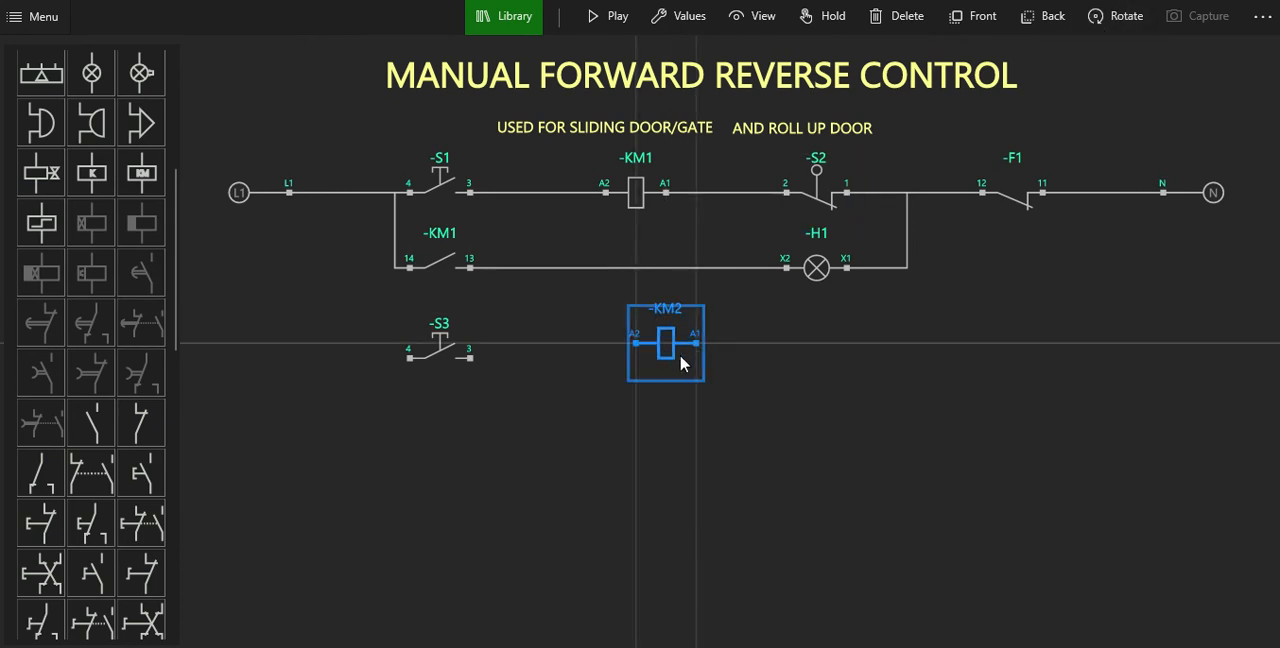
left_click_drag(683, 363, 644, 376)
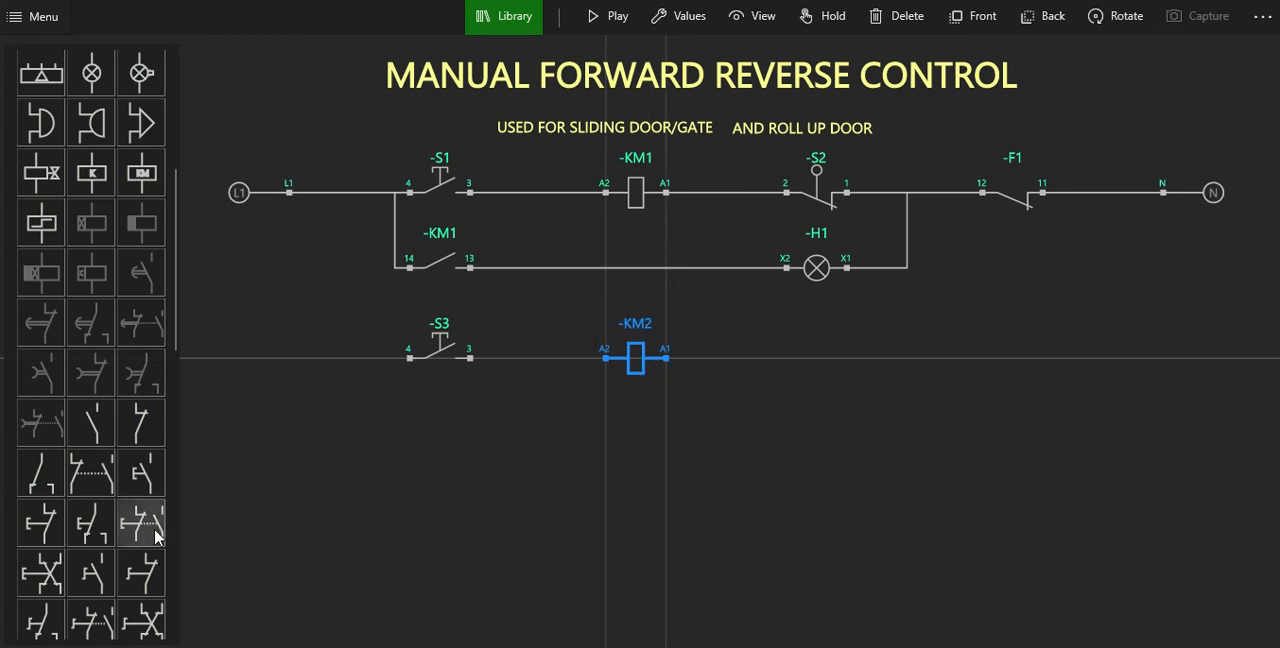
Add a normally closed limit switch, rotated to horizontal, below lamp H1 and in line with coil KM2.
scroll(75, 457, "down", 3)
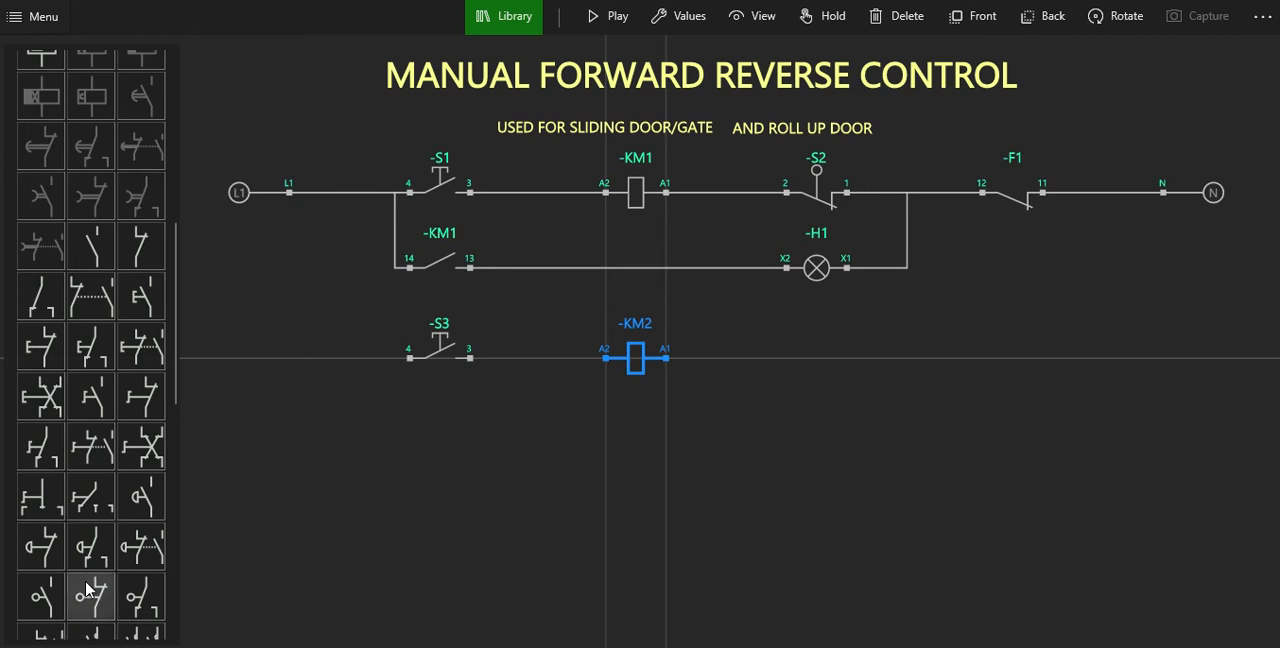
left_click(87, 592)
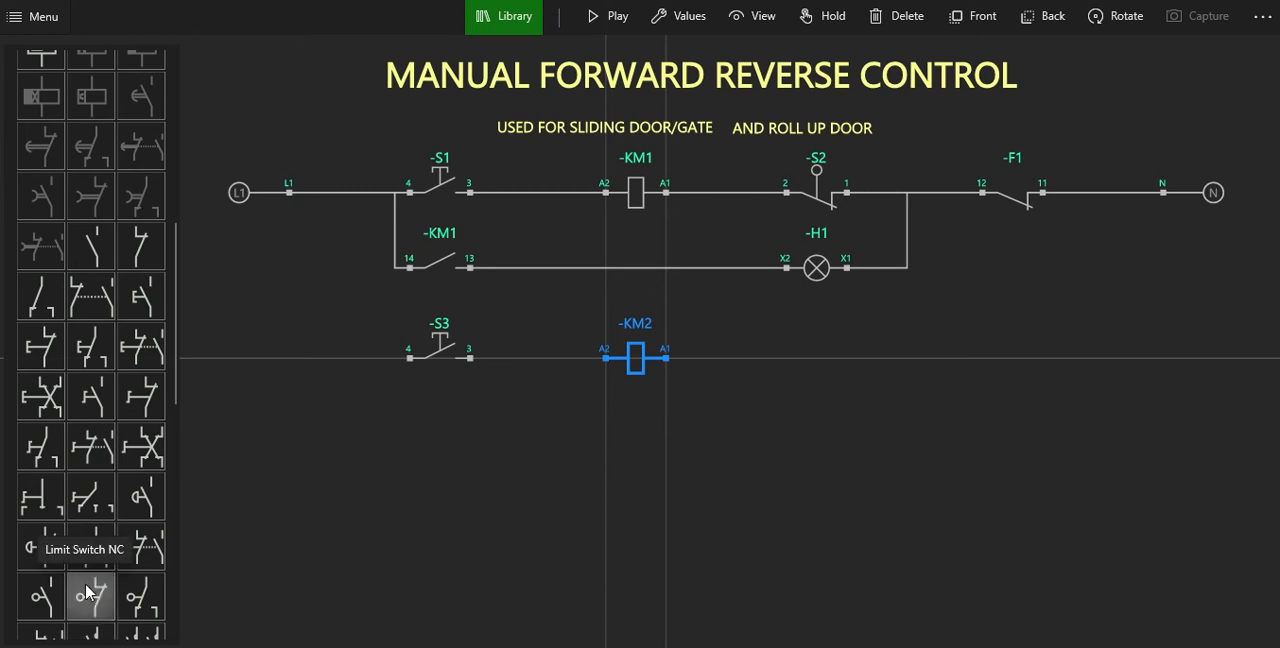
left_click_drag(658, 368, 810, 397)
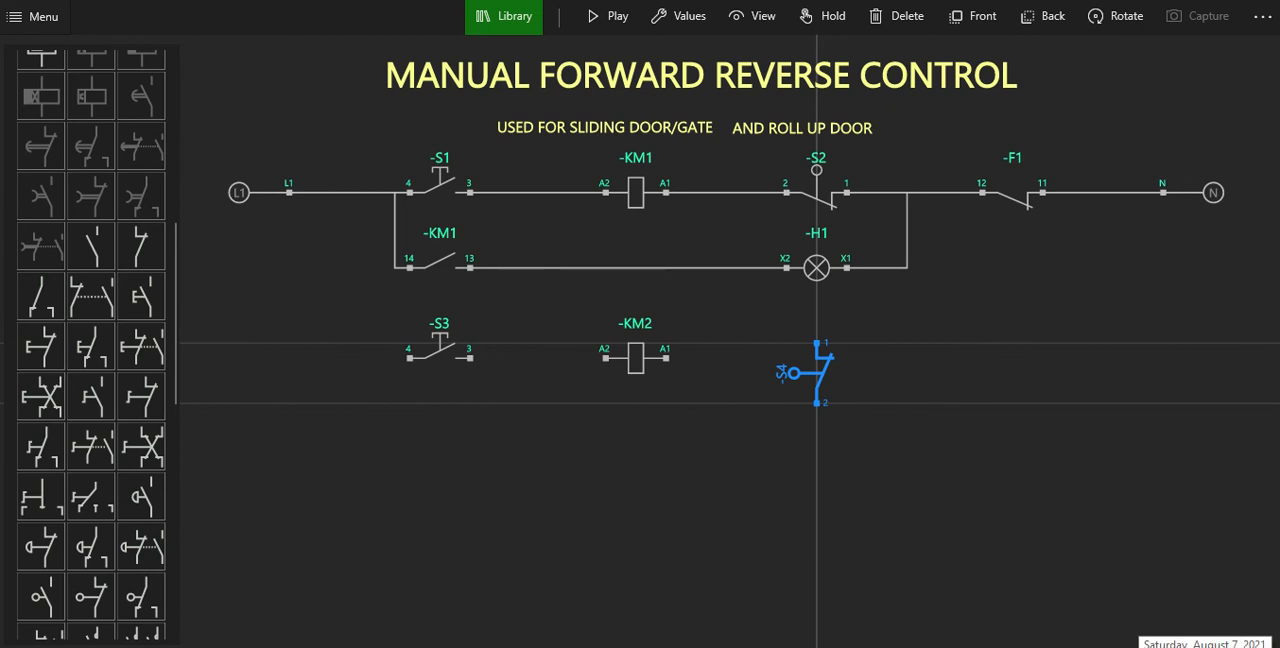
left_click(1113, 25)
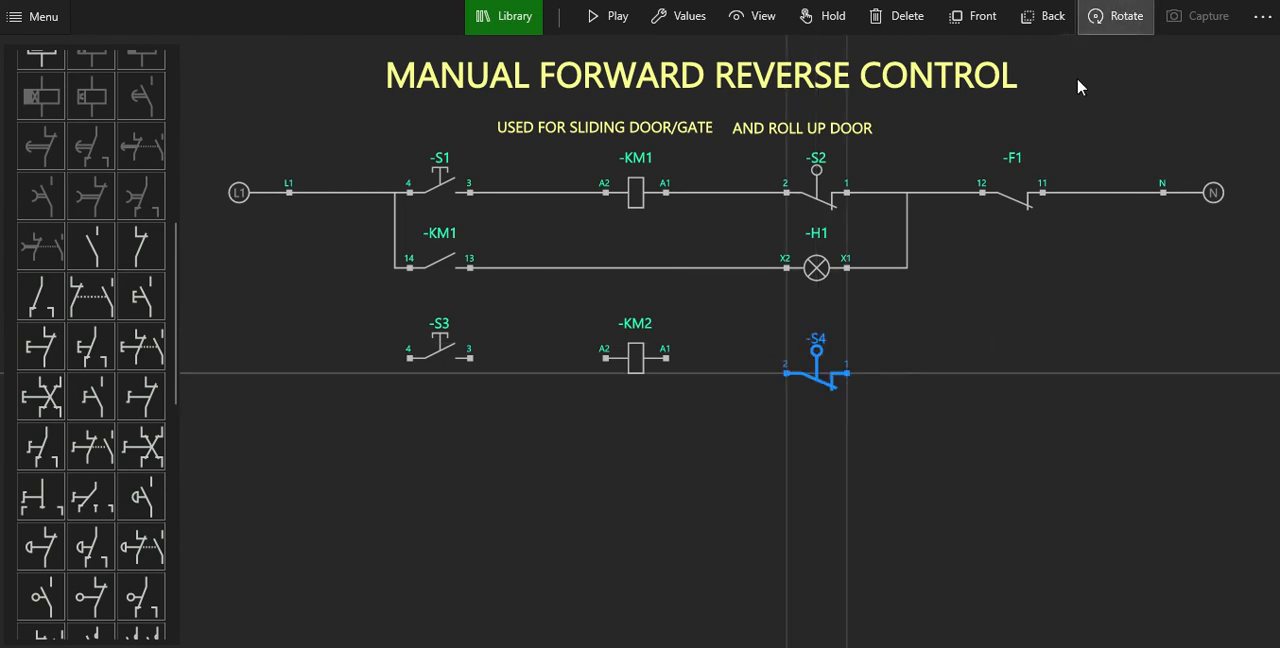
left_click_drag(822, 373, 799, 345)
left_click(825, 366)
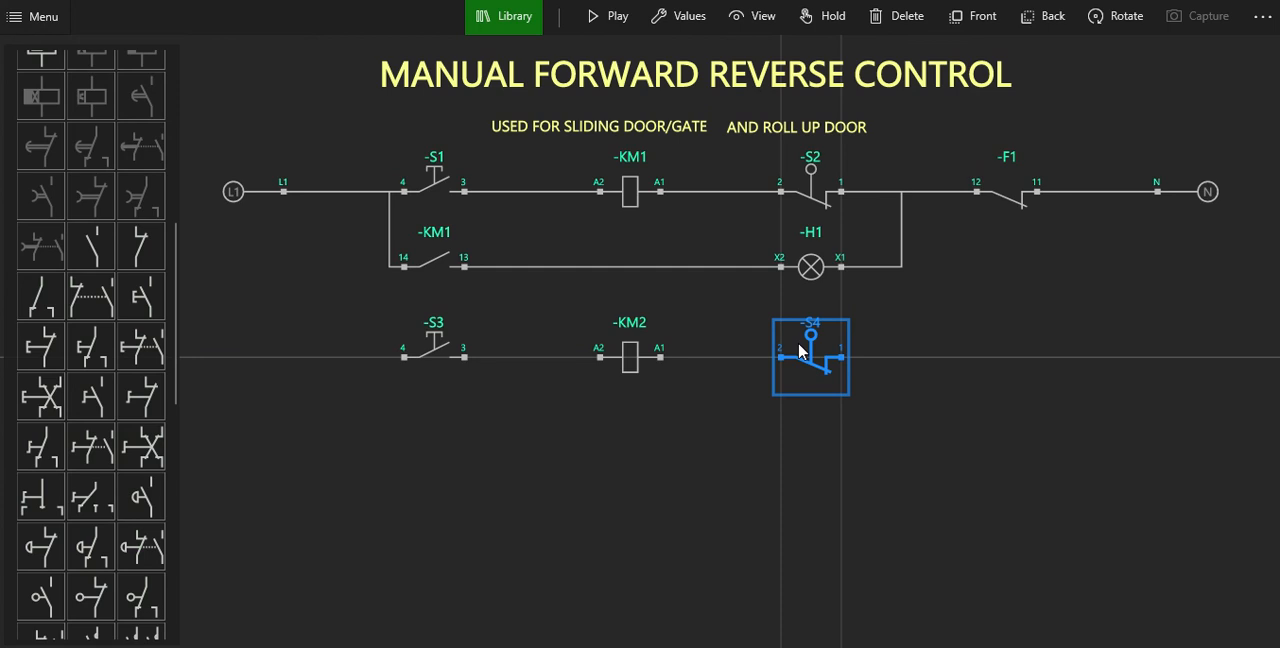
left_click(830, 432)
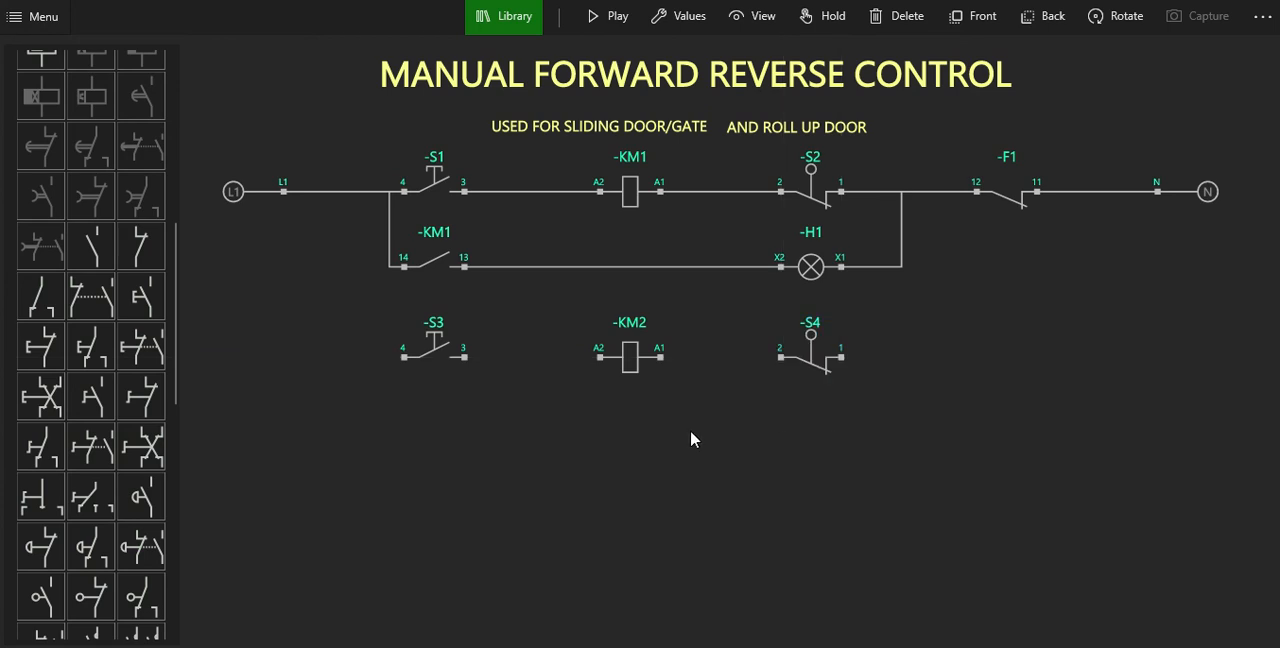
Wire S3 to terminal 14 of the KM1 contact, and connect S3, coil KM2 and limit switch S4 in series.
left_click(402, 359)
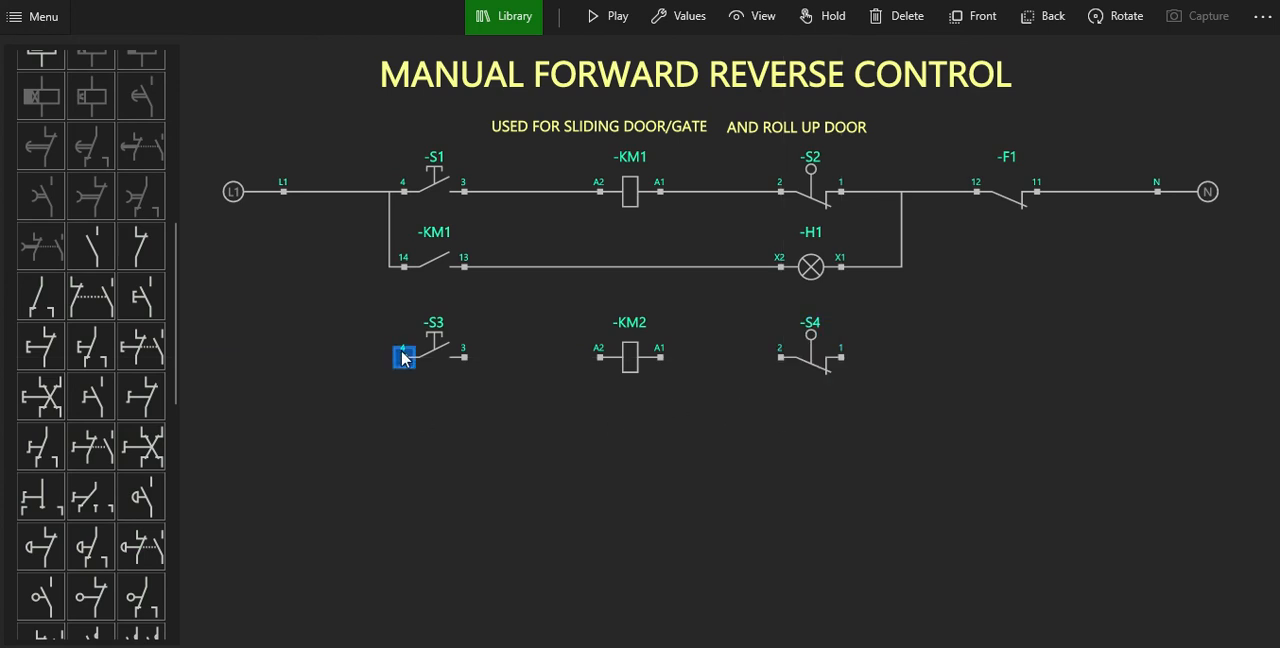
left_click(403, 264)
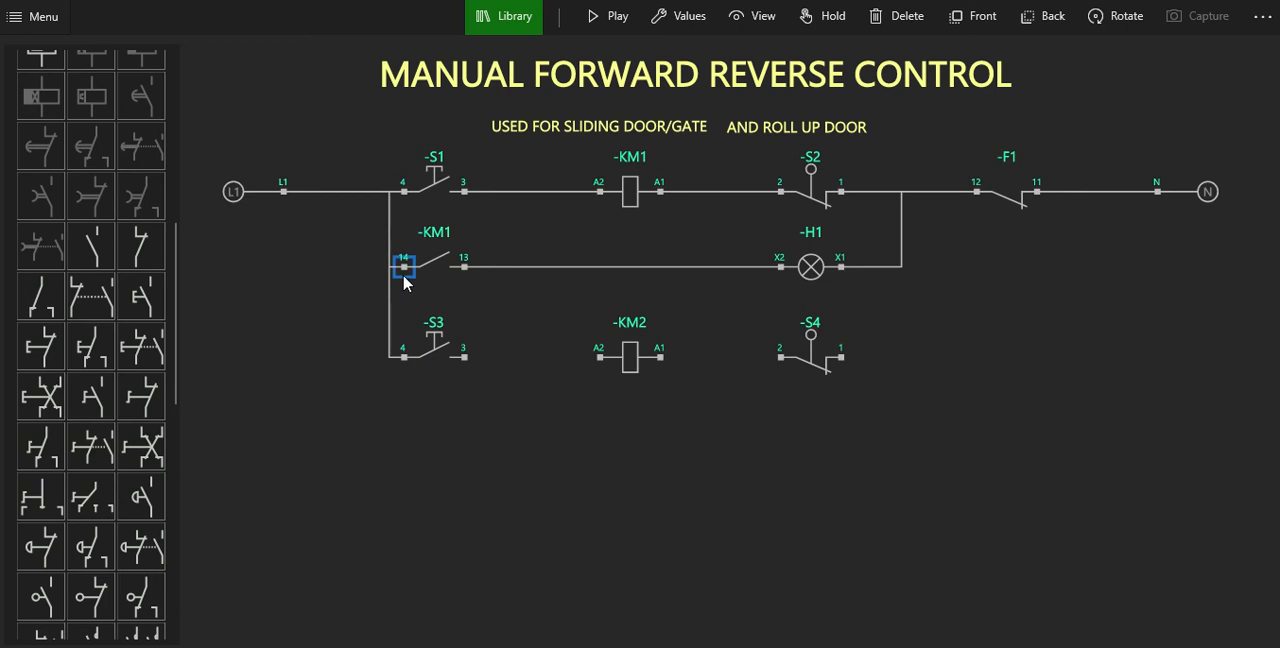
left_click(464, 357)
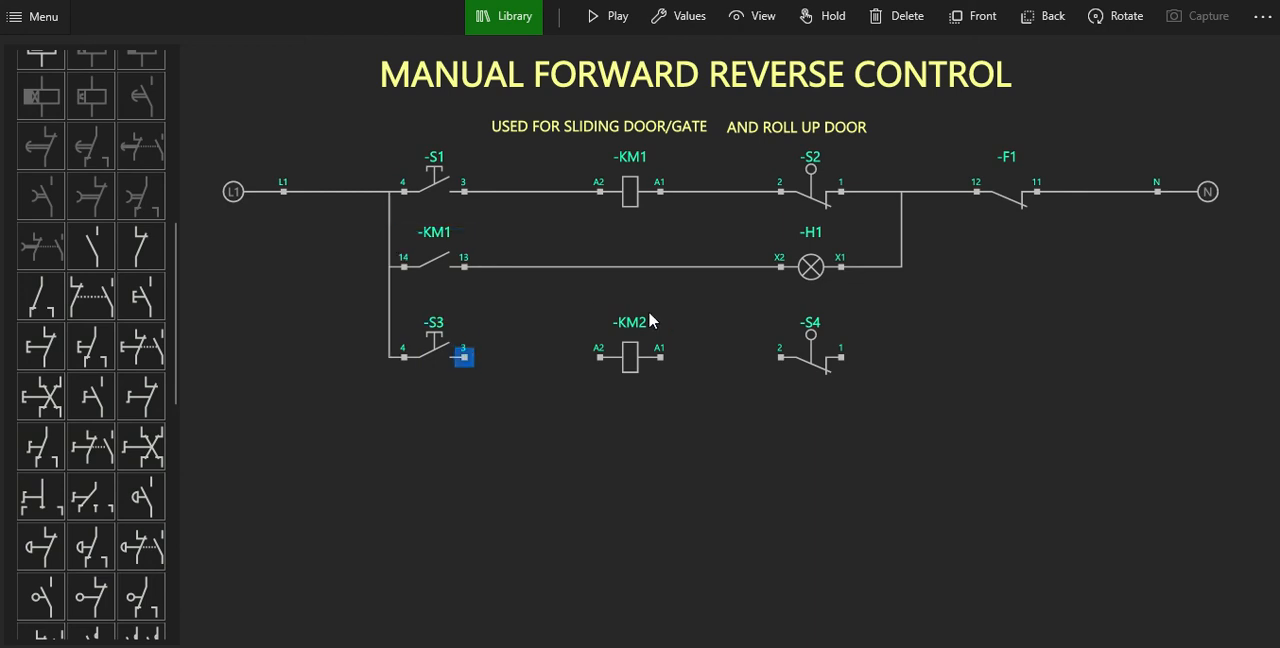
left_click(600, 357)
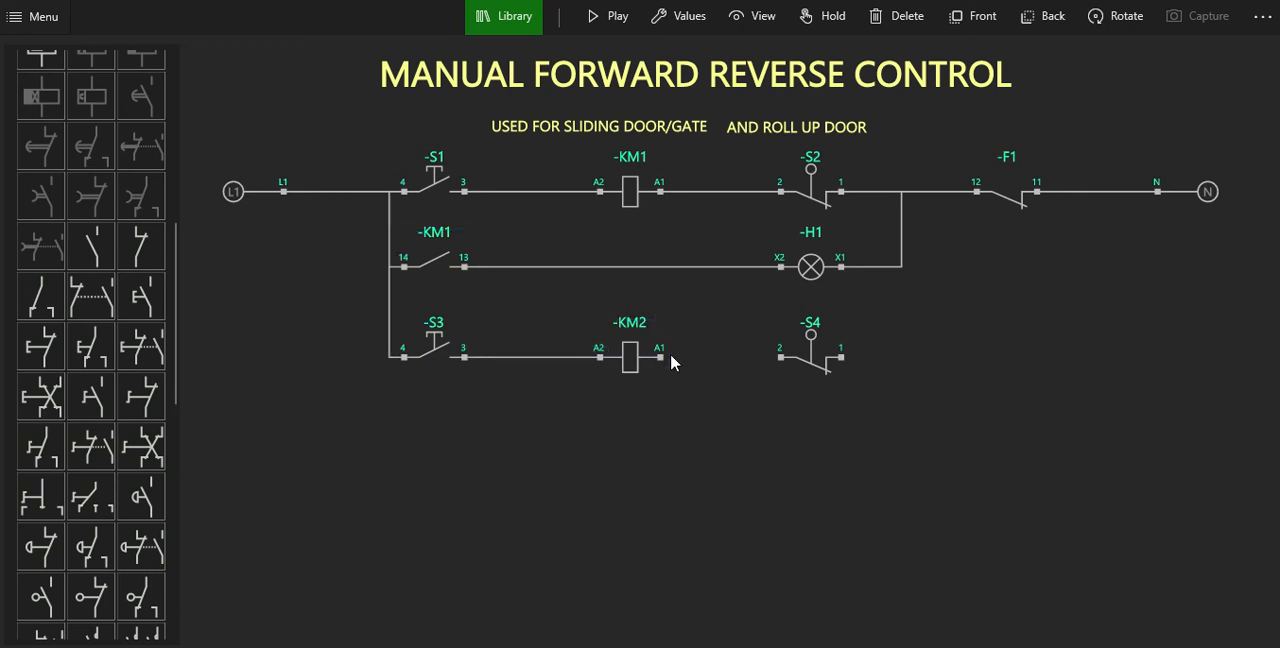
left_click(660, 357)
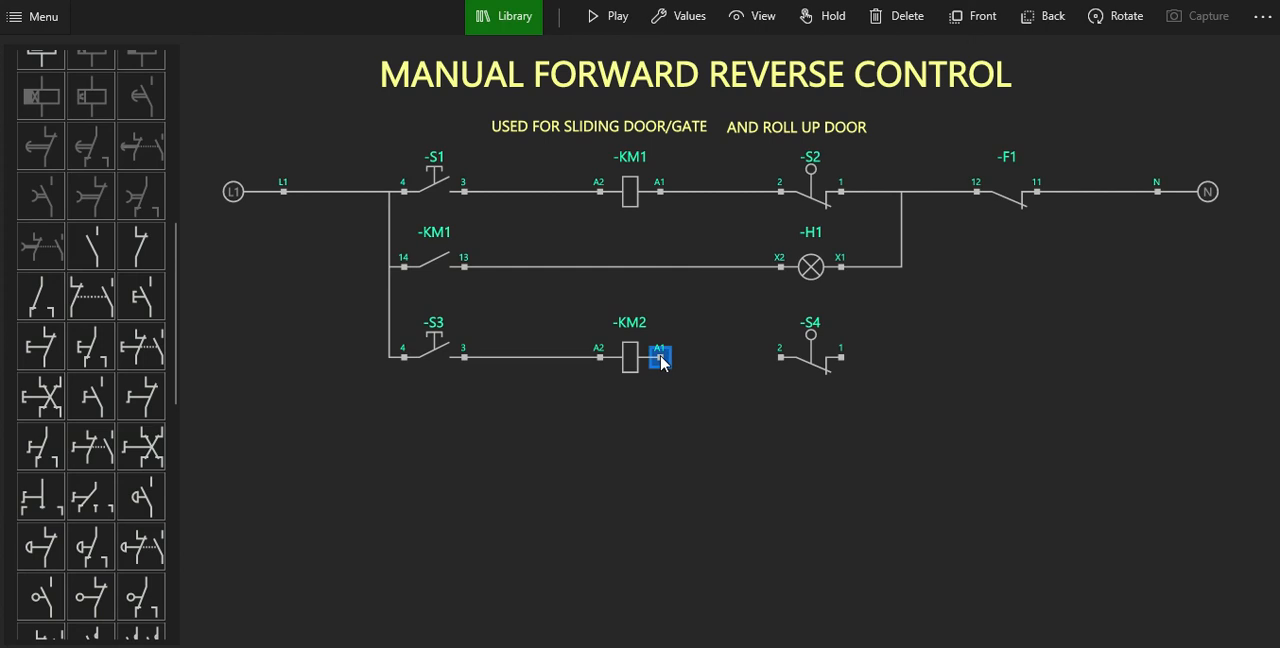
left_click(780, 357)
Connect terminal 1 of S4 to terminal X1 of H1 and align the wire with the vertical return line above.
left_click(842, 358)
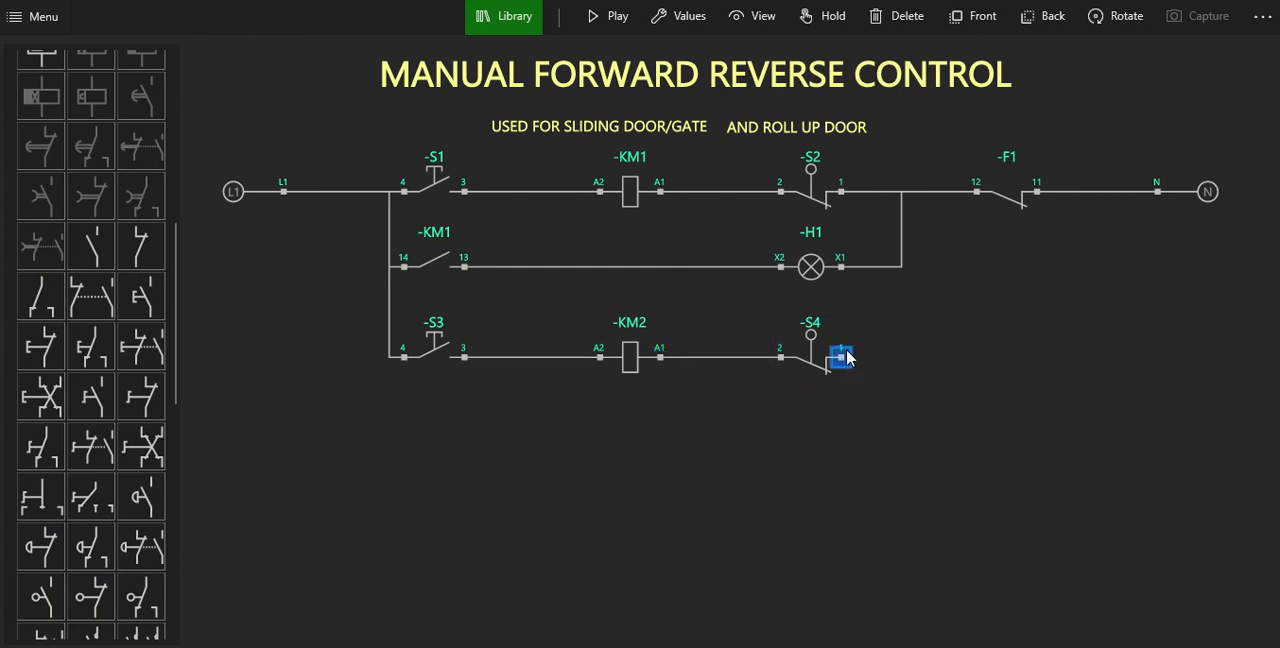
left_click(845, 269)
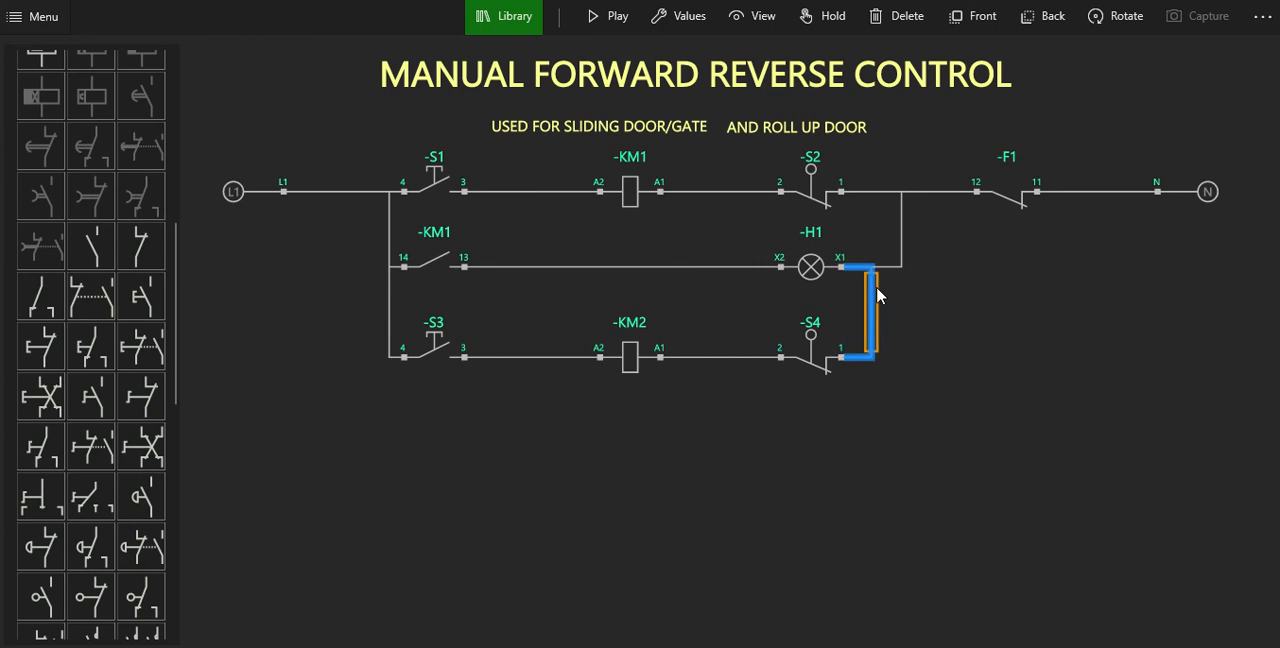
left_click_drag(877, 293, 905, 290)
left_click(968, 325)
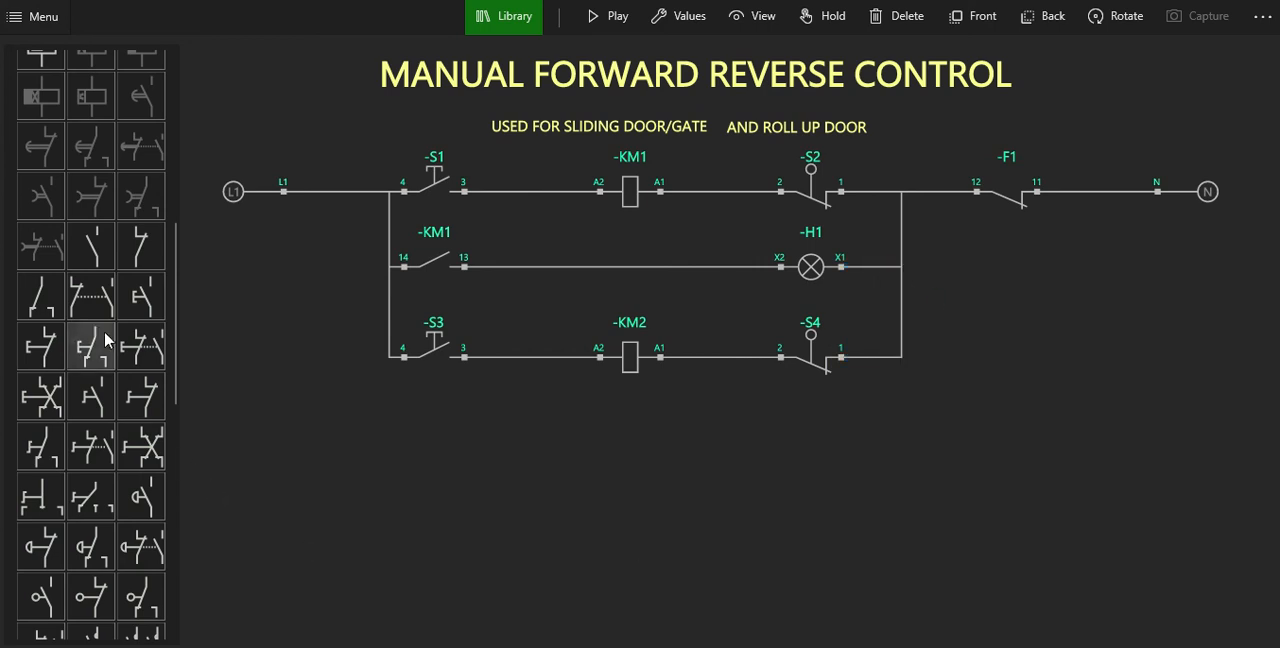
Add a normally open contact, rotated to horizontal, directly below pushbutton S3.
left_click(90, 262)
left_click(655, 362)
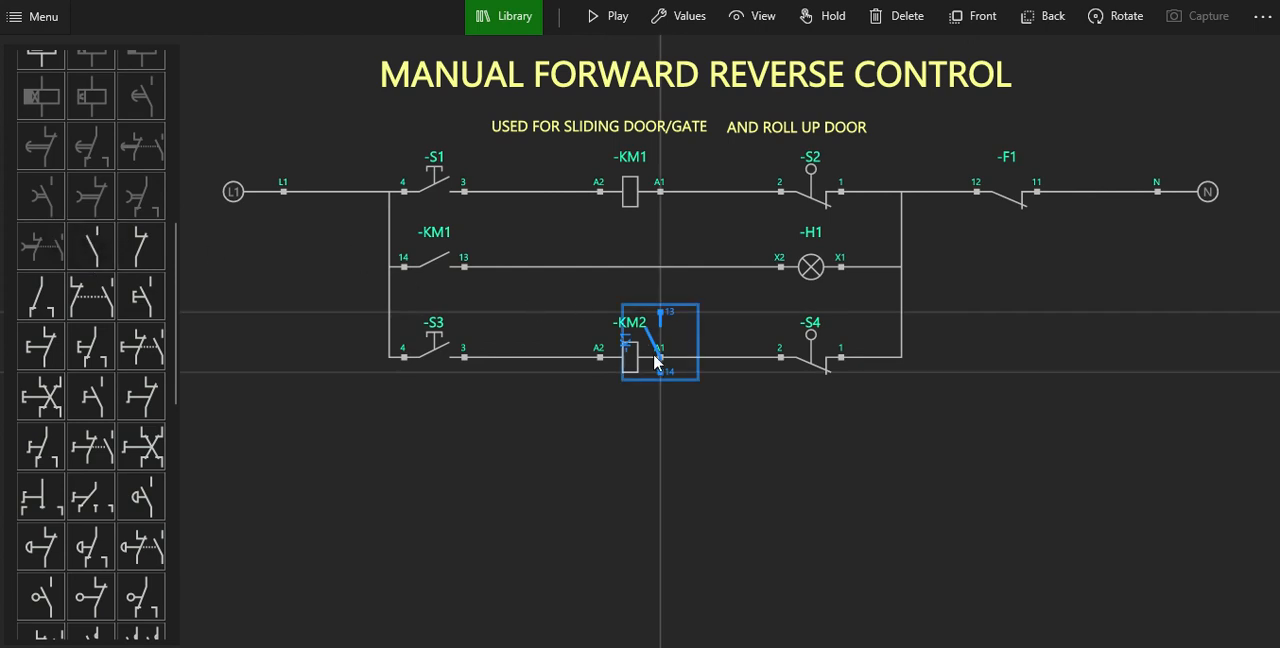
left_click_drag(655, 362, 426, 460)
left_click(990, 145)
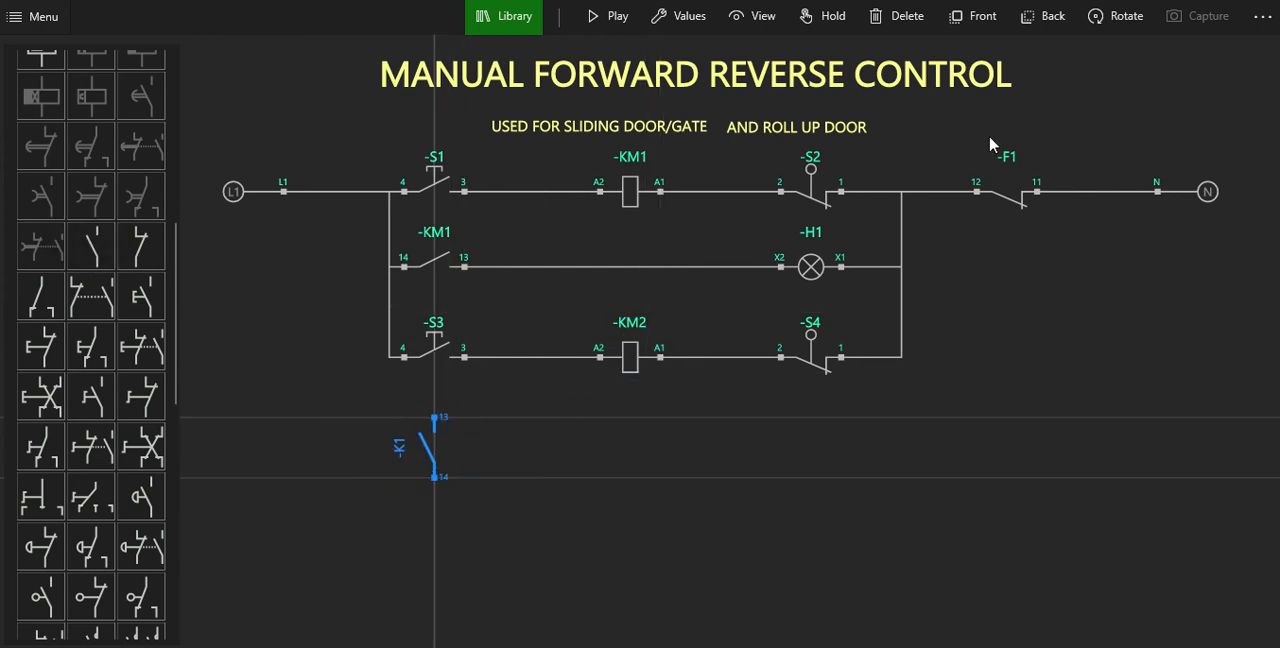
left_click(1106, 32)
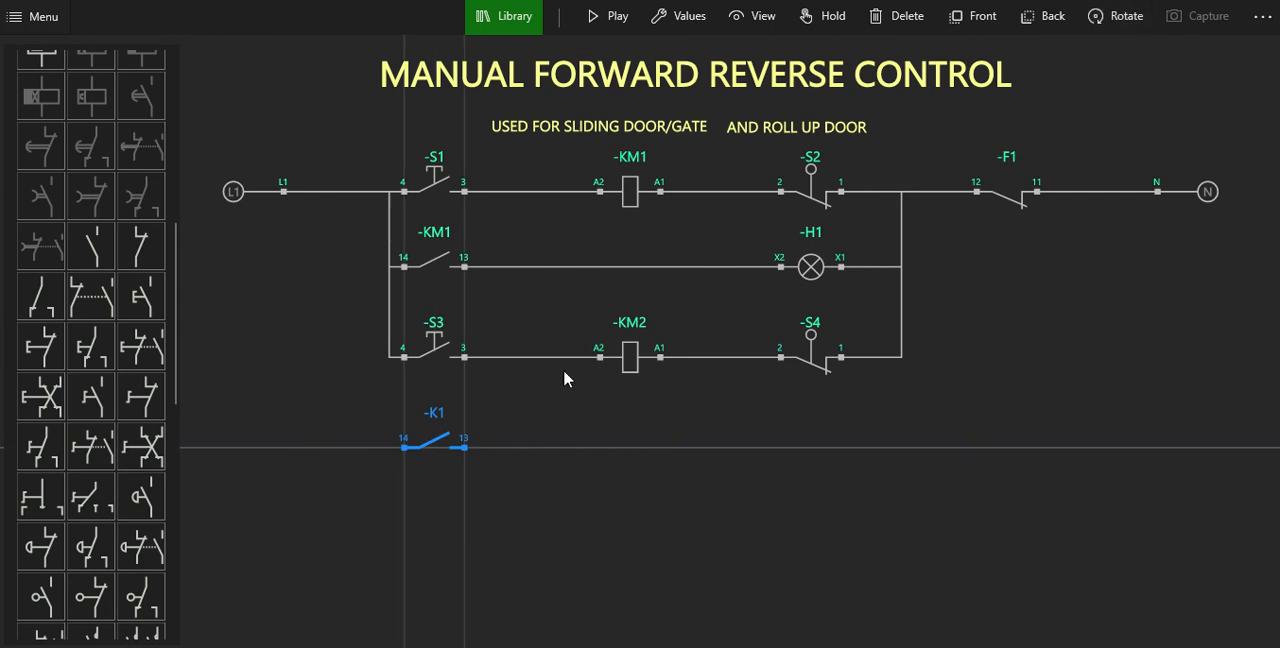
left_click(521, 436)
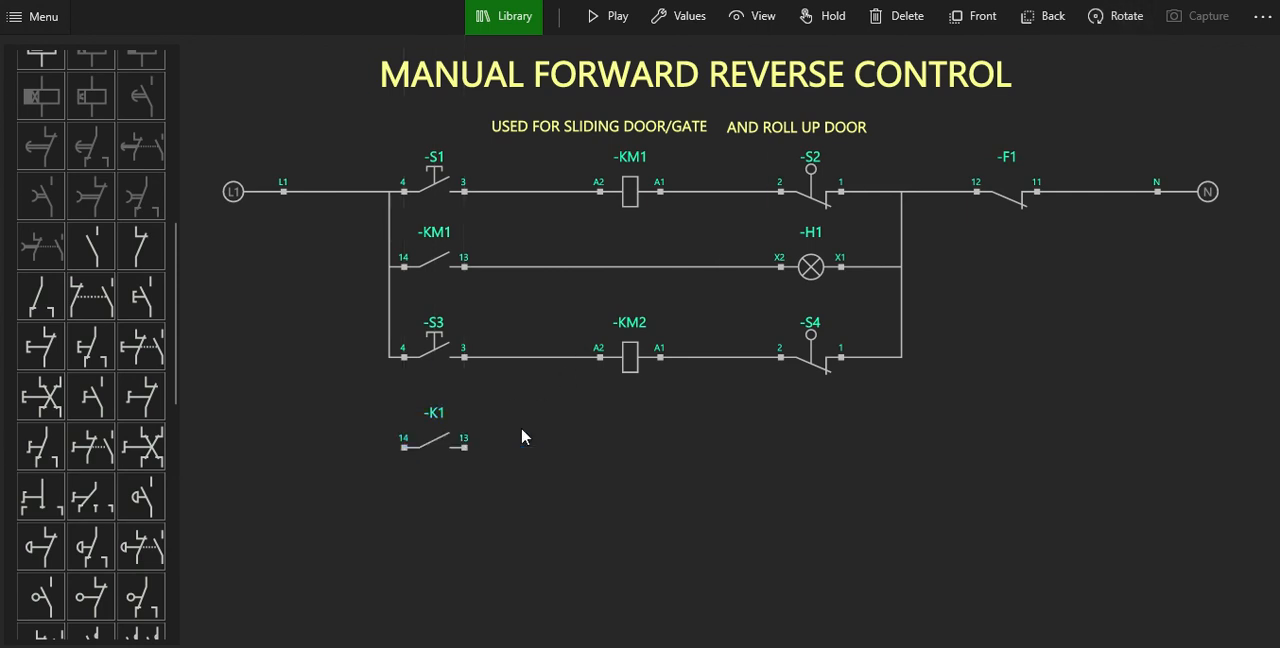
left_click(105, 255)
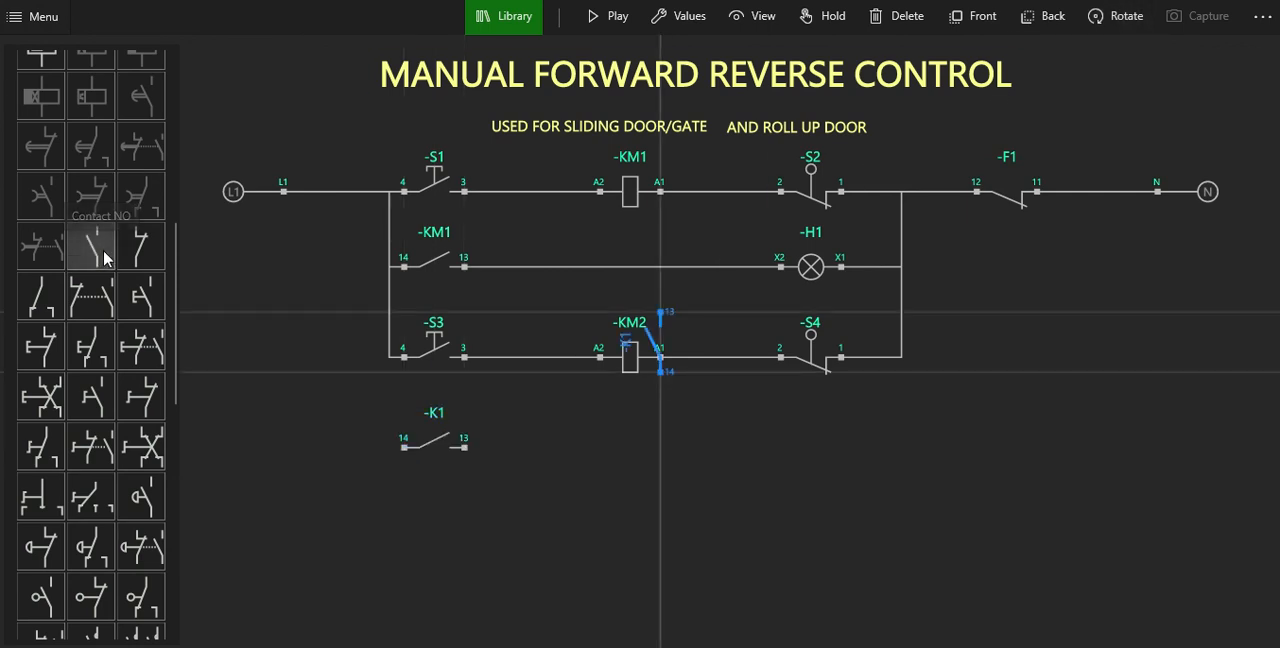
scroll(96, 243, "up", 3)
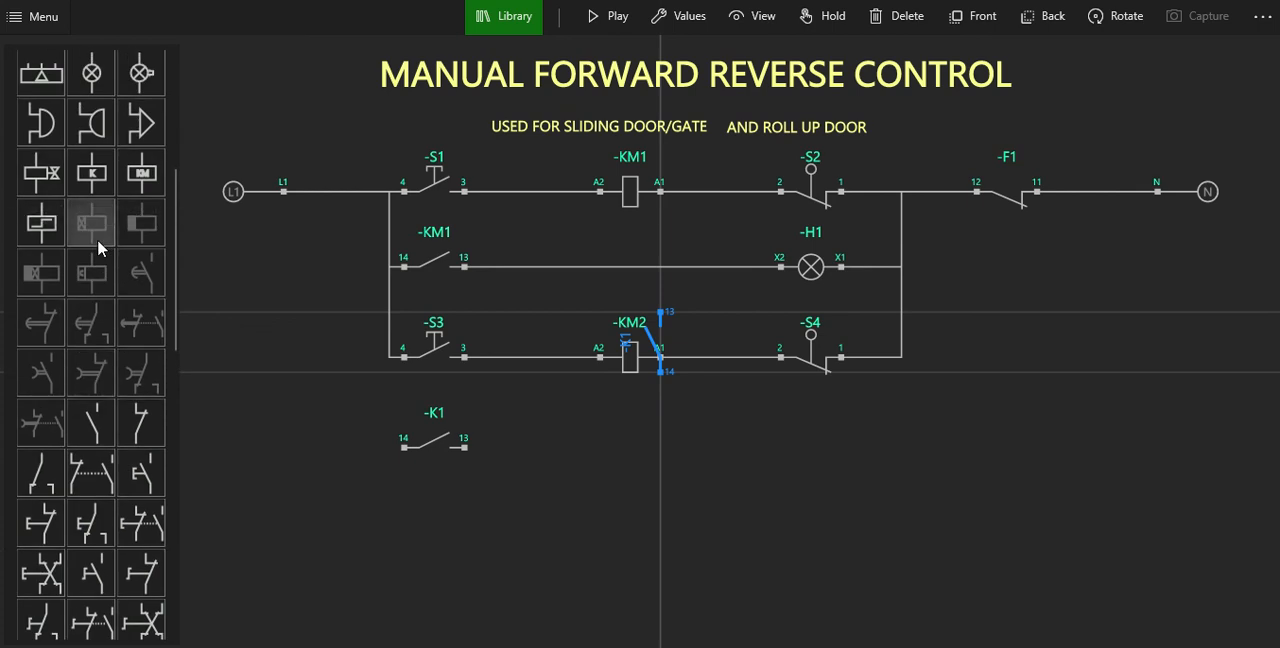
left_click(902, 16)
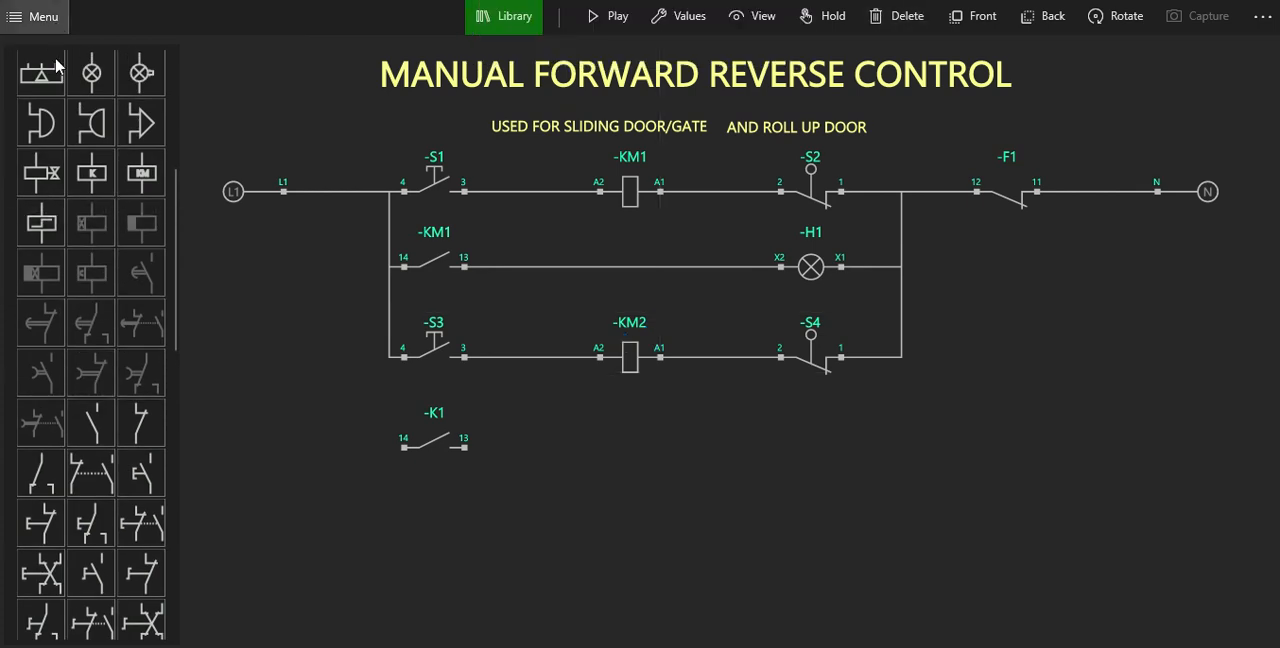
Add a second signal lamp, rotated to horizontal, below limit switch S4 and in line with the K1 contact.
left_click(91, 73)
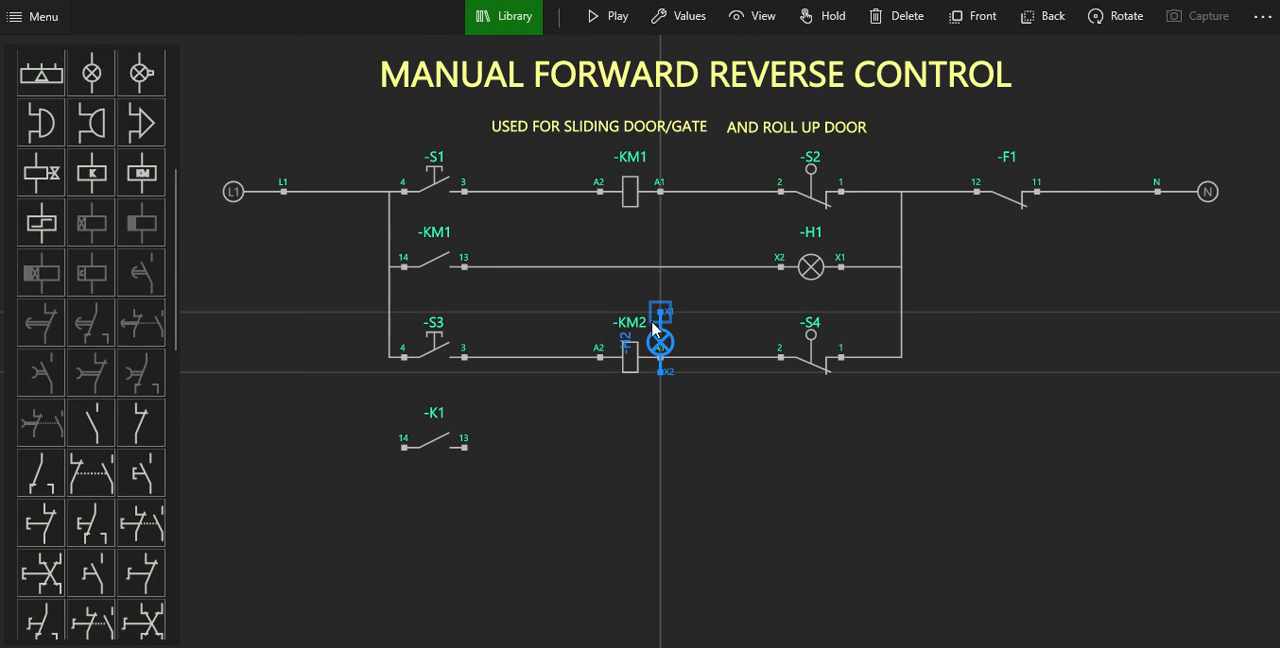
left_click_drag(668, 360, 780, 447)
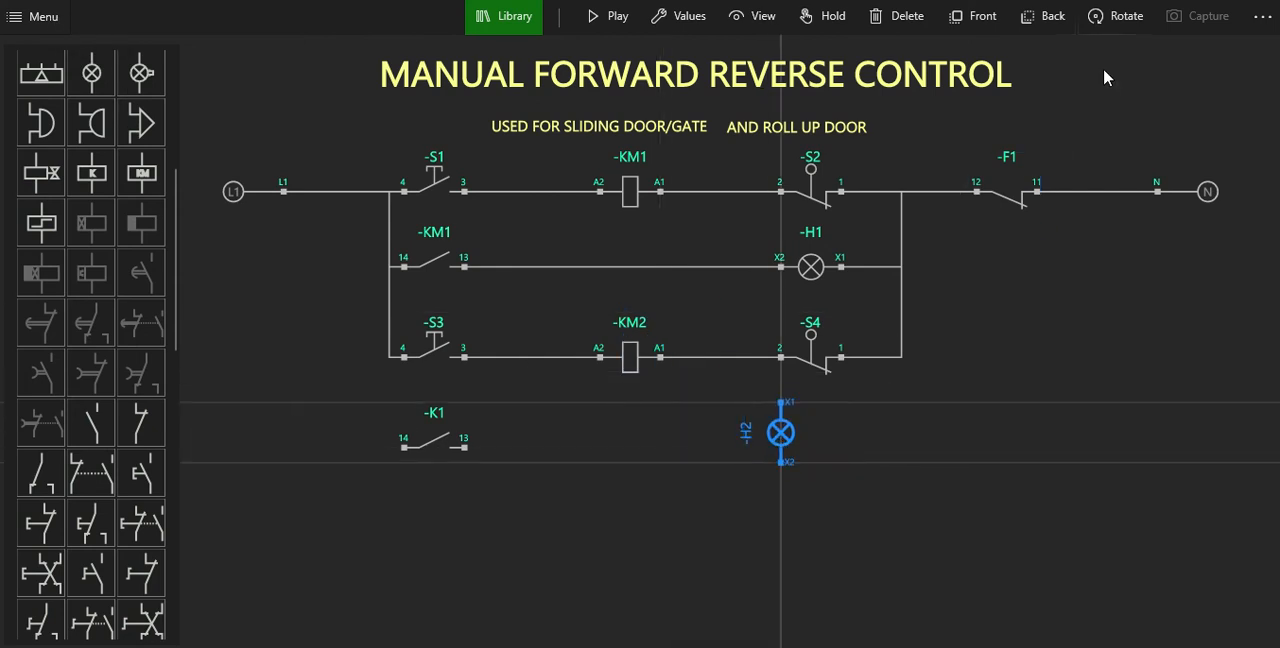
left_click(1118, 30)
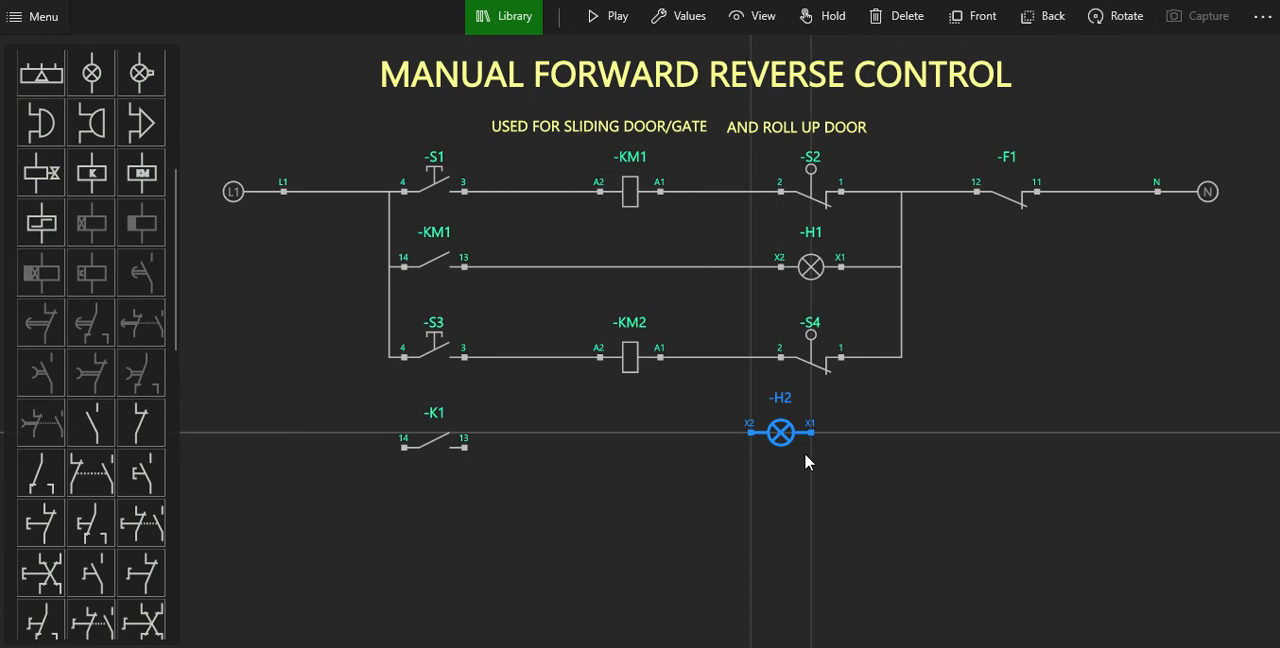
left_click_drag(772, 453, 806, 462)
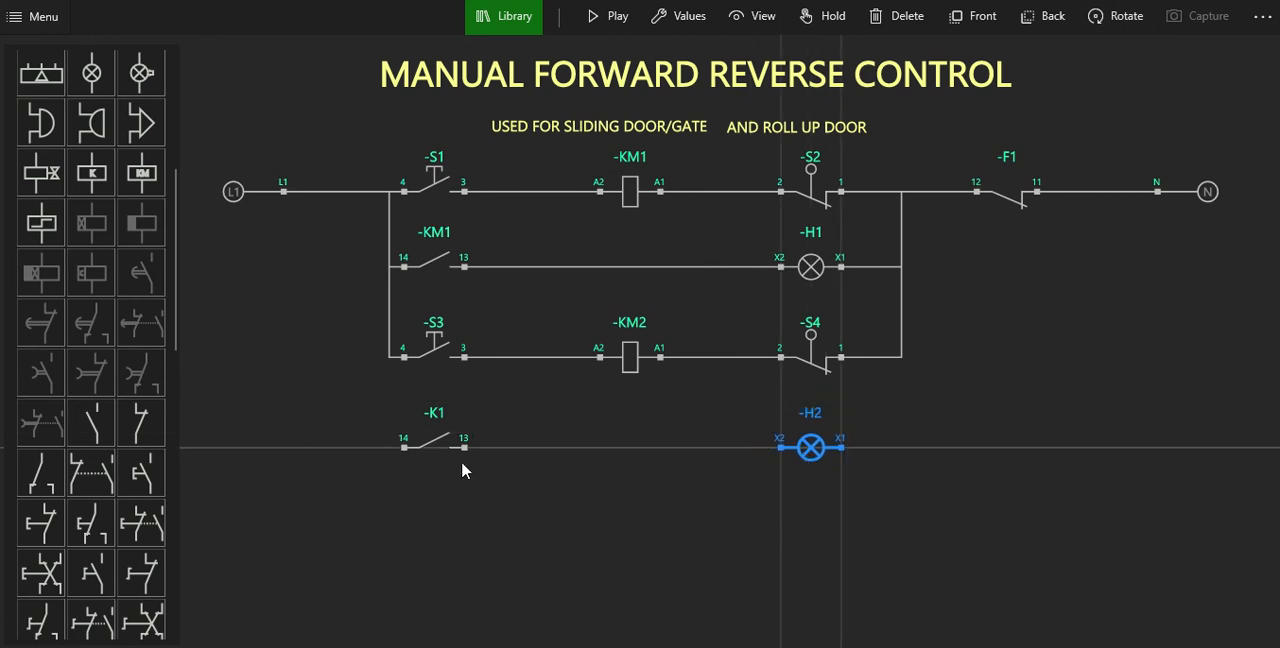
Wire terminal 4 of S3 to terminal 14 of the K1 contact, and its terminal 13 to terminal X2 of lamp H2.
left_click(403, 357)
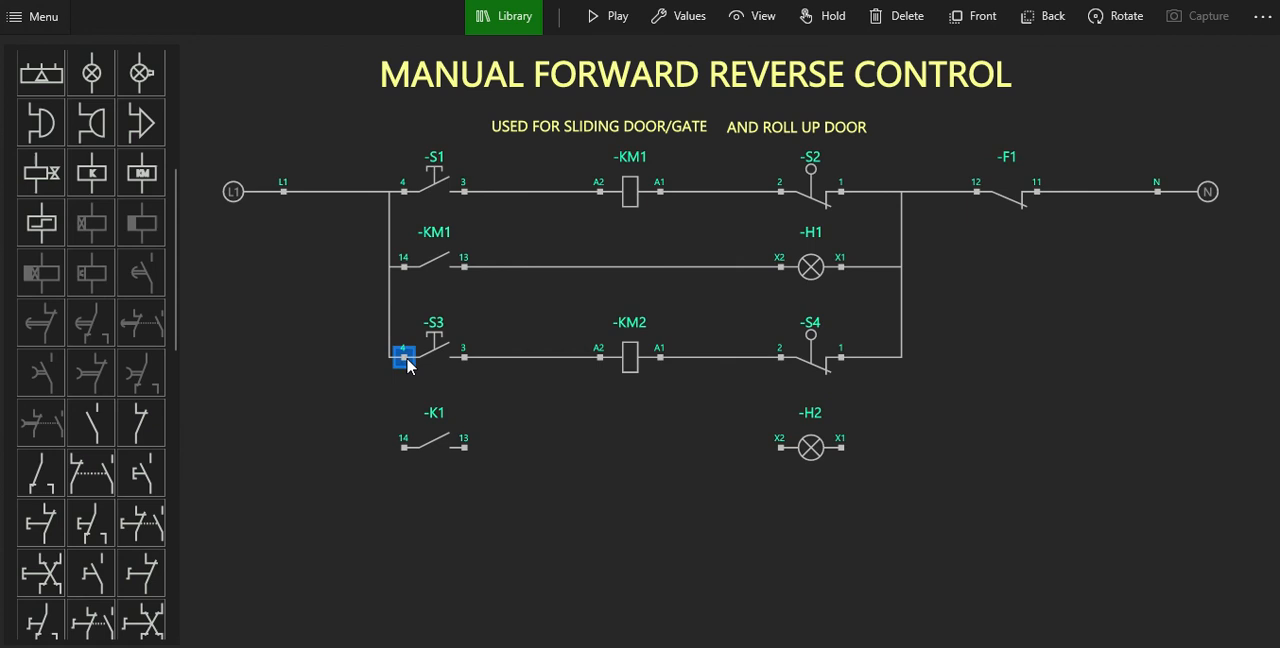
left_click(403, 447)
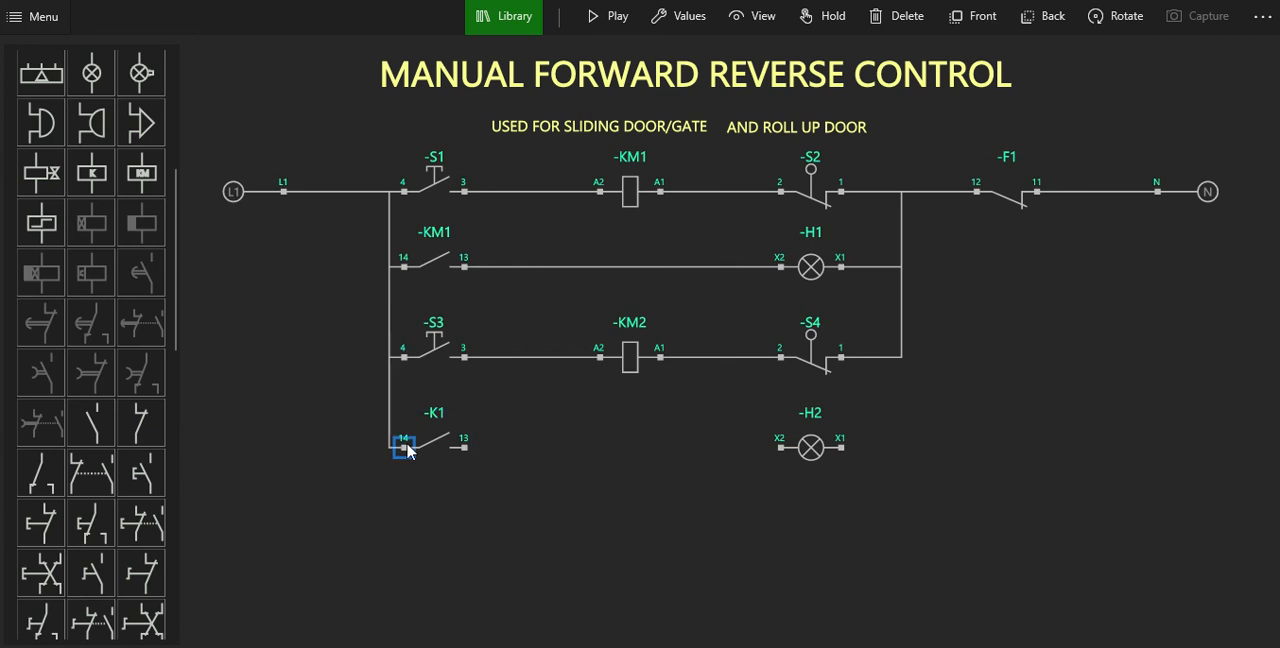
left_click(463, 447)
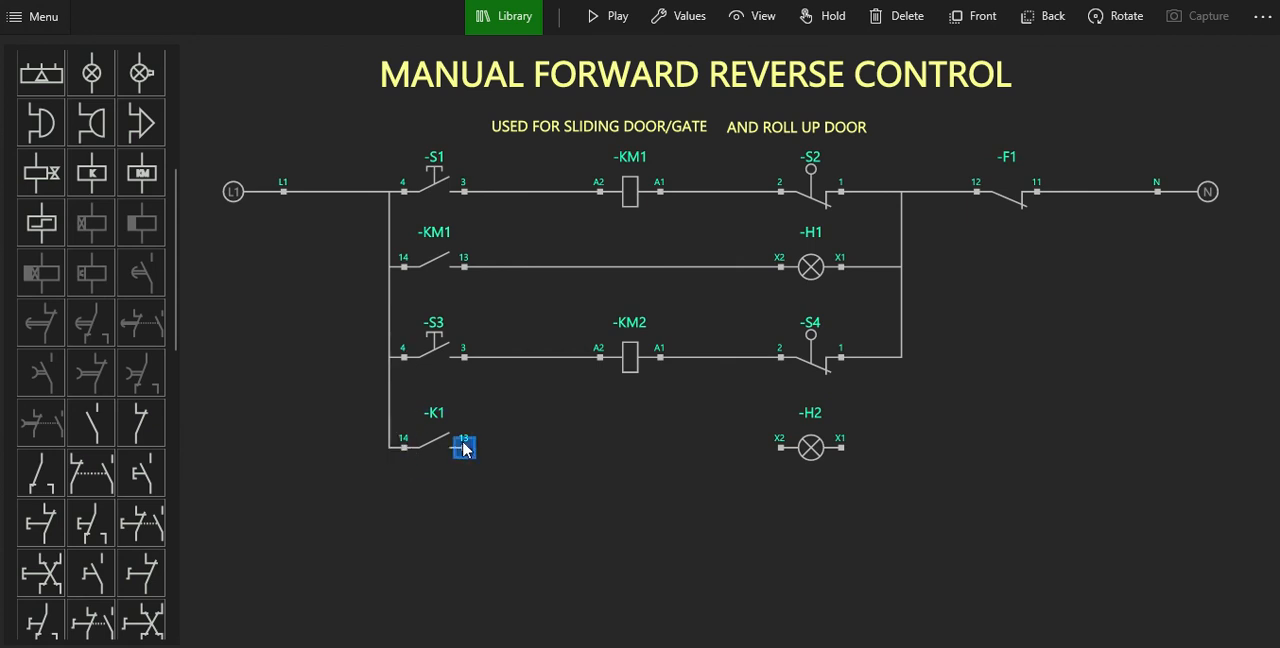
left_click(779, 447)
Connect terminal X1 of H2 to terminal 1 of S4 and align the wire with the vertical return line above.
left_click(841, 447)
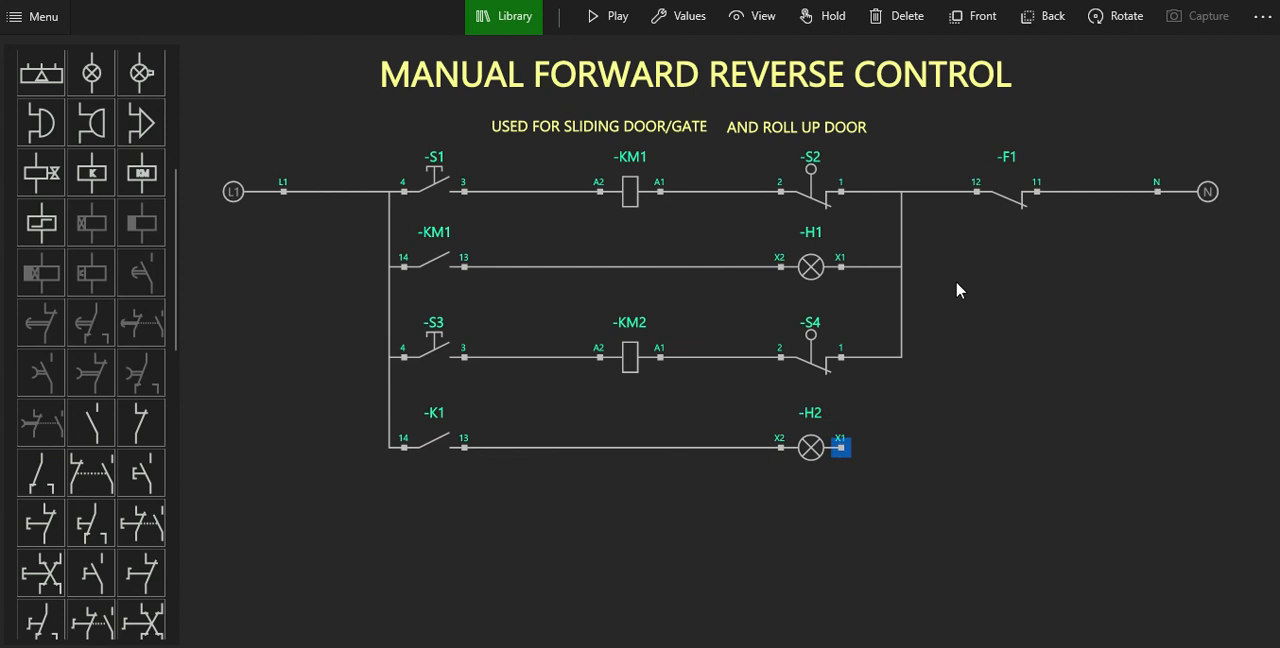
left_click(841, 357)
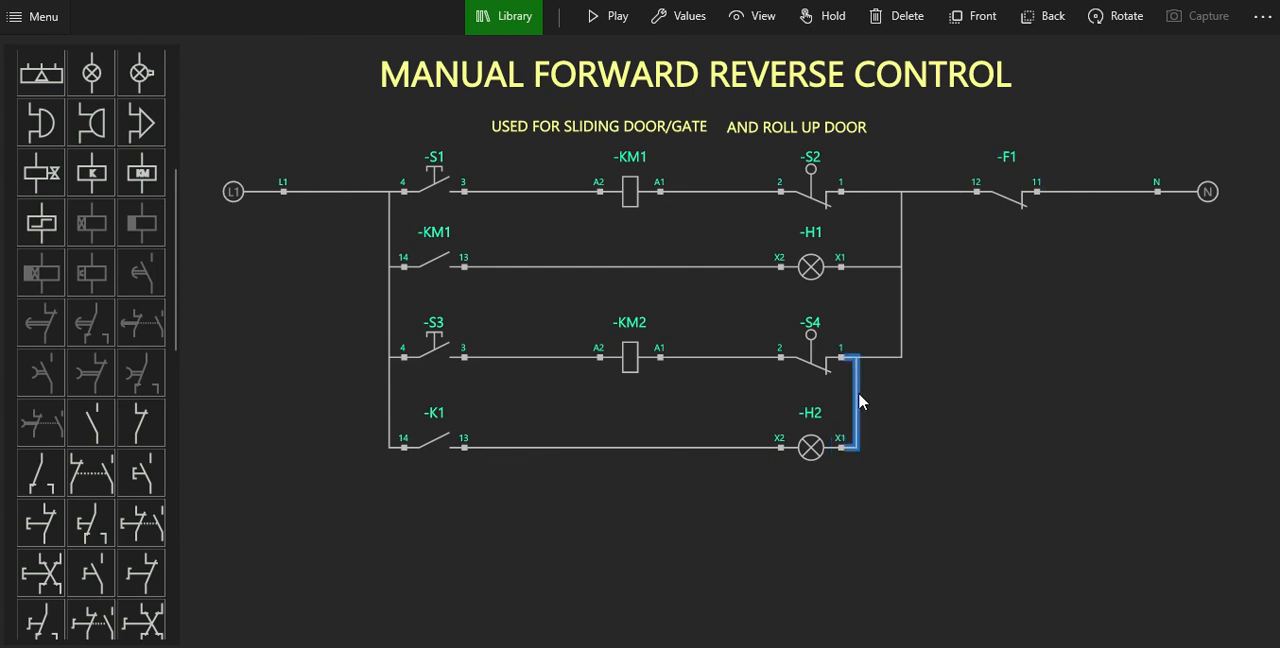
left_click_drag(859, 394, 904, 392)
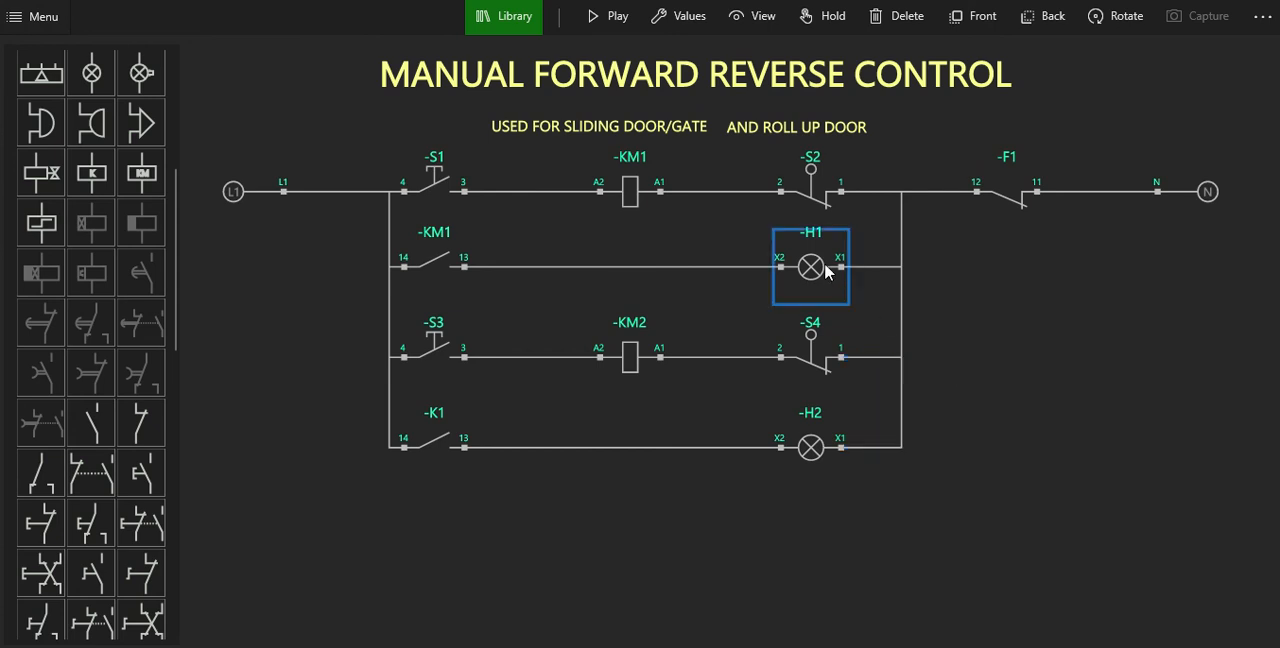
Add the comment "opening limit" to limit switch S2 and move both subtitle texts up directly beneath the main title.
left_click(826, 206)
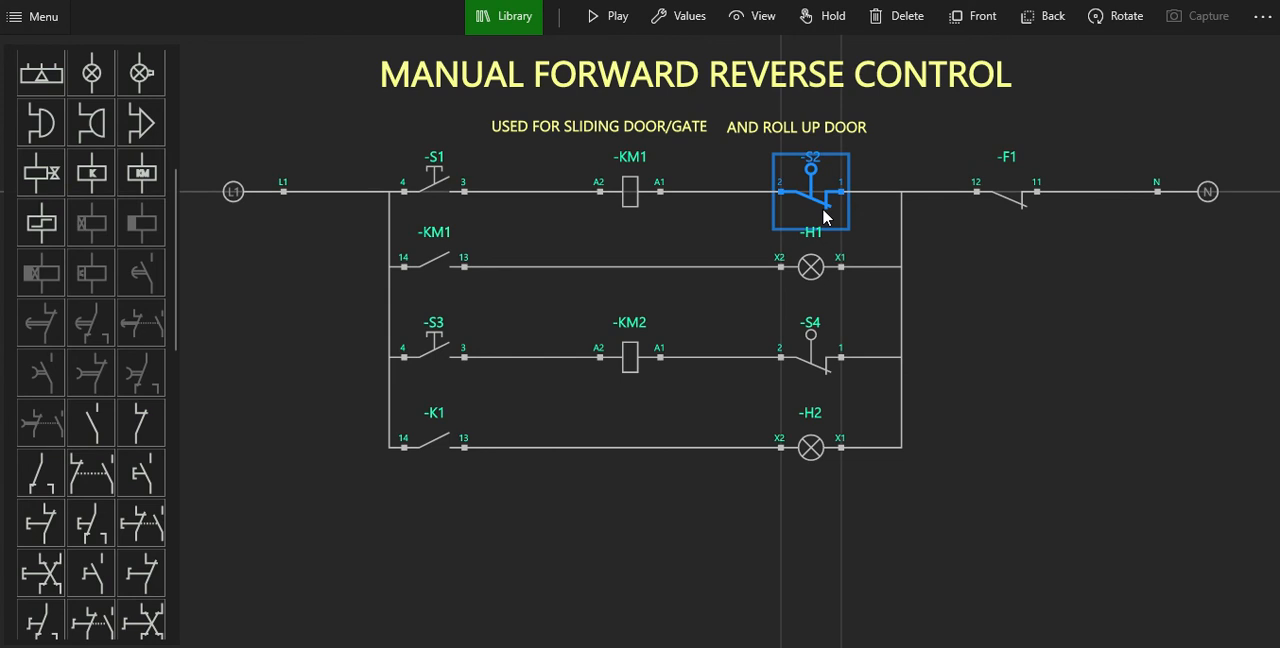
left_click(692, 20)
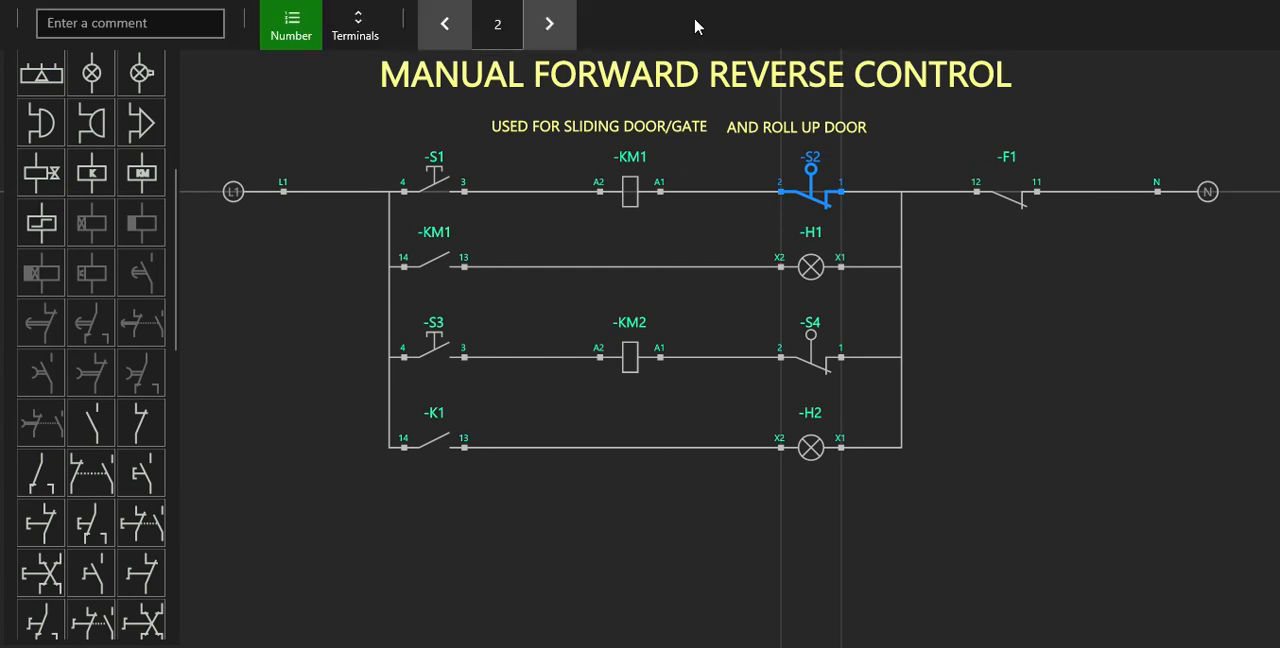
left_click(195, 33)
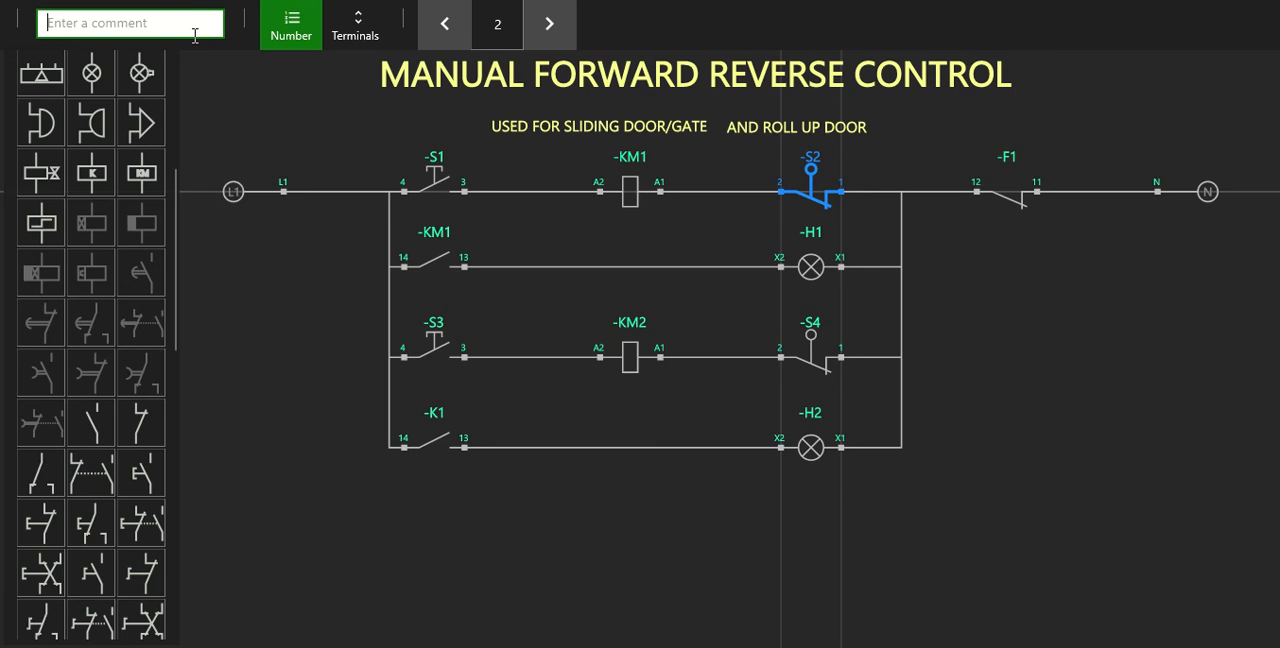
type("open")
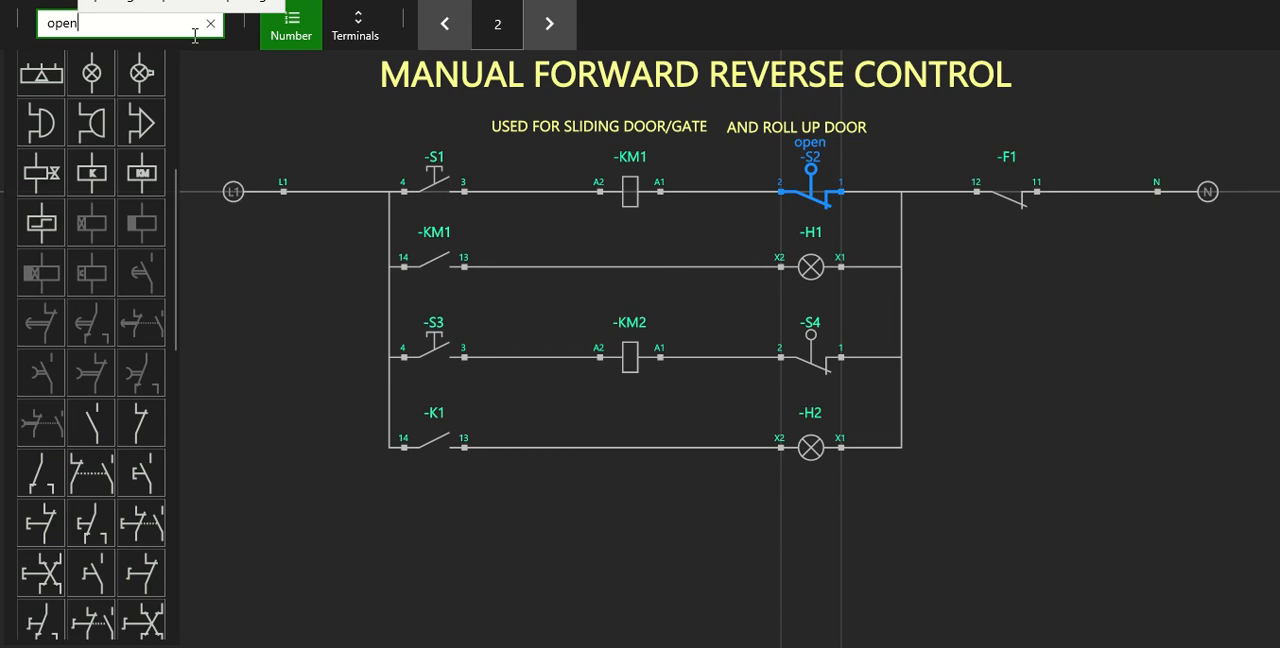
type("ing ")
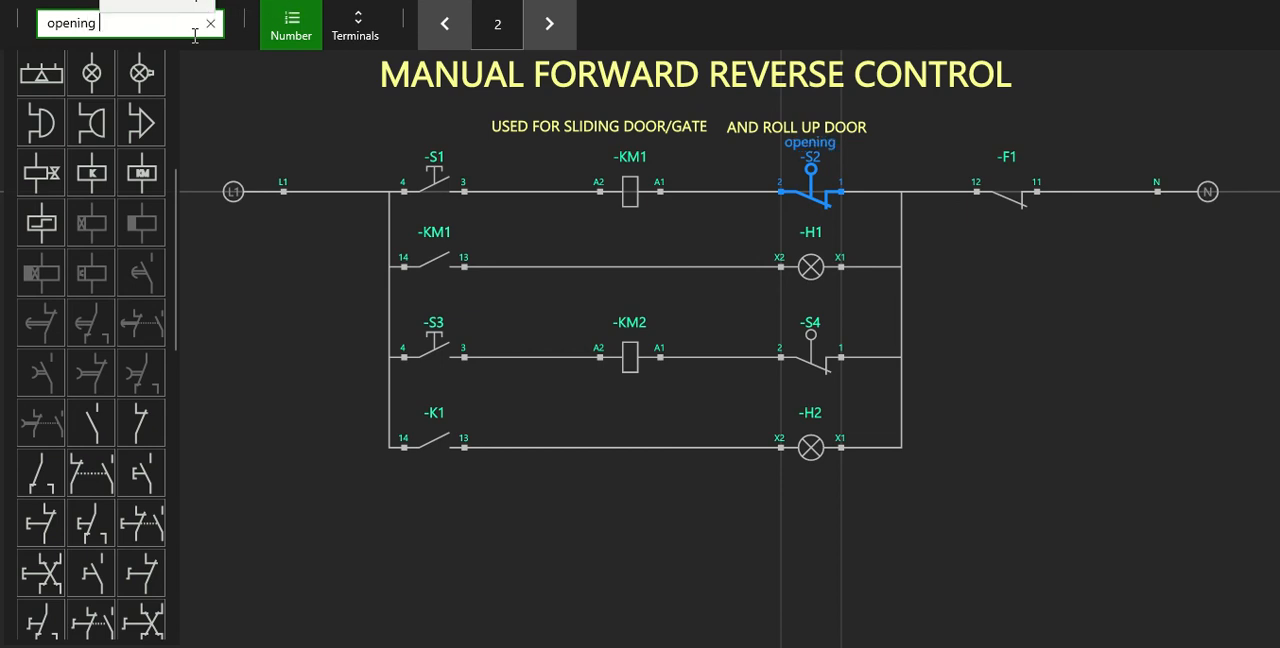
type("limit")
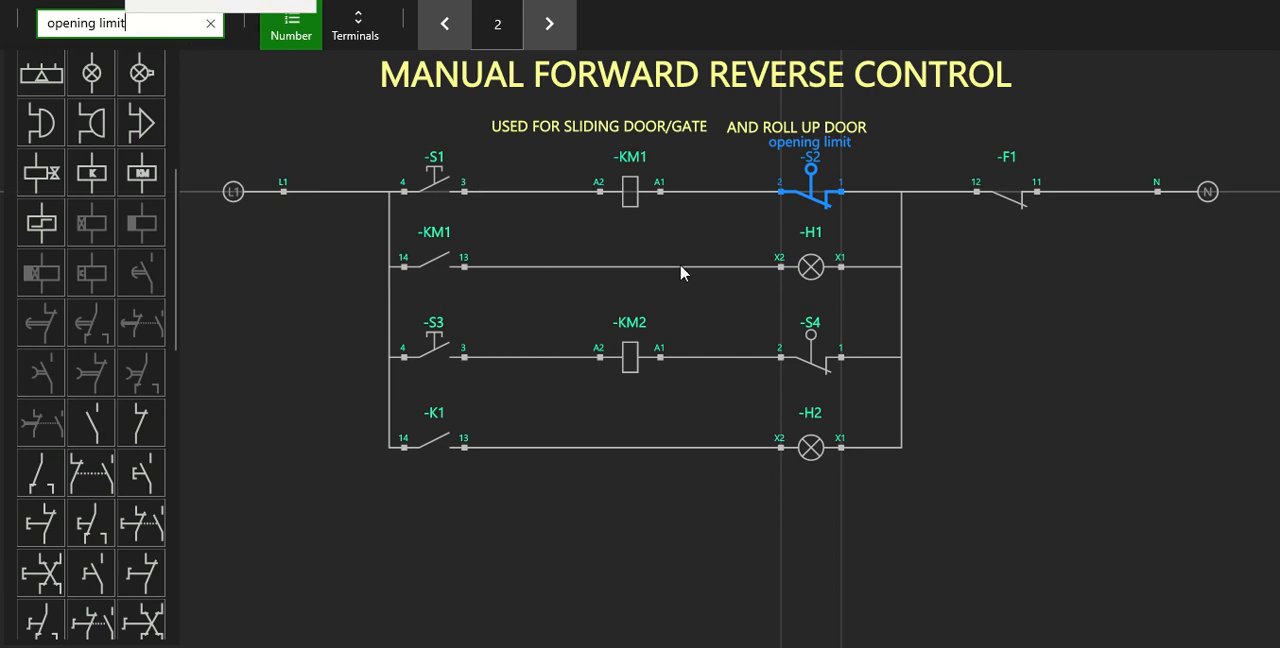
left_click(694, 299)
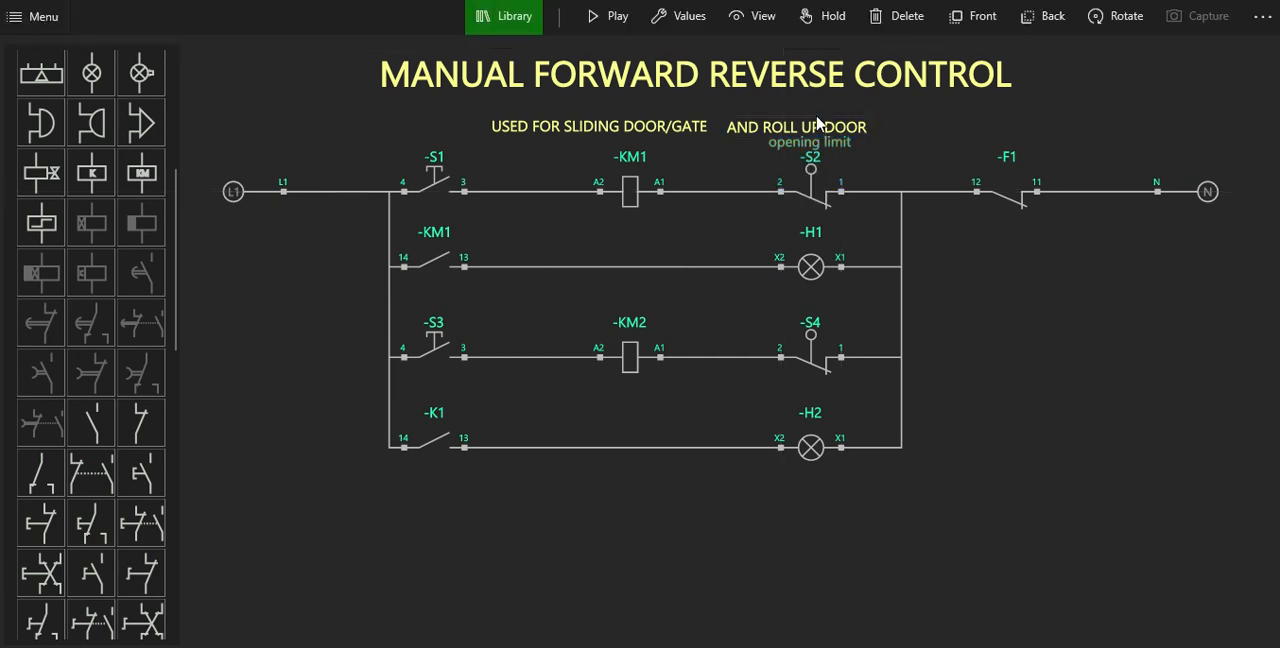
left_click_drag(817, 130, 811, 104)
left_click_drag(680, 131, 682, 109)
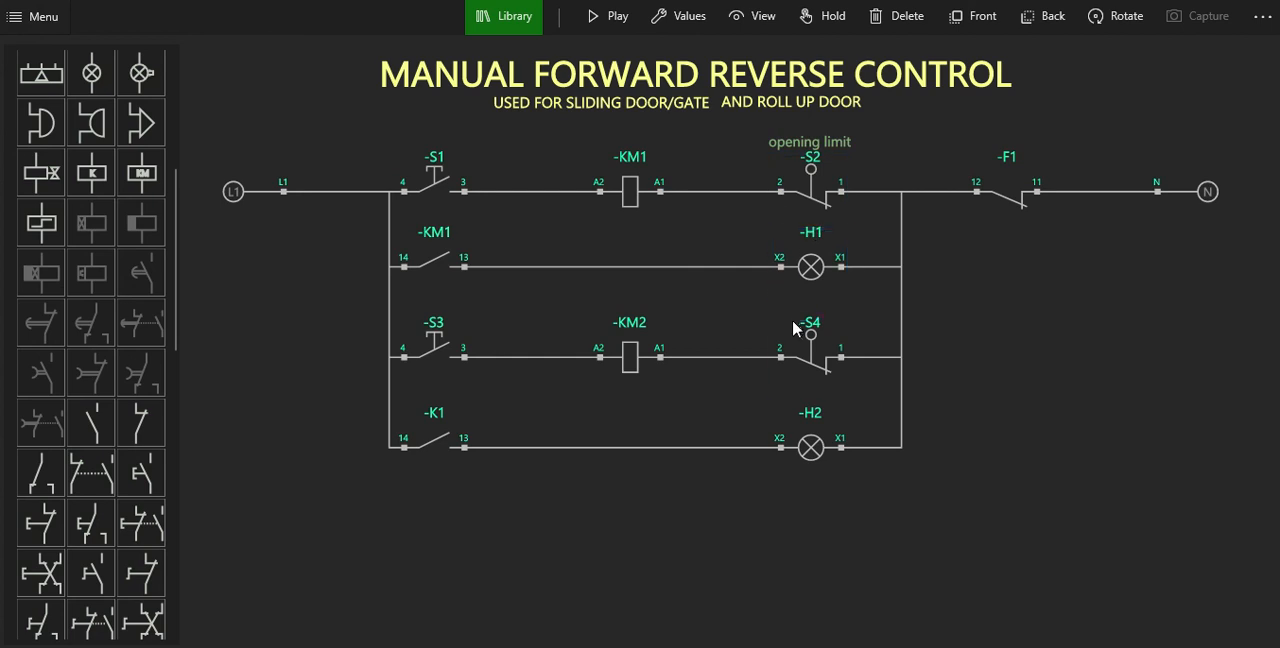
Add the comment "closing limit" to limit switch S4.
left_click(798, 360)
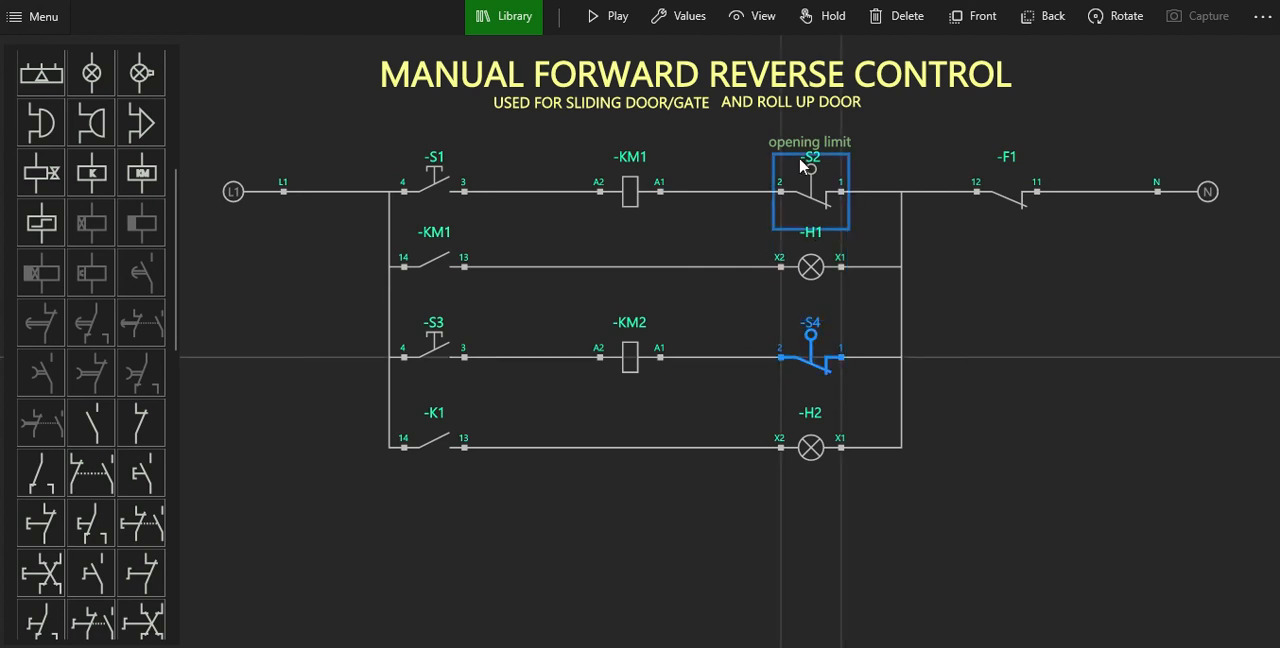
left_click(688, 20)
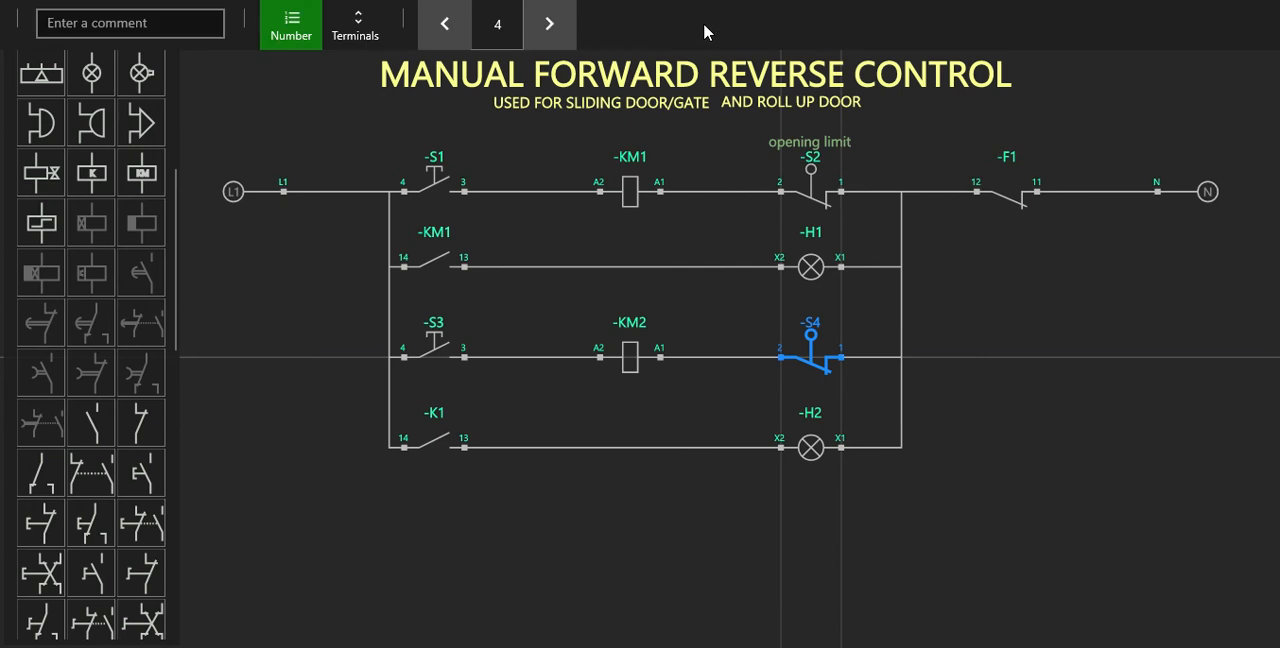
left_click(214, 30)
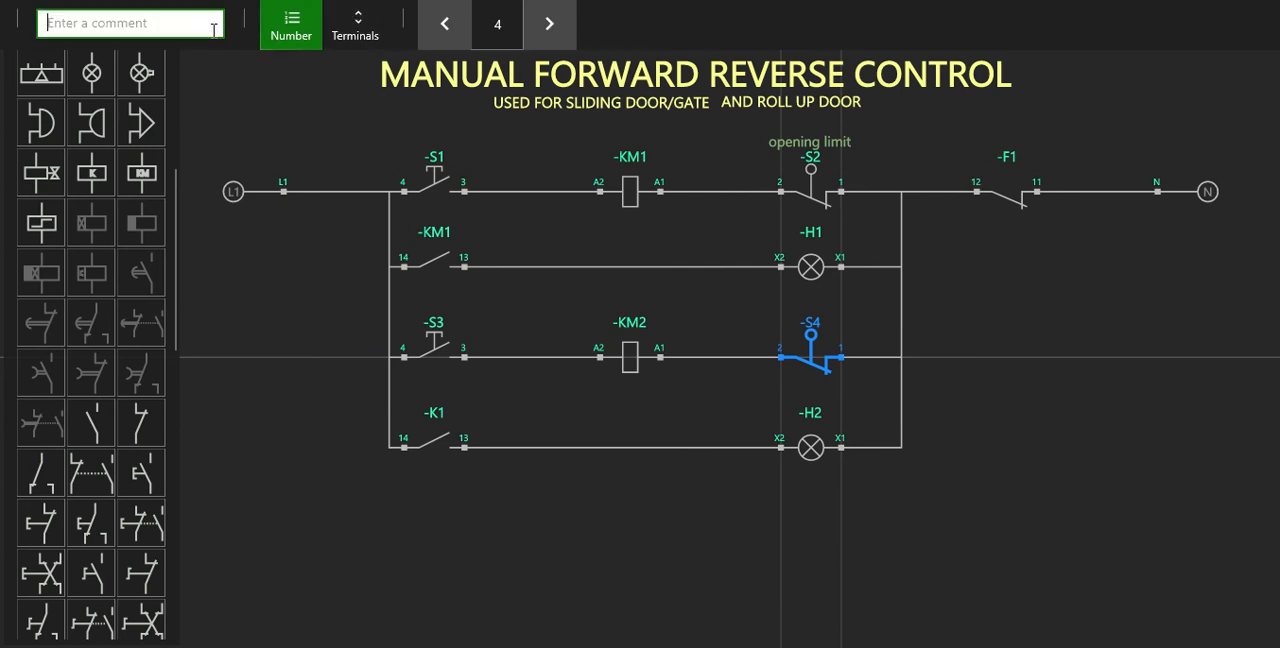
type("clos")
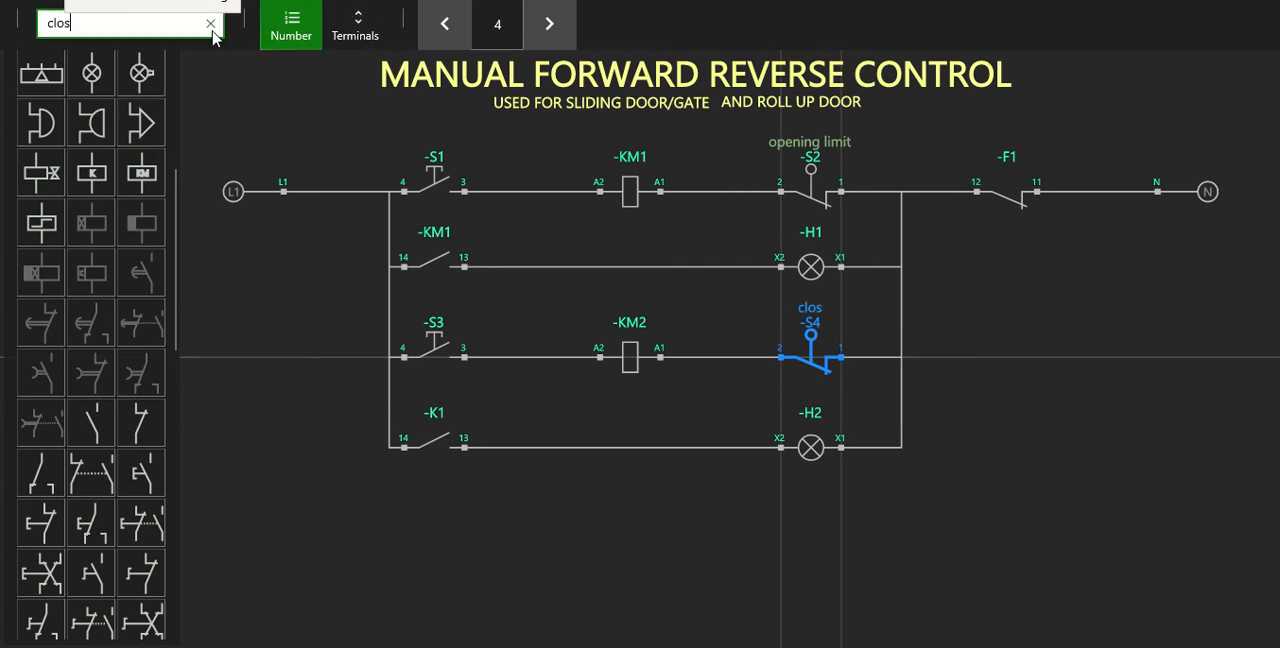
type("ing l")
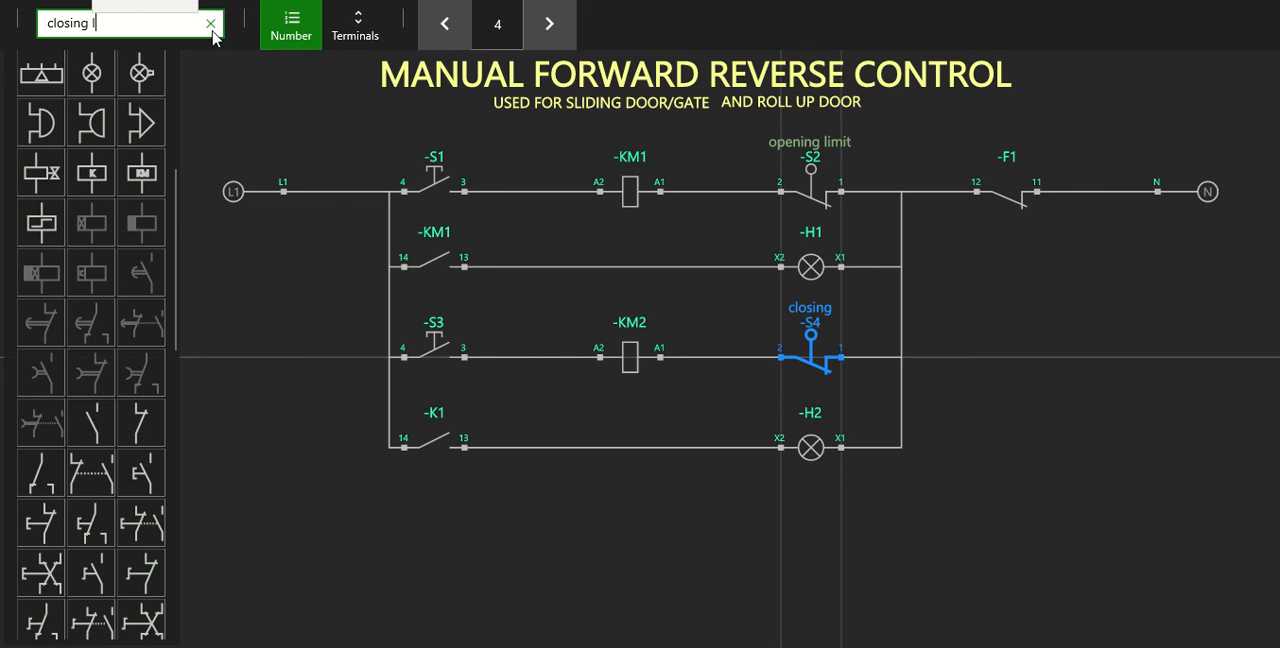
type("imit")
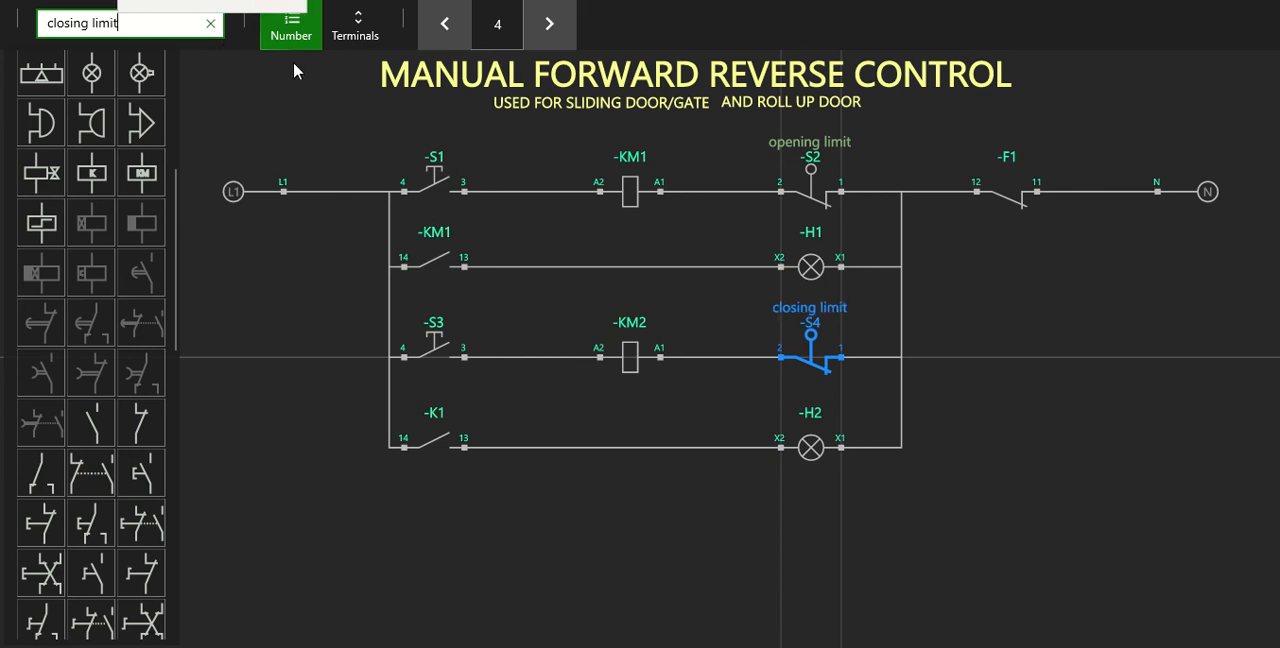
left_click(559, 327)
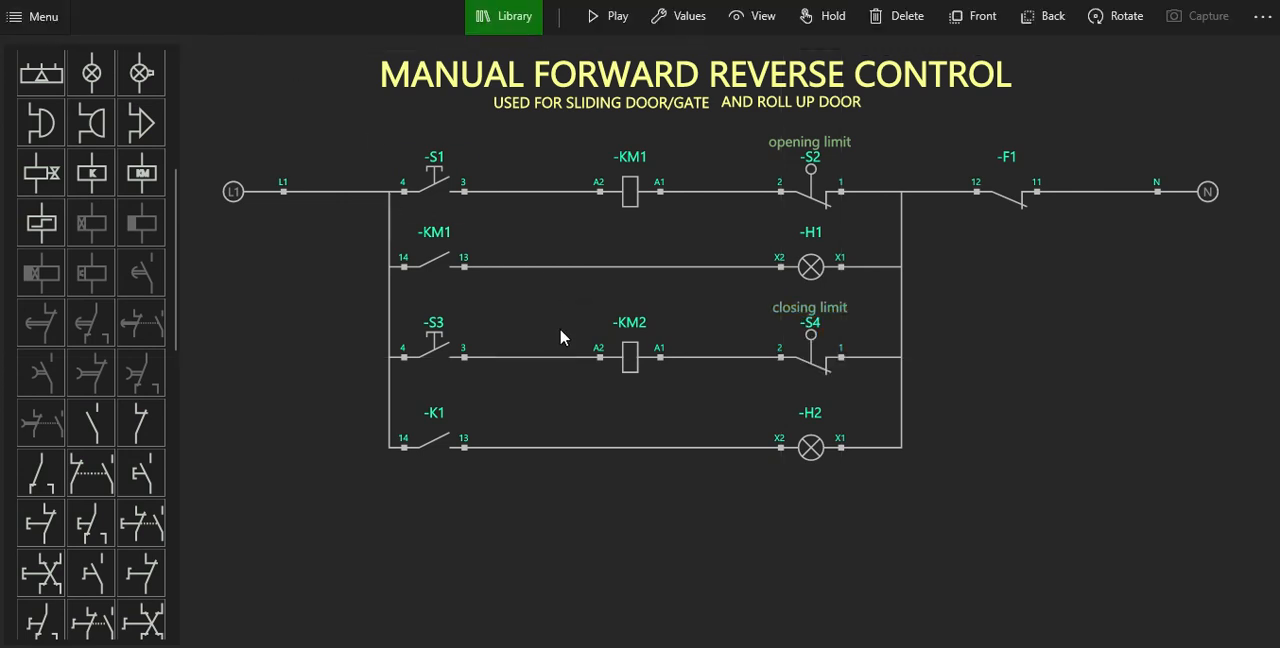
Retag the K1 contact on the lowest rung as KM2.
left_click(448, 437)
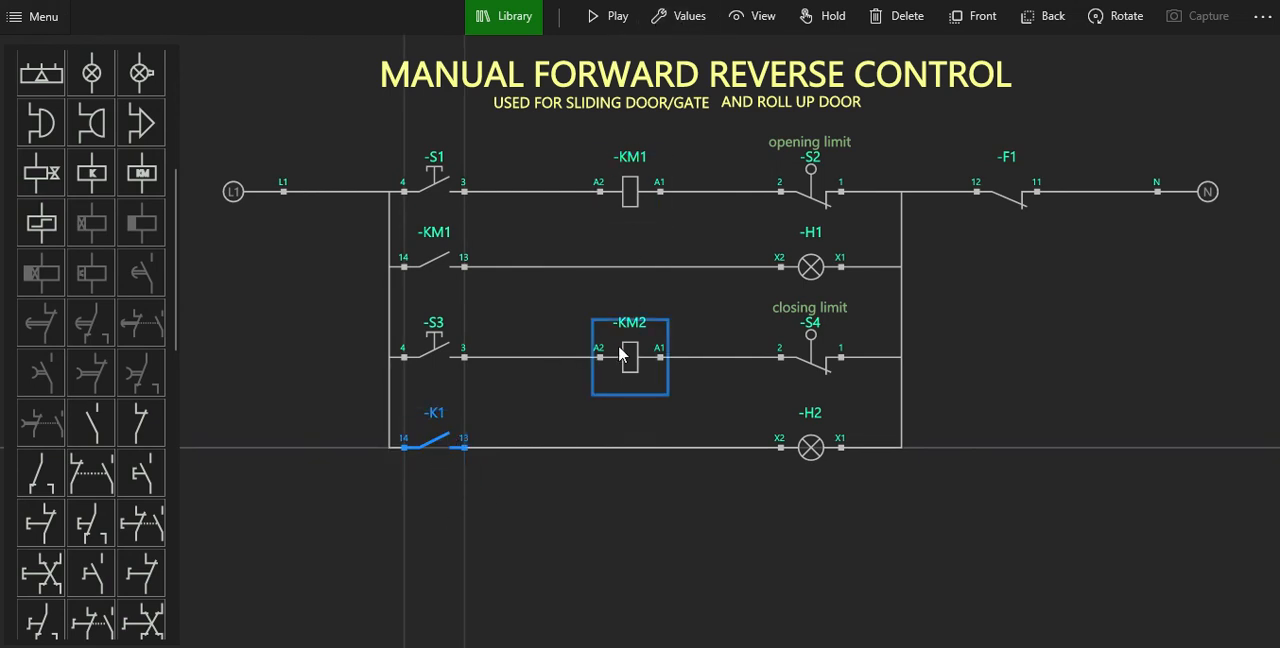
left_click(662, 18)
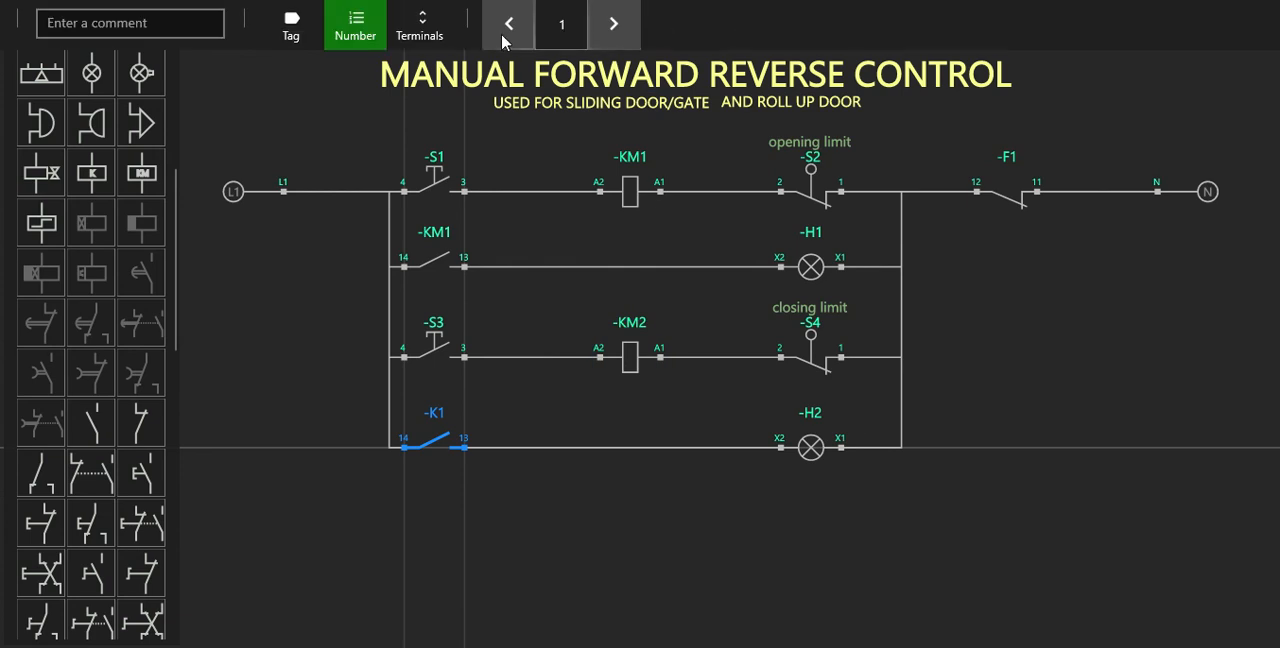
left_click(292, 36)
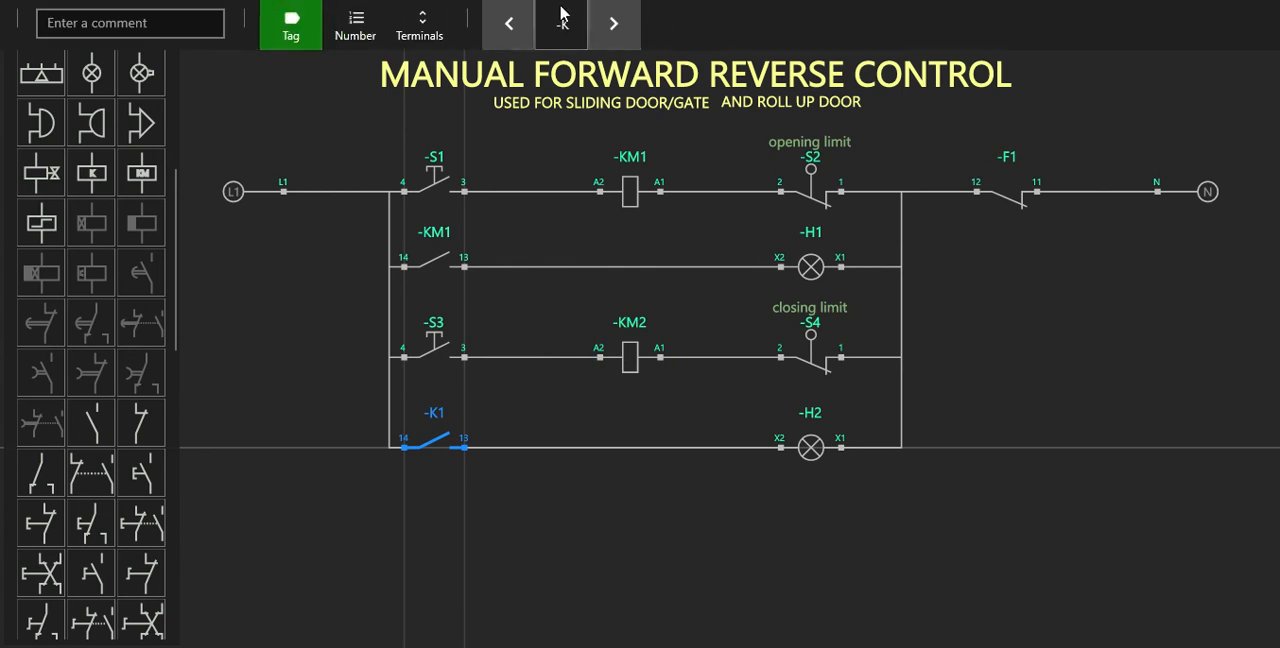
left_click(614, 24)
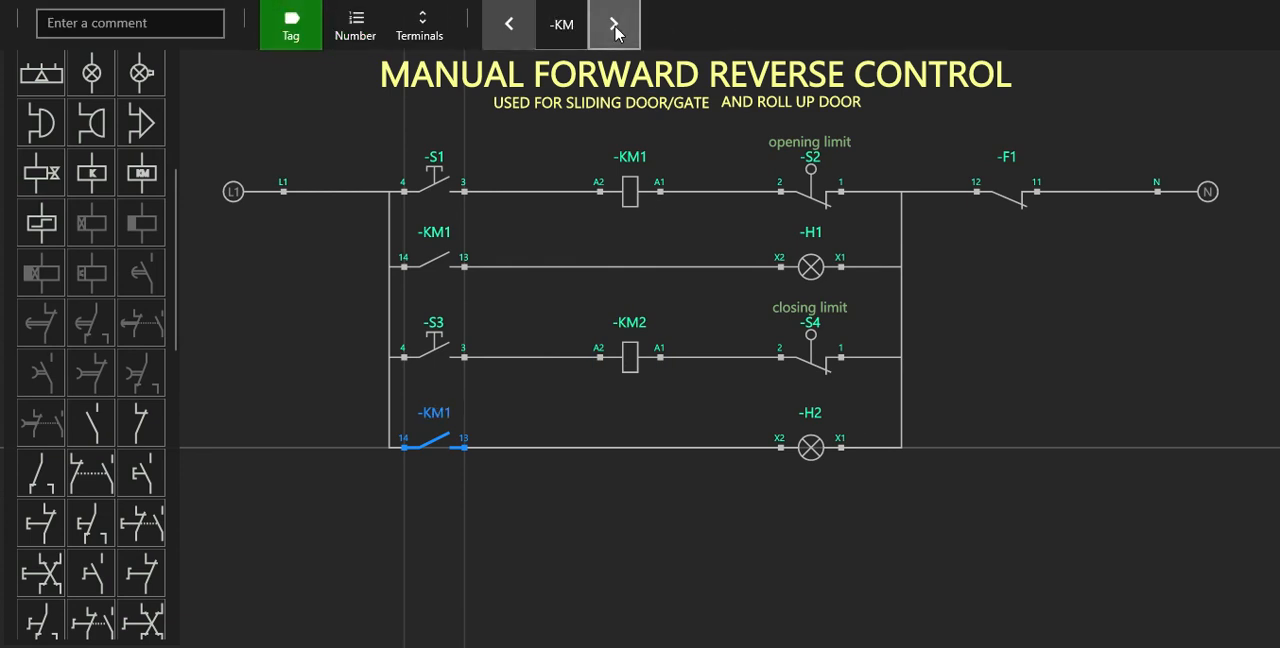
left_click(356, 28)
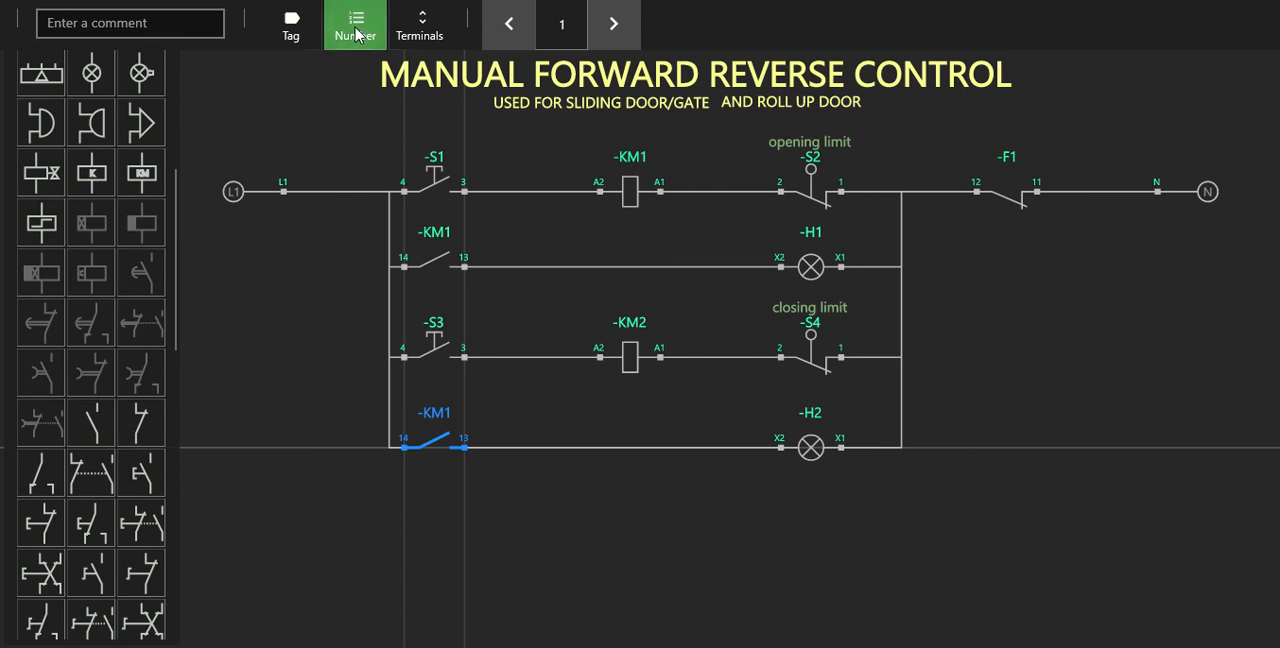
left_click(612, 26)
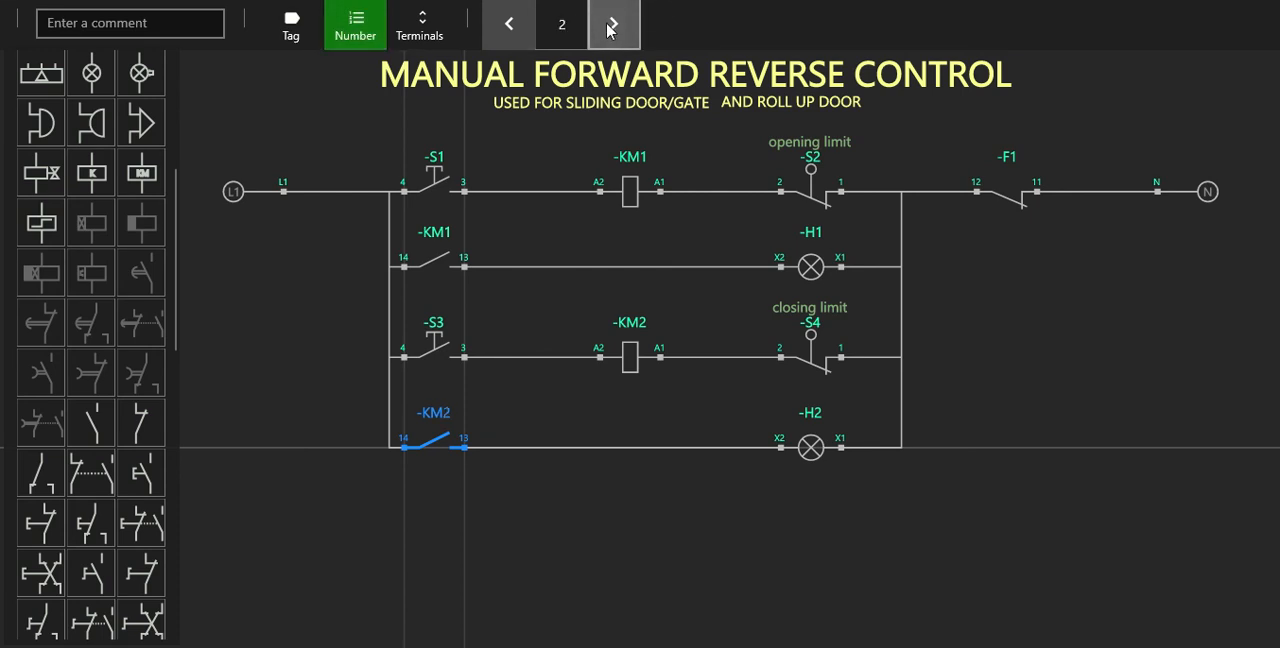
left_click(596, 395)
Set the colour of lamp H1 to green.
left_click(810, 266)
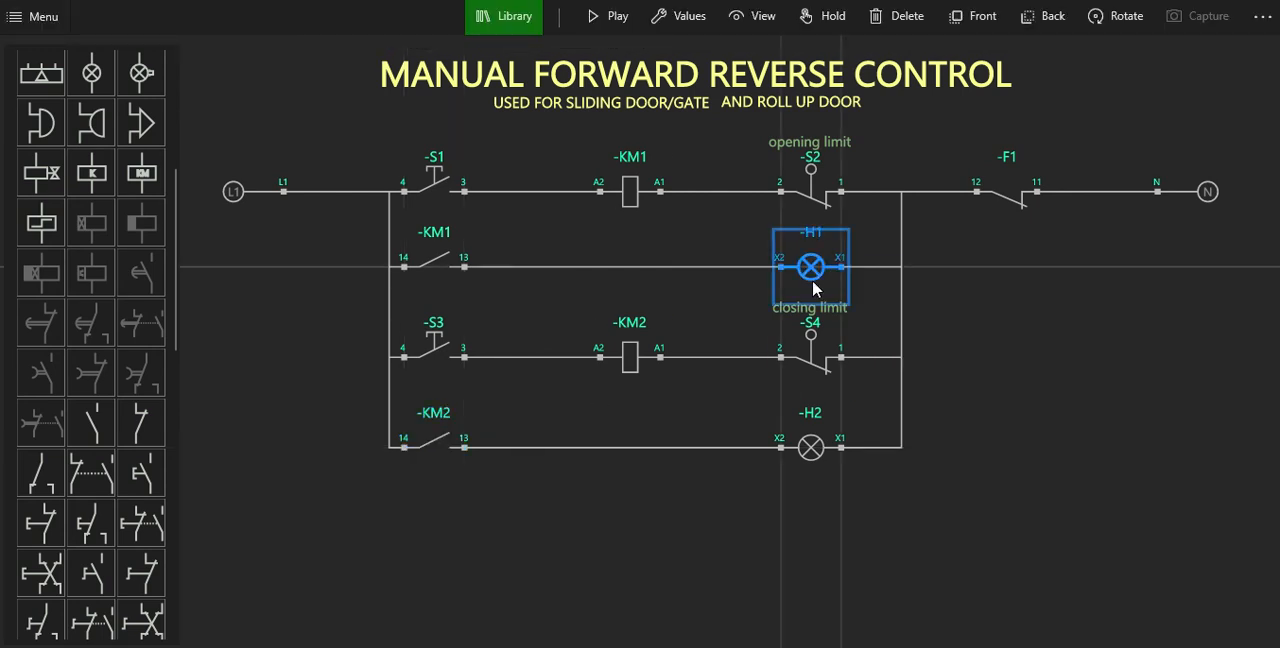
left_click(697, 20)
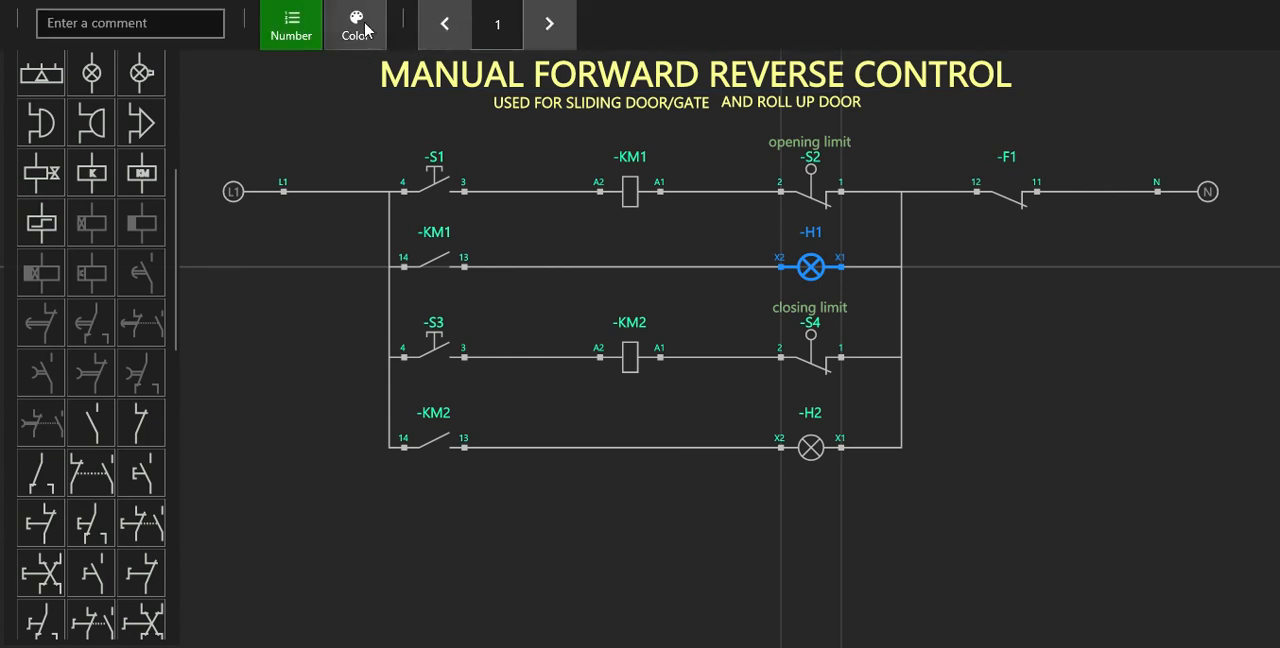
left_click(365, 30)
left_click(549, 23)
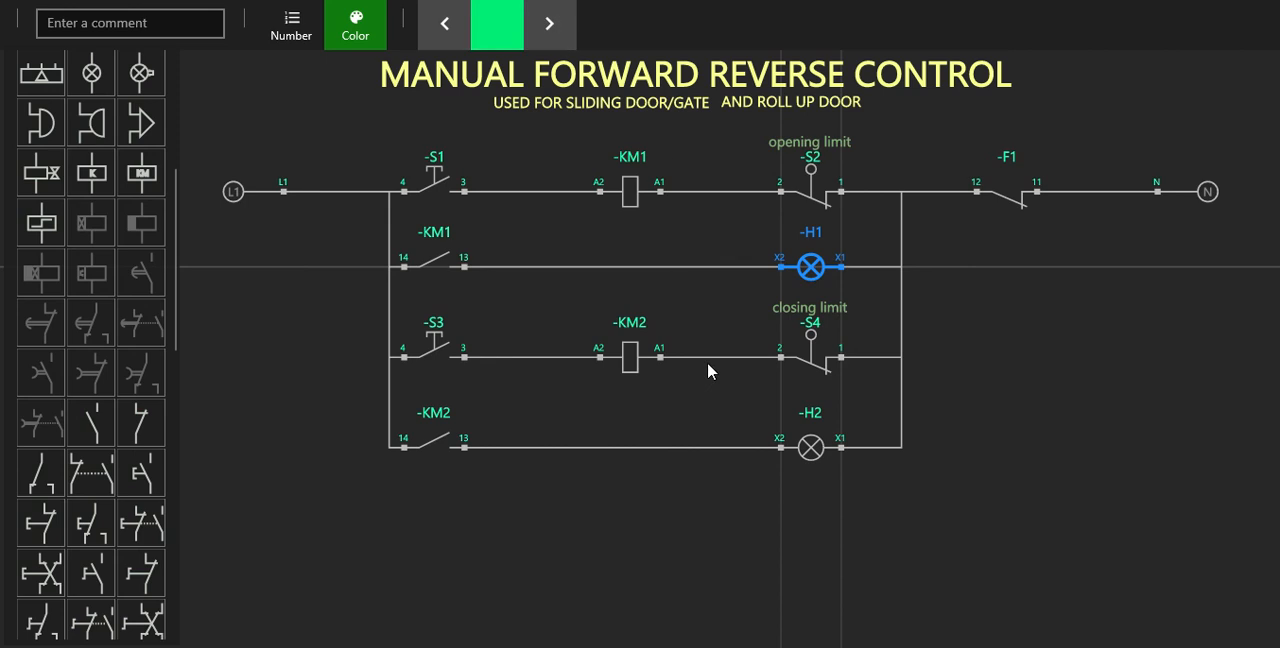
Change the colour of lamp H2.
left_click(810, 447)
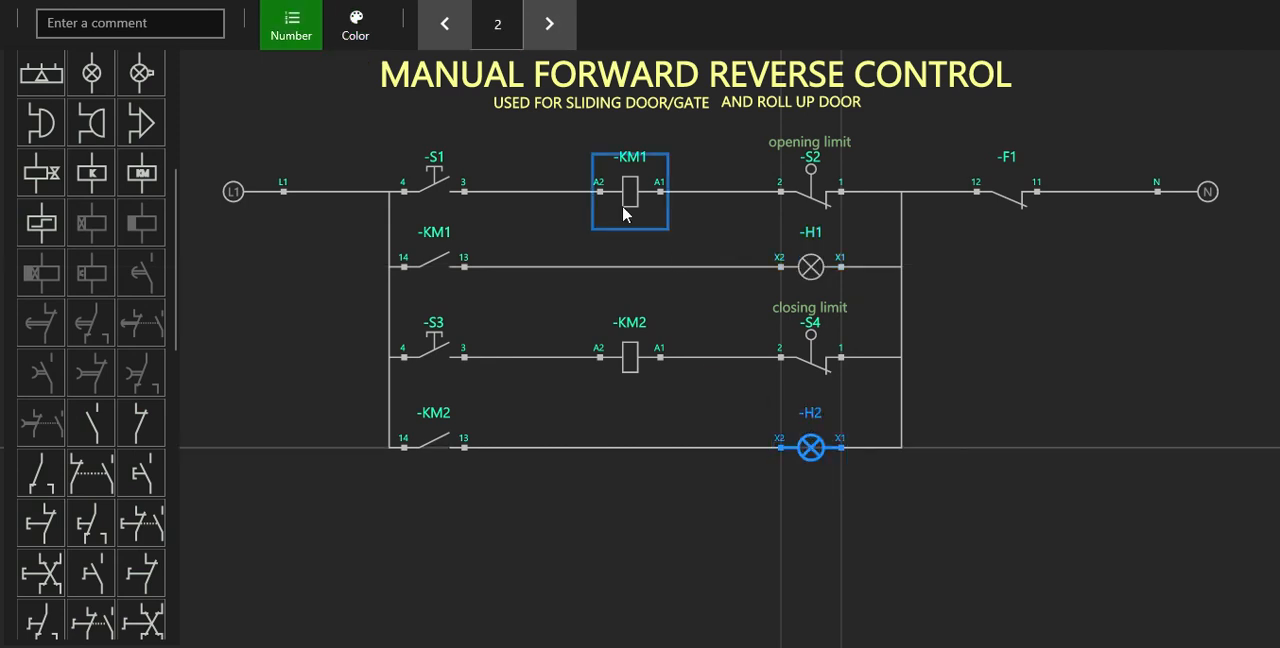
left_click(355, 28)
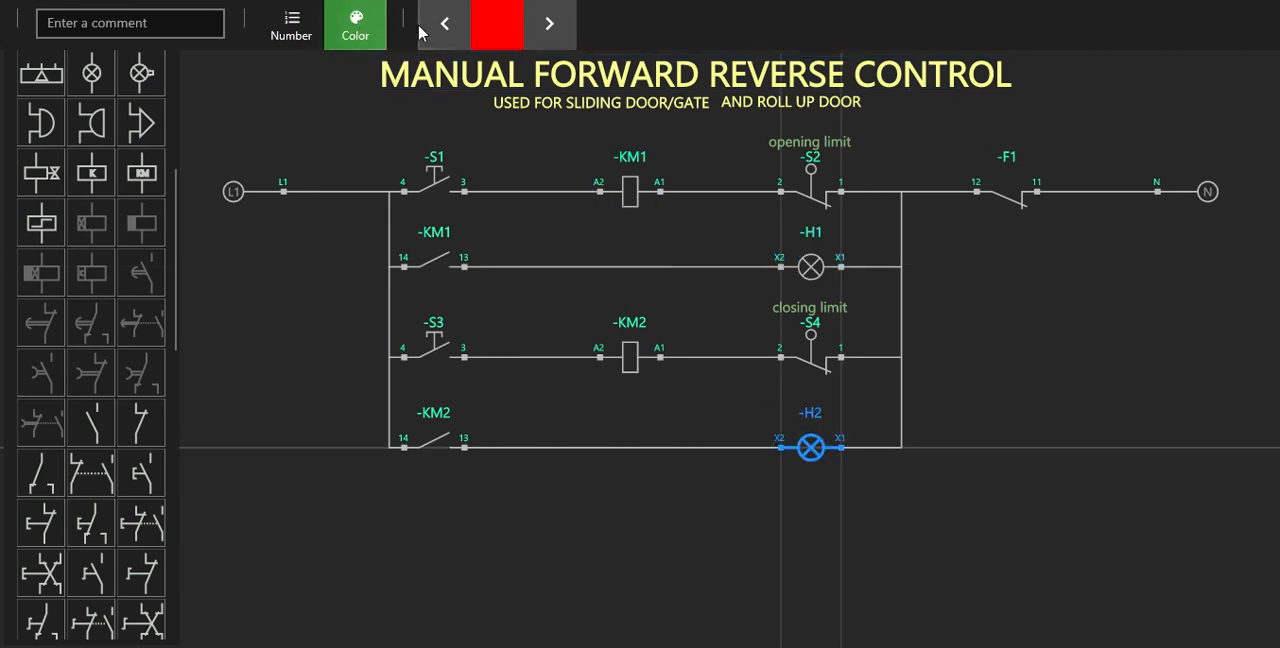
left_click(549, 23)
left_click(657, 567)
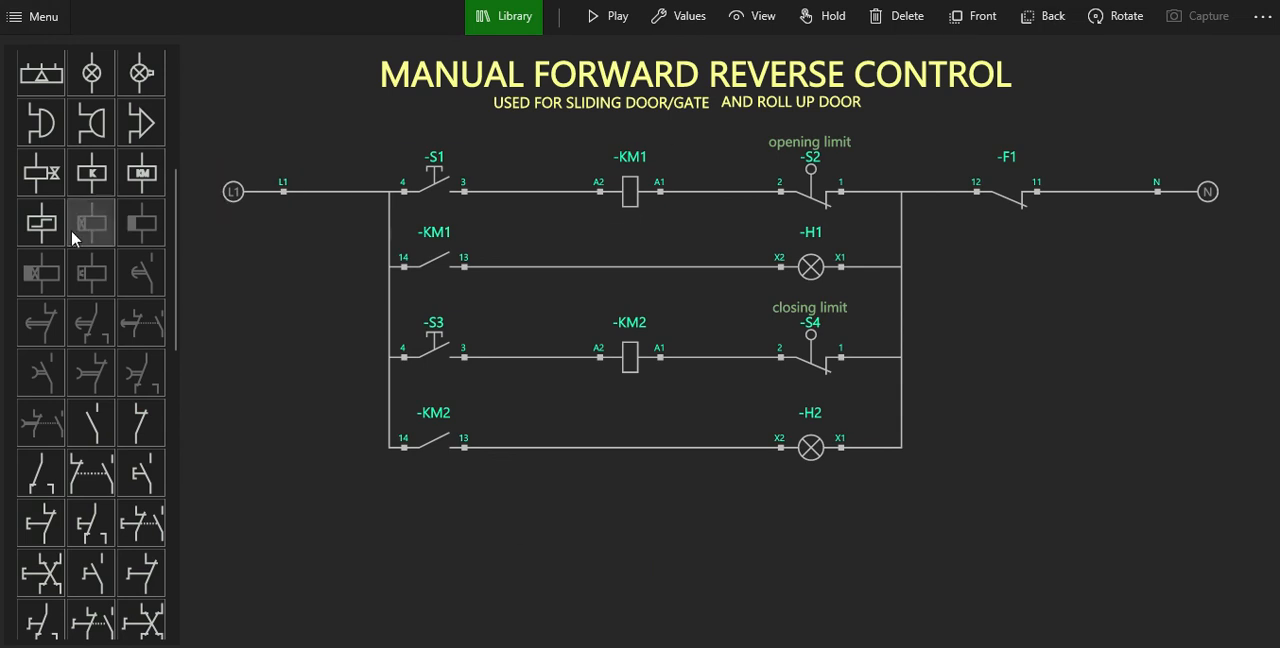
Add a text object centred beneath the lowest rung, between the KM2 contact and lamp H2.
scroll(71, 230, "up", 3)
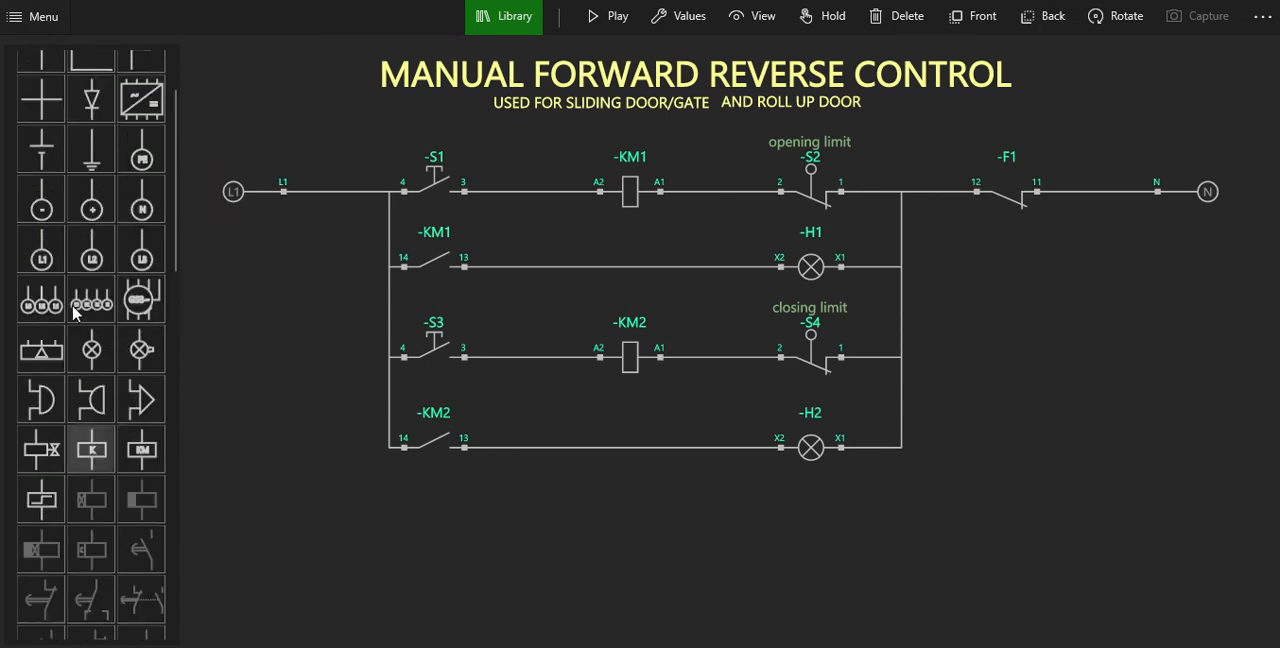
left_click(46, 72)
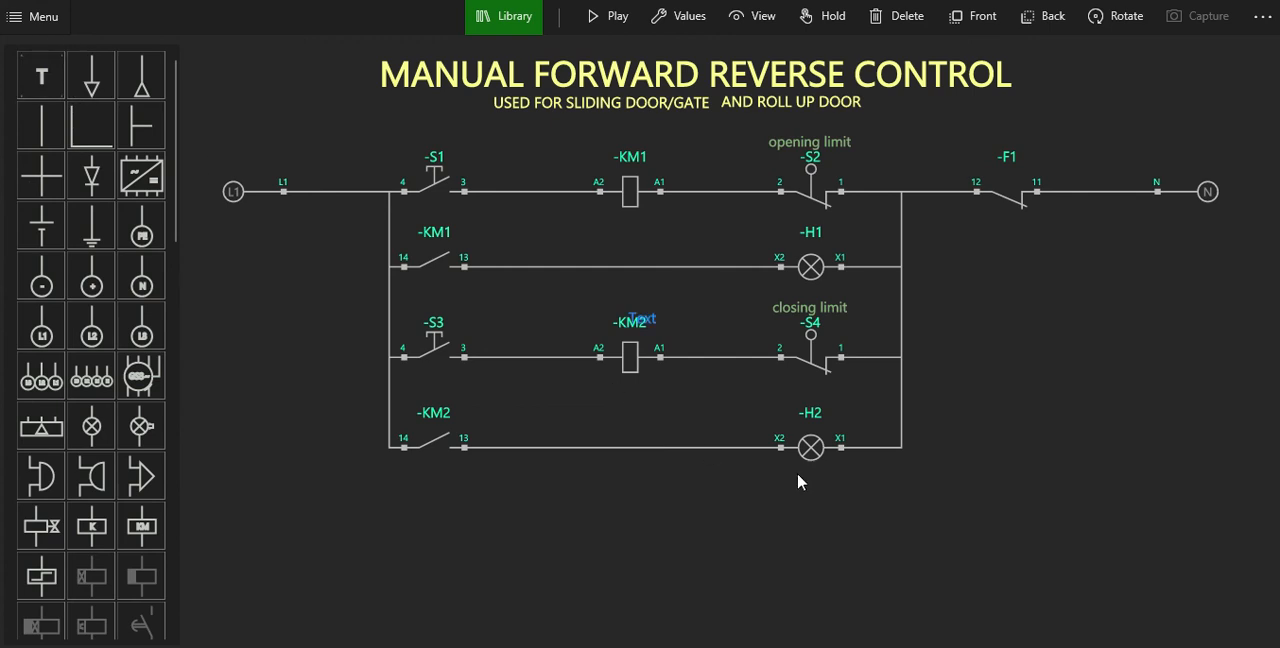
left_click_drag(628, 467, 558, 475)
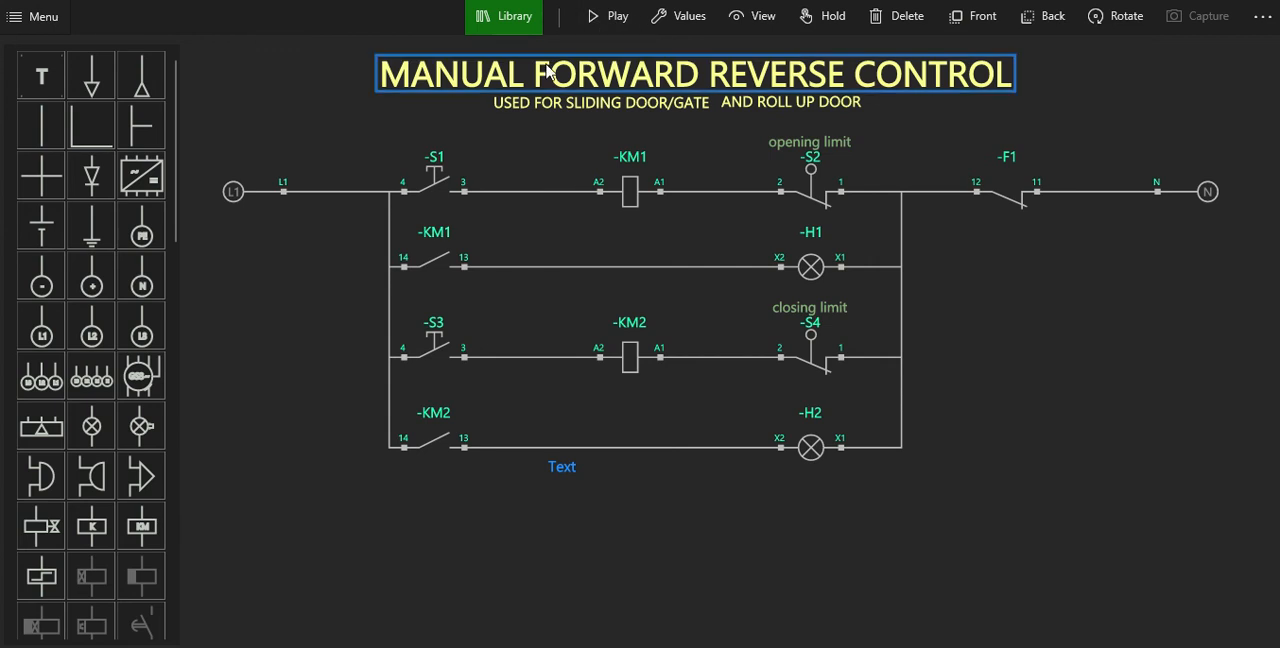
Change the wording of the new text object to "the motor connection".
left_click(684, 16)
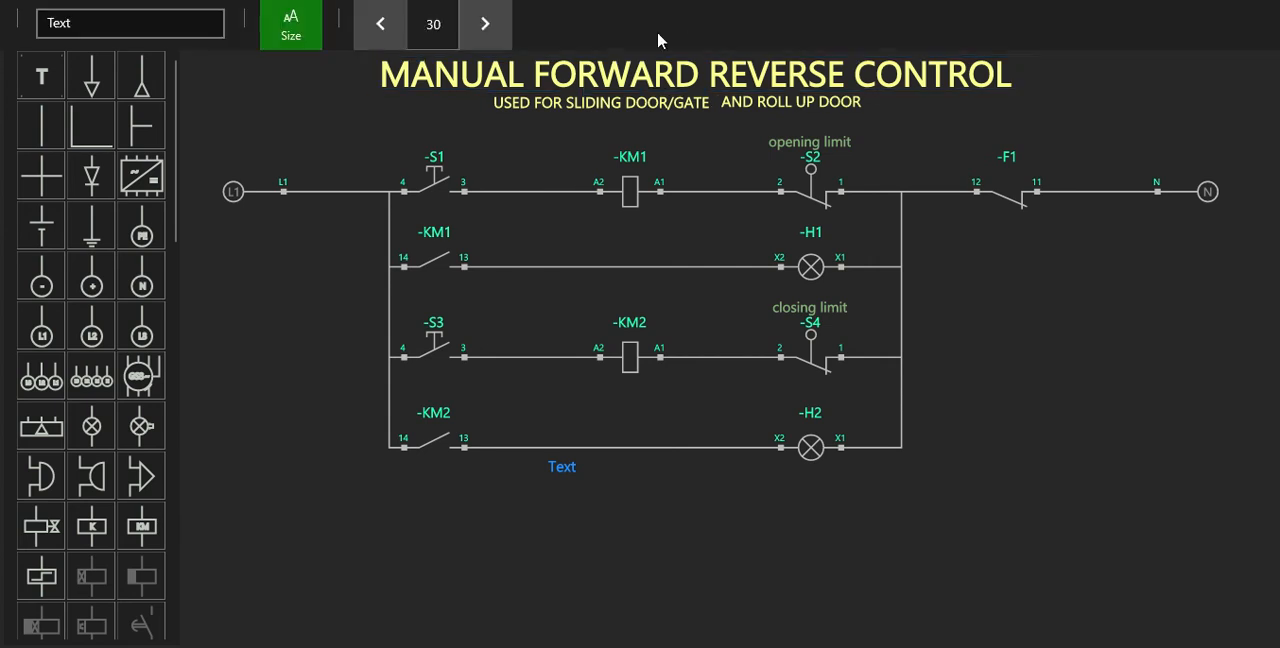
left_click(180, 24)
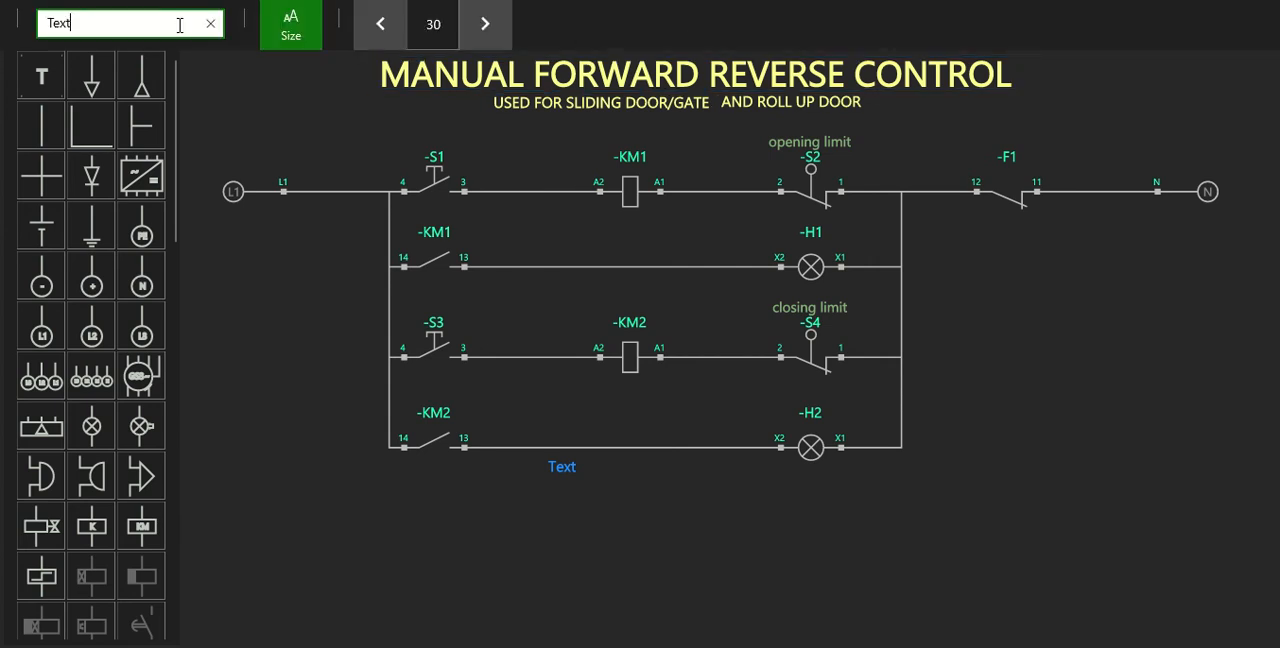
key("BackSpace")
key("BackSpace")
key("BackSpace")
type("theb")
key("BackSpace")
type("motor")
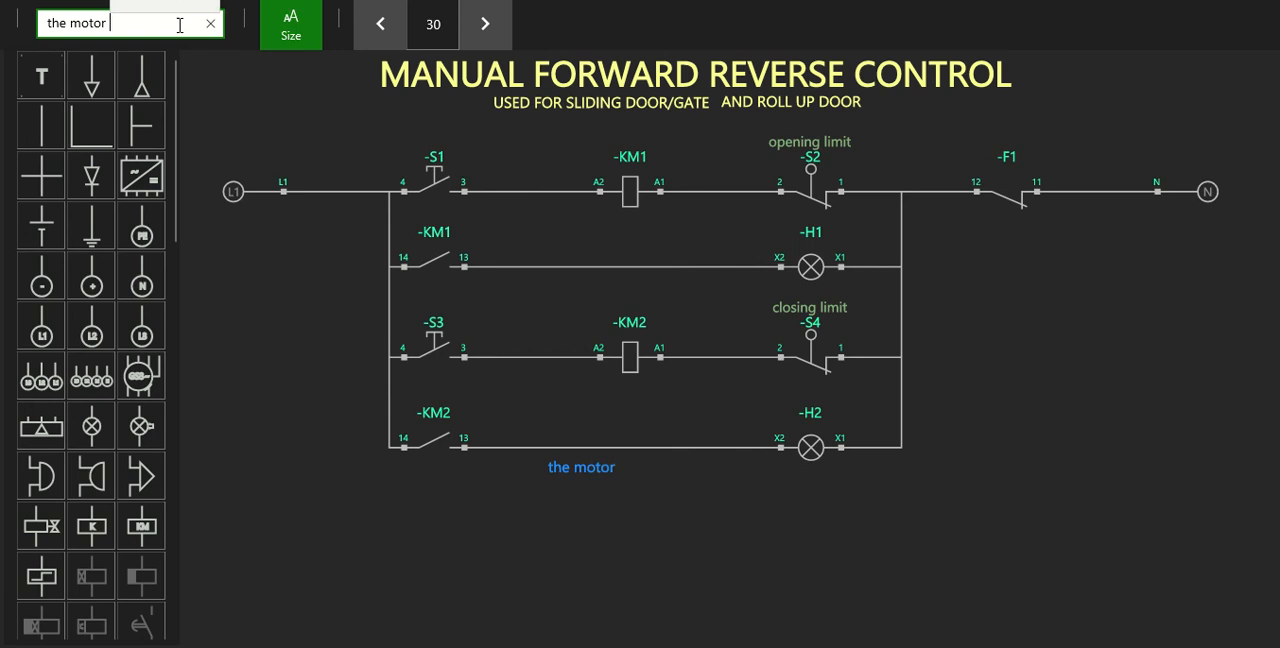
type(" c")
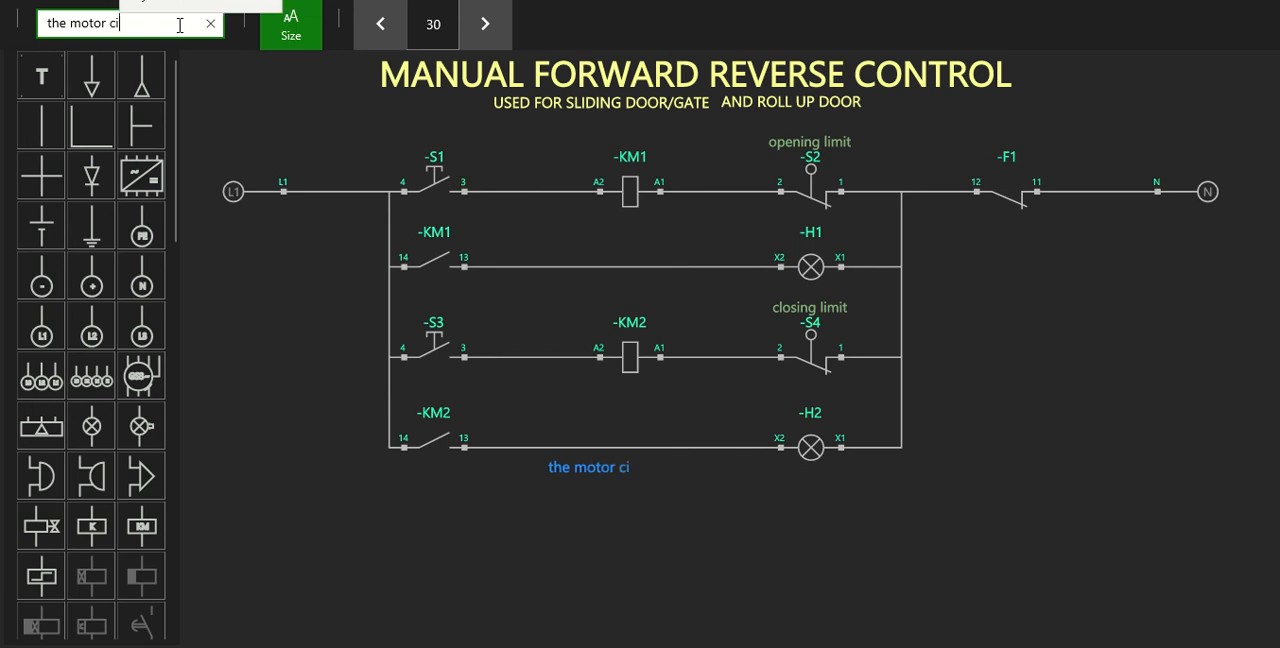
type("o")
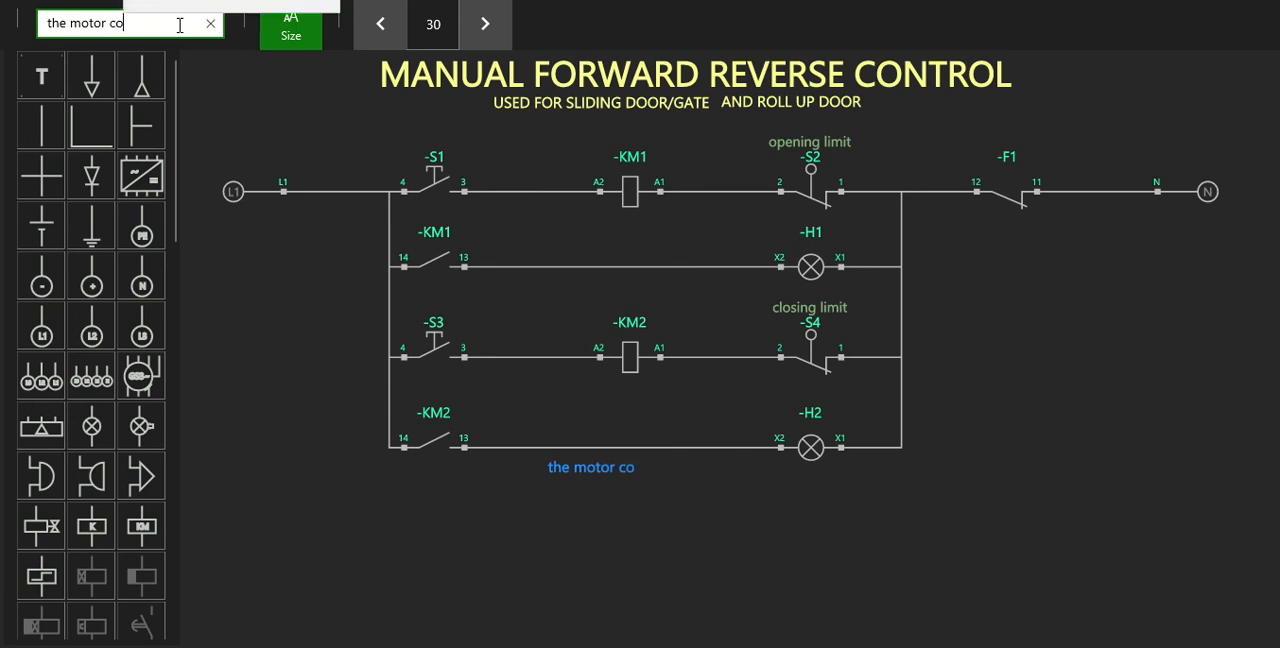
type("nnectio")
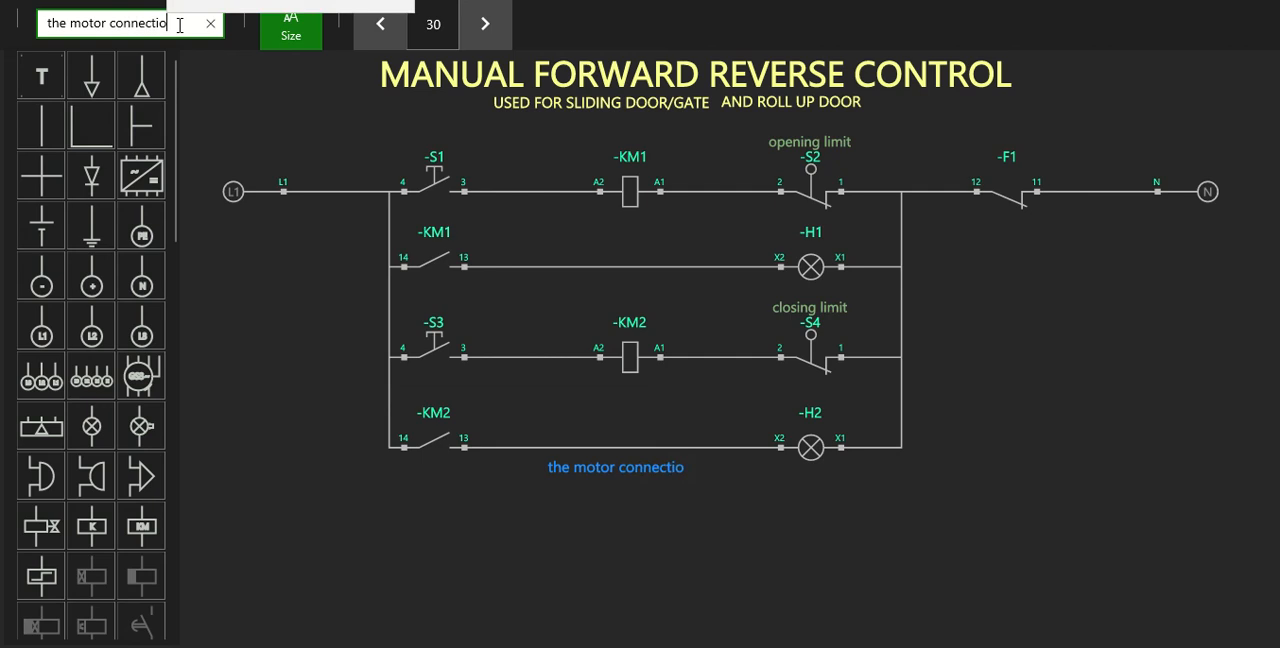
type("n")
left_click(724, 542)
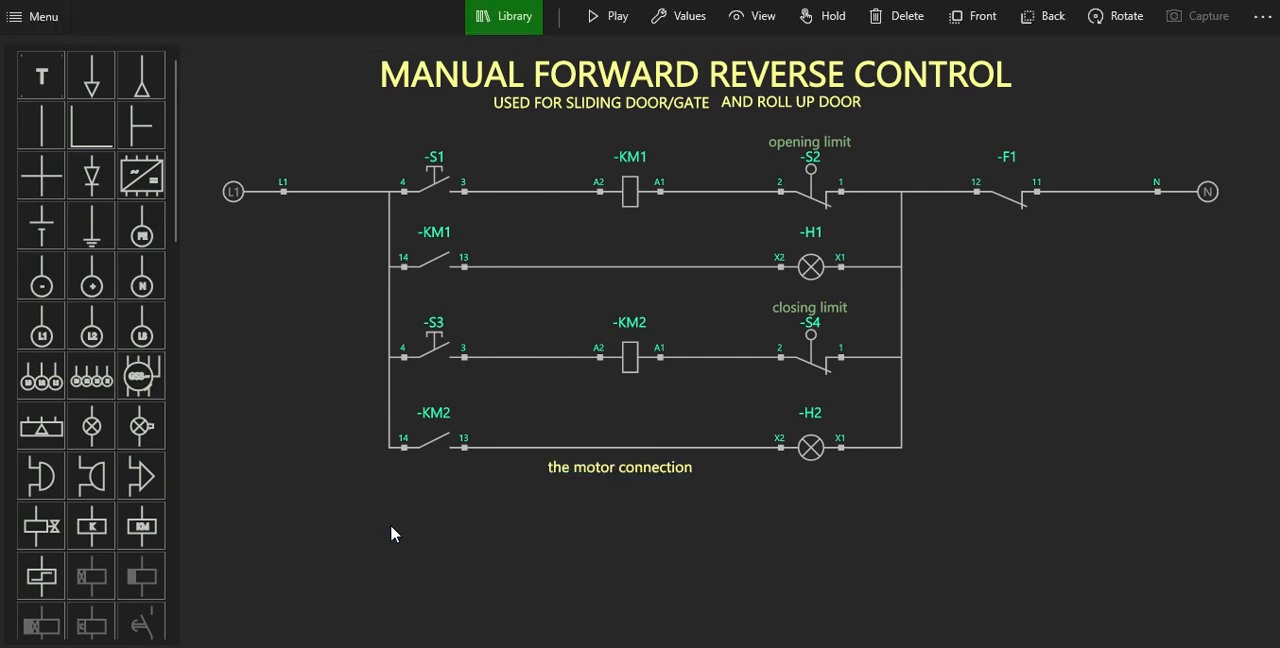
Place a three-phase L1 L2 L3 supply below the control circuit, rotated so its terminals line up under the upper L1 terminal.
left_click(55, 390)
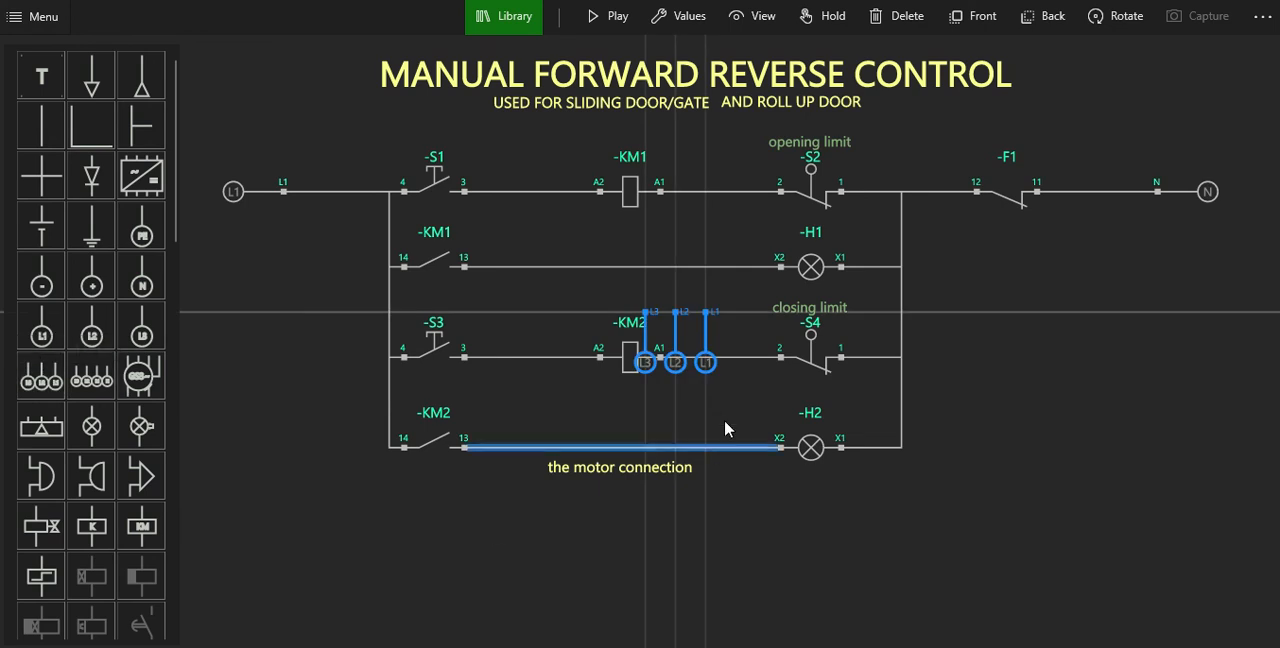
left_click_drag(669, 348, 300, 558)
left_click(362, 498)
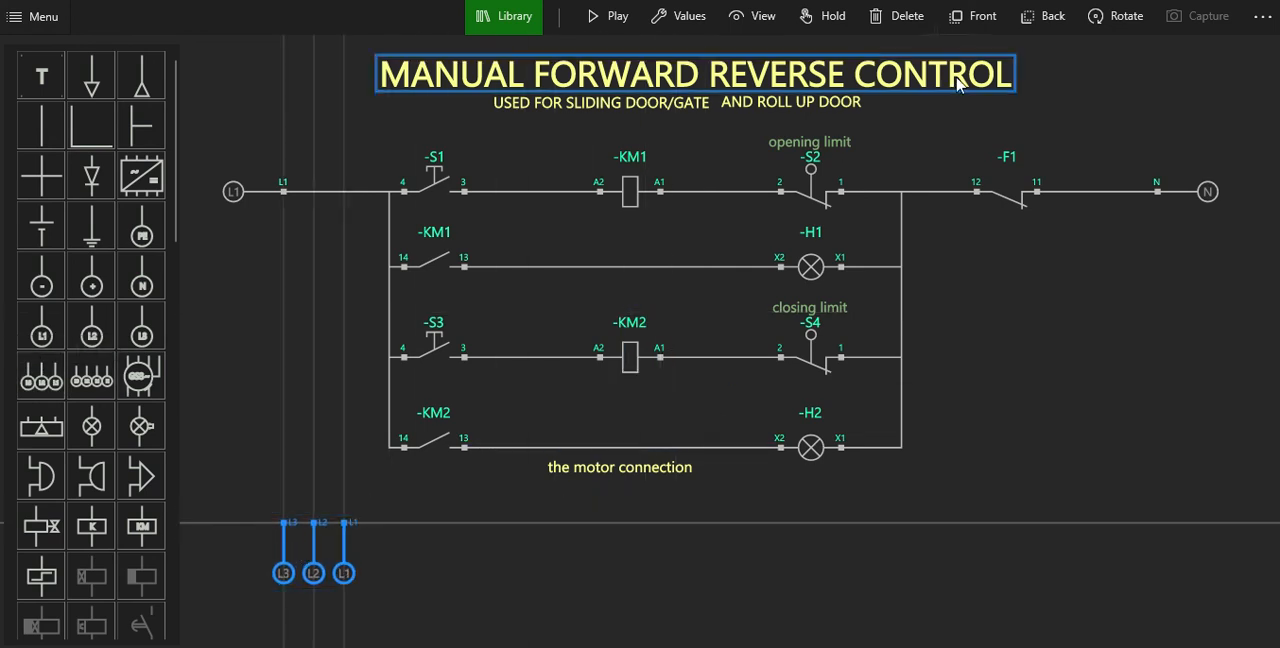
left_click(1097, 32)
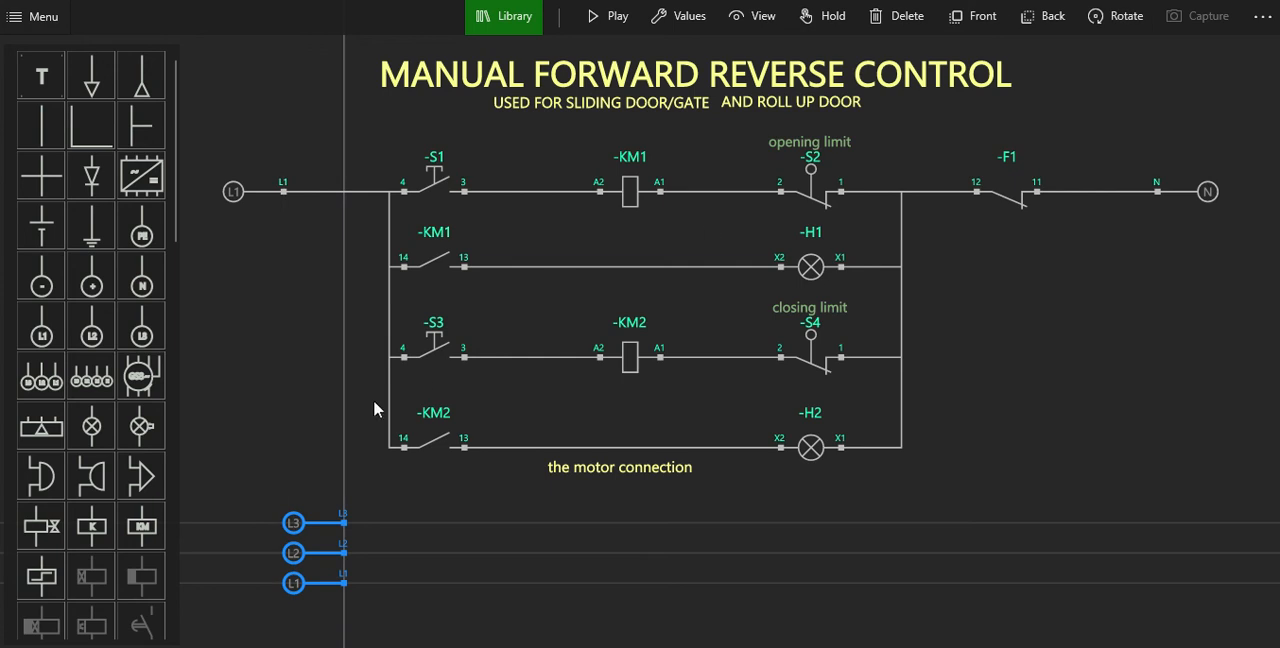
left_click(285, 554)
left_click_drag(313, 549, 260, 531)
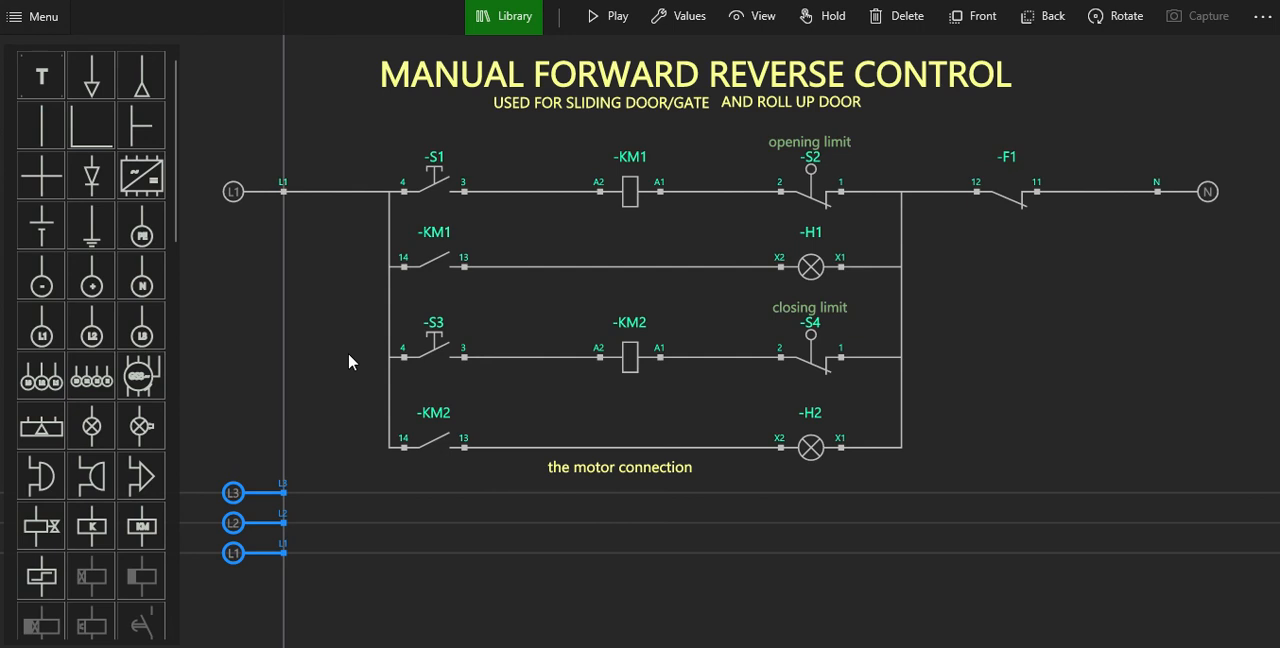
Insert a three-pole circuit breaker beside the three-phase supply and rotate it so its poles run horizontally.
scroll(348, 354, "down", 3)
left_click_drag(537, 519, 537, 455)
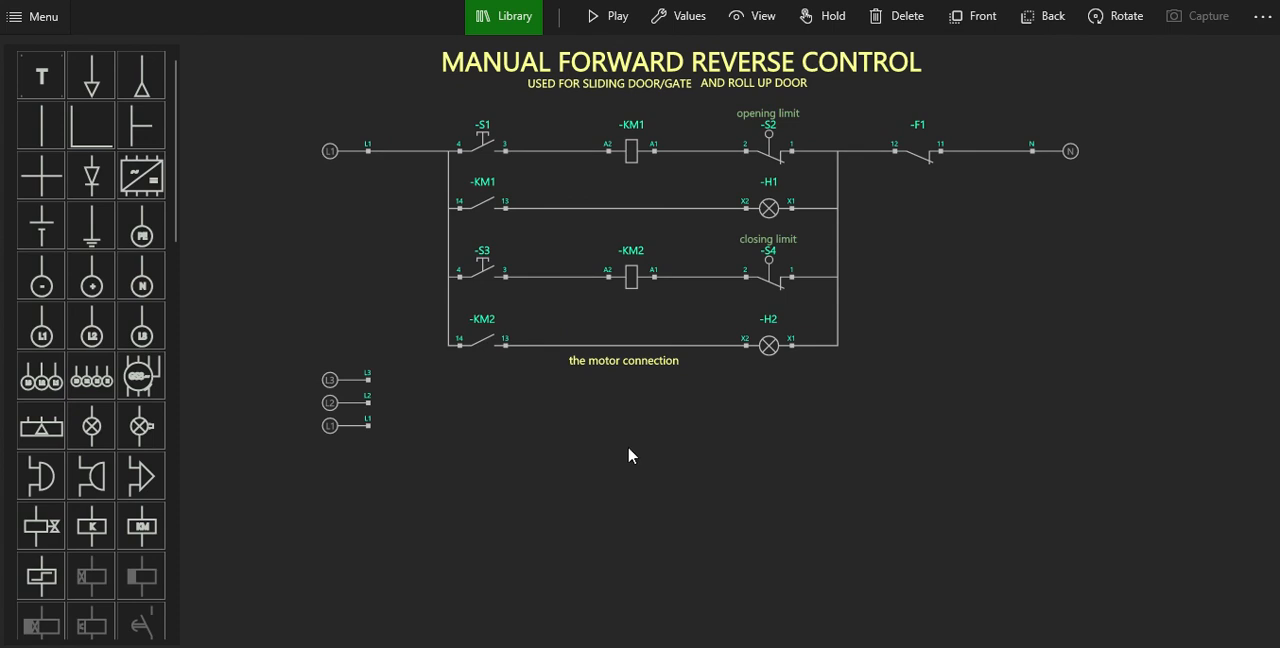
scroll(628, 455, "up", 1)
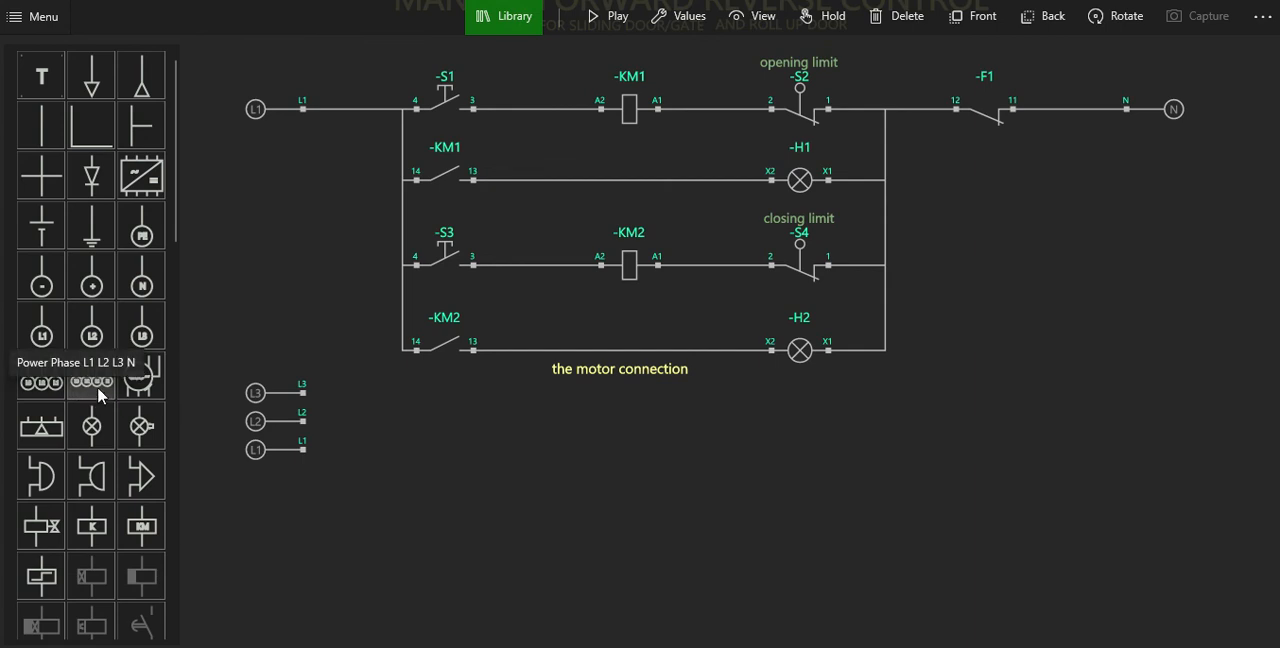
scroll(100, 395, "down", 5)
scroll(130, 490, "down", 4)
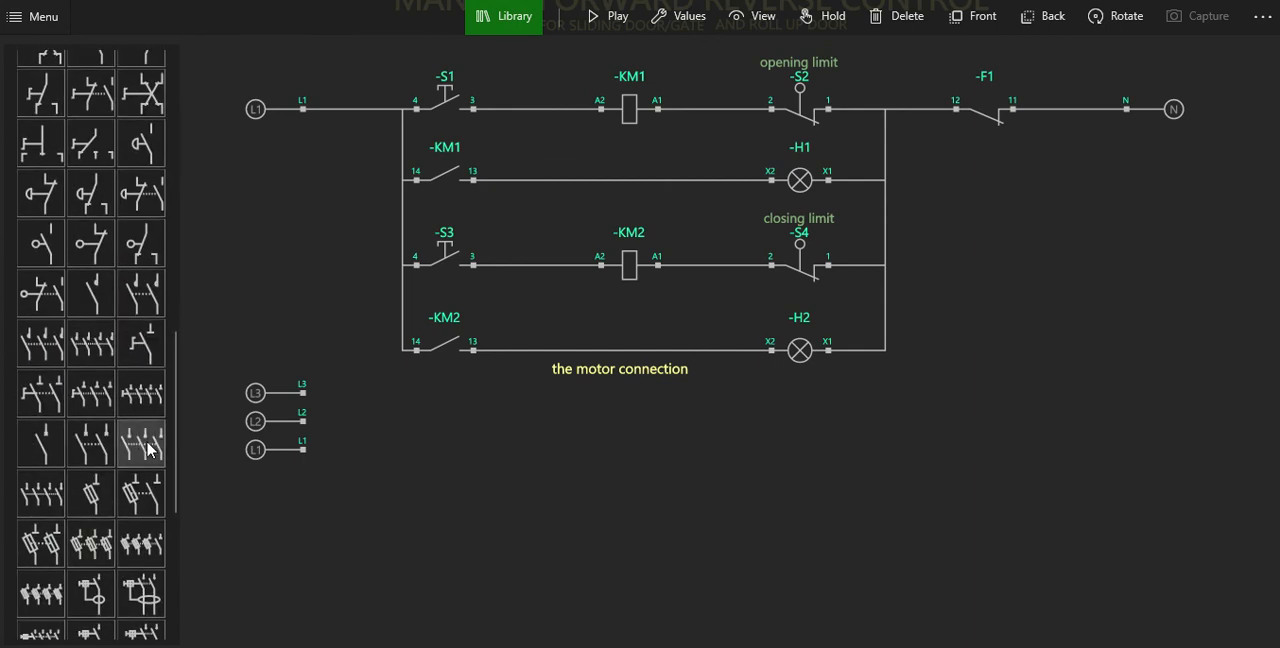
left_click_drag(148, 450, 415, 403)
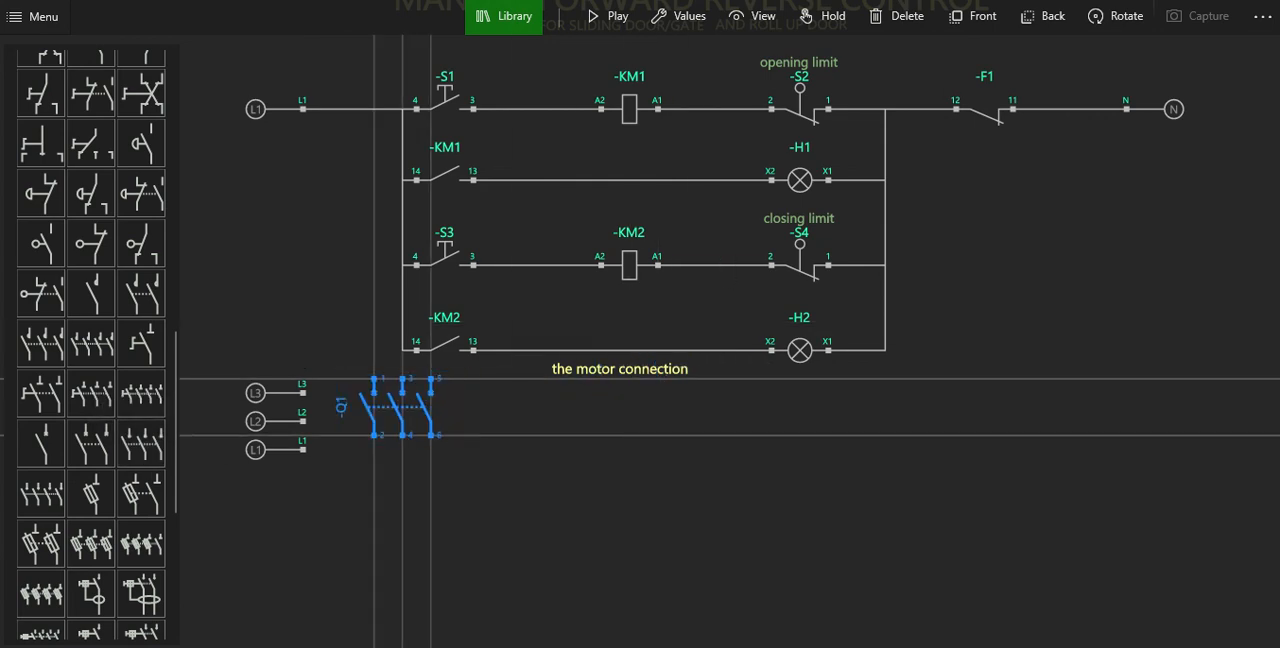
left_click(1105, 16)
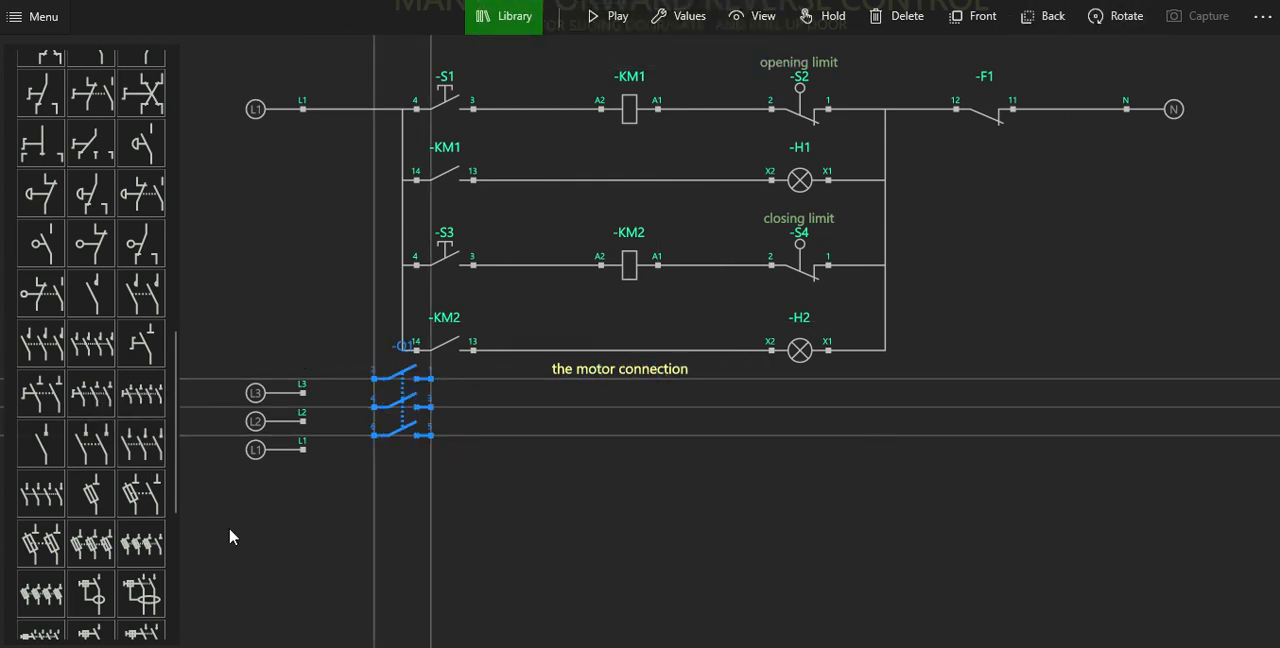
left_click(420, 402)
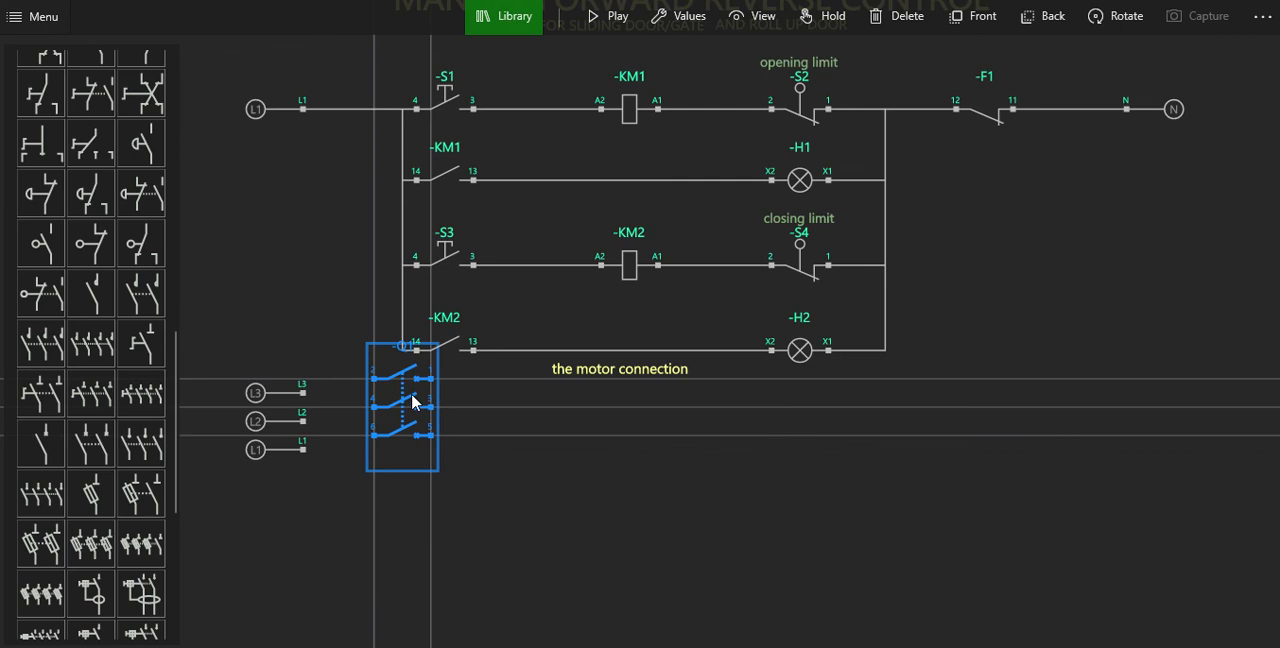
Move breaker Q1 farther from the supply terminals and align its three poles with the L3, L2 and L1 lines.
scroll(495, 500, "up", 1)
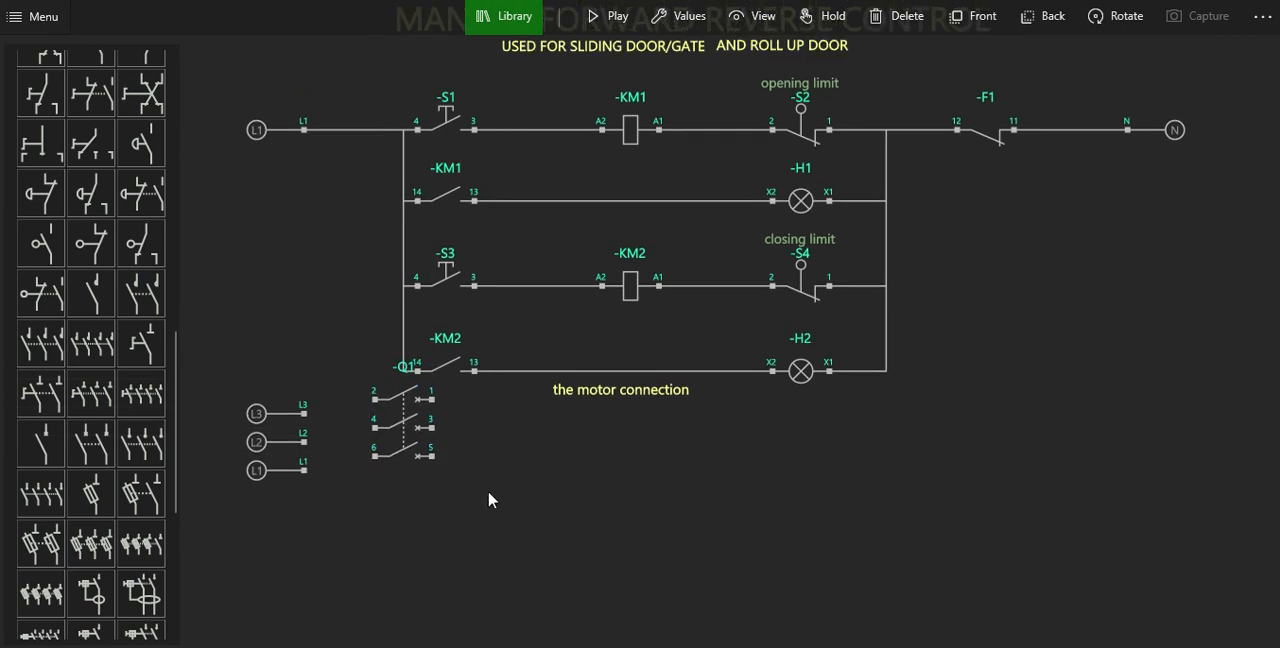
left_click_drag(405, 456, 455, 450)
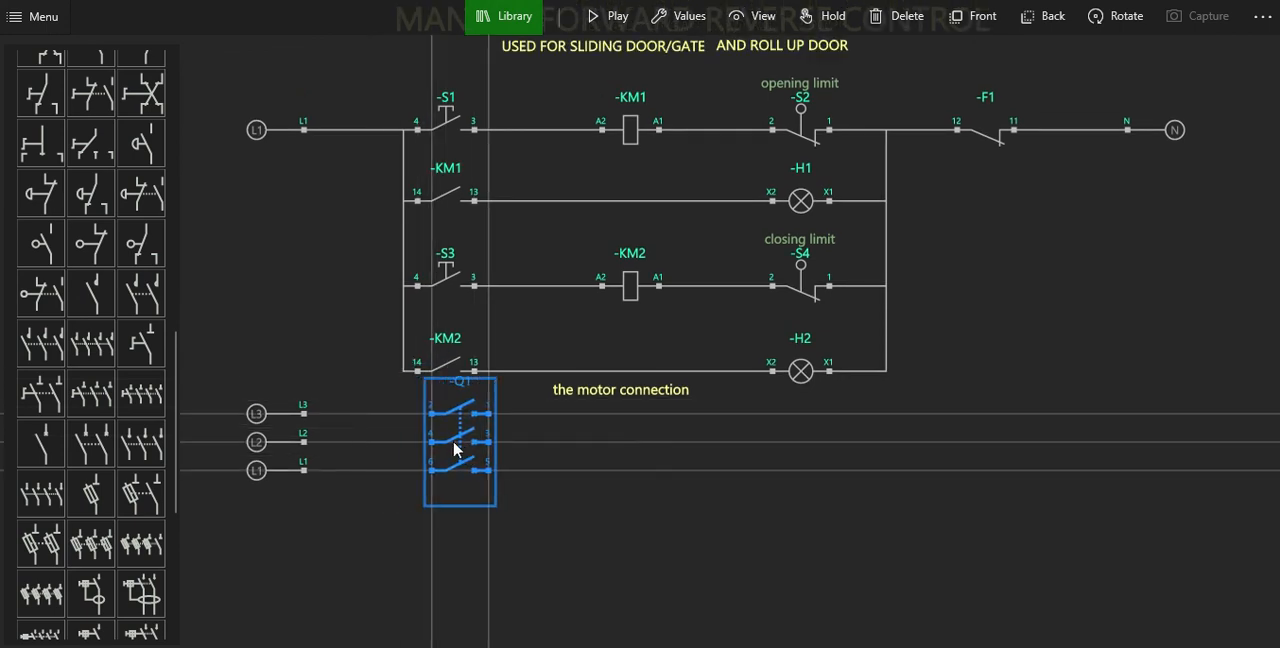
left_click(382, 472)
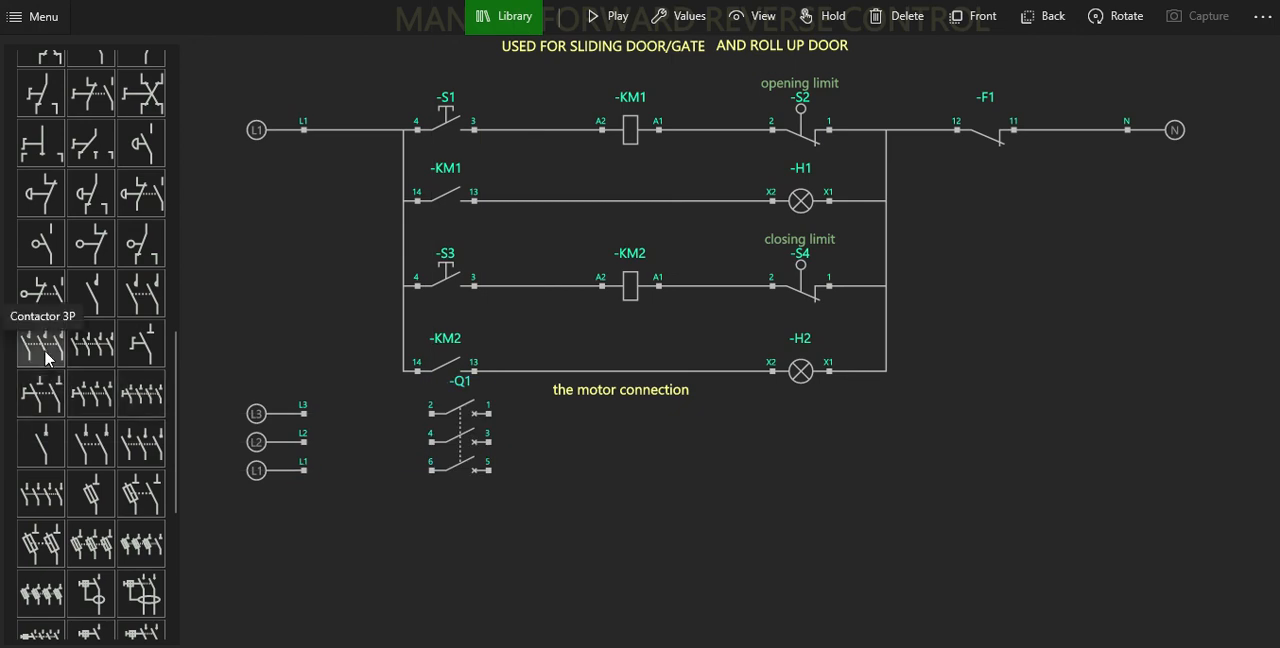
Insert a three-pole contactor after breaker Q1, rotated so its poles line up with the L3, L2 and L1 lines.
left_click_drag(45, 358, 421, 337)
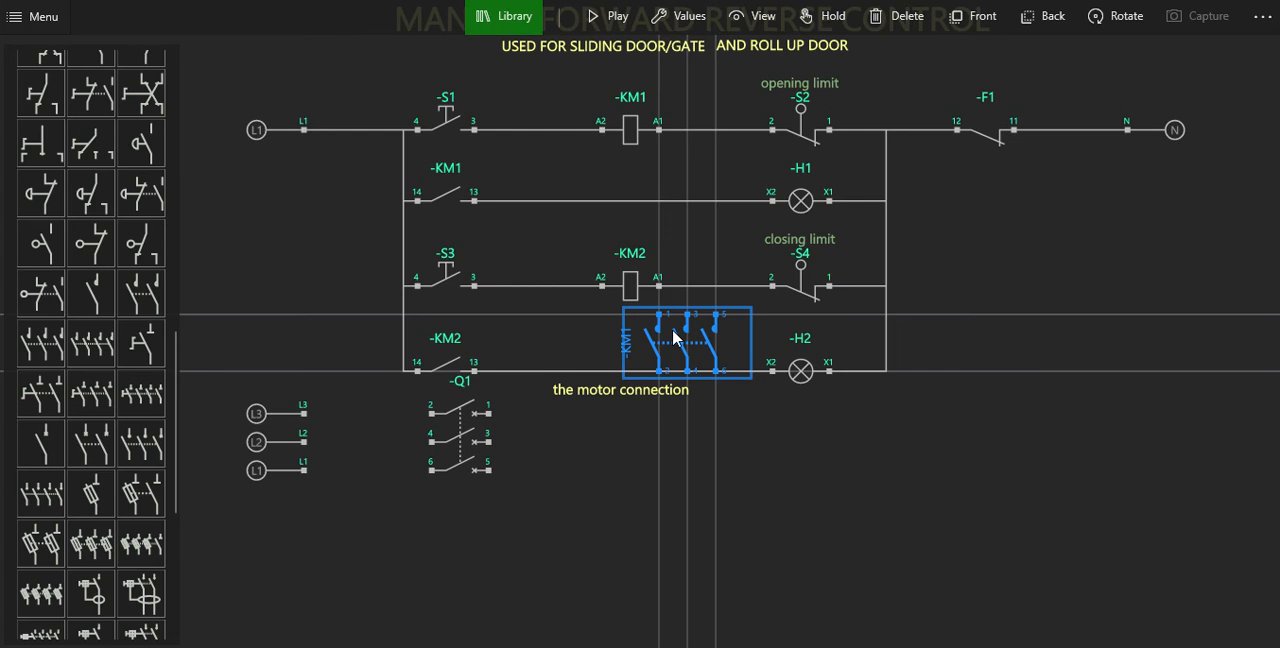
left_click_drag(673, 337, 616, 436)
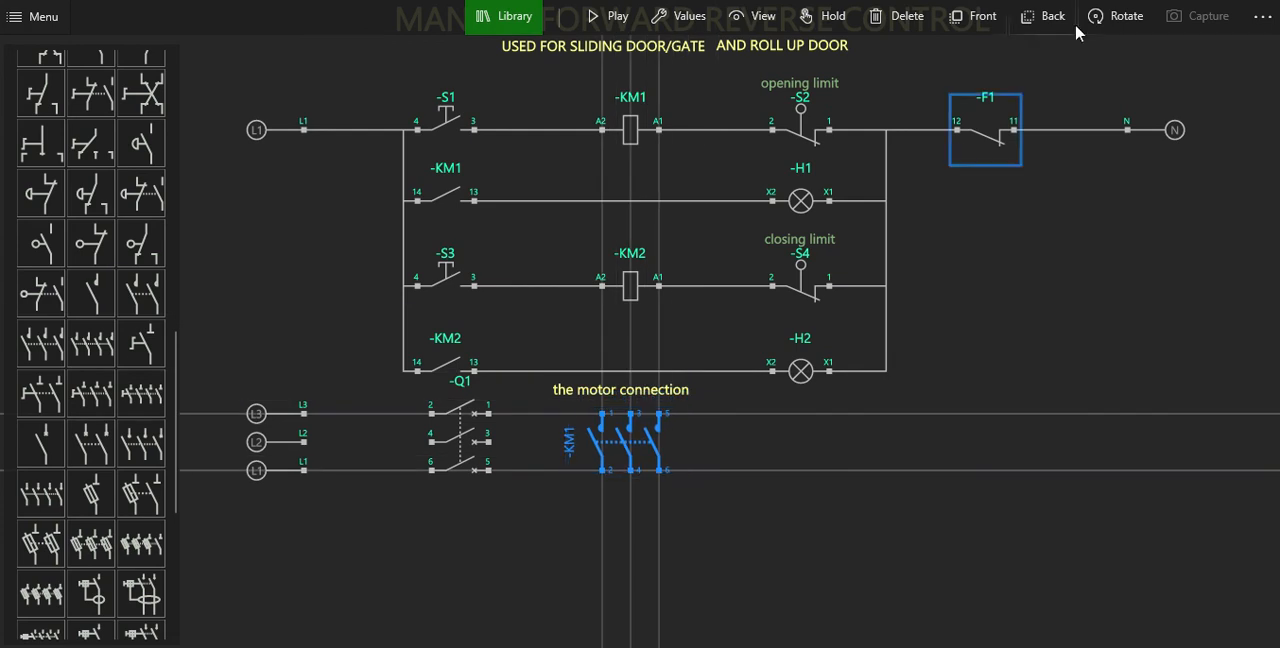
left_click(1113, 16)
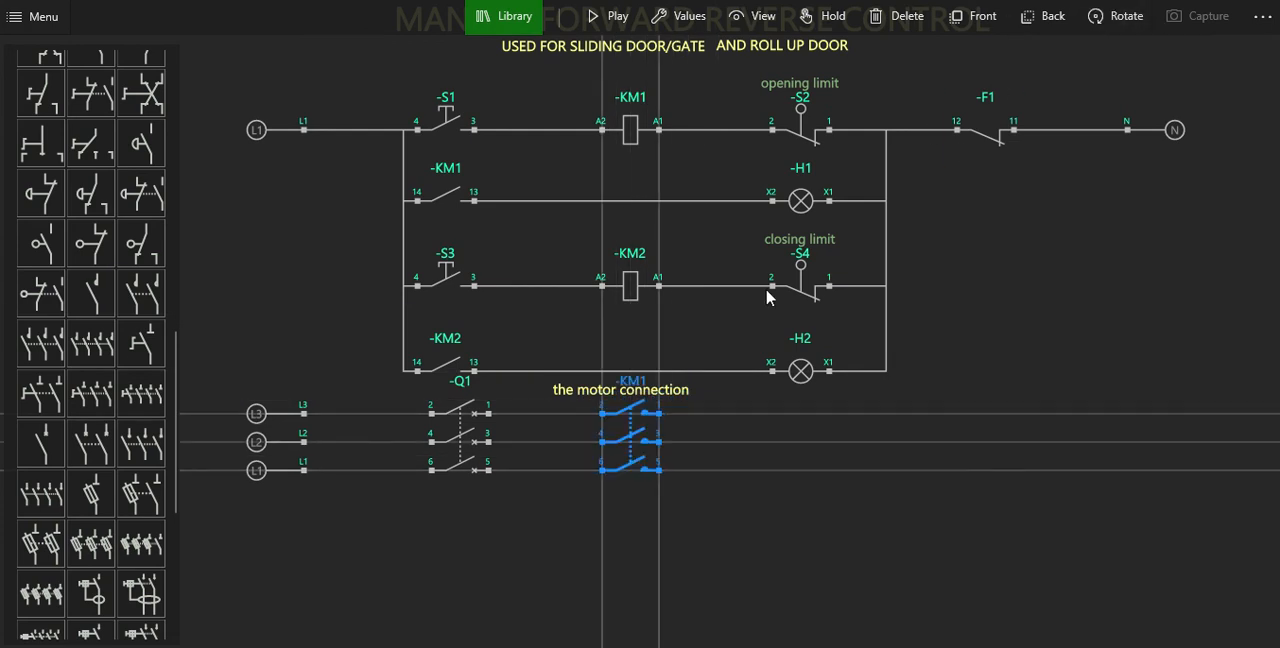
Delete the text "the motor connection" that overlaps the new contactor.
left_click(680, 397)
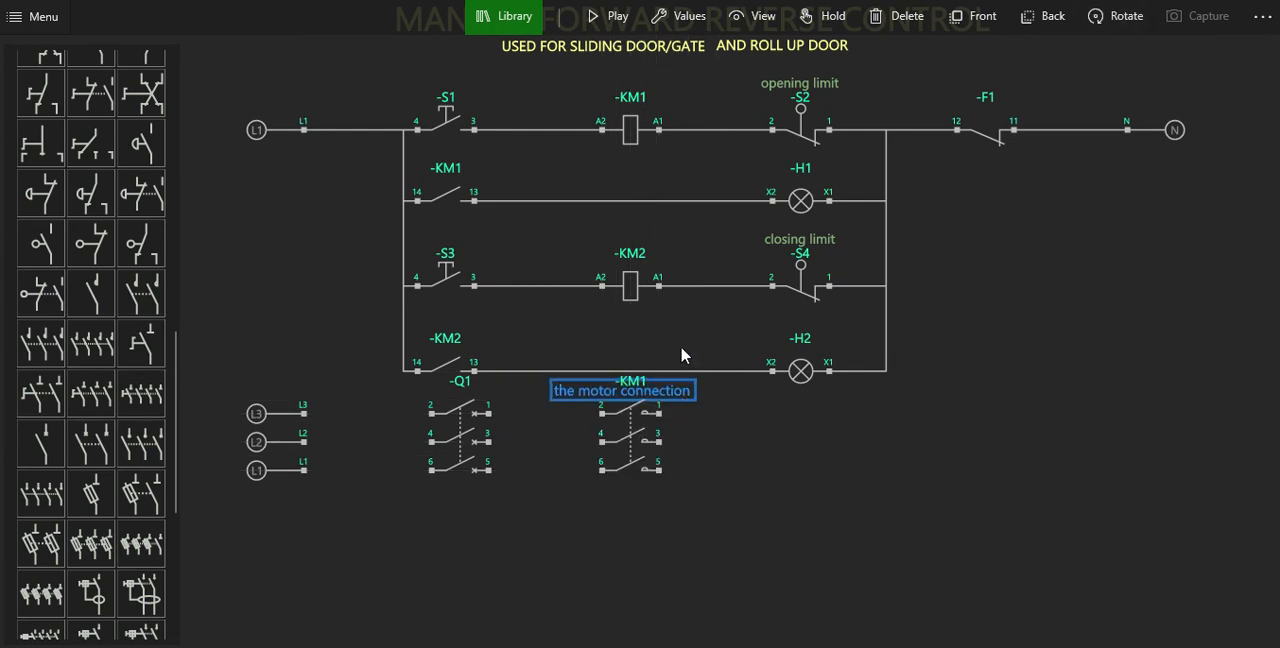
left_click(901, 17)
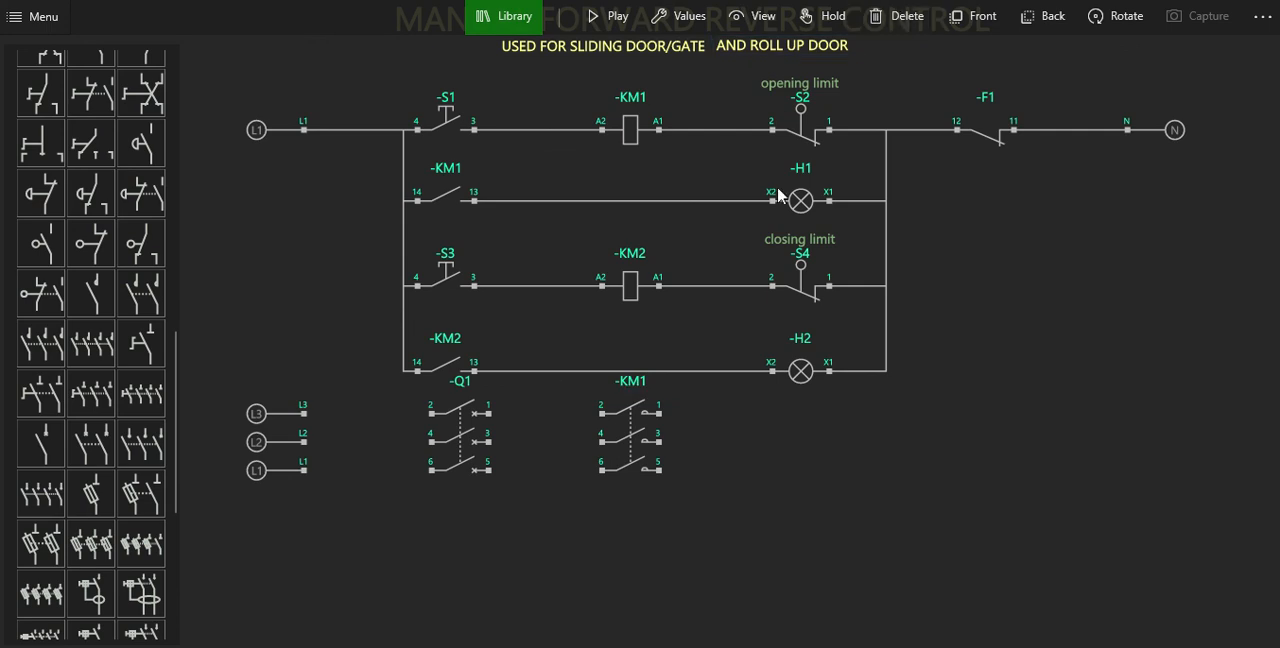
left_click(645, 437)
left_click(248, 484)
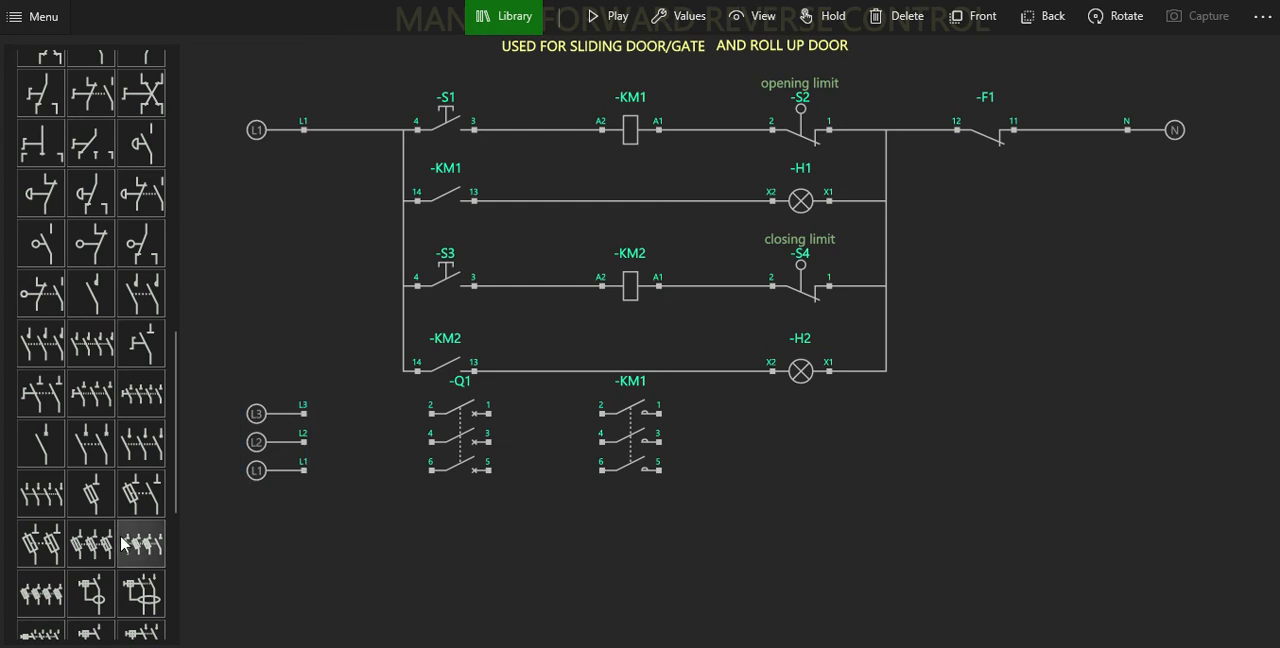
Insert a three-pole thermal overload relay in line with the supply phases, rotated horizontally, and move contactor KM1 closer to it.
scroll(122, 543, "down", 5)
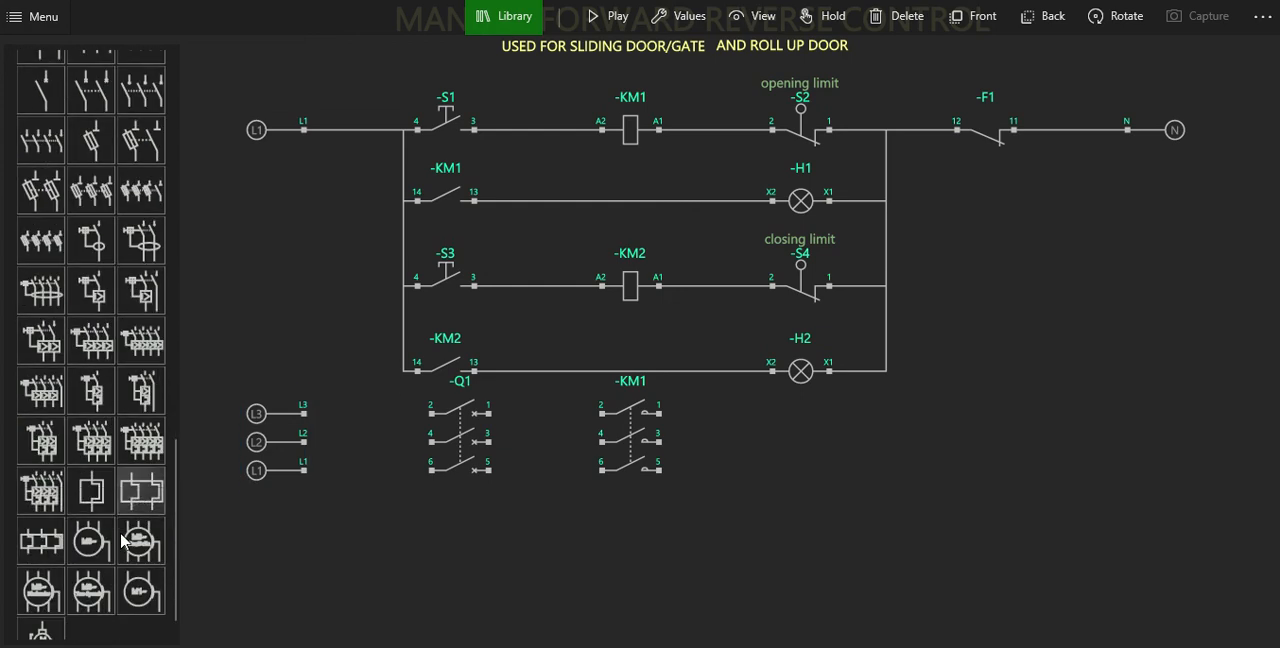
left_click_drag(41, 541, 925, 450)
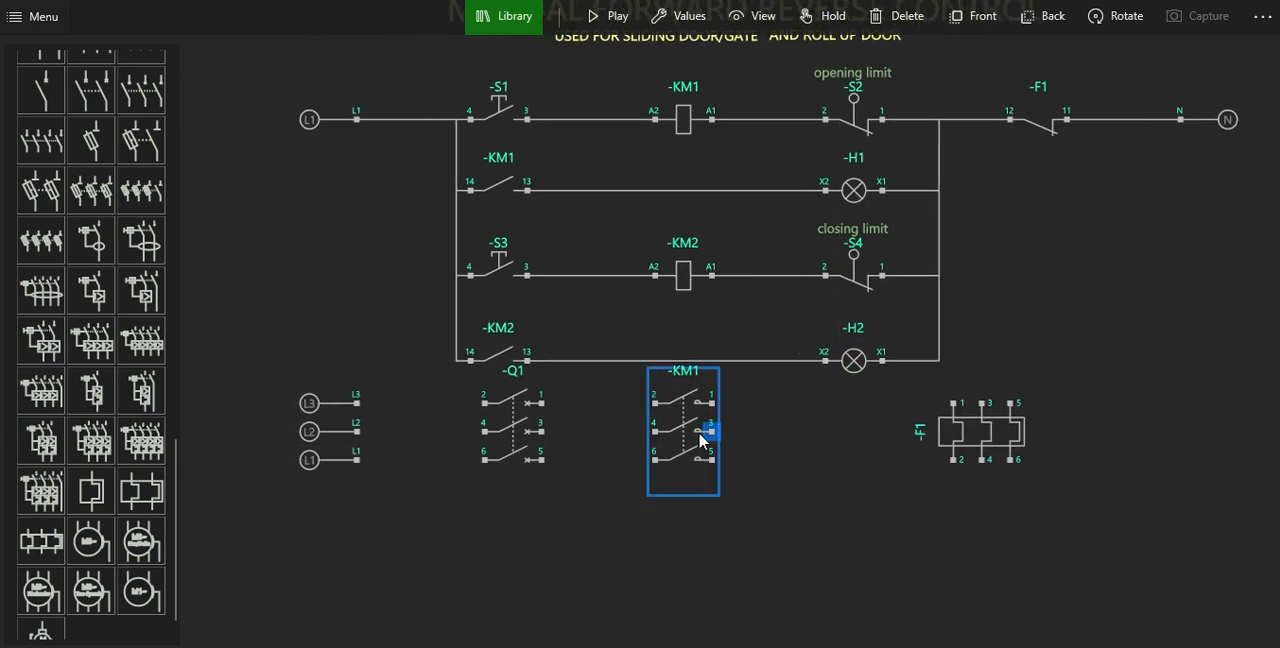
left_click_drag(817, 389, 783, 429)
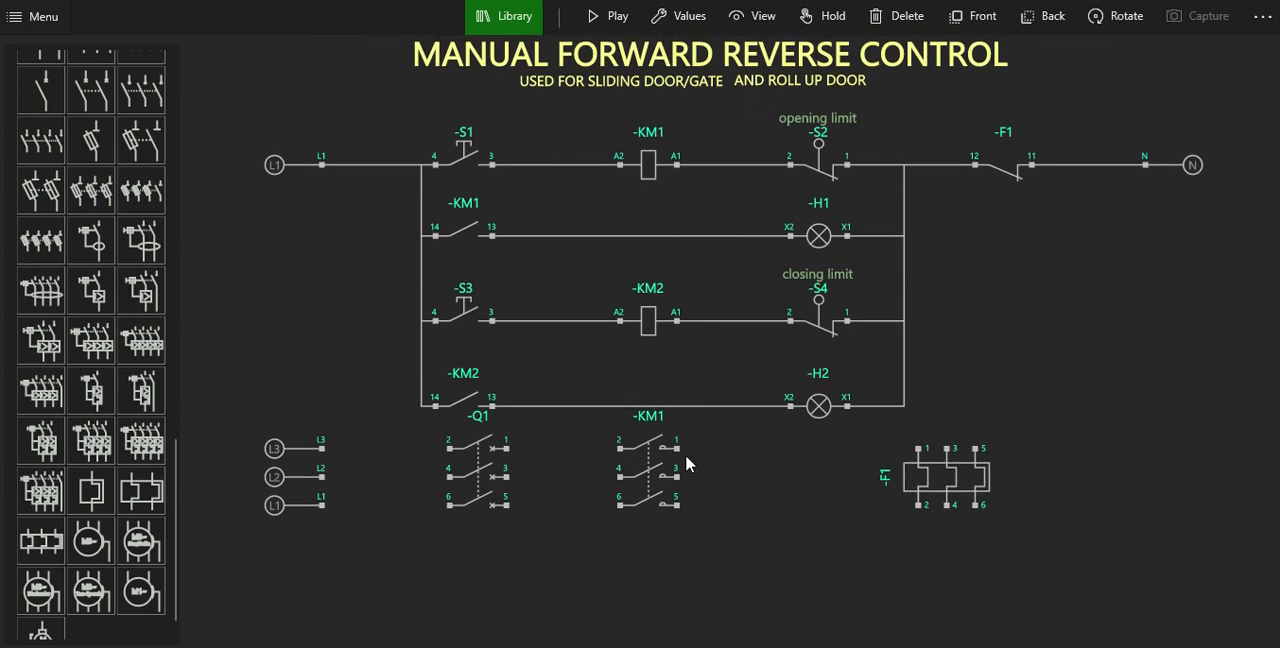
left_click_drag(646, 486, 707, 477)
left_click(946, 476)
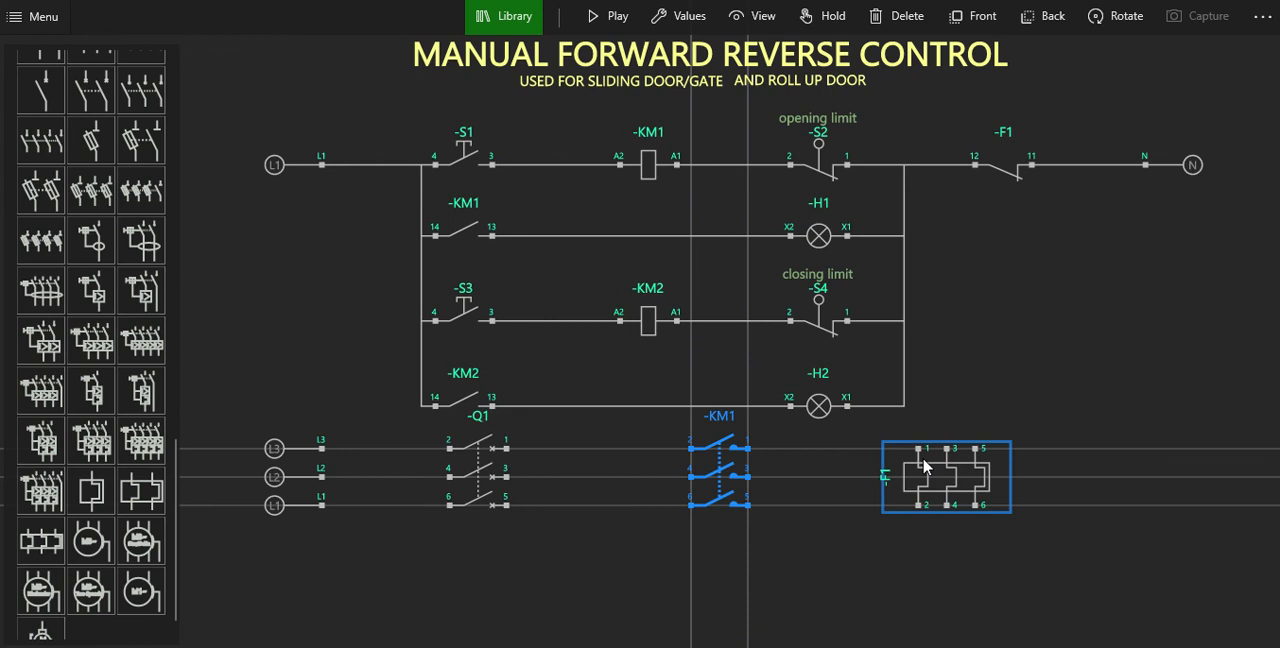
left_click(1125, 35)
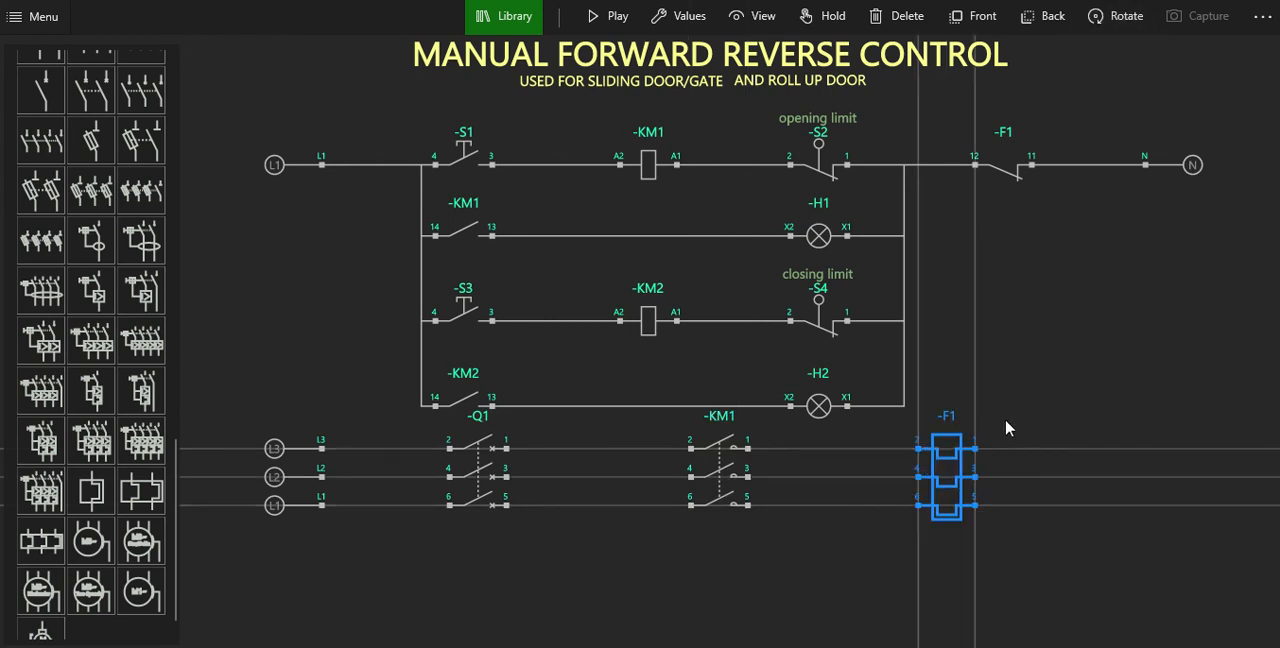
Insert a three-phase M3~ motor beyond overload relay F1, rotated so terminals W1, V1 and U1 face and align with the relay's poles.
left_click(91, 541)
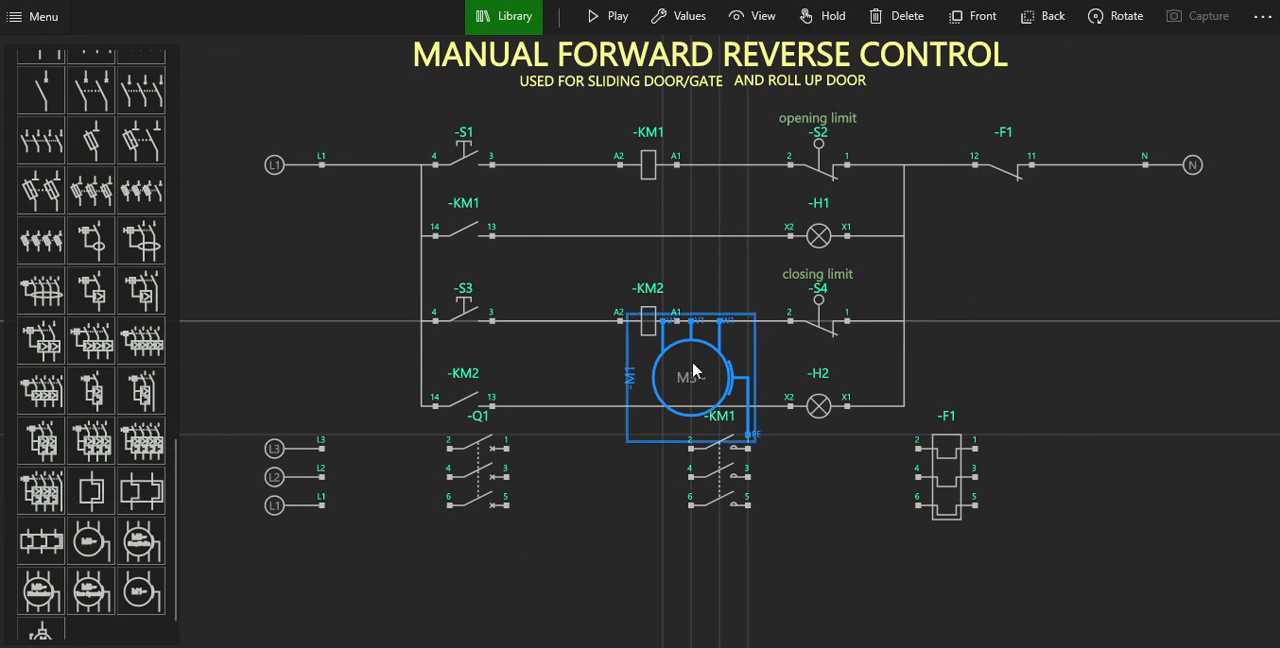
left_click_drag(686, 374, 1059, 448)
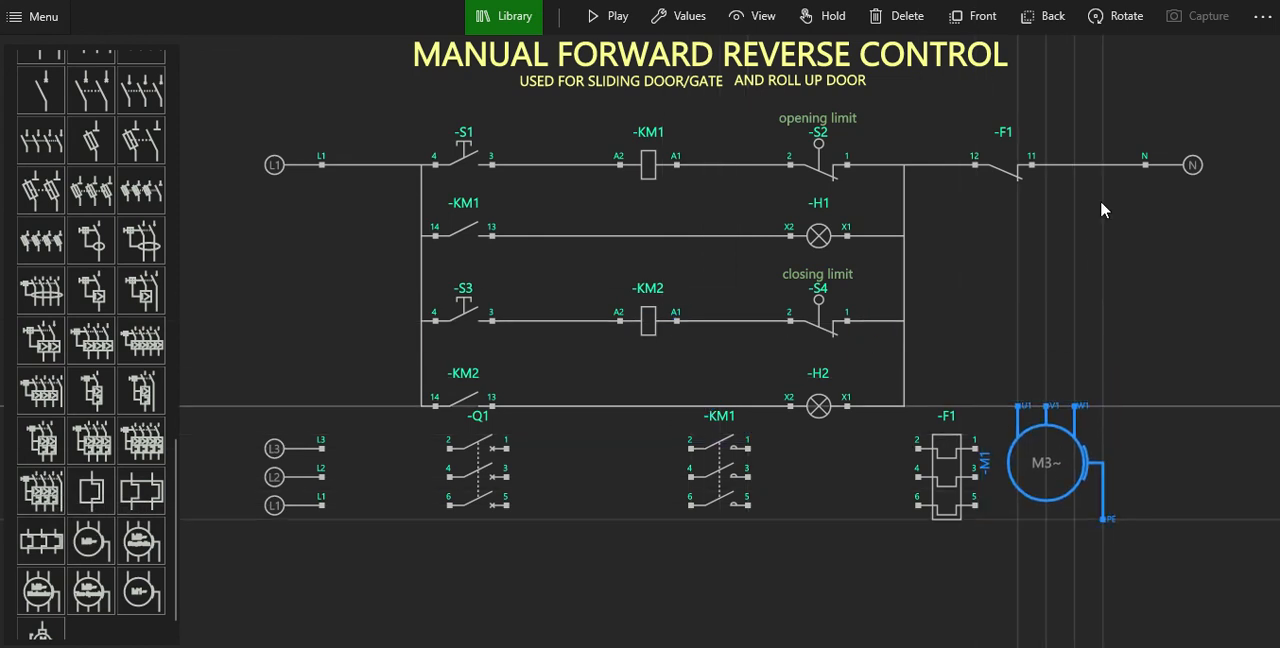
left_click(1119, 17)
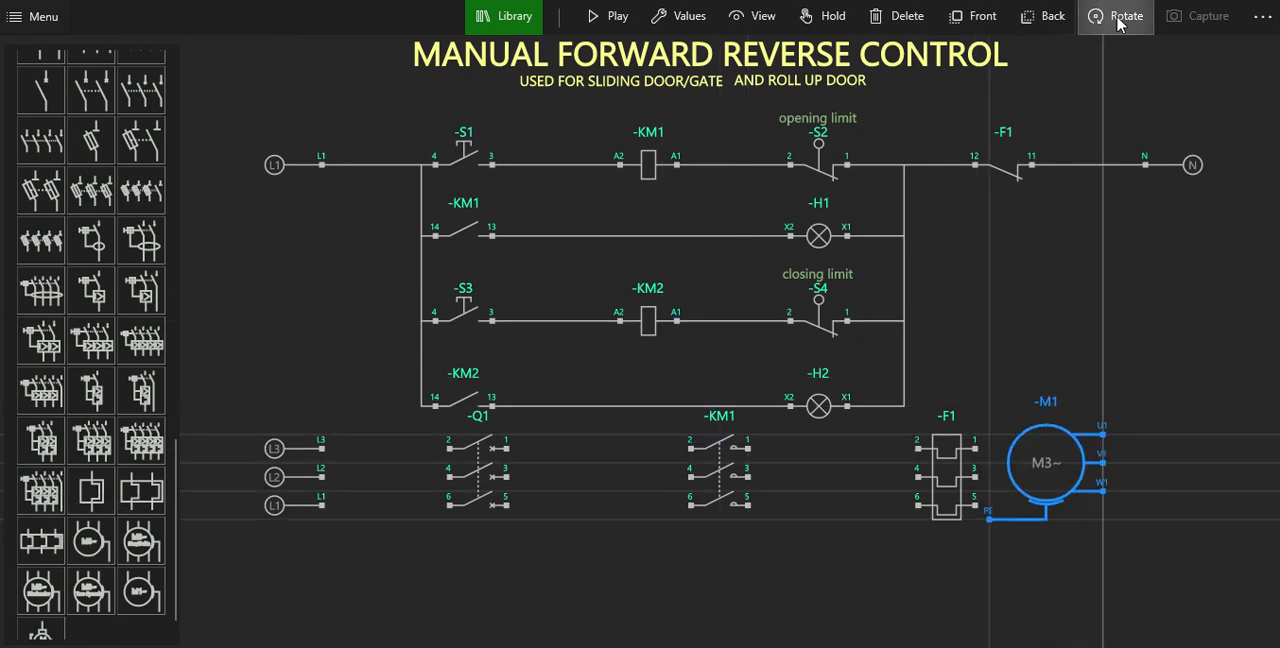
left_click(1119, 17)
left_click(1119, 17)
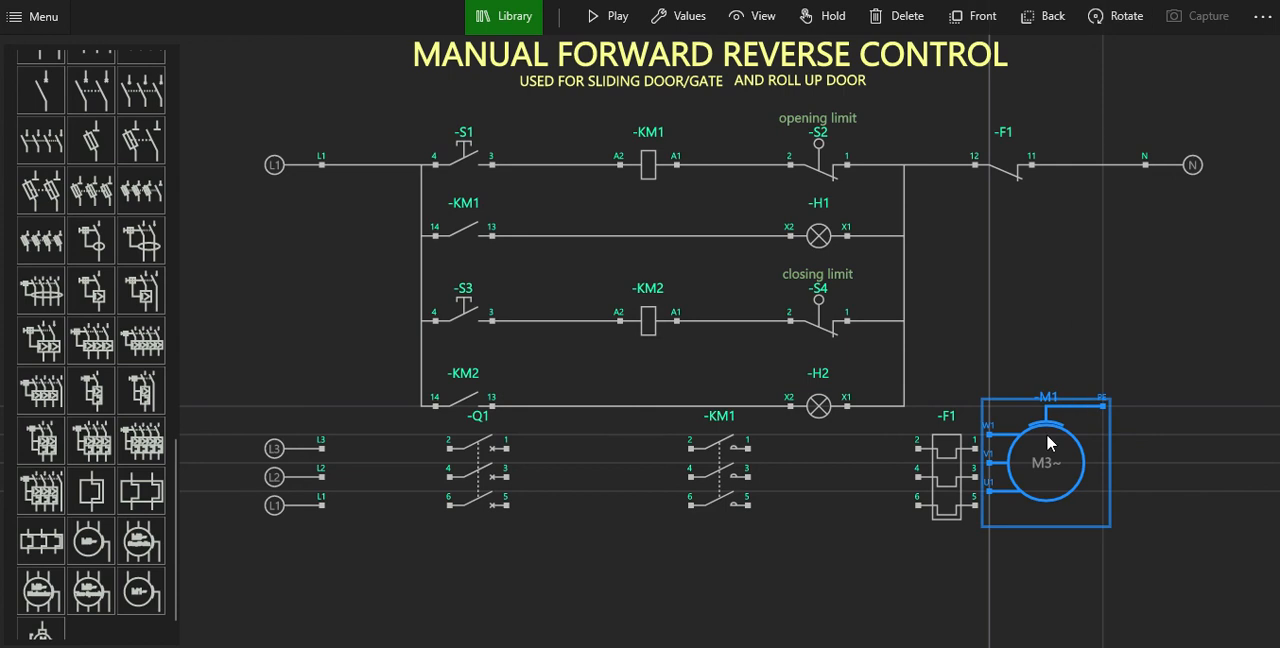
left_click_drag(1049, 440, 1120, 452)
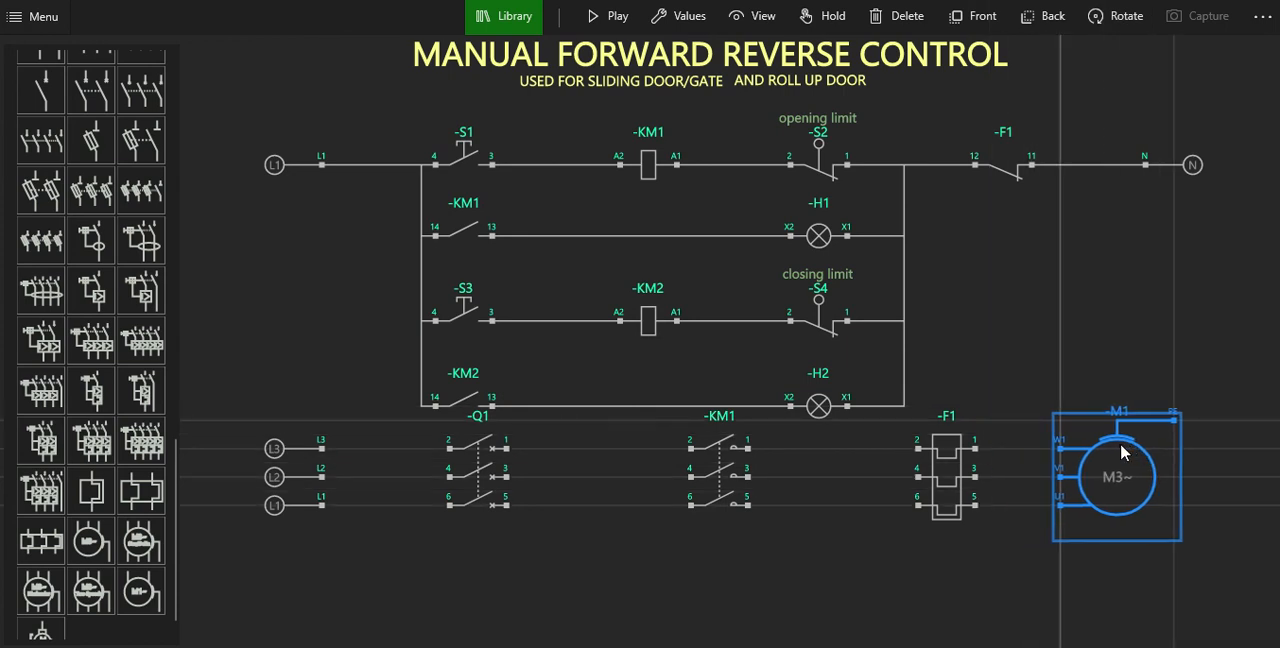
left_click(658, 588)
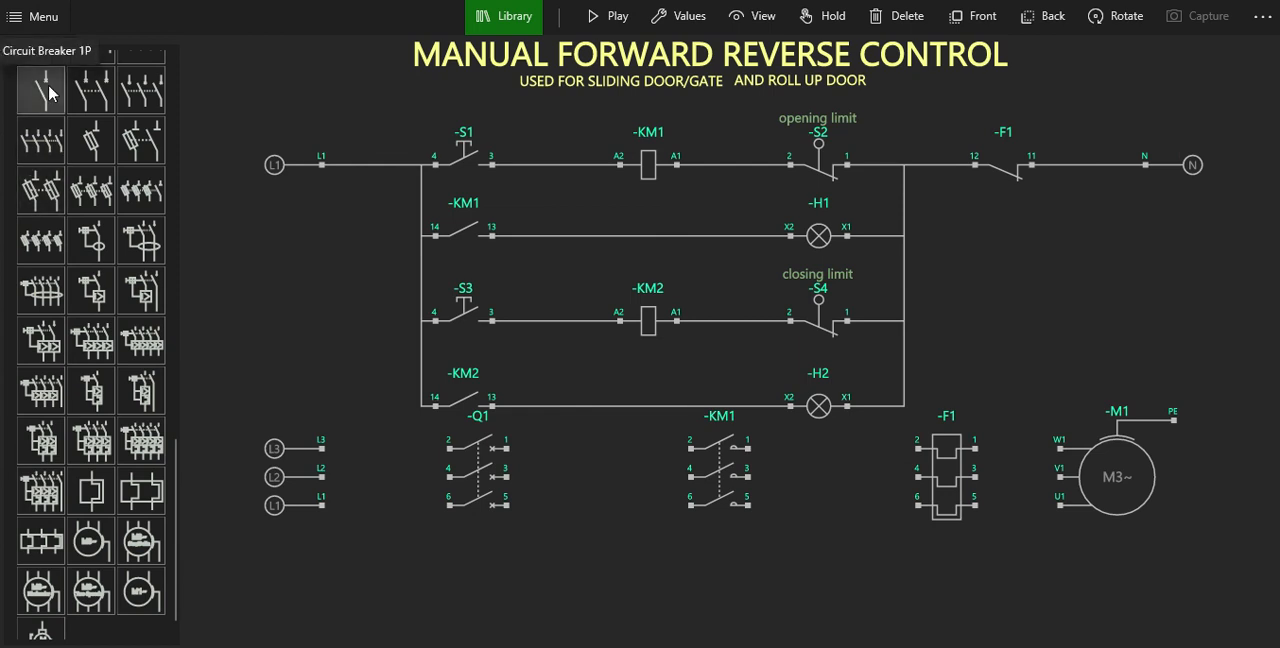
Insert a second three-pole contactor directly below KM1, rotated horizontally and aligned with KM1's terminals.
scroll(49, 92, "up", 3)
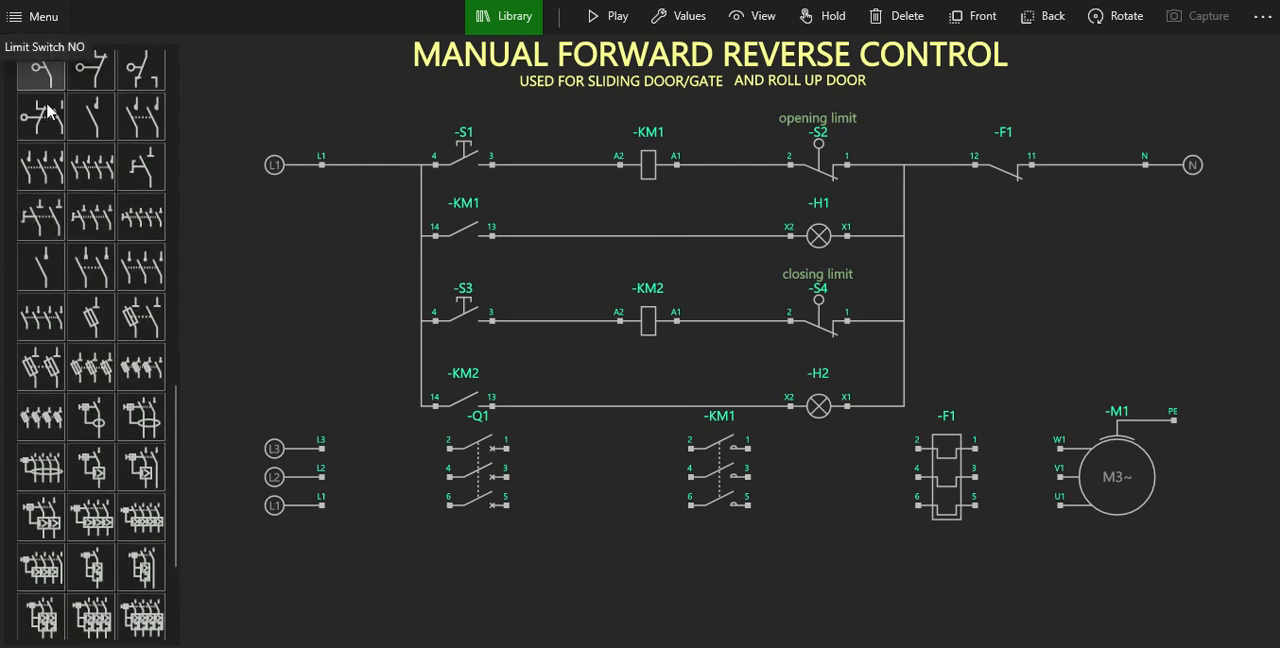
left_click(35, 172)
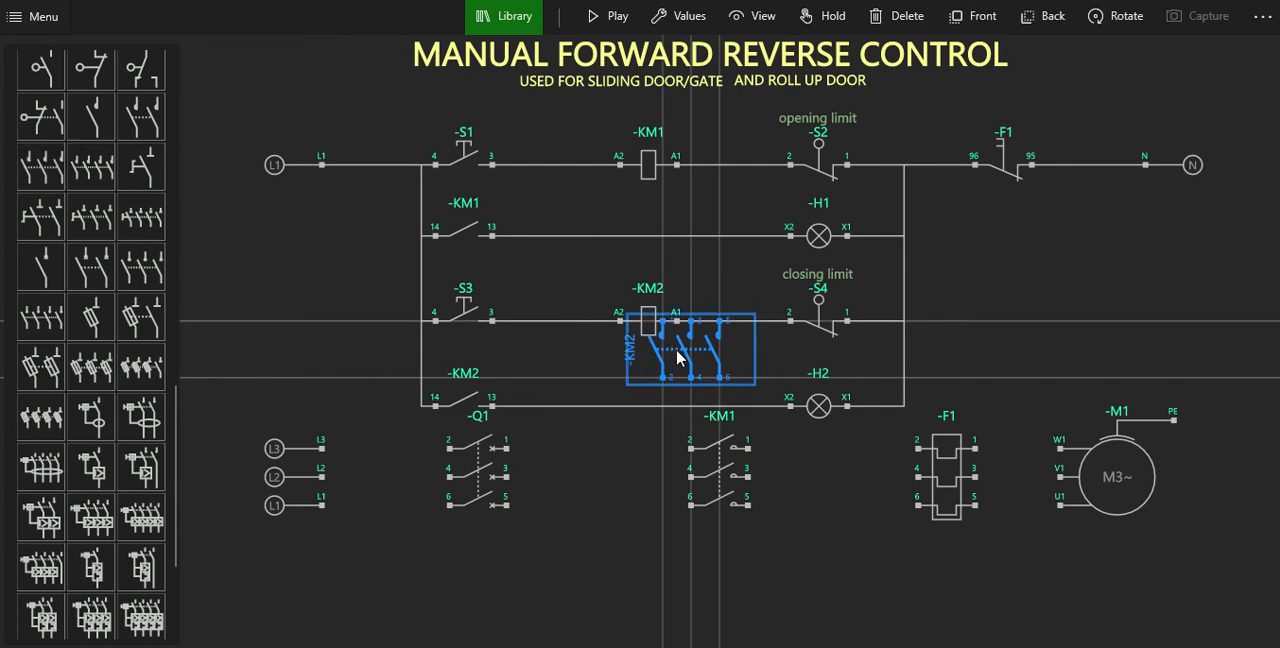
left_click_drag(677, 357, 718, 592)
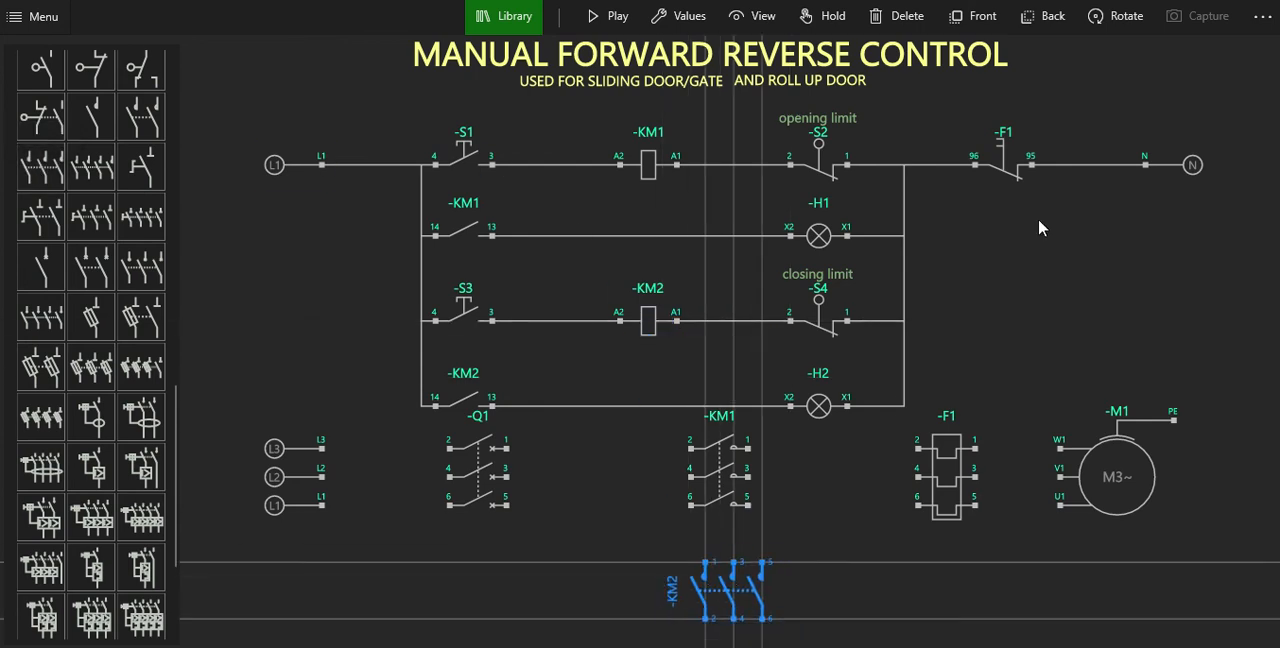
left_click(1126, 18)
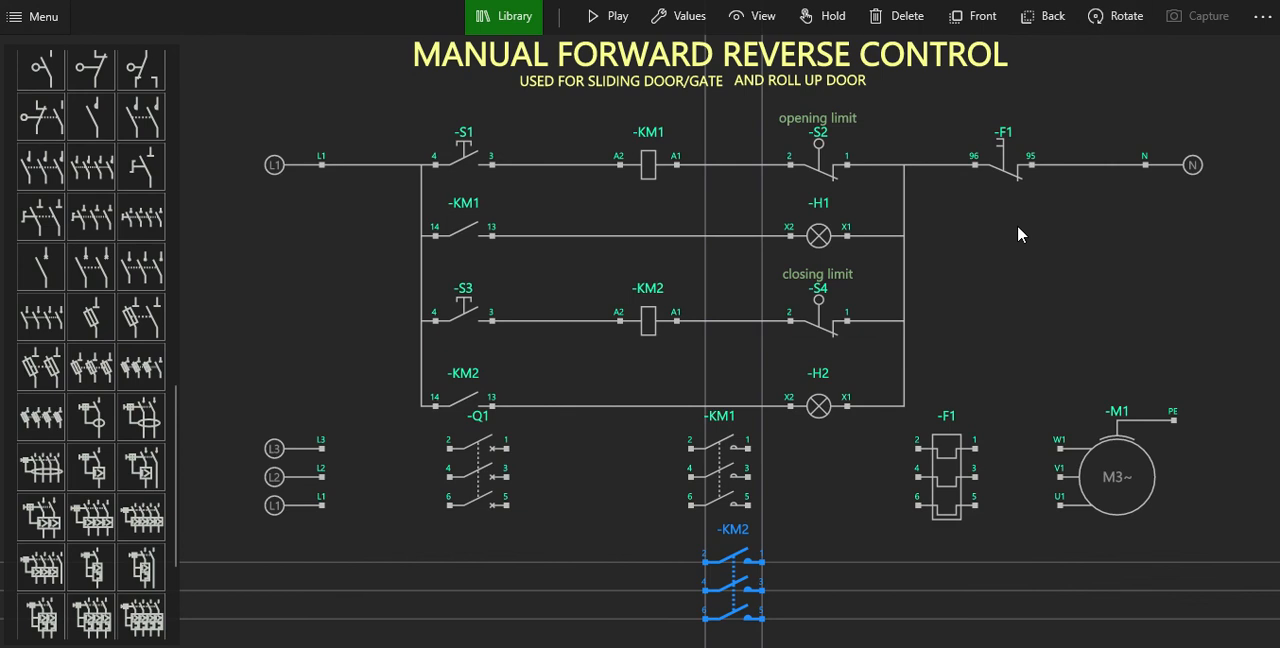
left_click_drag(738, 597, 729, 590)
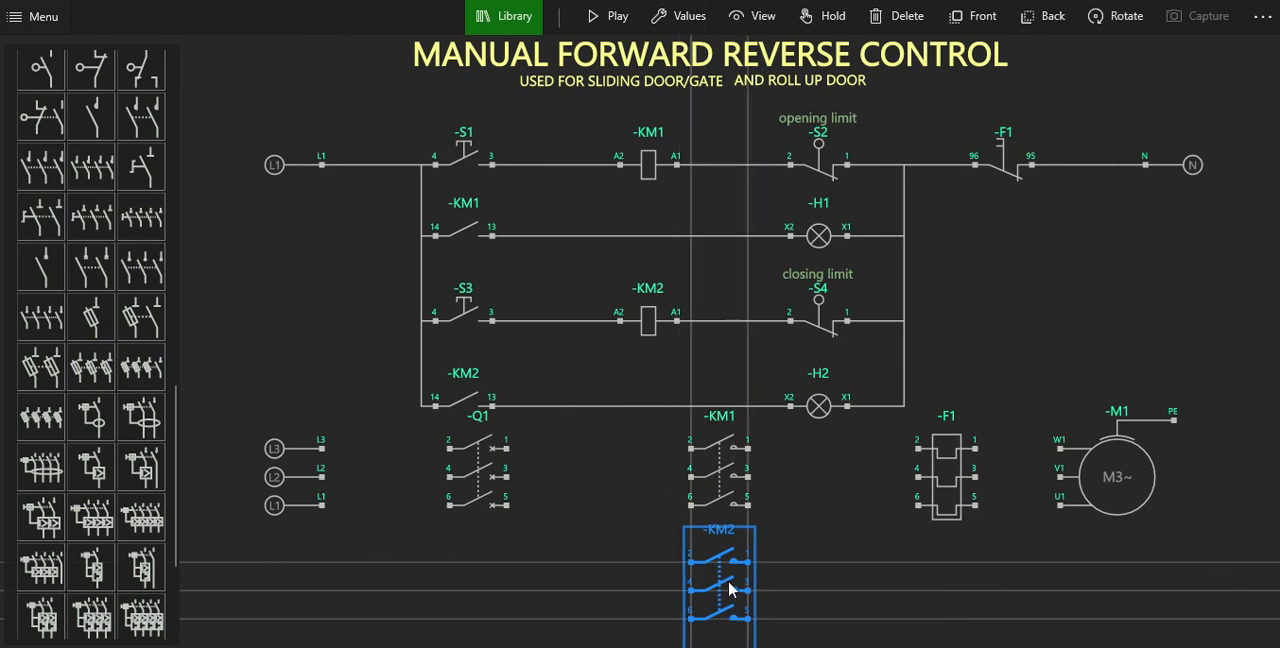
left_click(825, 562)
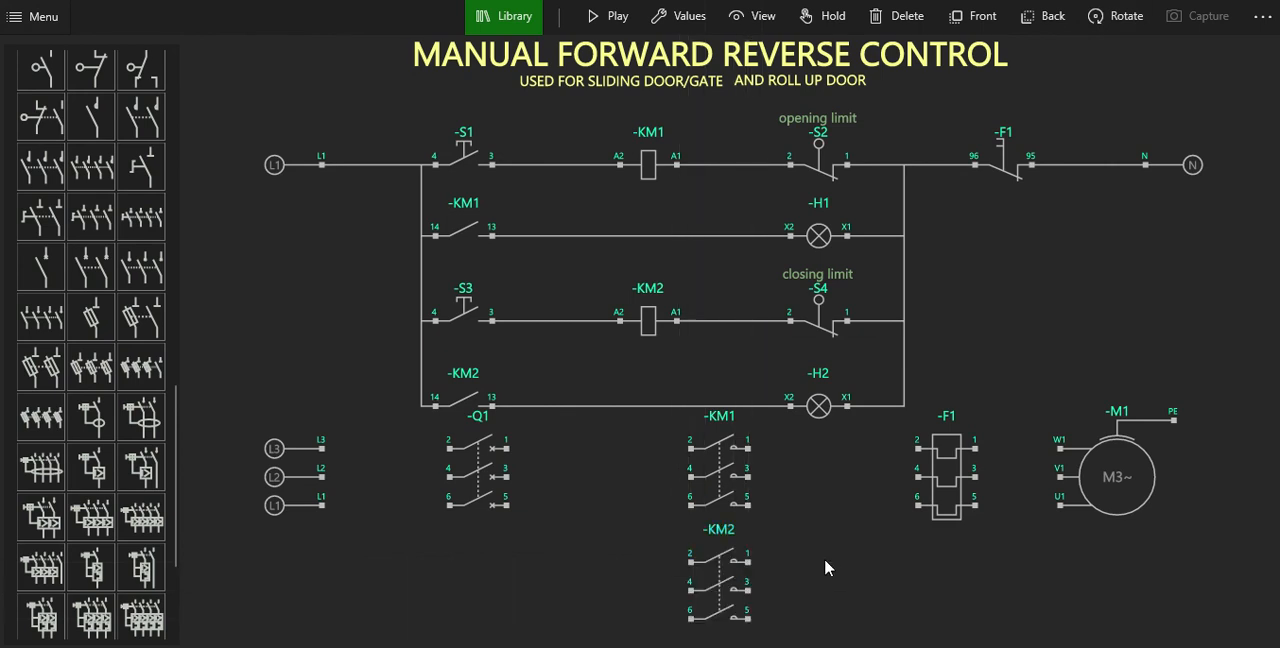
Wire phase L3 through the first poles of breaker Q1, contactor KM1 and overload relay F1 to motor terminal W1.
left_click(321, 448)
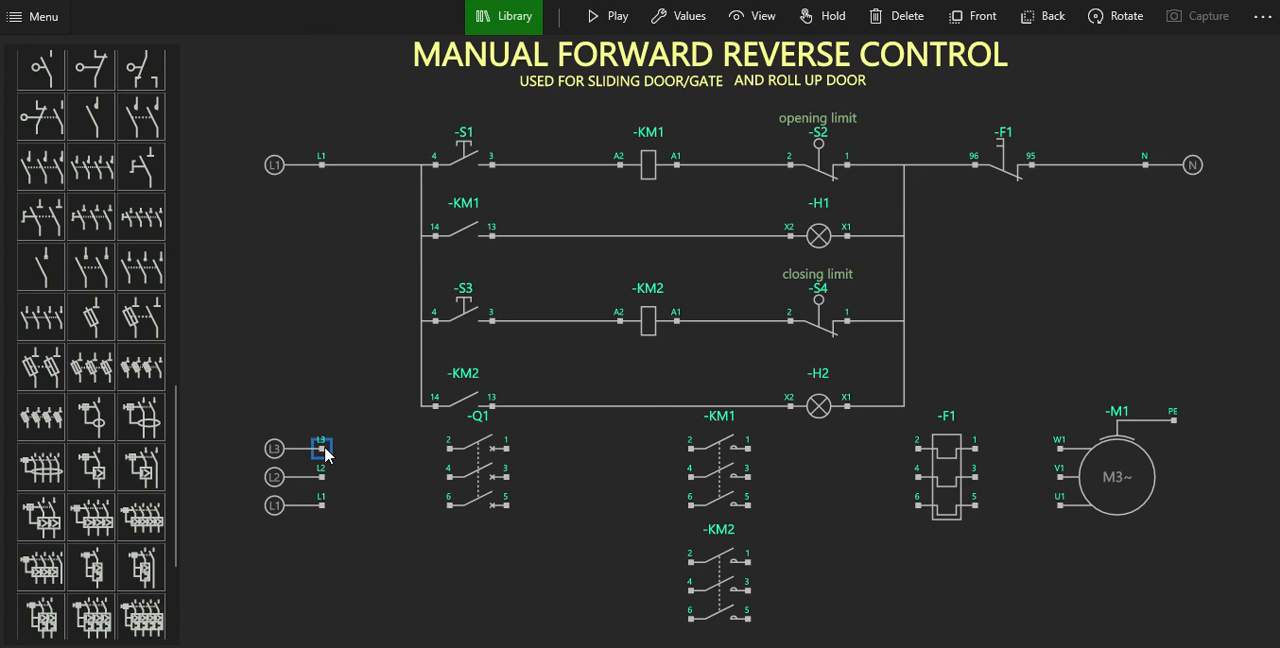
left_click(449, 448)
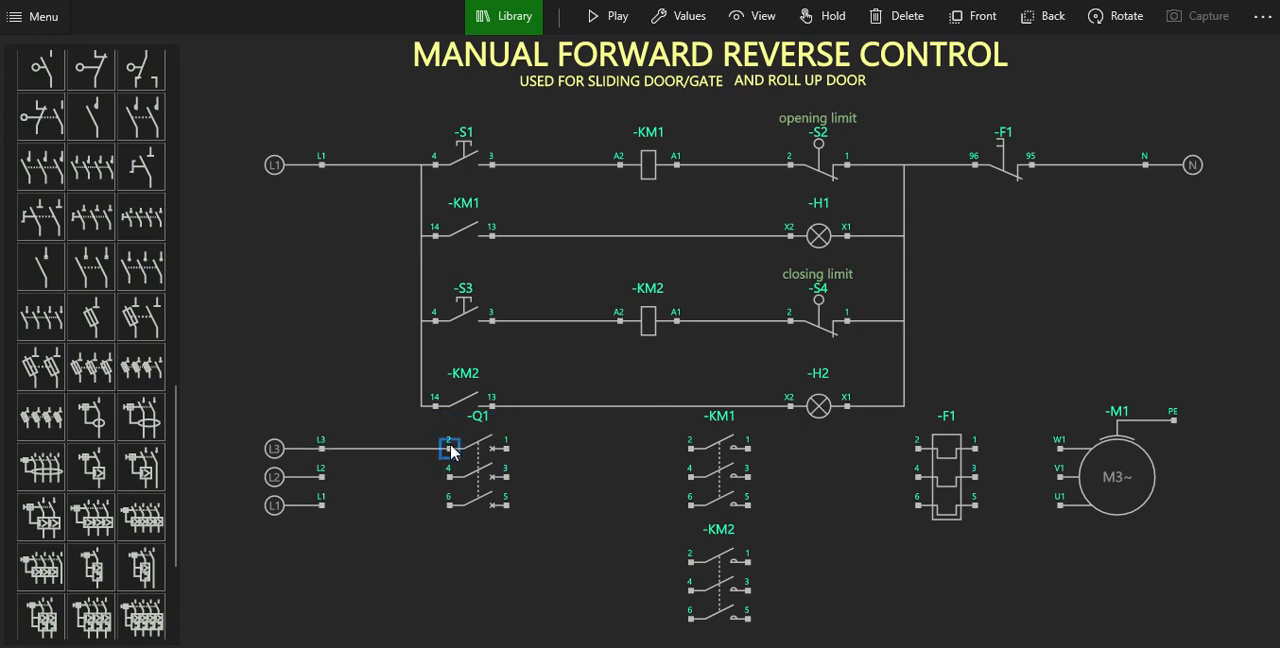
left_click(505, 449)
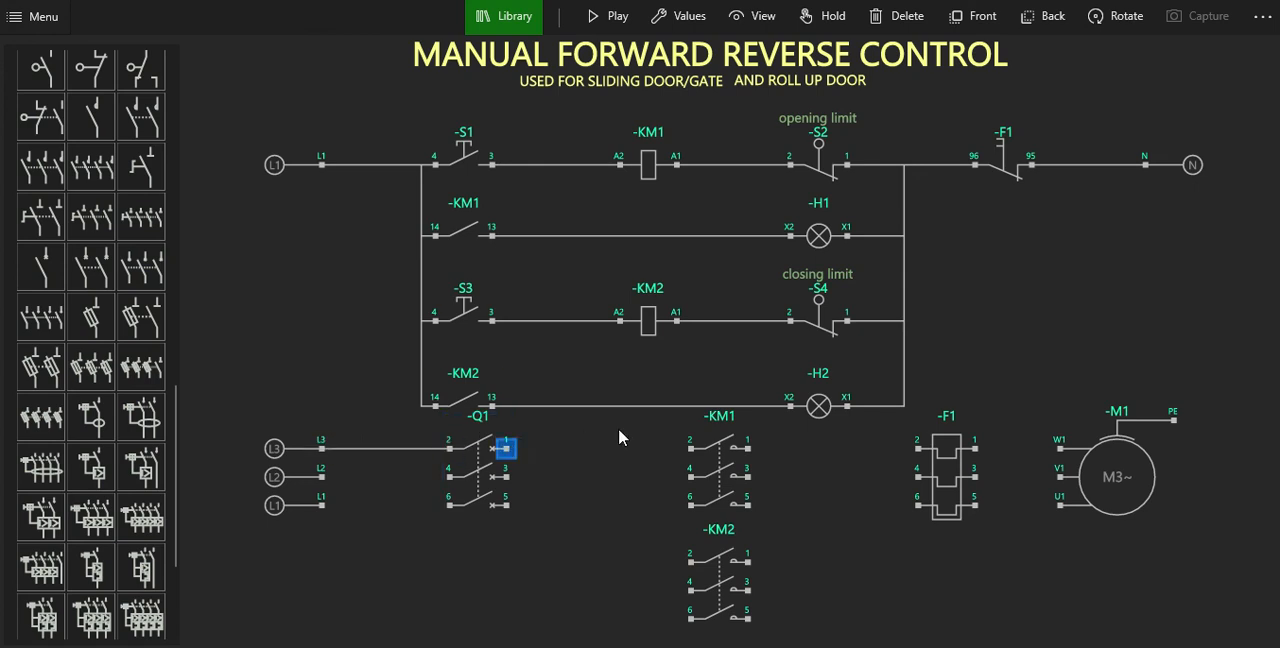
left_click(690, 448)
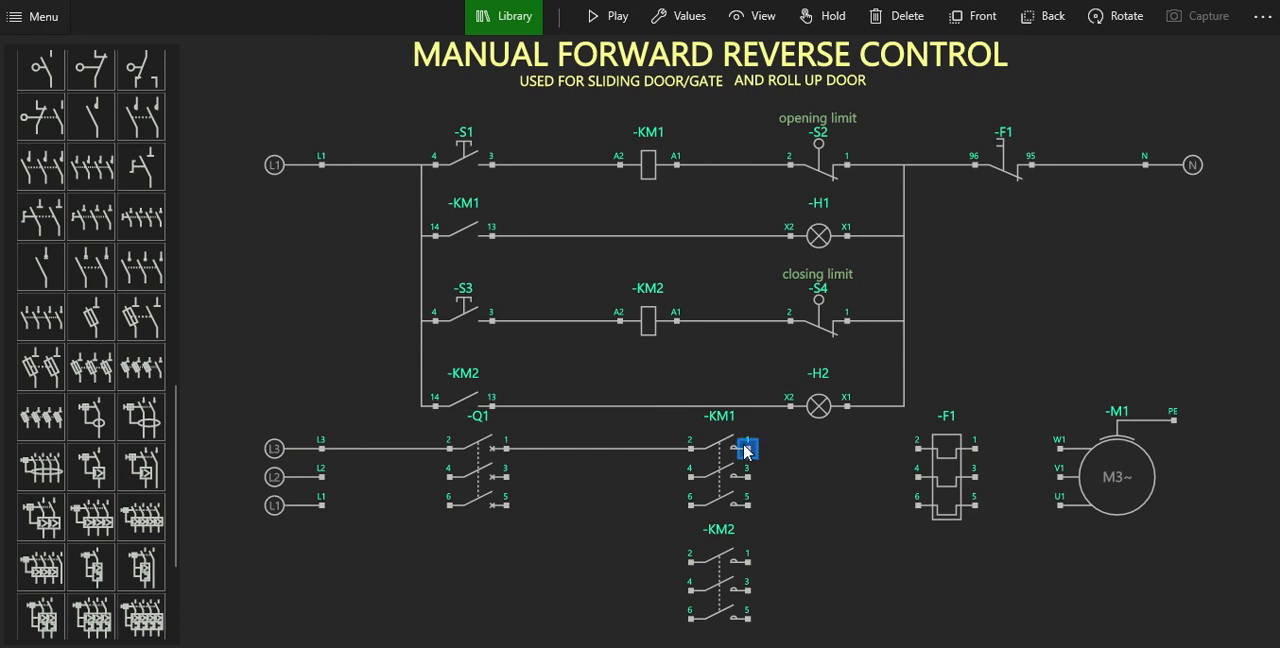
left_click(746, 449)
left_click(917, 449)
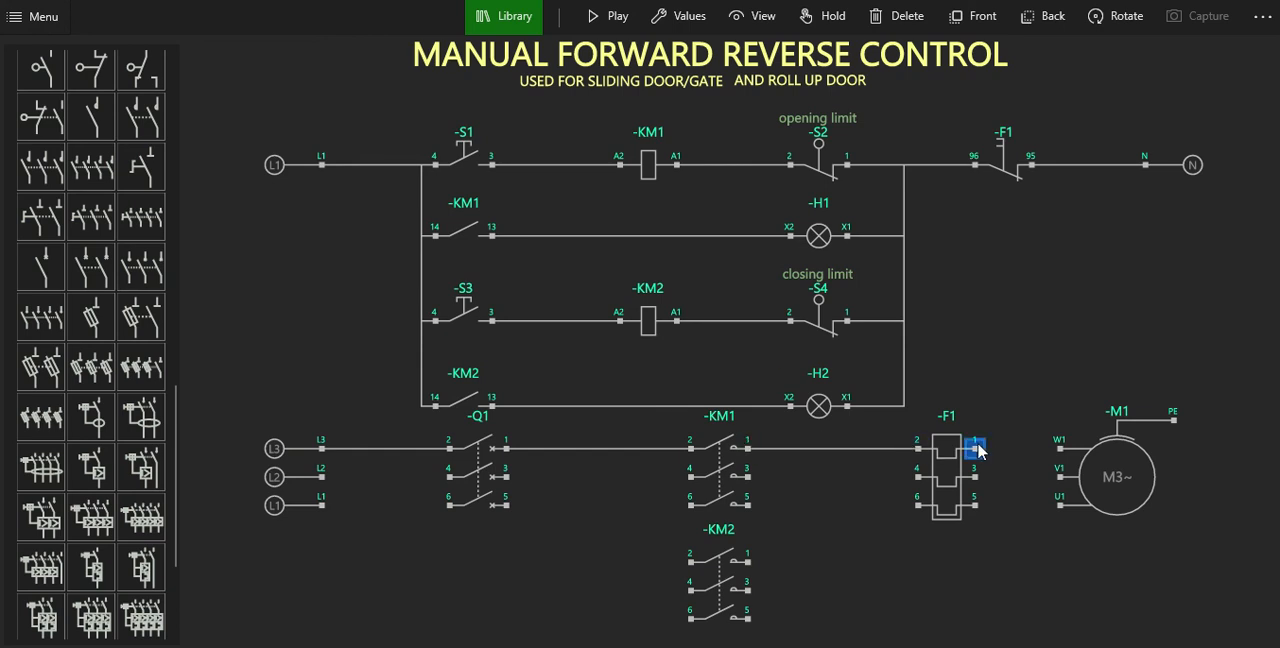
left_click(1060, 449)
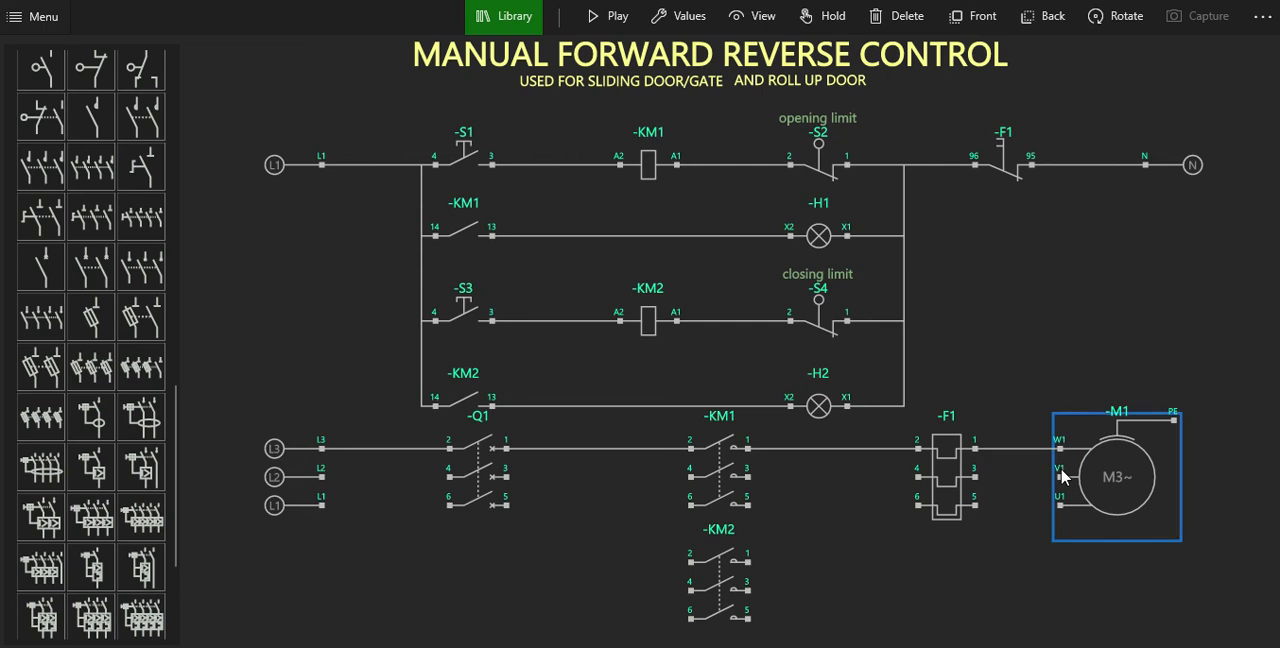
Wire motor terminal V1 back through the middle poles of overload relay F1, contactor KM1 and breaker Q1 to phase L2.
left_click(1060, 477)
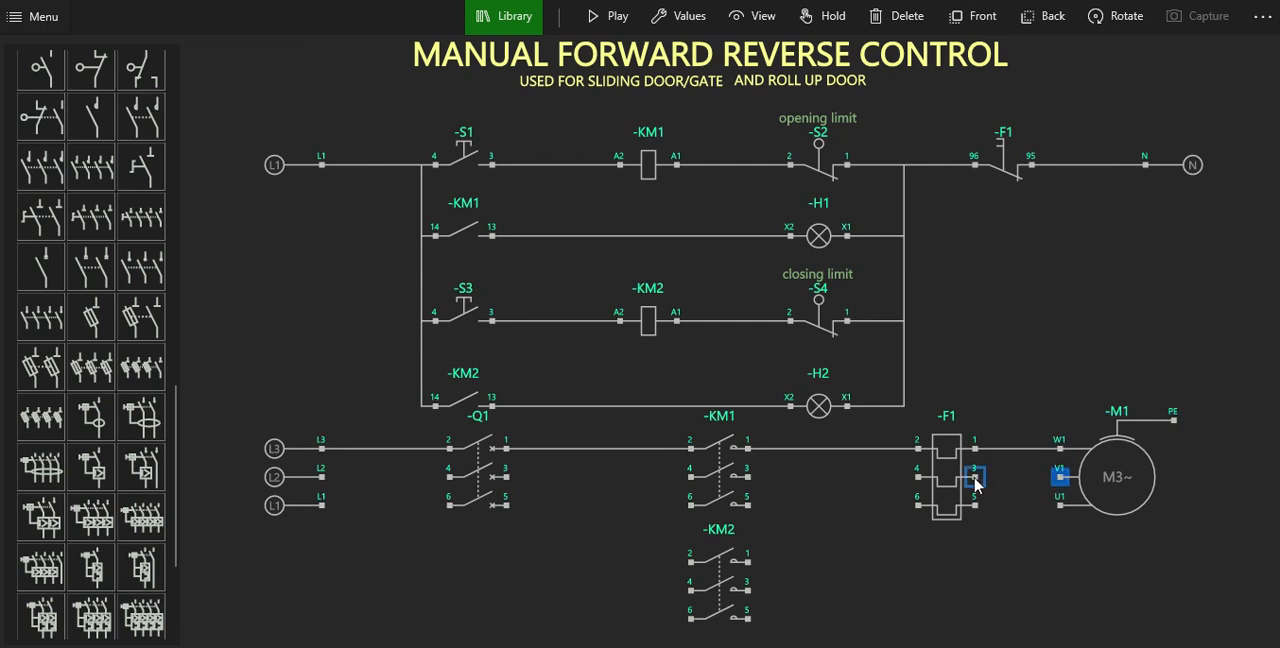
left_click(975, 478)
left_click(918, 478)
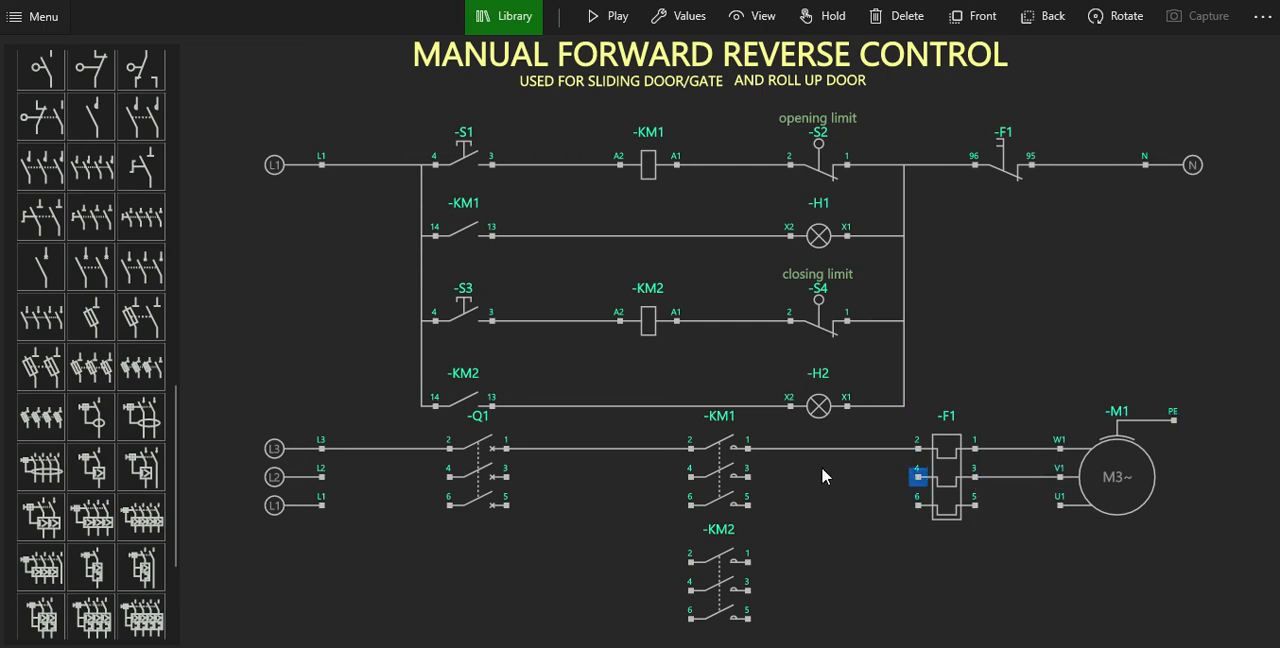
left_click(748, 478)
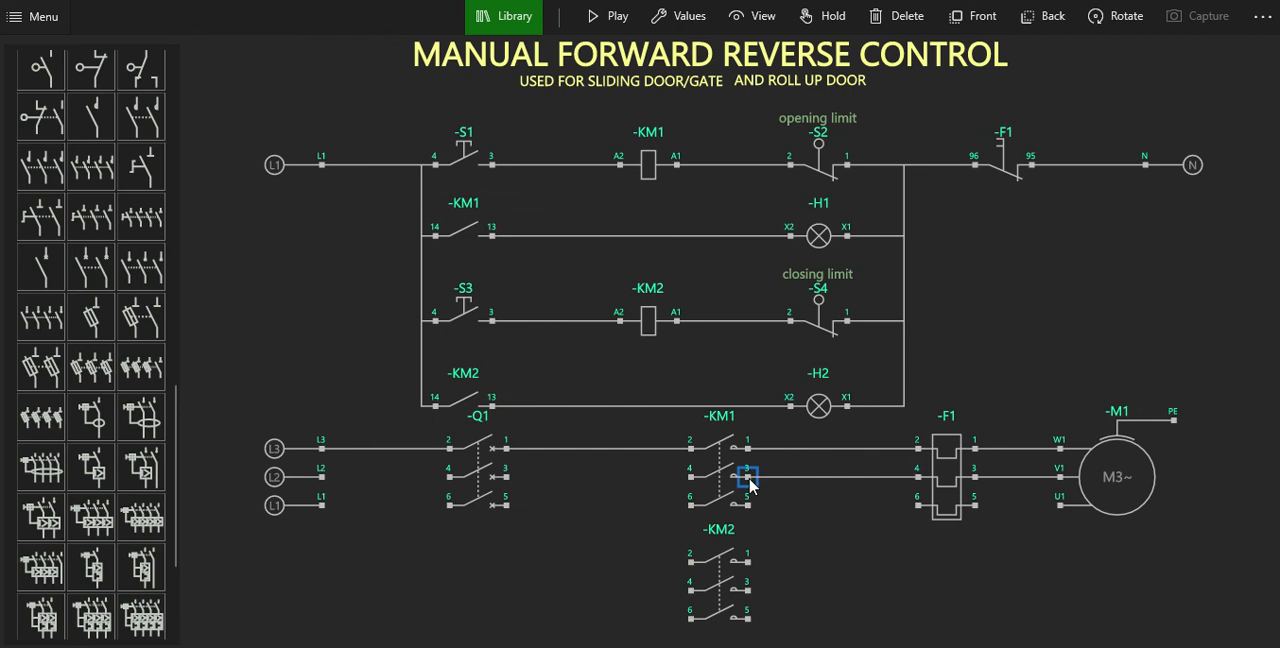
left_click(689, 479)
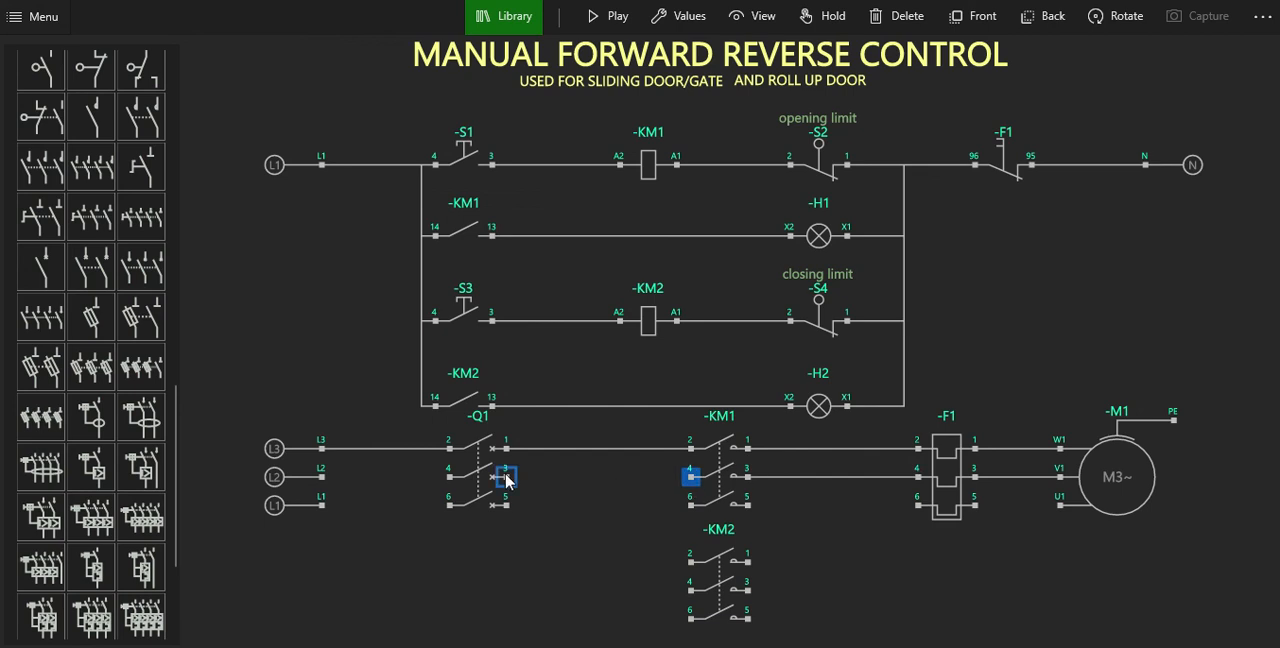
left_click(506, 479)
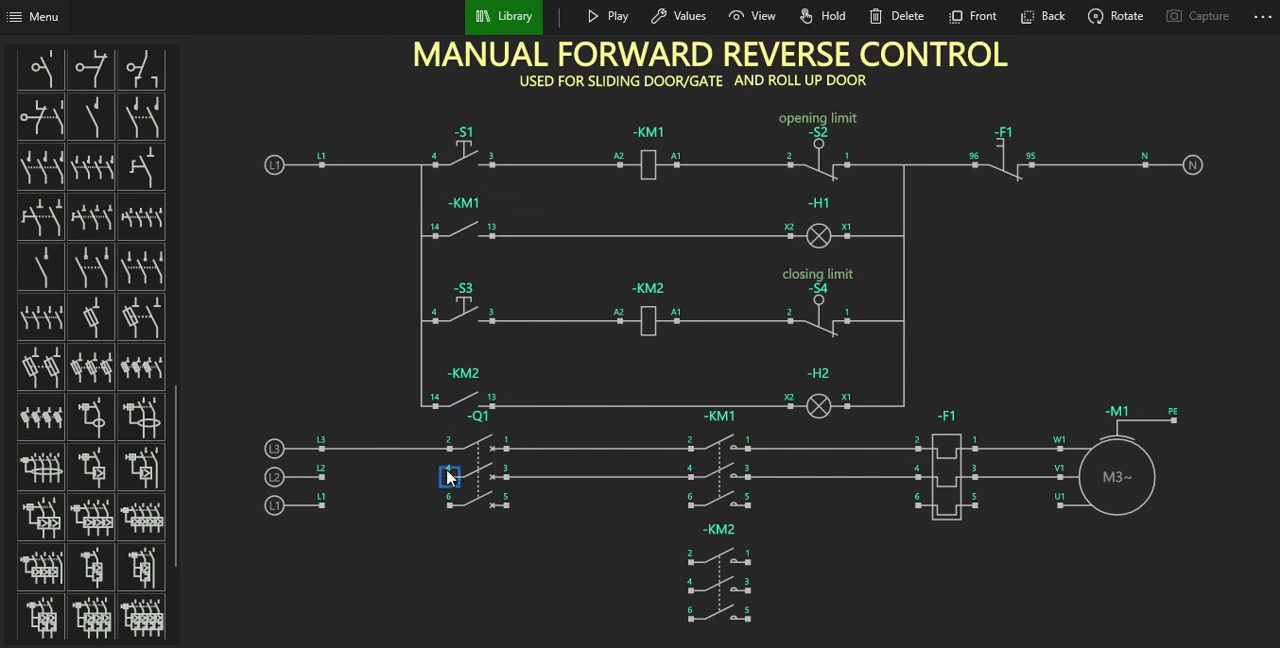
left_click(449, 478)
left_click(321, 478)
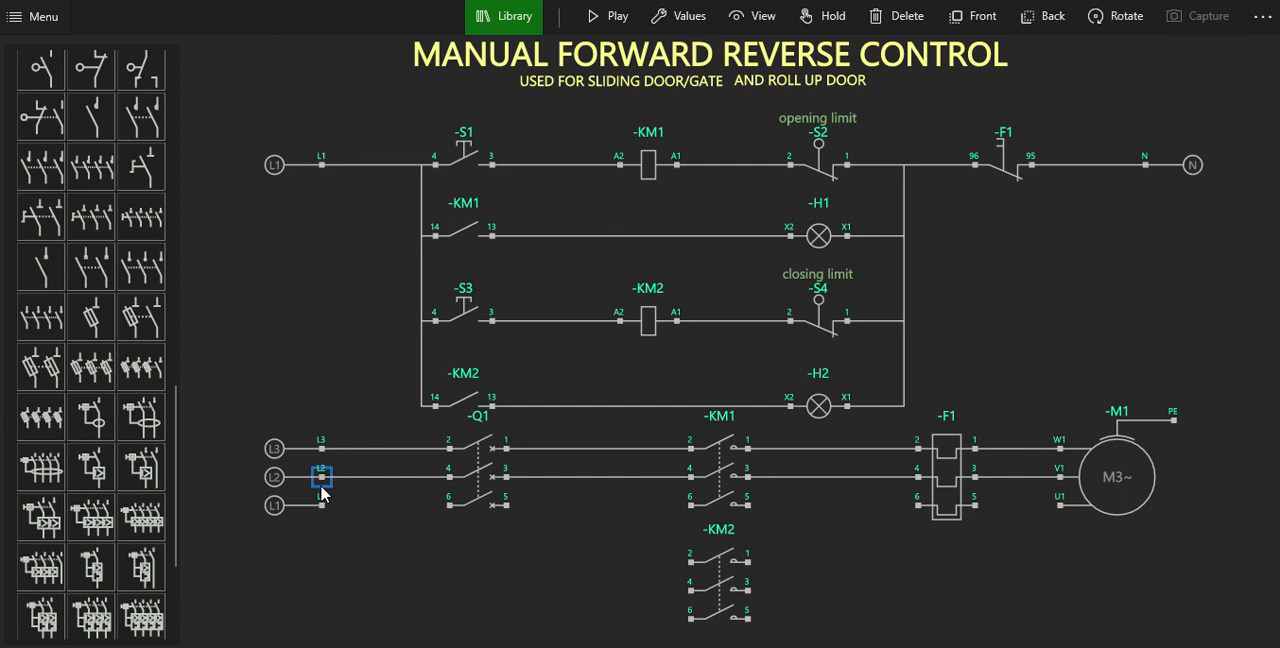
Wire phase L1 through the third poles of breaker Q1, contactor KM1 and overload relay F1 to motor terminal U1.
left_click(322, 505)
left_click(449, 505)
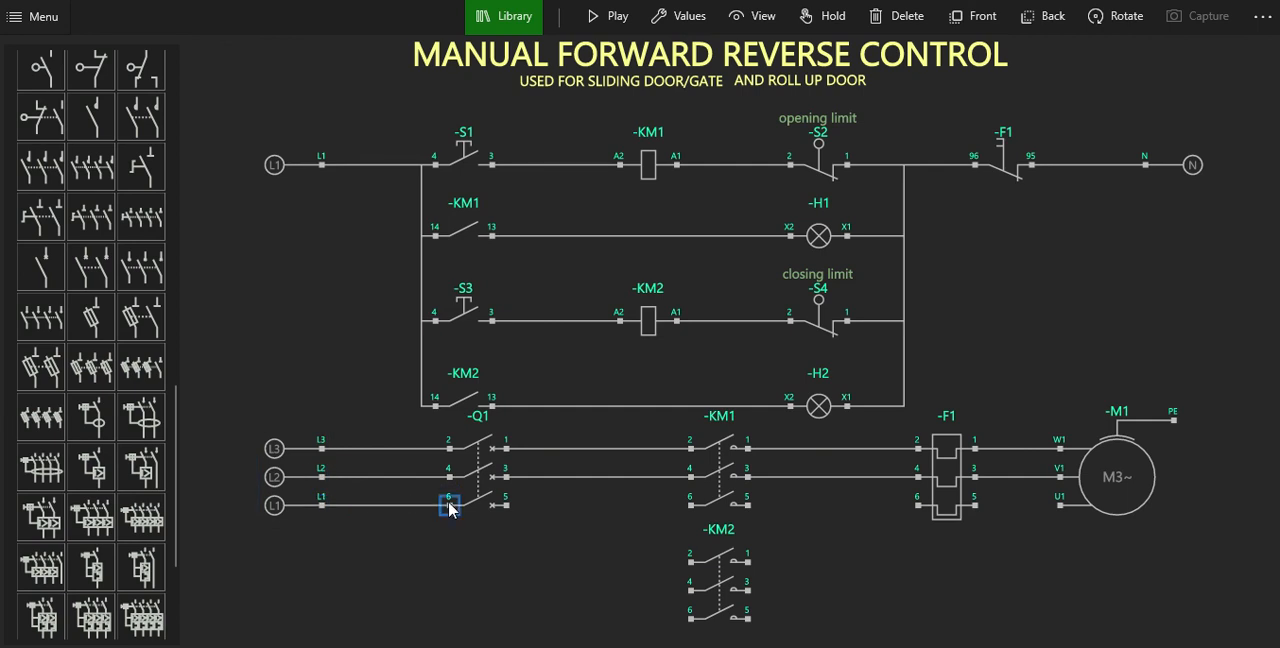
left_click(507, 505)
left_click(690, 505)
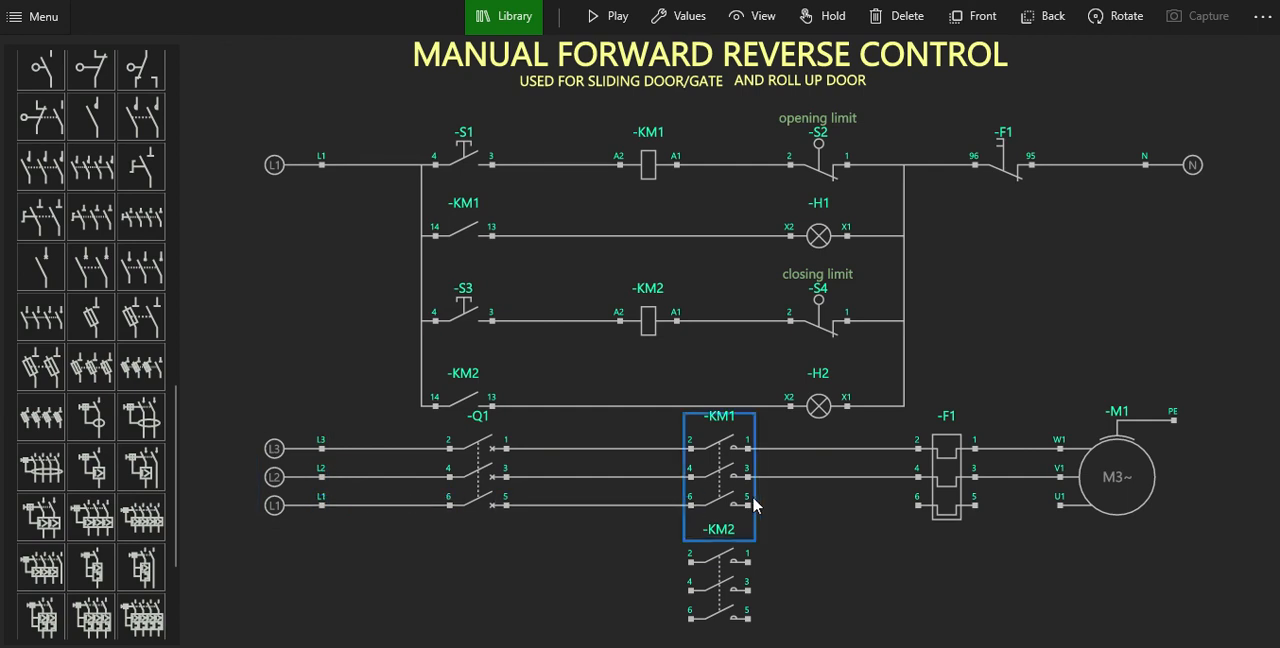
left_click(747, 505)
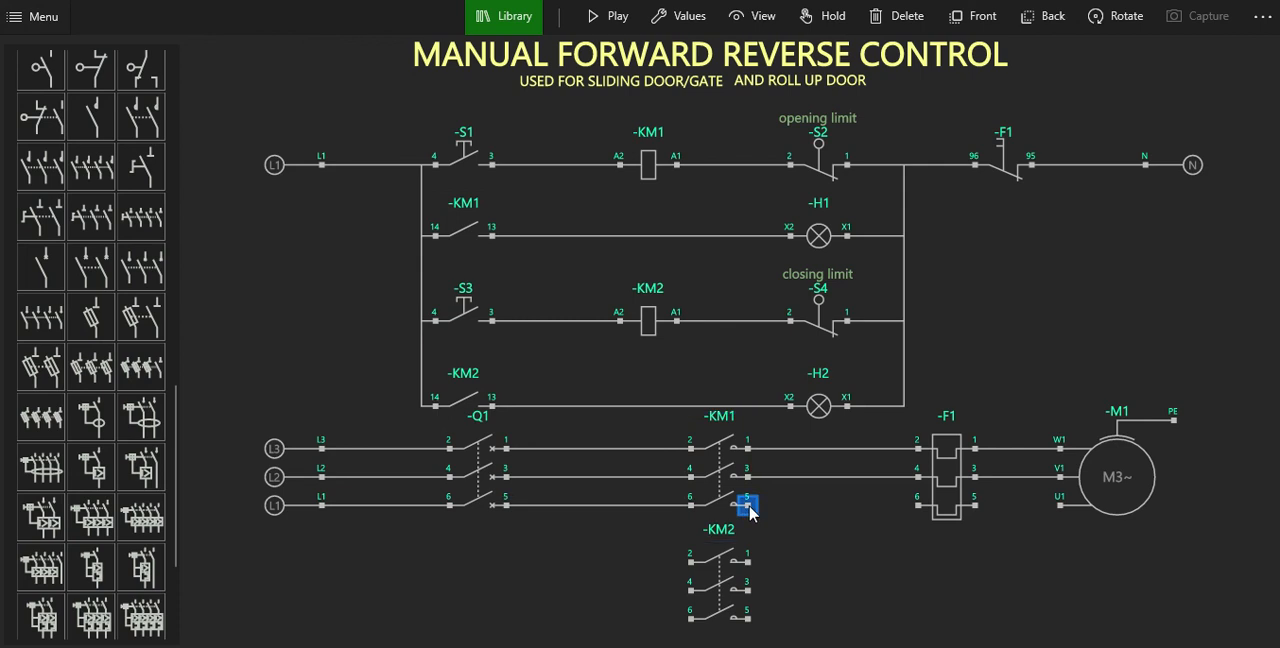
left_click(918, 505)
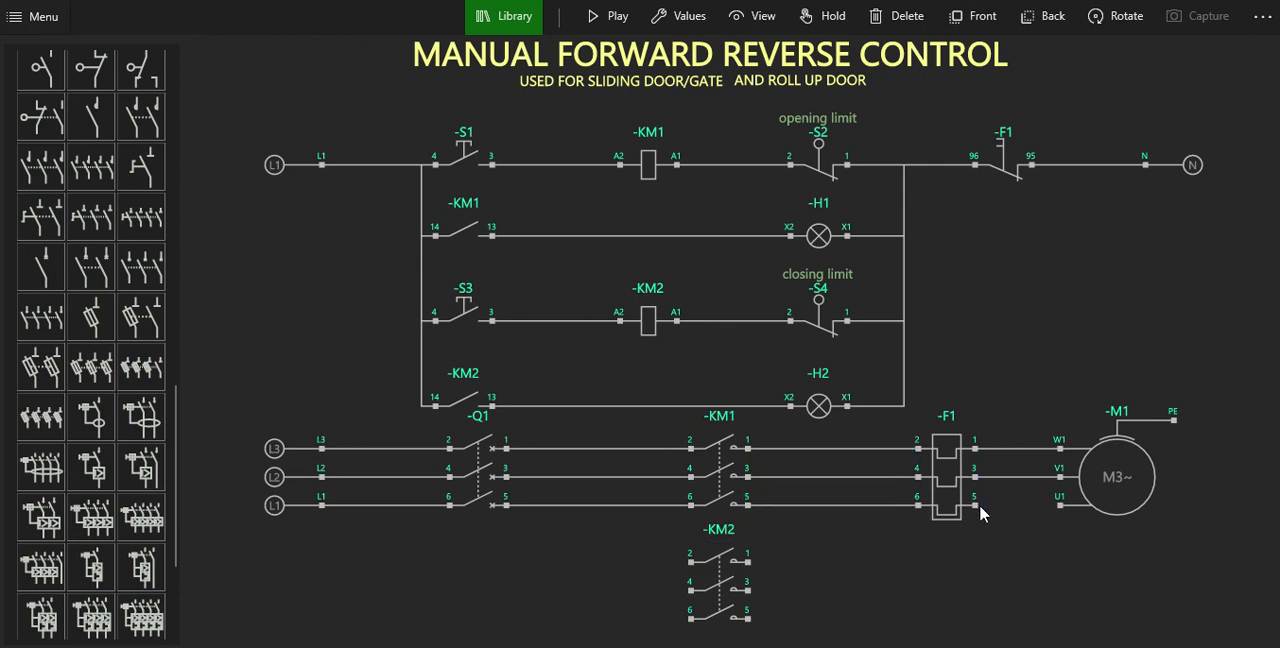
left_click(975, 505)
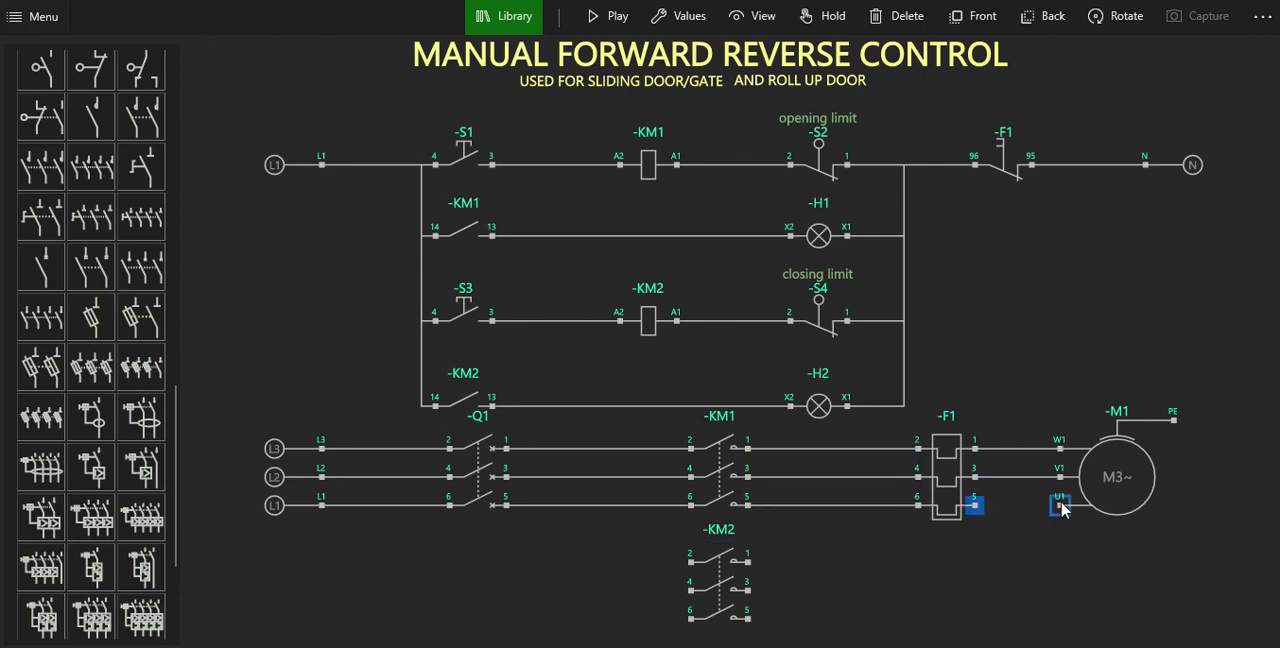
left_click(1060, 505)
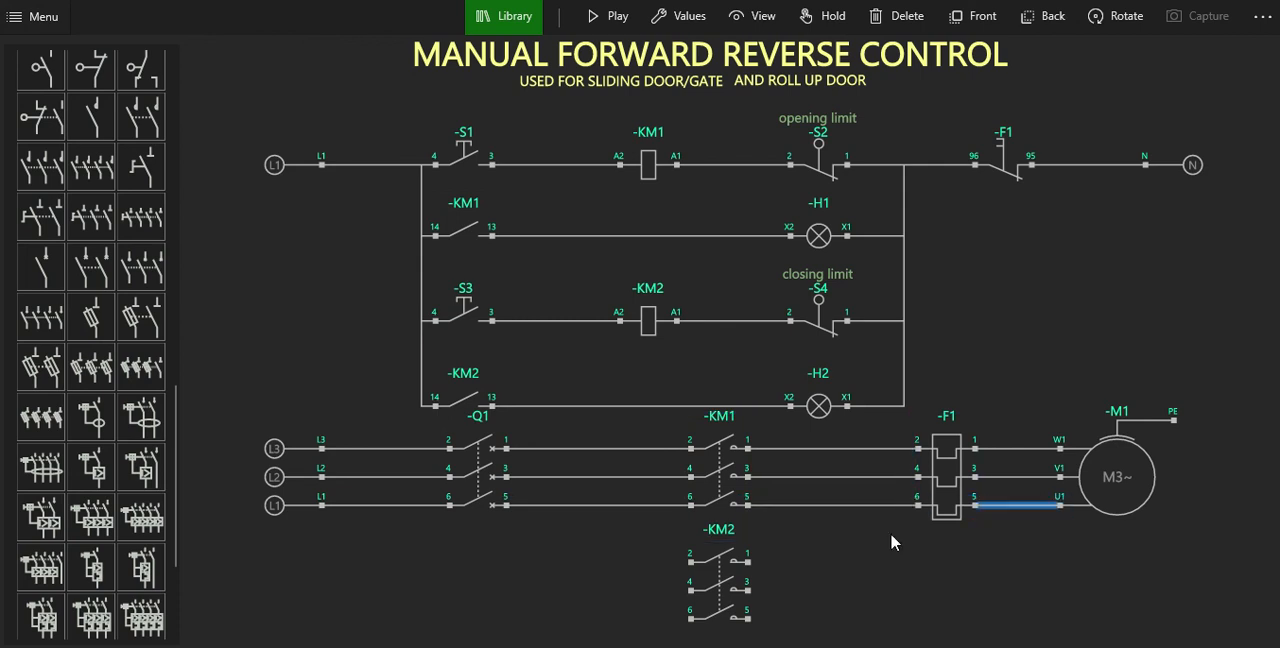
Wire breaker Q1 terminals 1, 3 and 5 to power contactor KM2 terminals 2, 4 and 6, spacing the vertical wire runs apart.
left_click(692, 563)
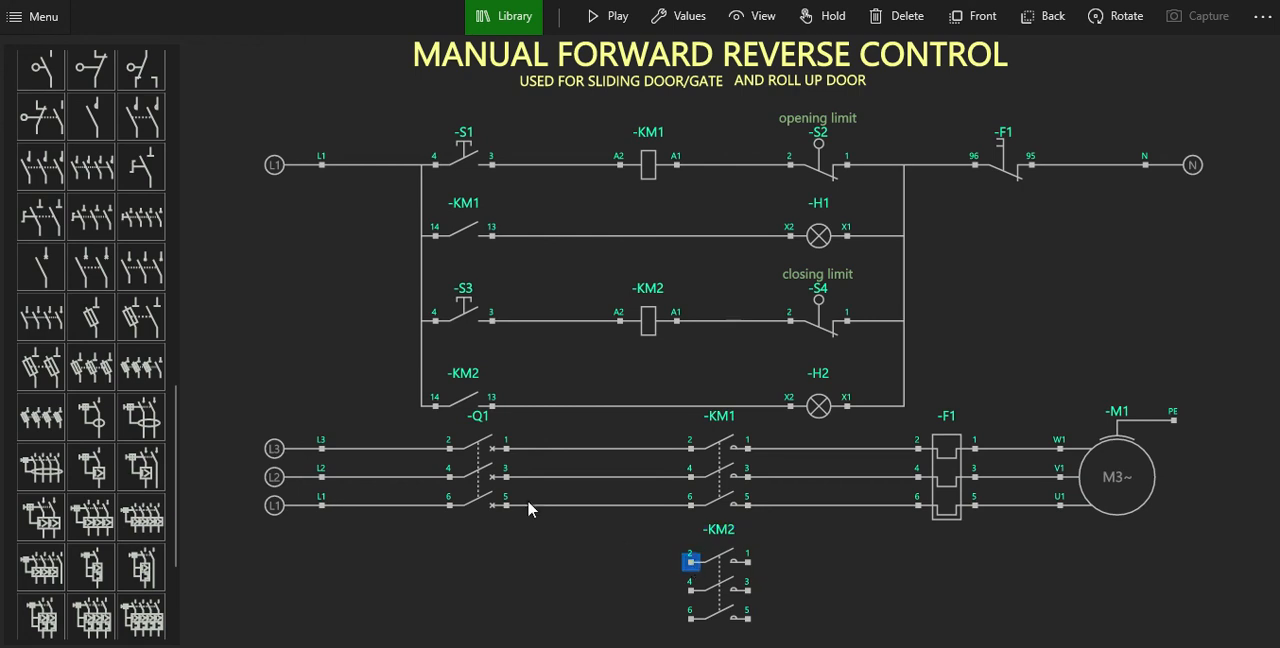
left_click(506, 448)
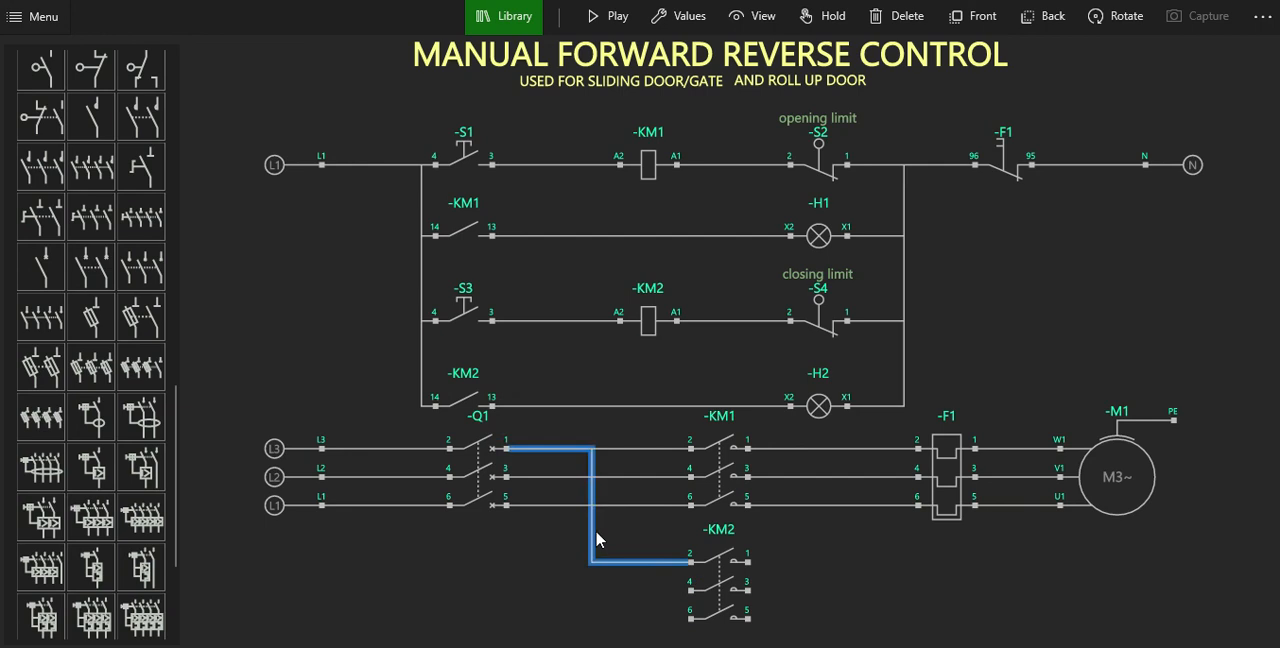
left_click_drag(596, 540, 614, 538)
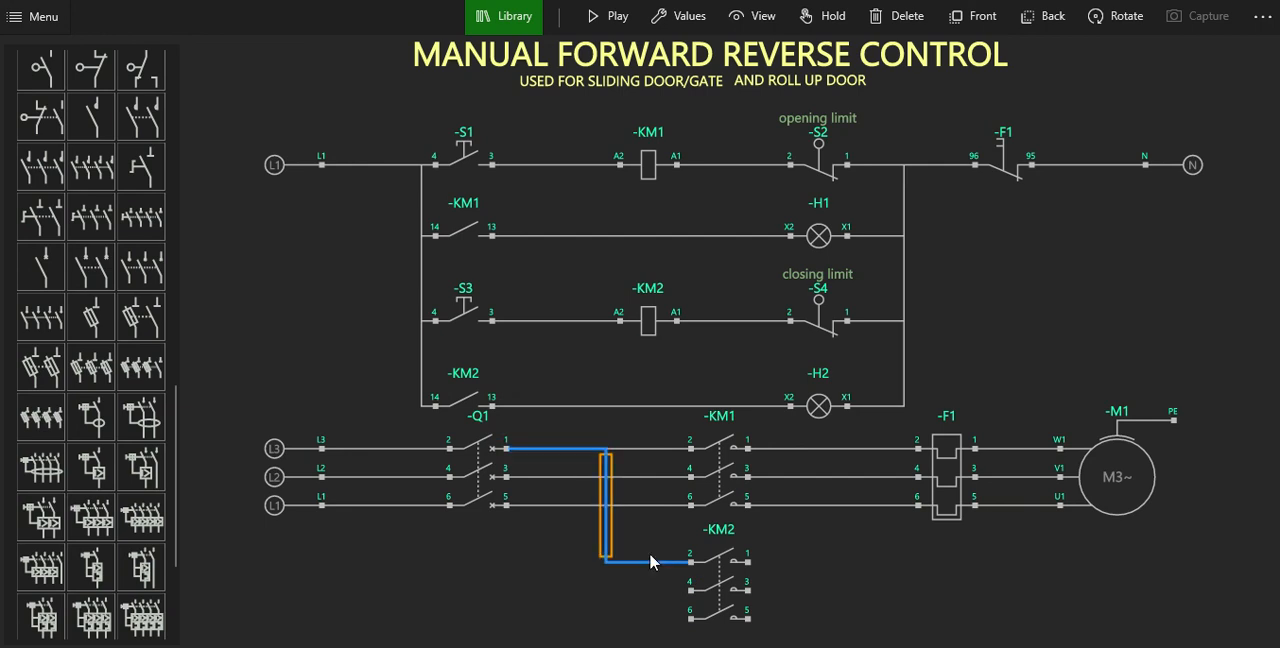
left_click(690, 590)
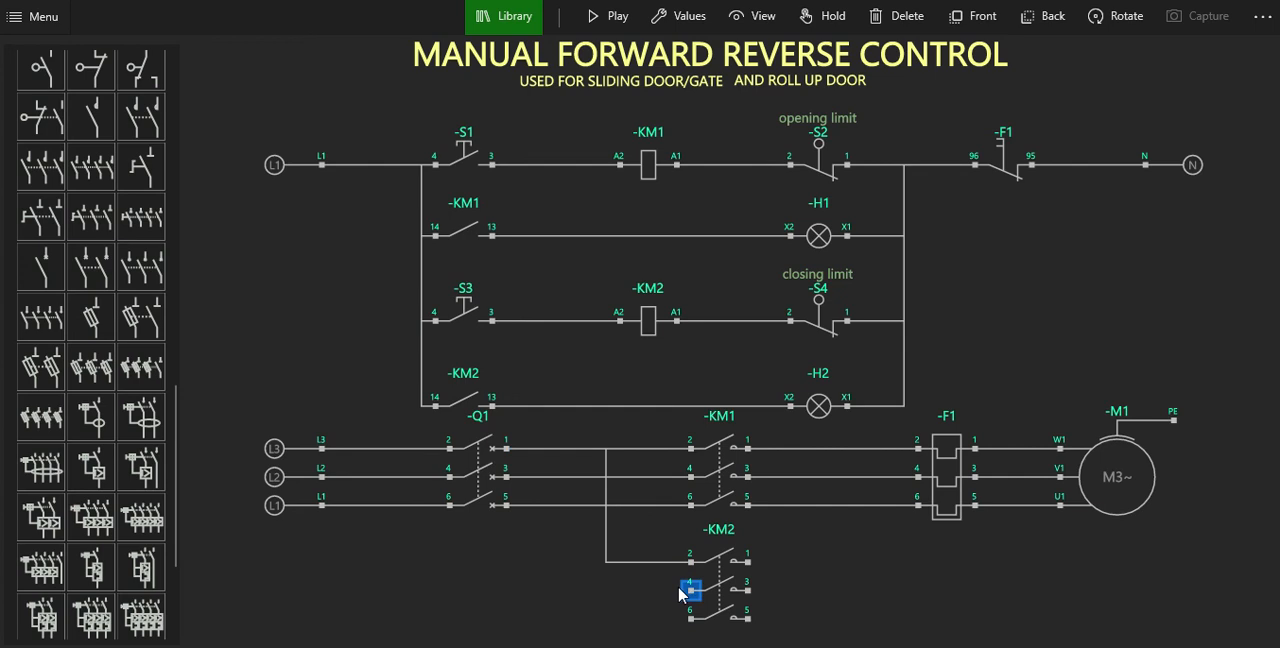
left_click(507, 479)
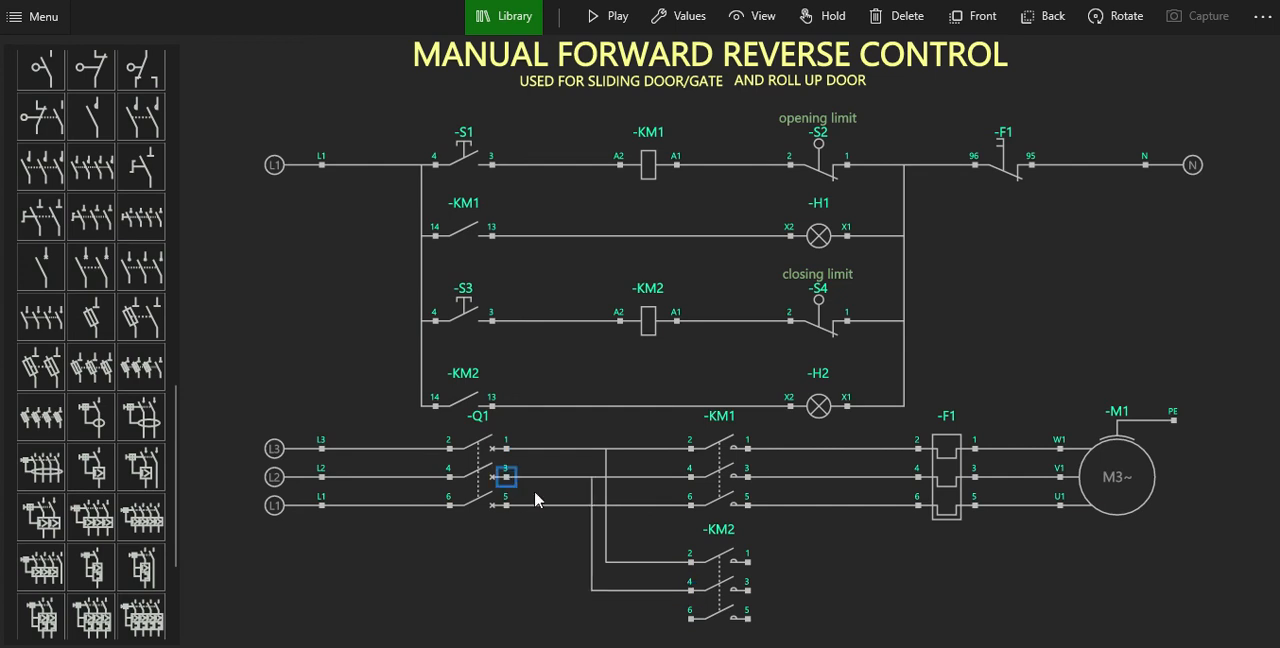
left_click(690, 622)
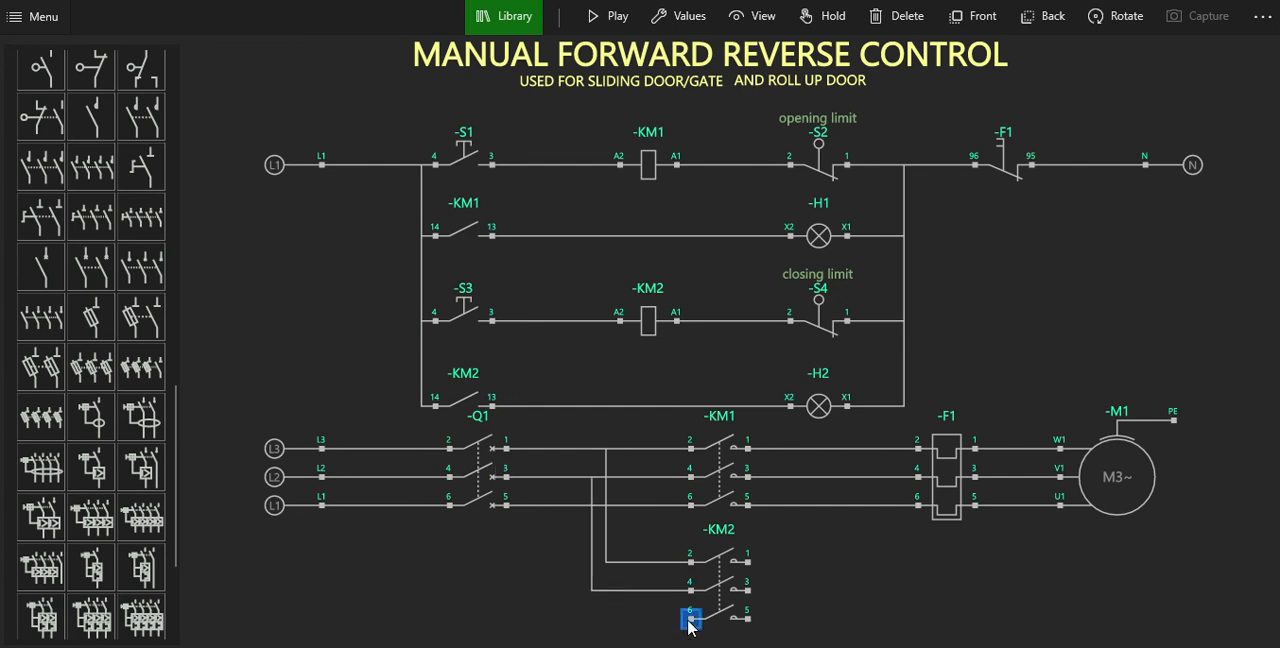
left_click(506, 507)
left_click_drag(593, 609, 573, 606)
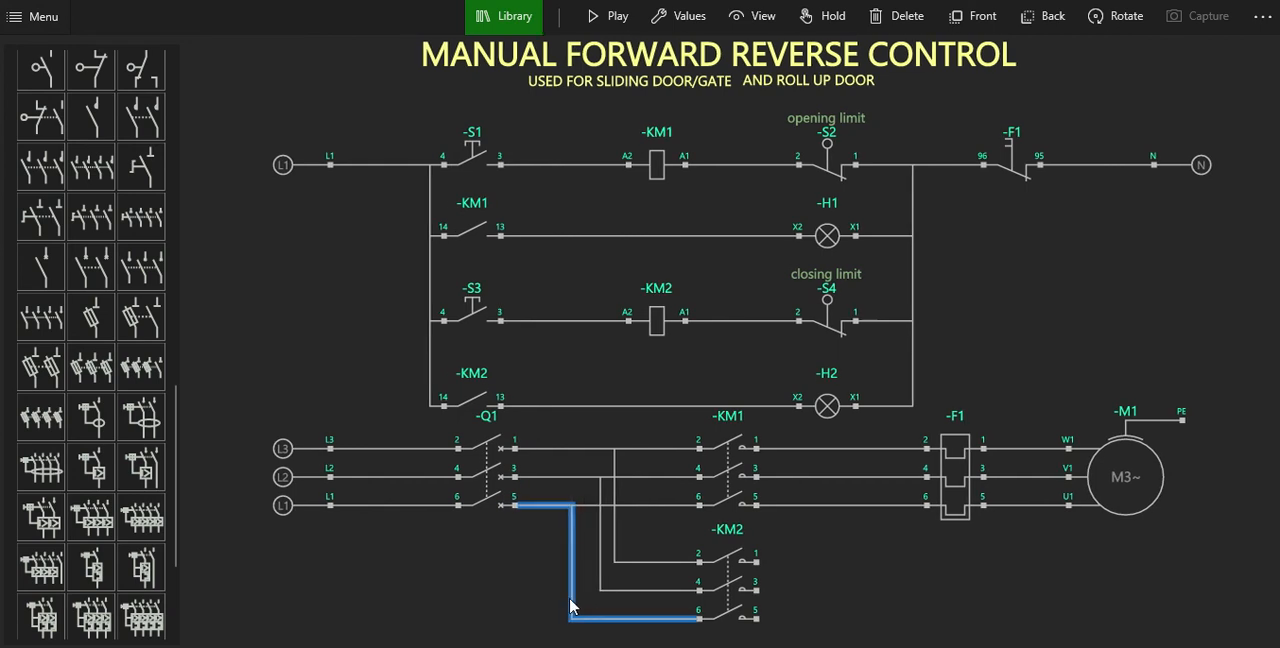
left_click_drag(576, 604, 588, 607)
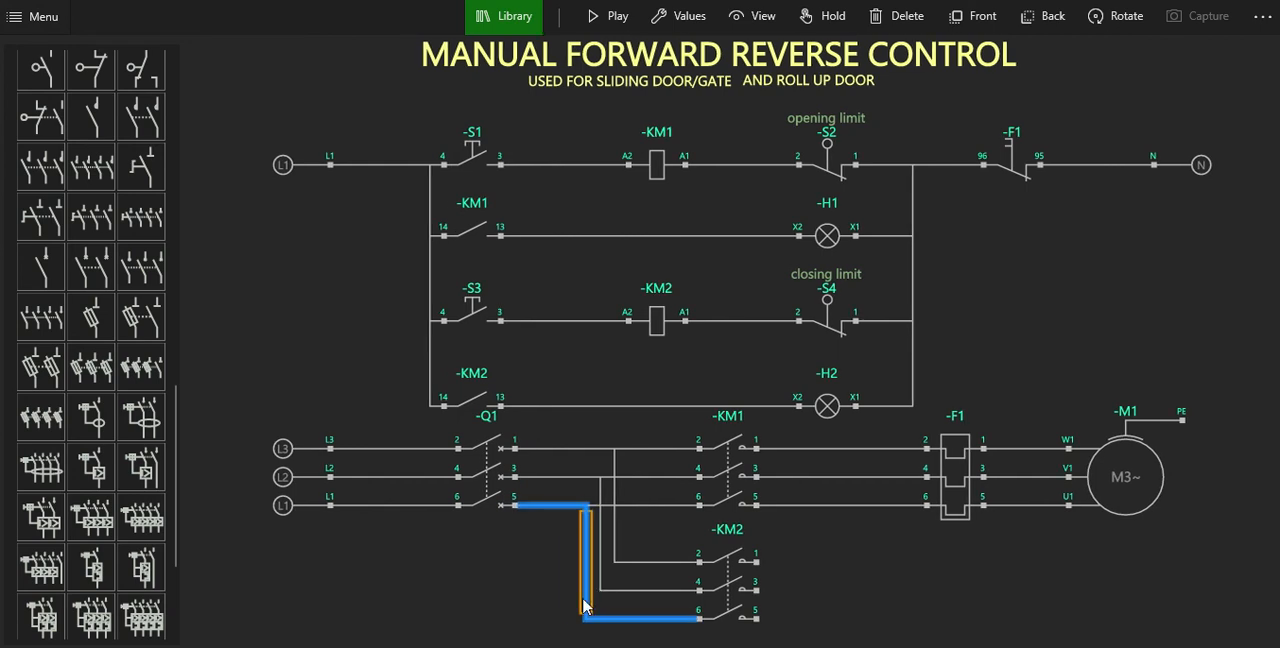
Cross-wire power contactor KM2 terminals 1, 3 and 5 to KM1 terminals 5, 3 and 1 respectively to swap two phases.
left_click(746, 572)
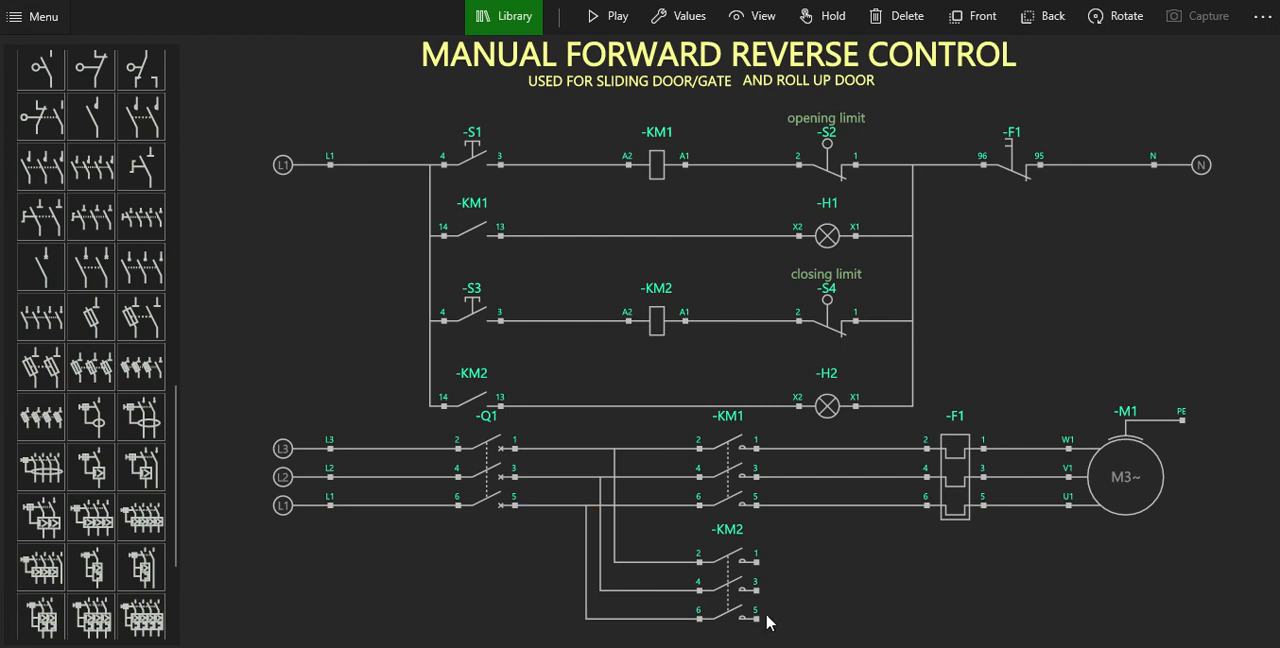
left_click(757, 508)
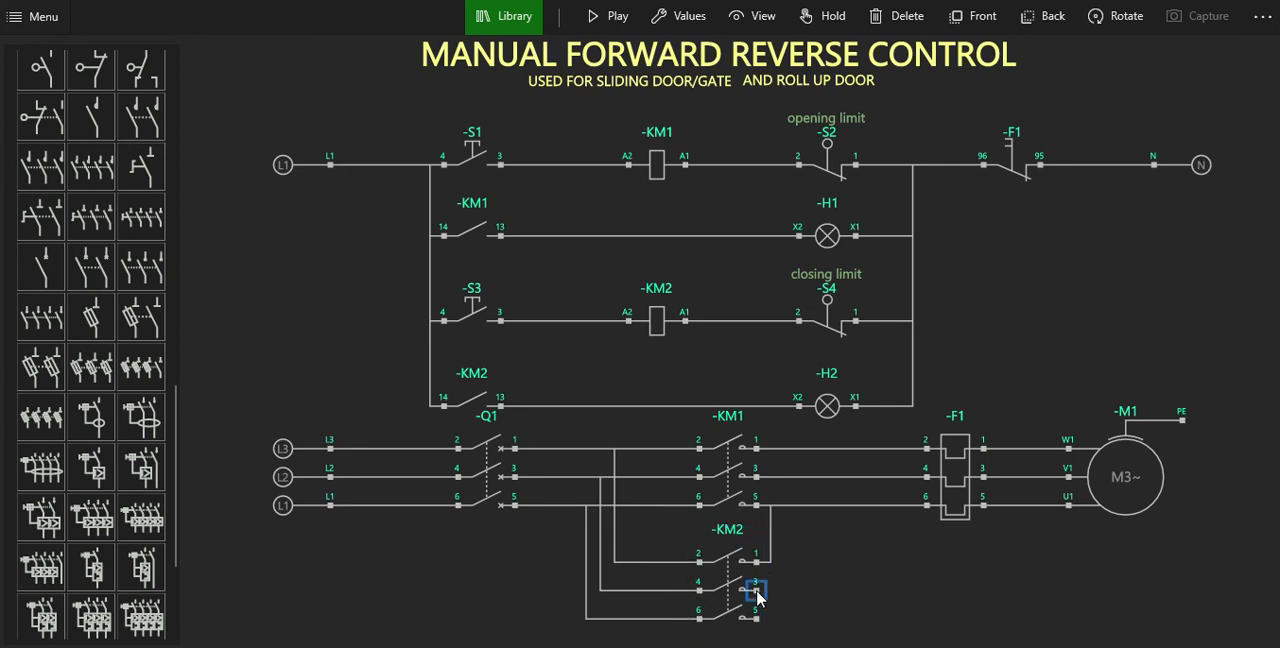
left_click(757, 594)
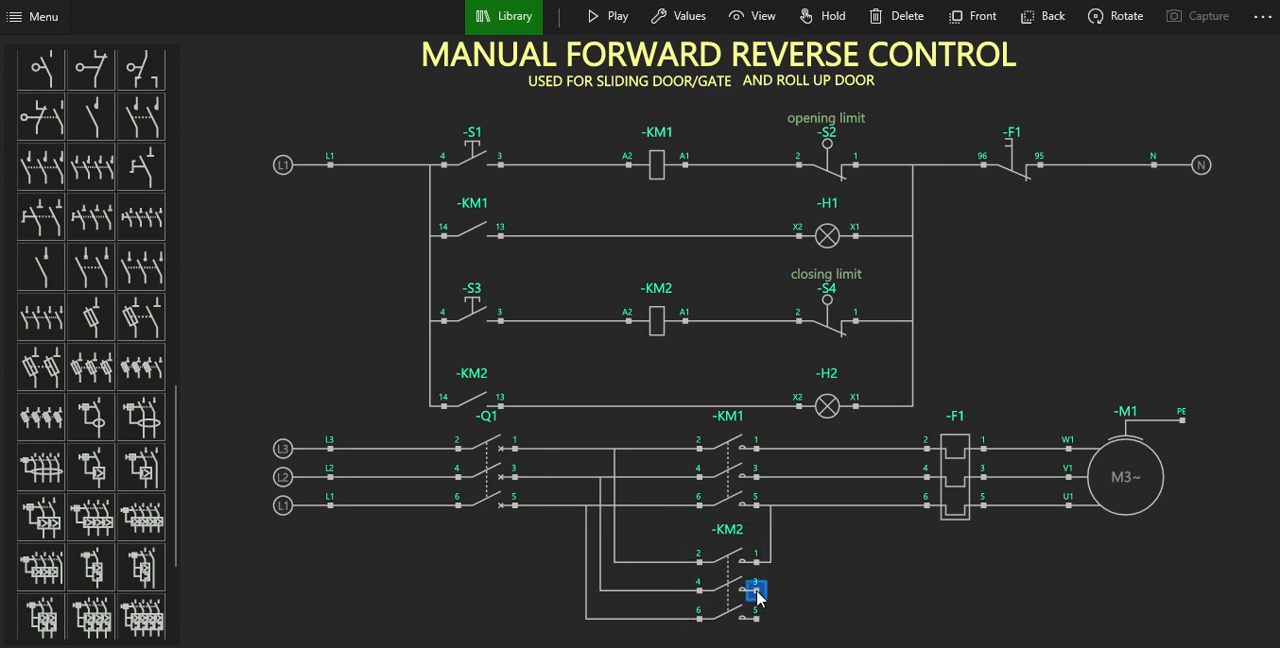
left_click(757, 482)
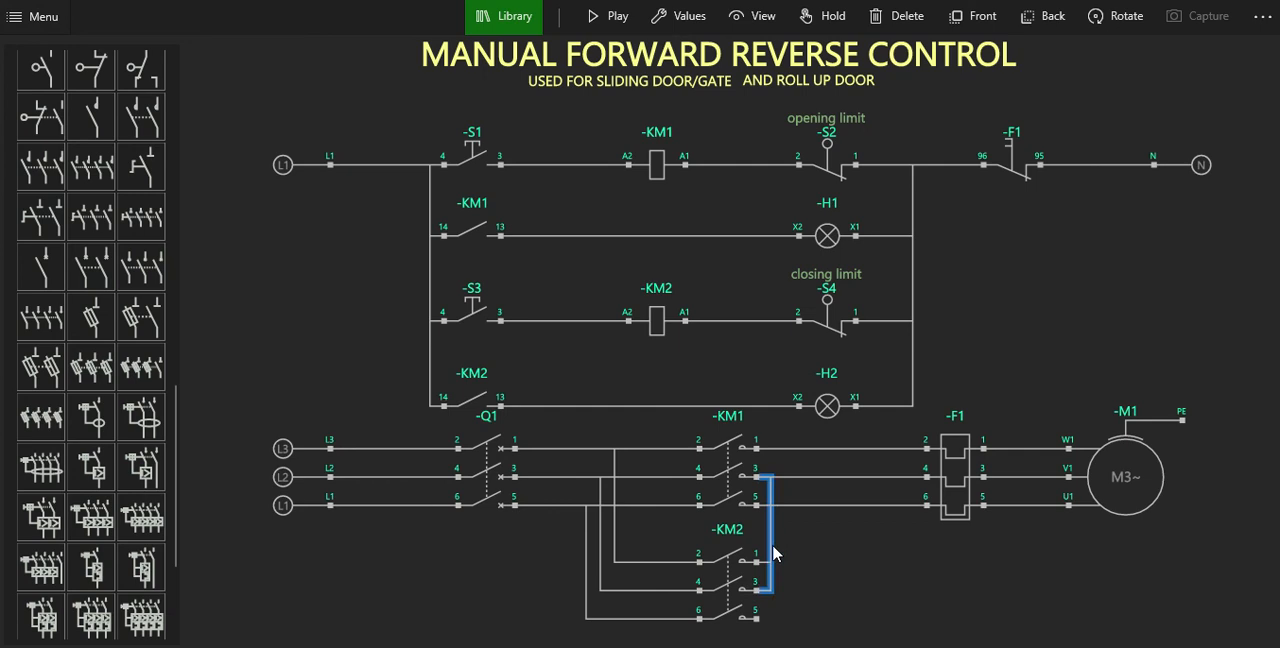
left_click(757, 619)
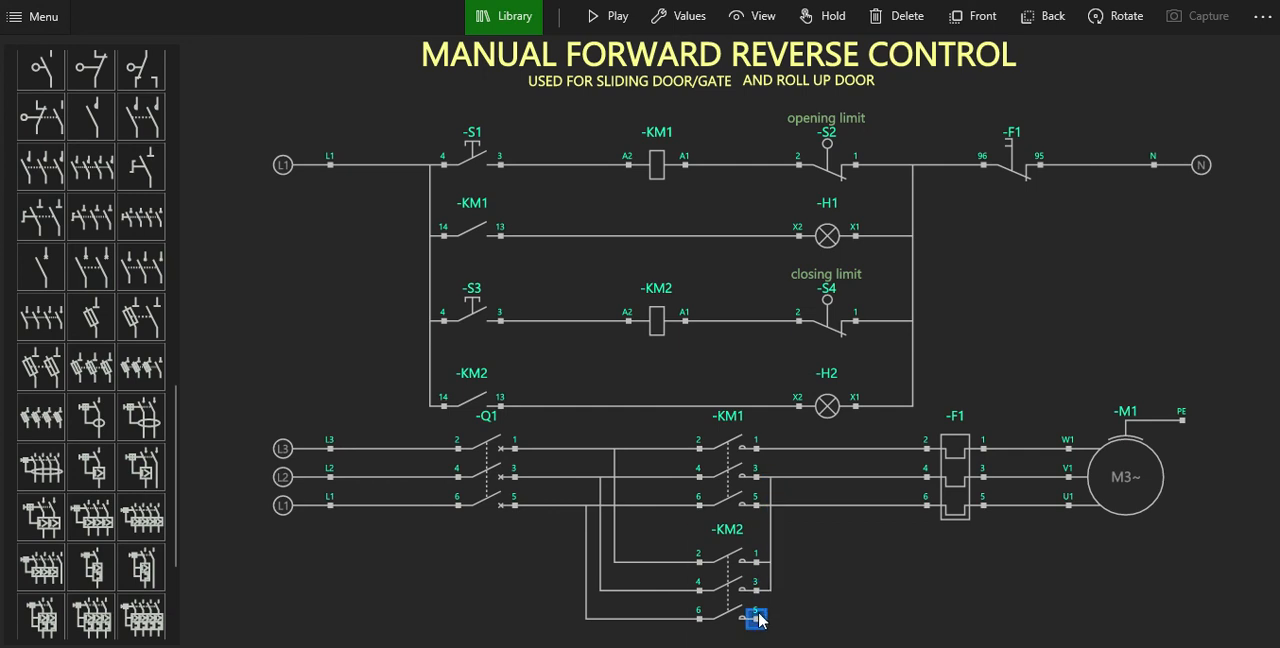
left_click(757, 448)
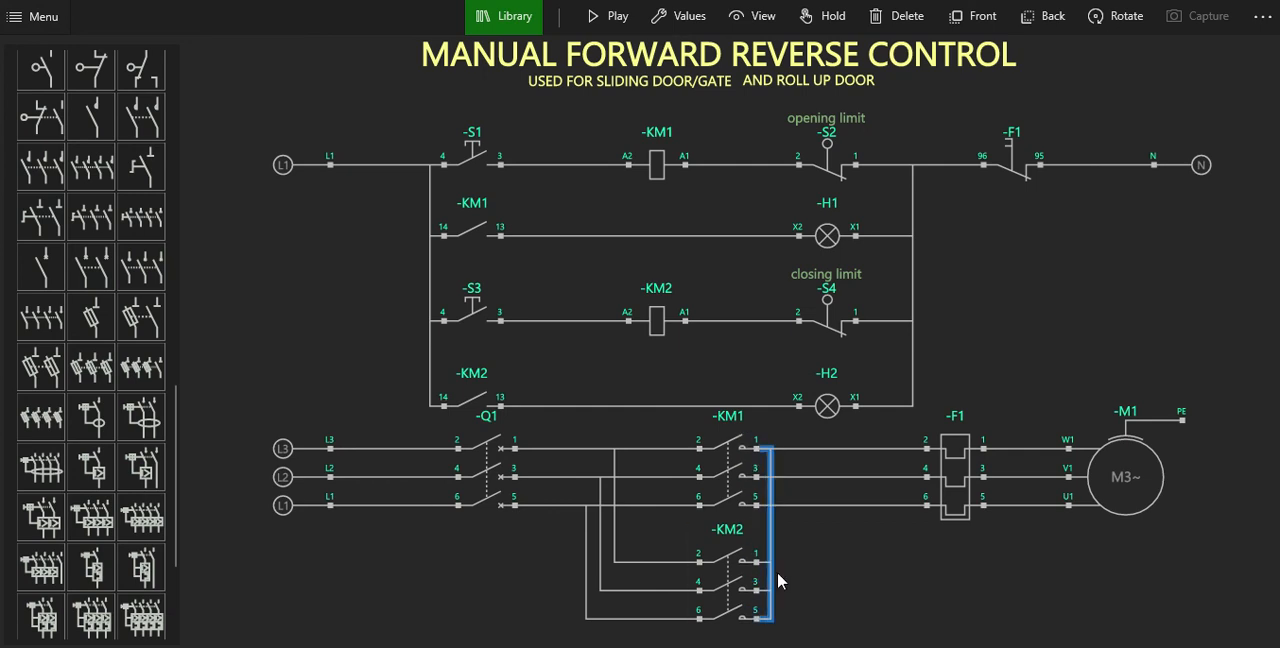
Spread the three vertical wire runs between the KM1 and KM2 outputs evenly apart so that none overlap.
left_click(776, 580)
left_click_drag(826, 572, 875, 572)
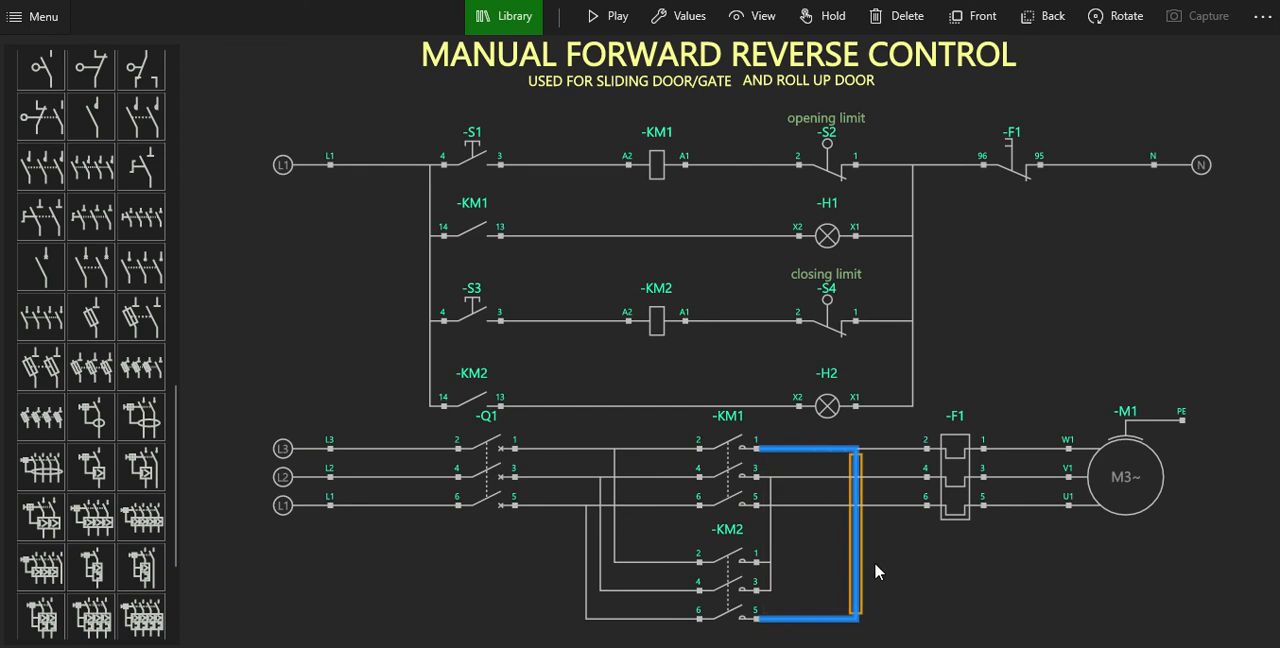
left_click(773, 585)
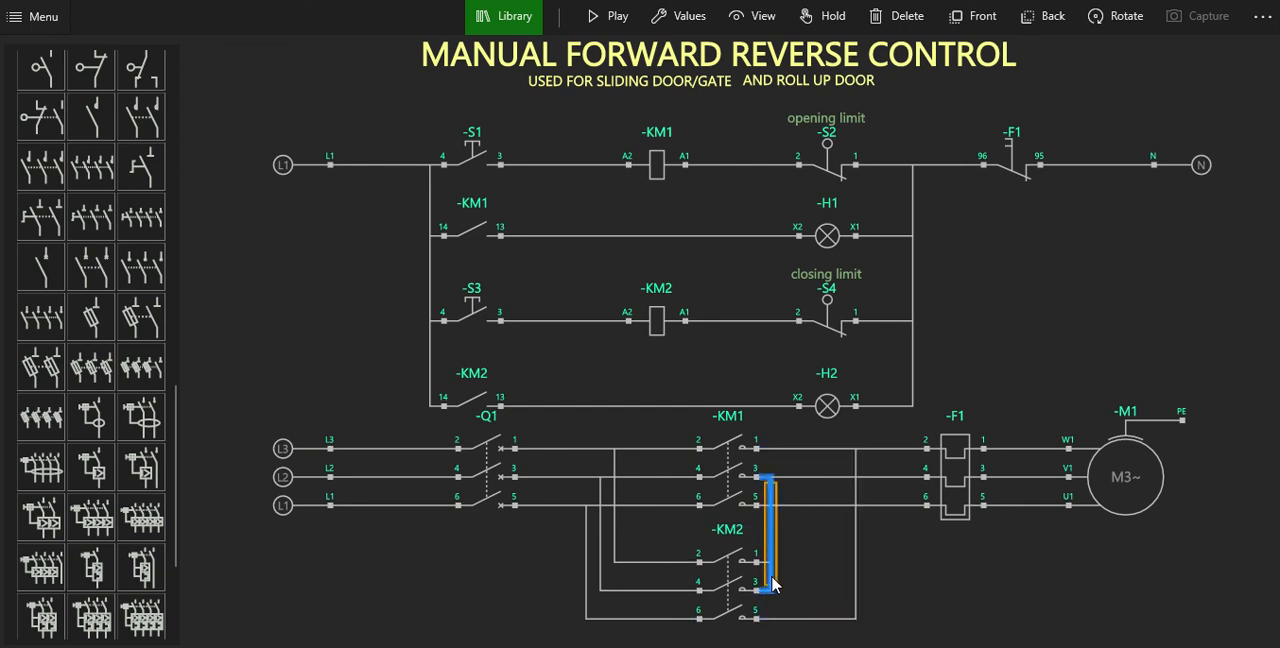
left_click_drag(771, 586, 822, 582)
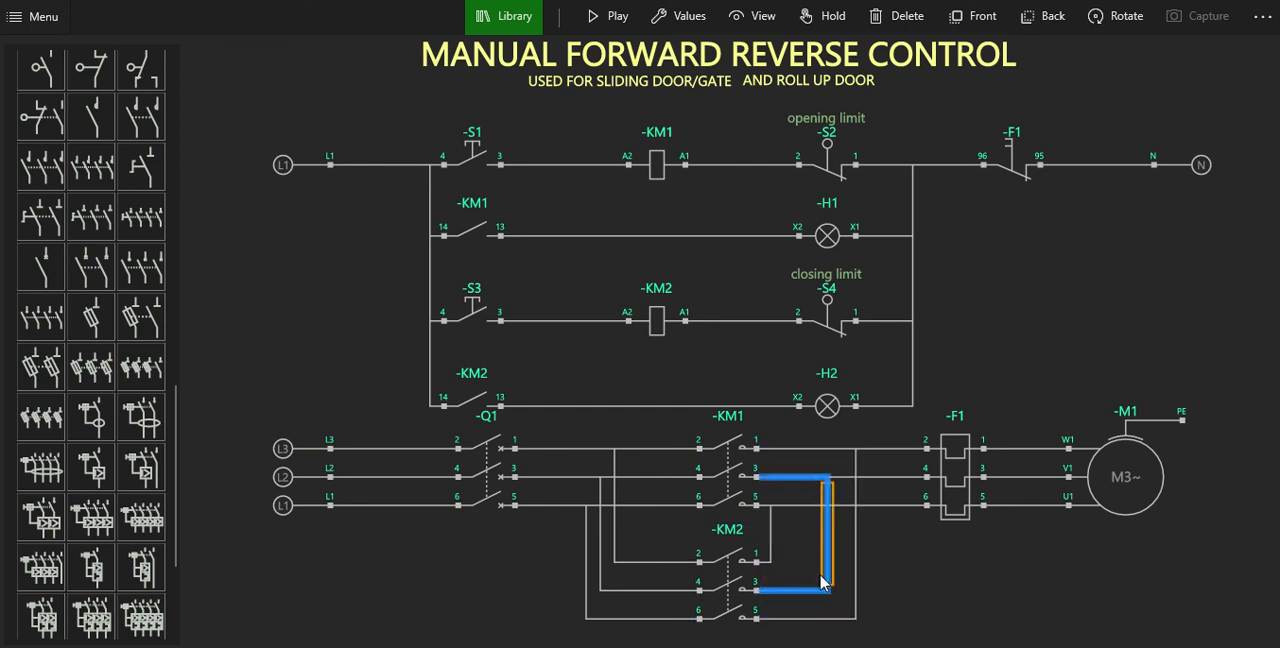
left_click(771, 555)
left_click_drag(786, 557, 810, 557)
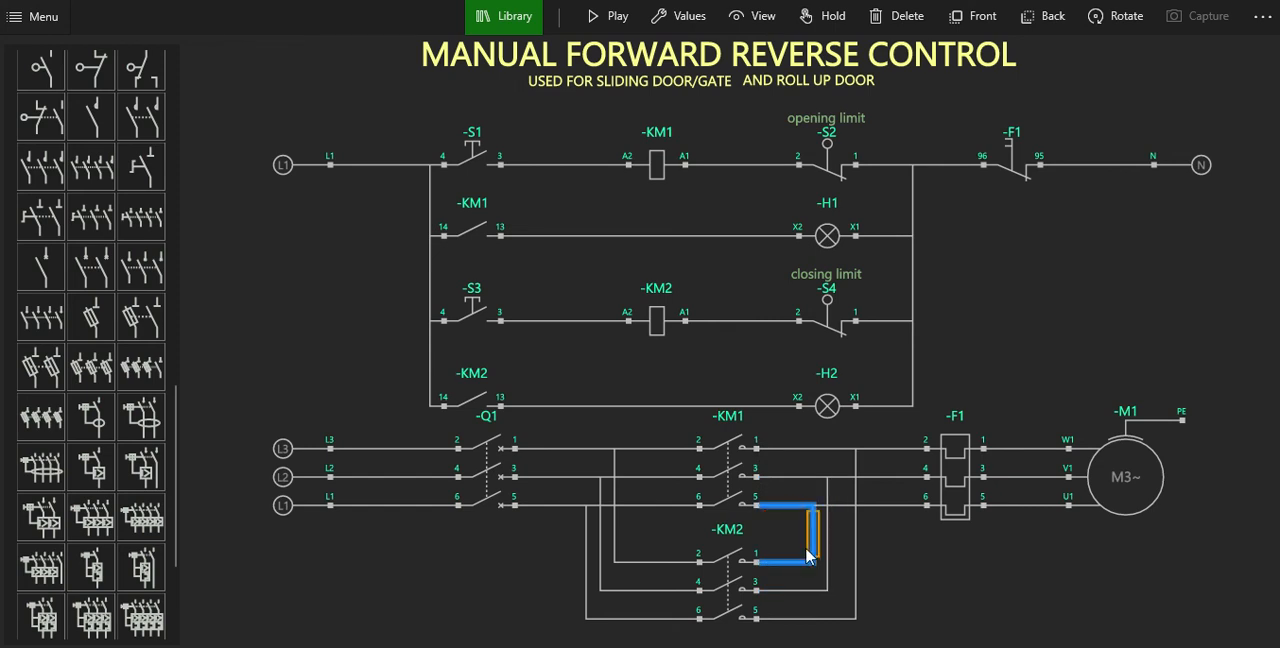
left_click(826, 556)
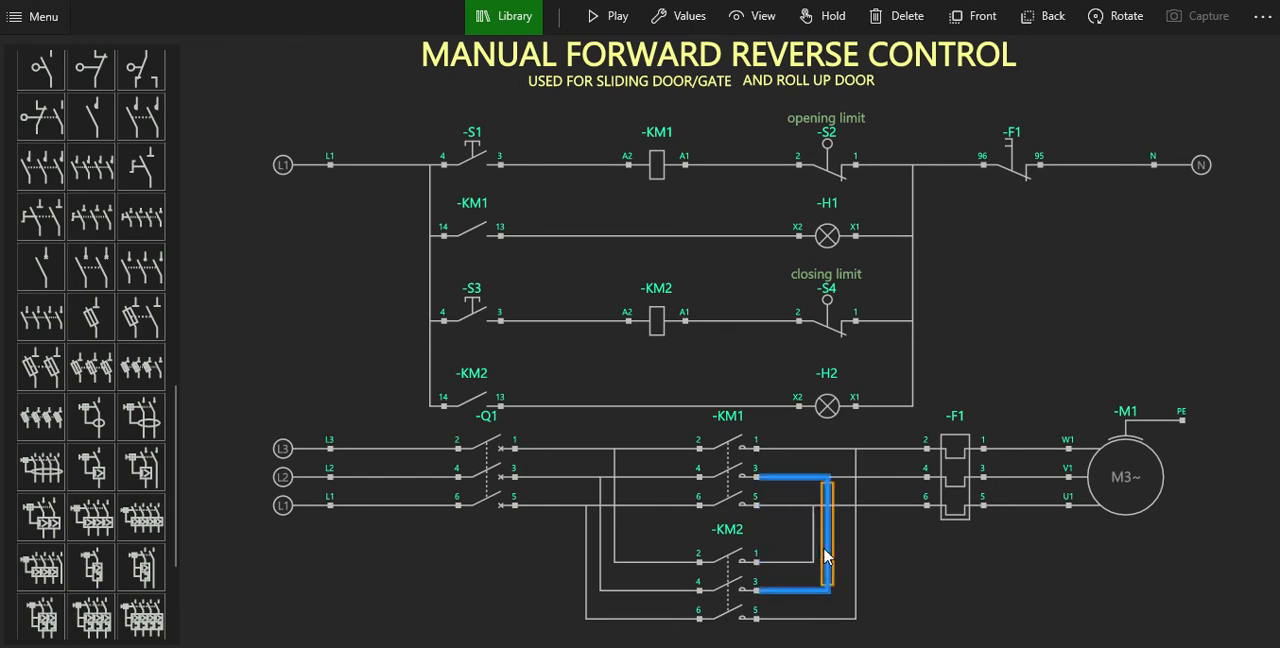
mouse_move(826, 556)
left_mouse_down()
mouse_move(843, 554)
mouse_move(833, 548)
left_mouse_up()
left_click(815, 548)
left_click(914, 565)
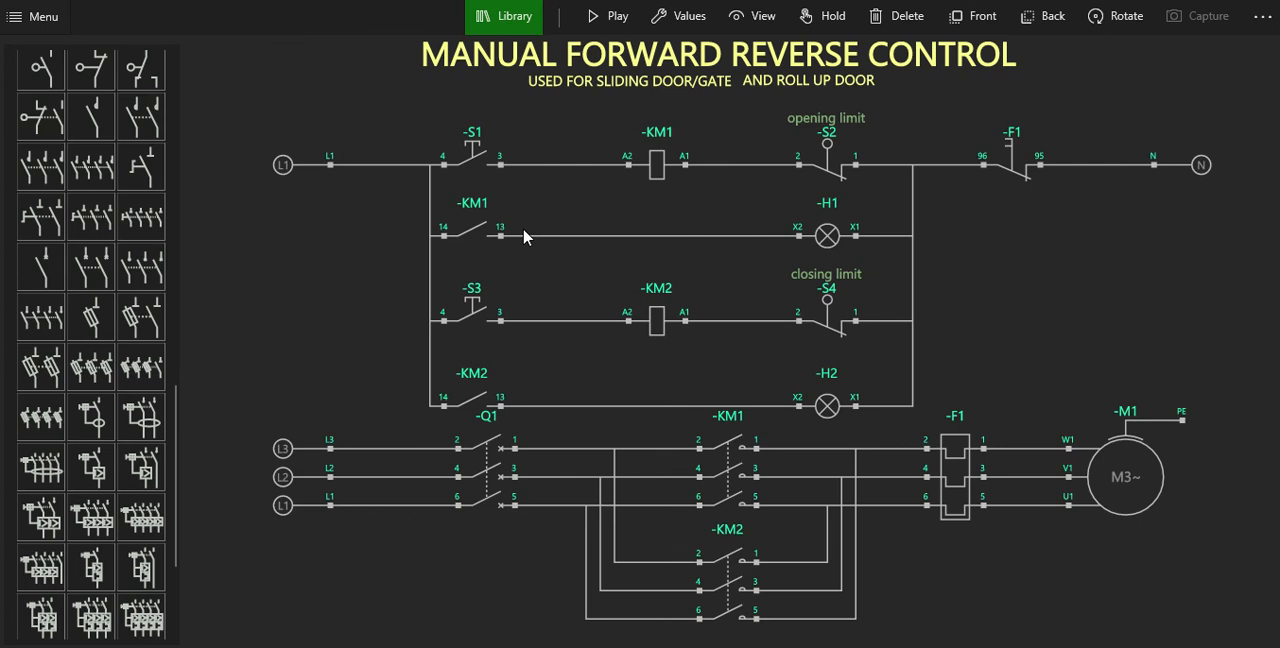
Start the simulation and operate and release pushbuttons S1 and S3 one after the other with breaker Q1 open.
left_click(592, 18)
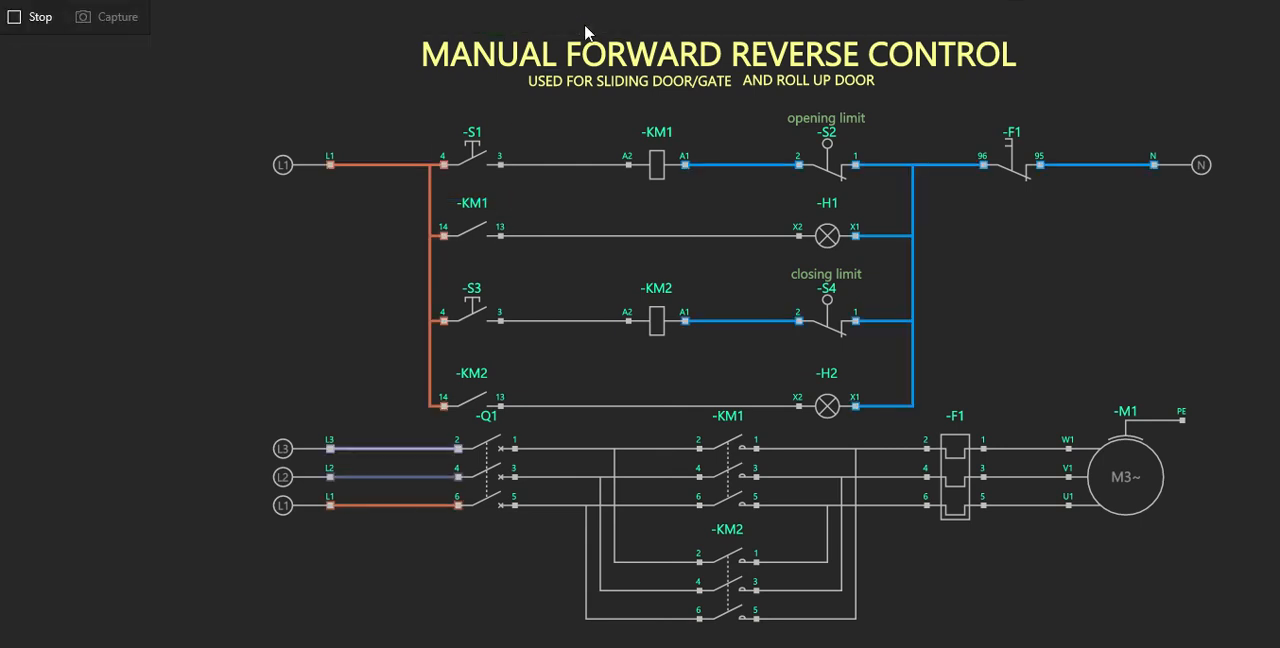
left_click(468, 151)
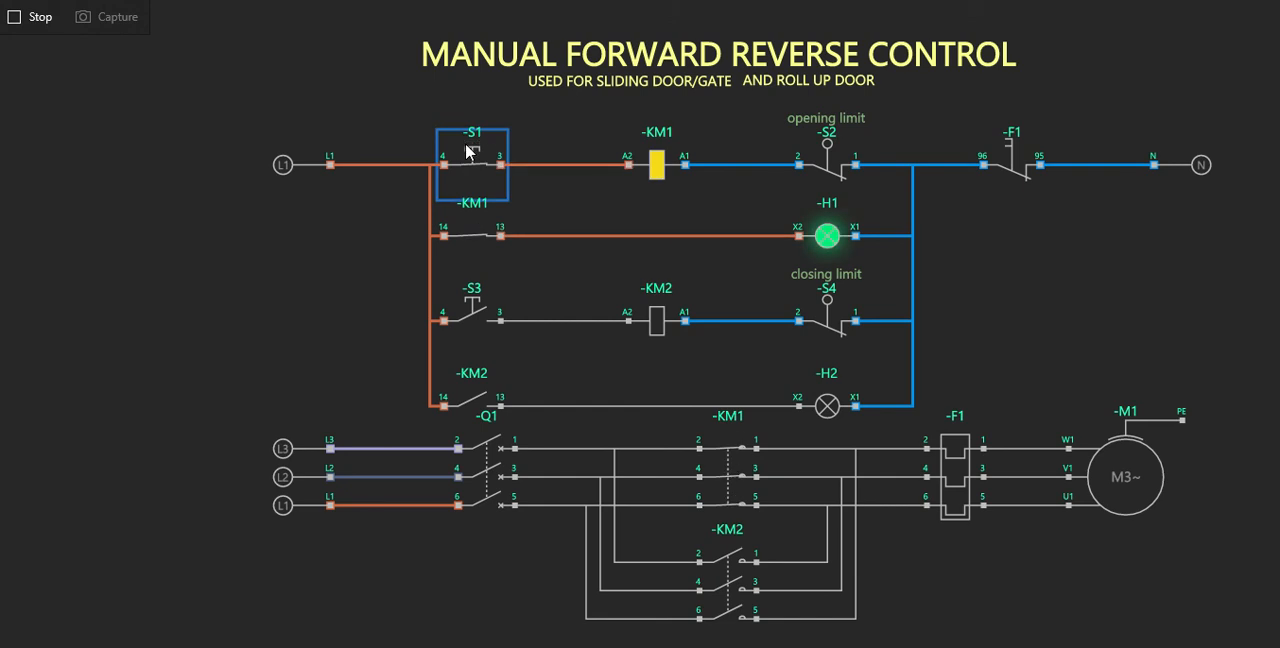
left_click(468, 151)
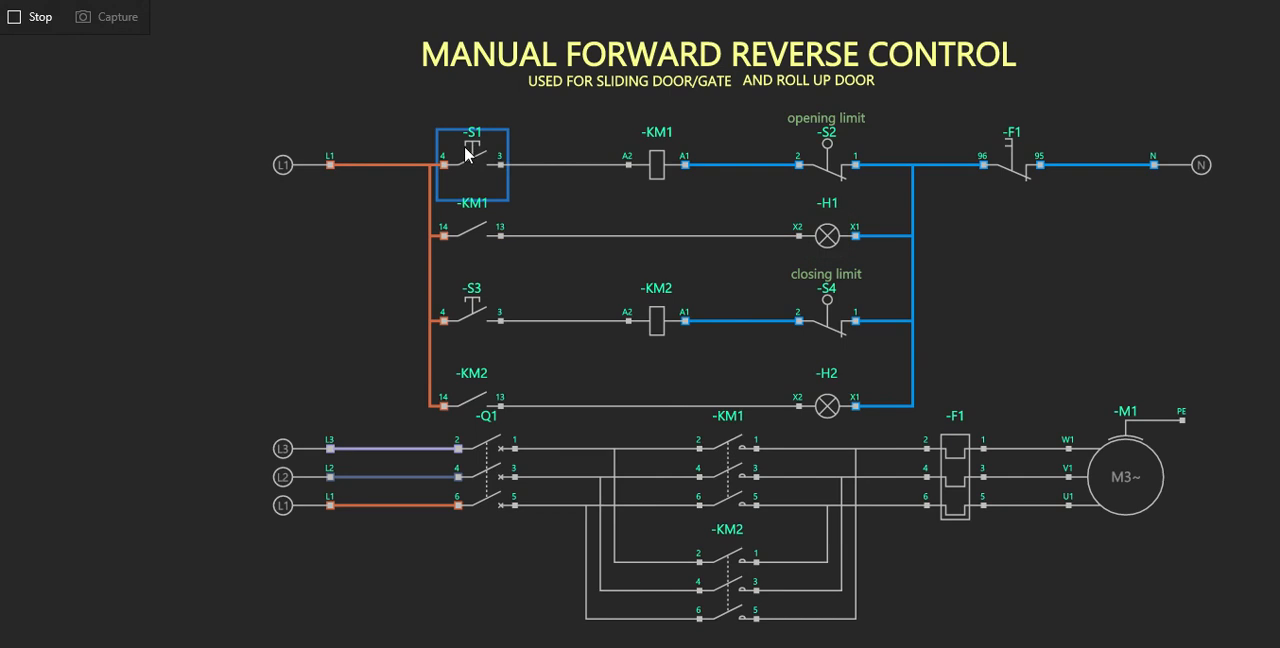
left_click(464, 316)
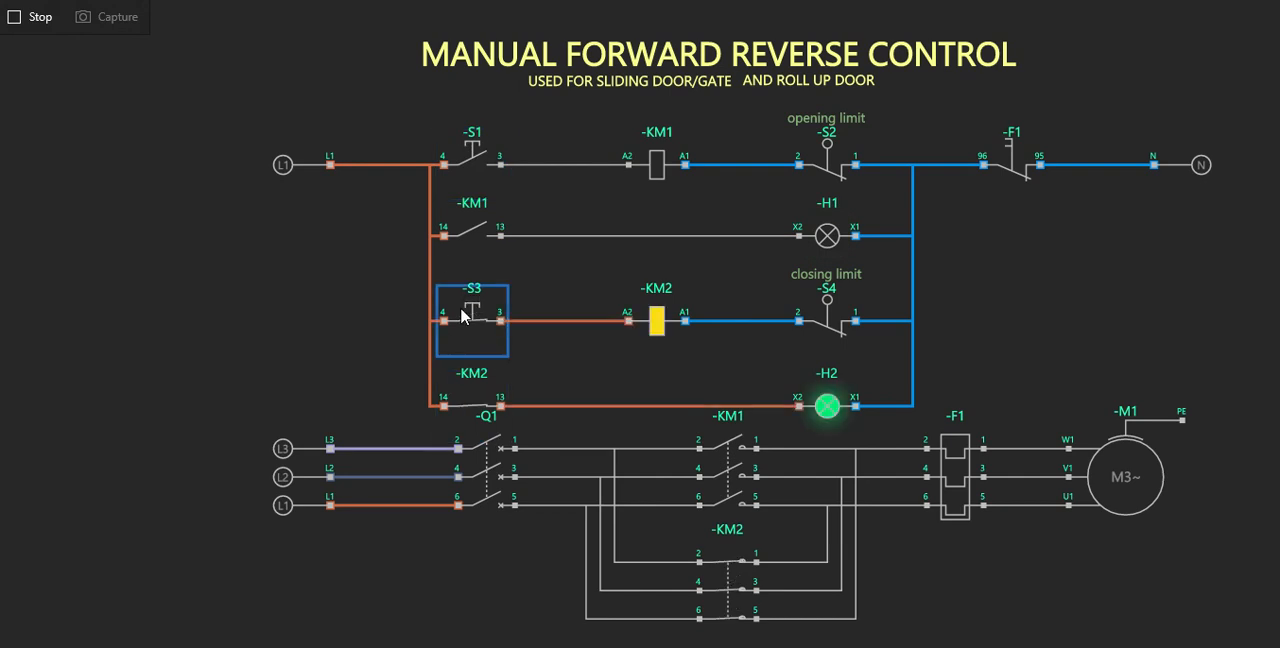
left_click(464, 316)
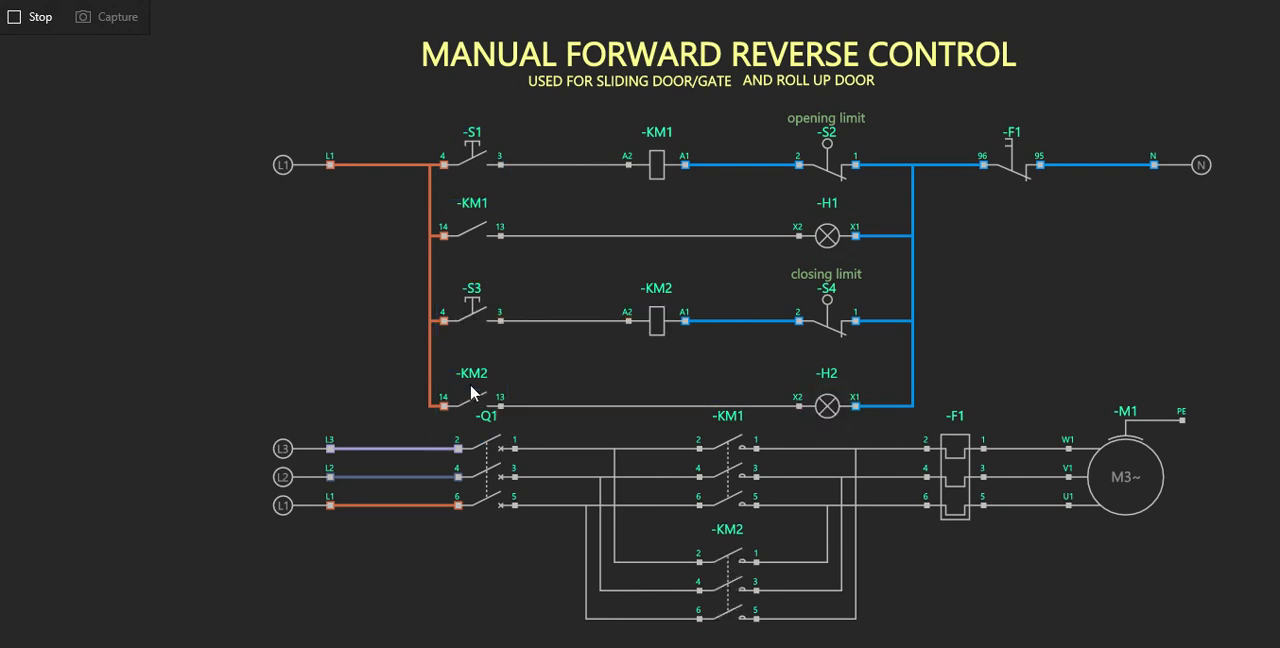
Close breaker Q1 and run the motor in both directions by operating S1 and S3 in turn.
left_click(497, 499)
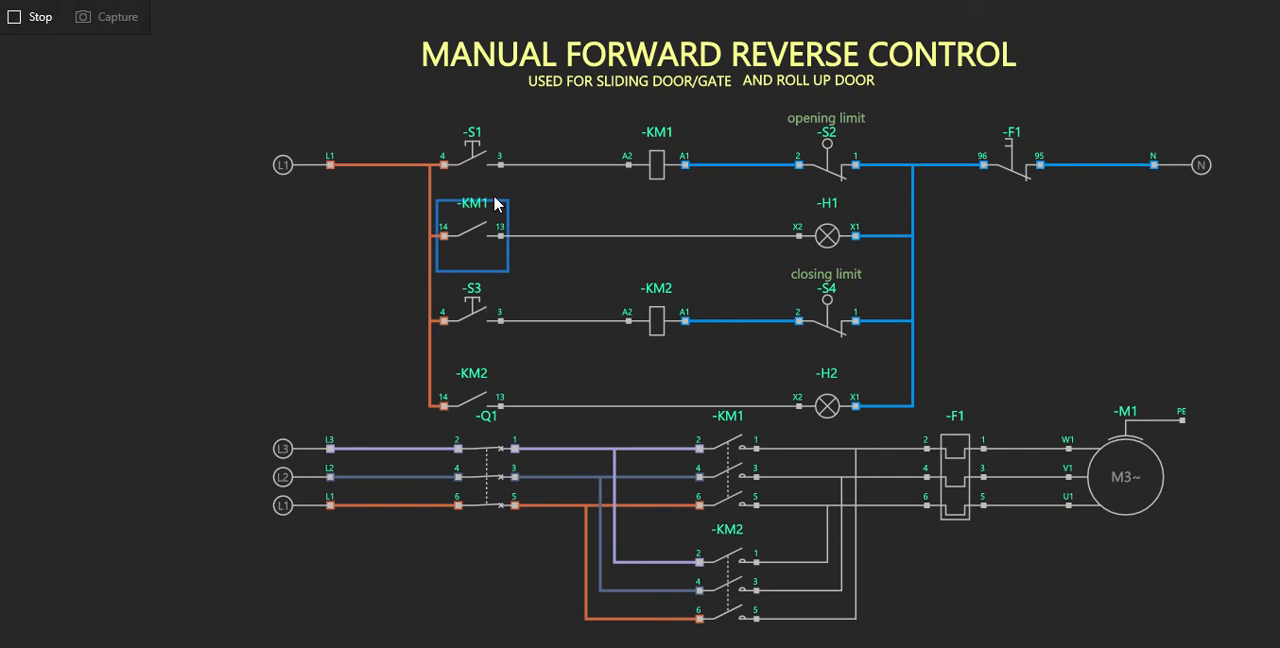
left_click(485, 169)
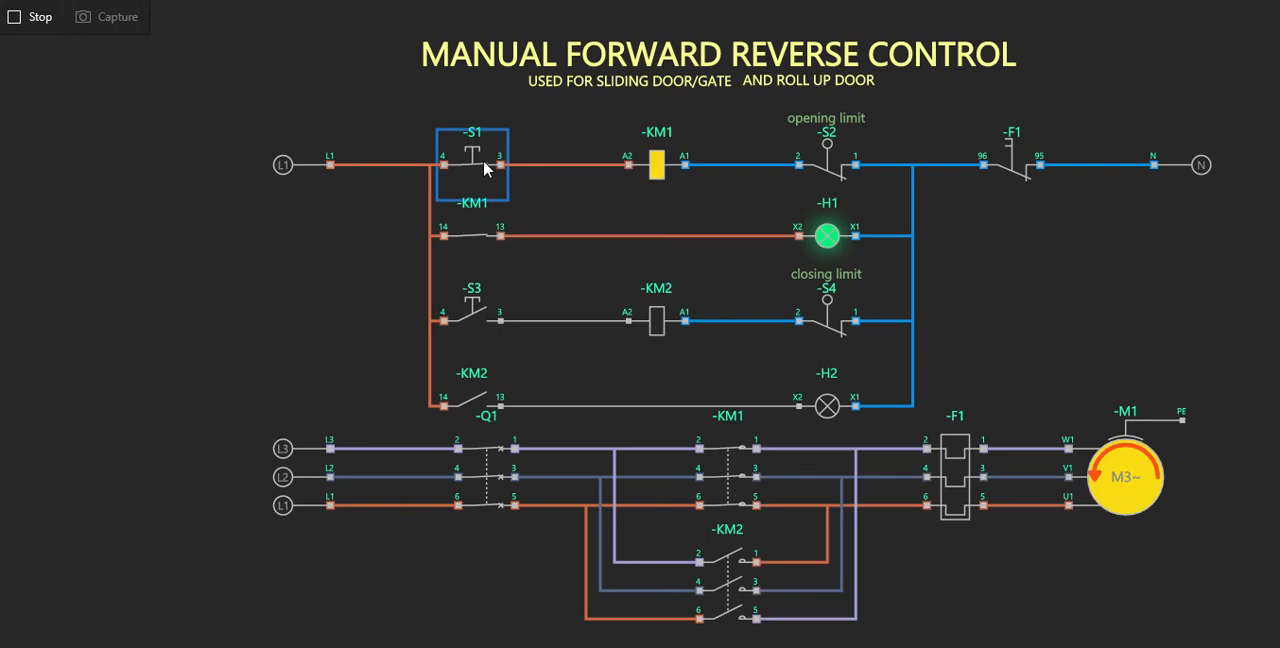
left_click(478, 326)
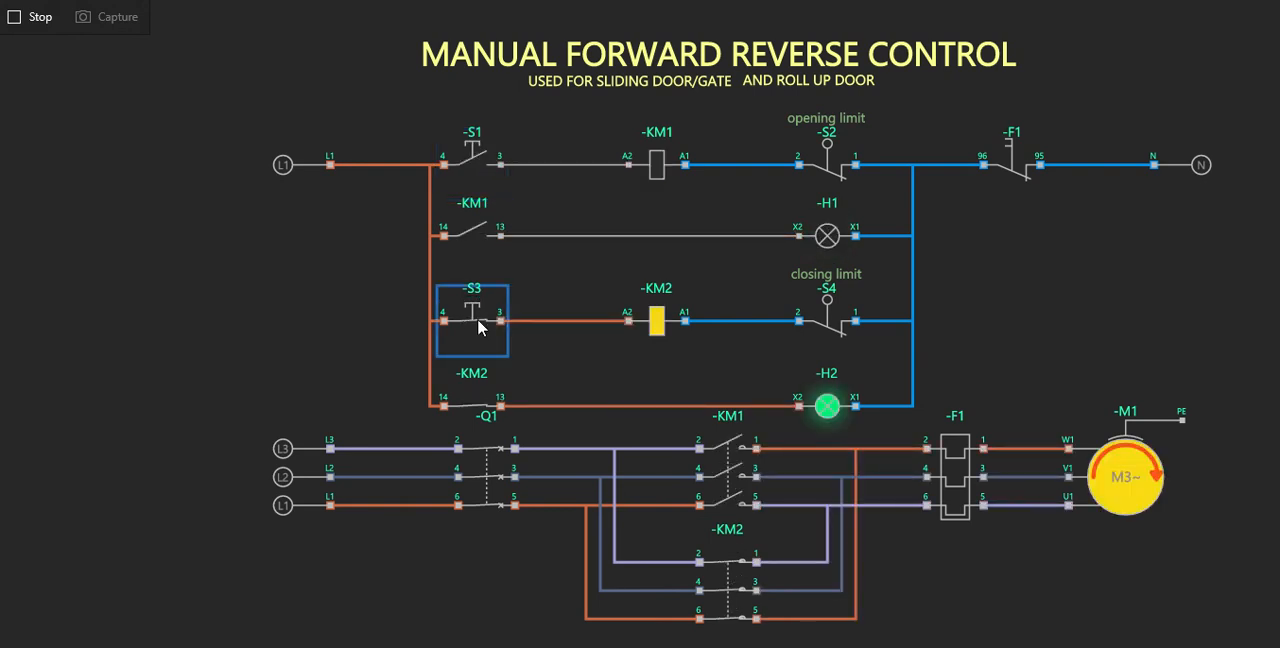
left_click_drag(406, 259, 375, 245)
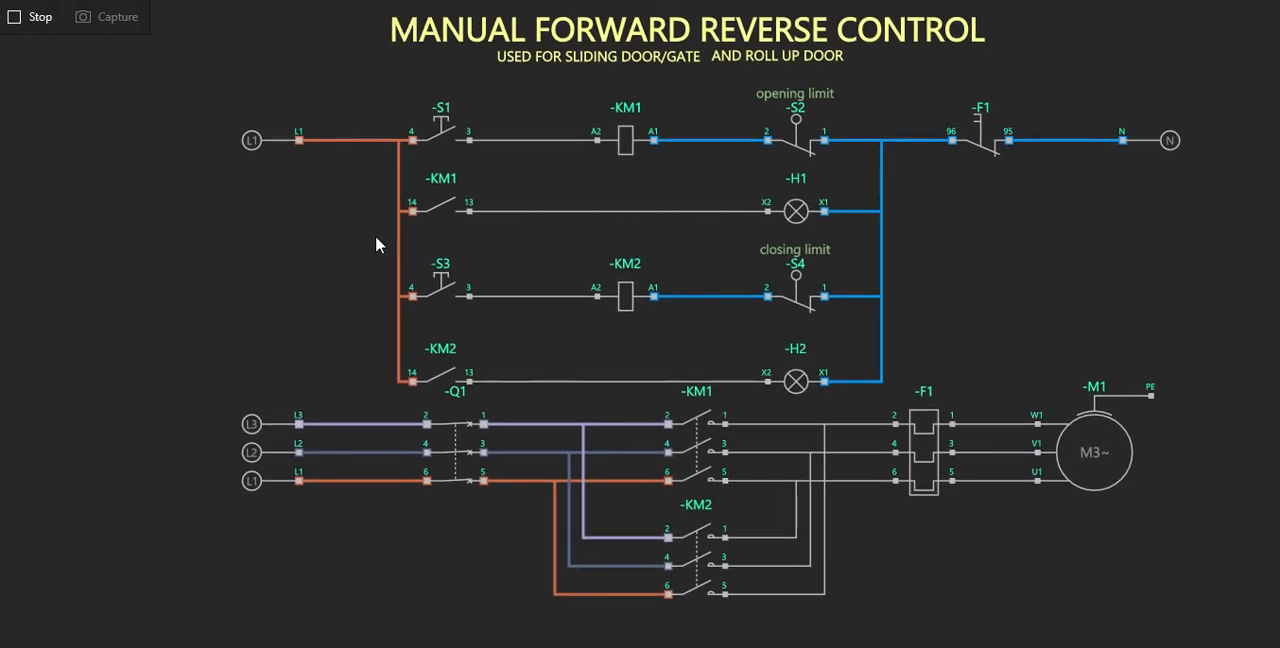
Run the motor alternately in both directions with pushbuttons S1 and S3 once more and stop the simulation.
left_click(446, 130)
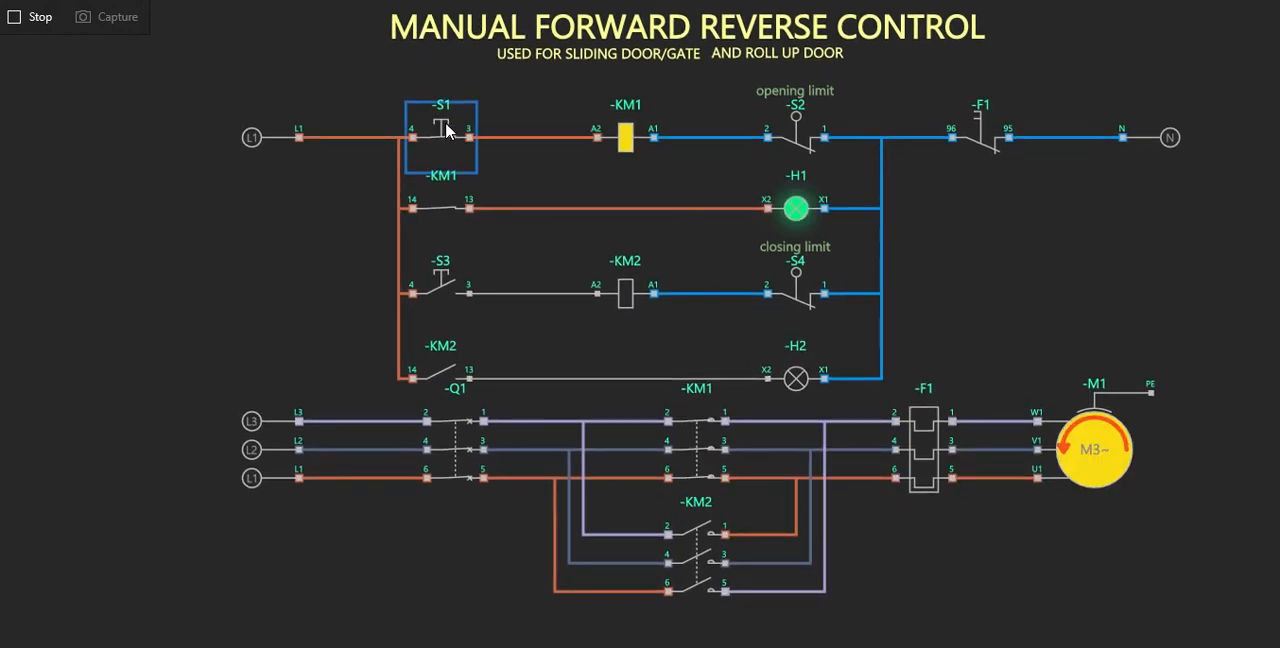
left_click(434, 281)
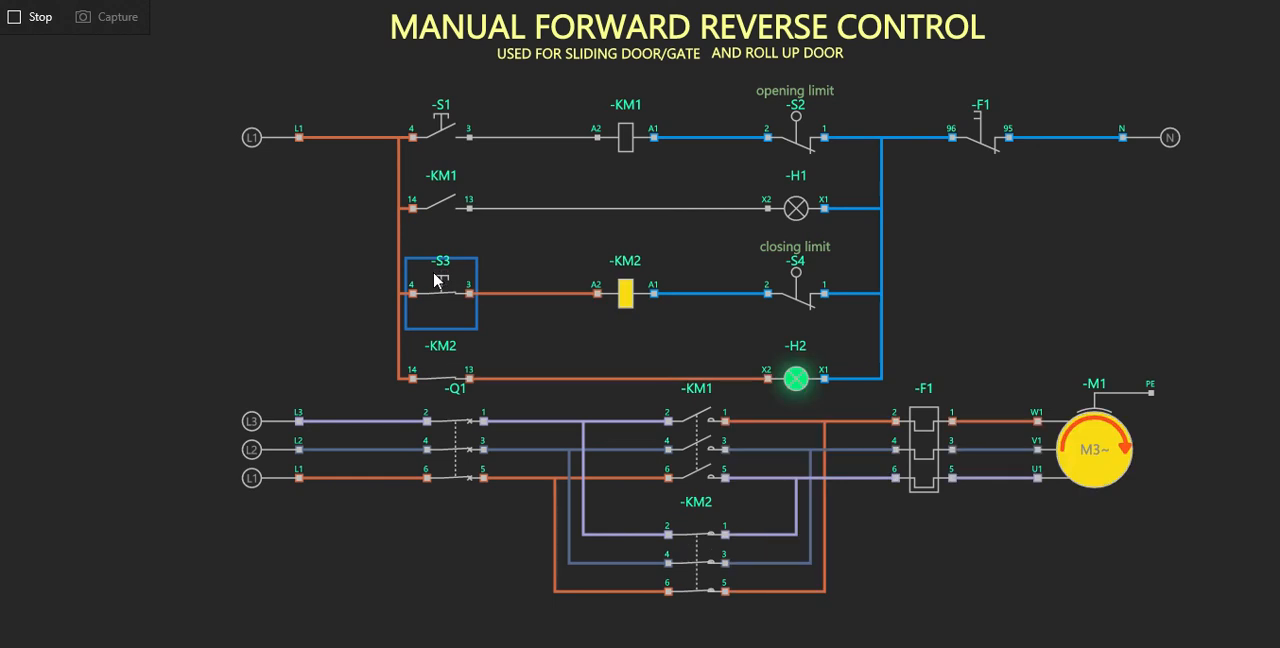
left_click(435, 140)
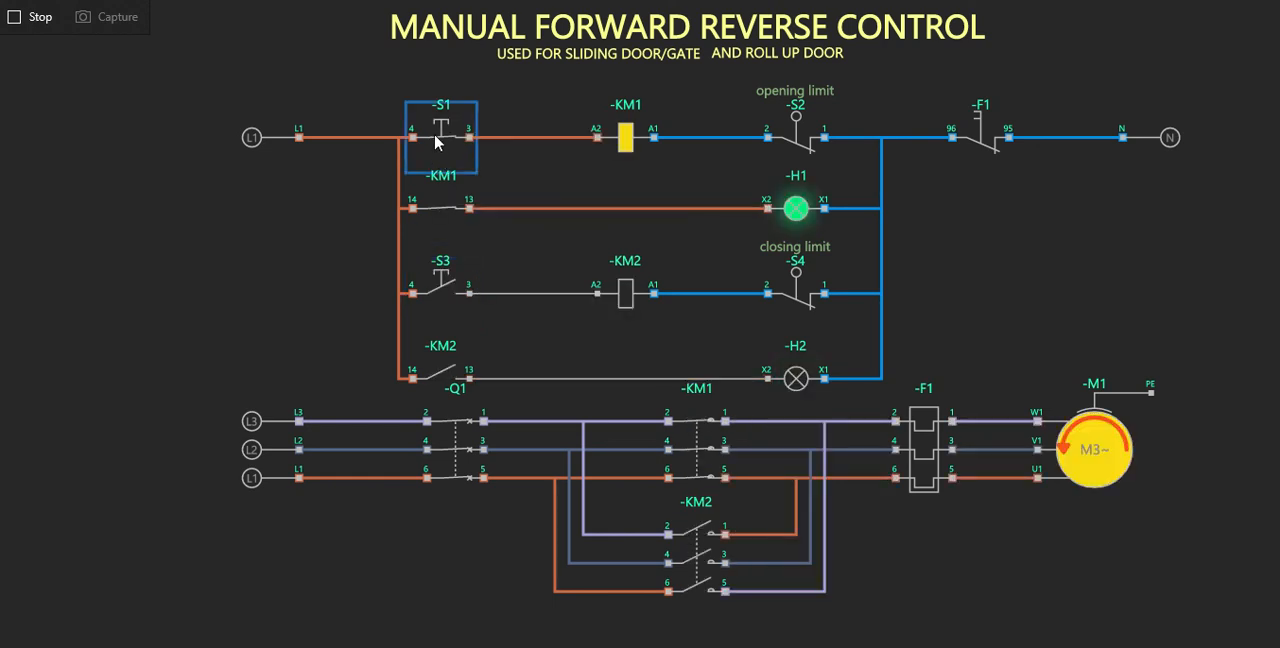
left_click(441, 285)
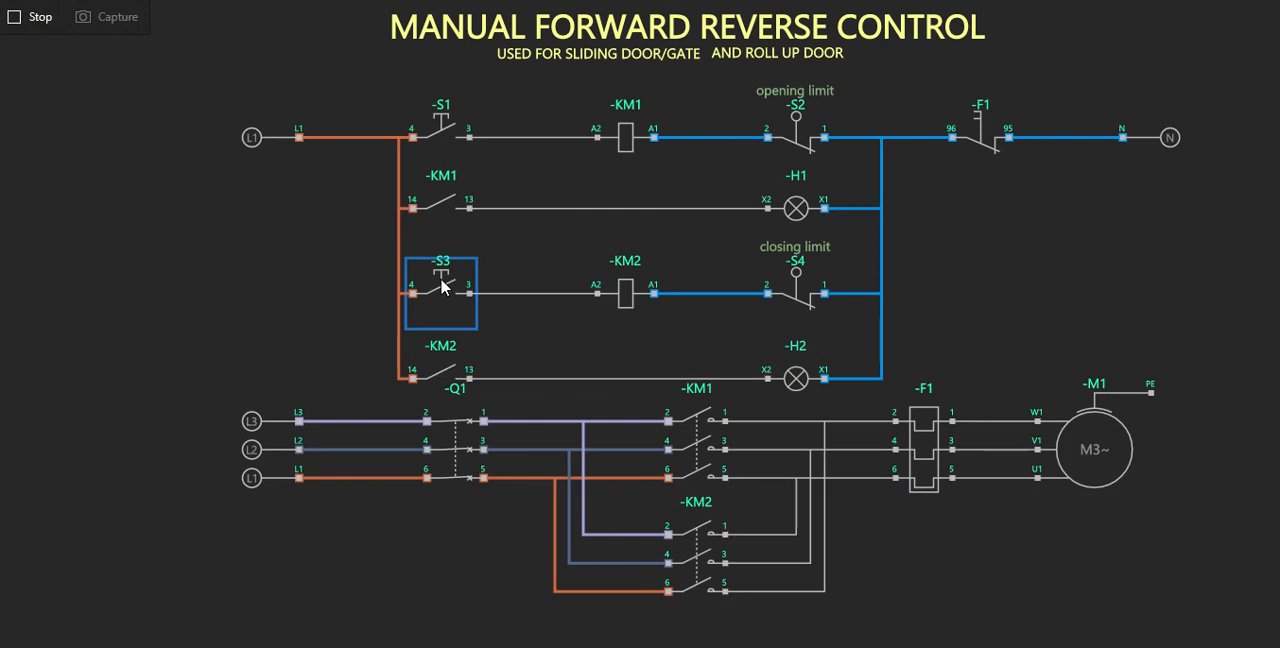
left_click(23, 17)
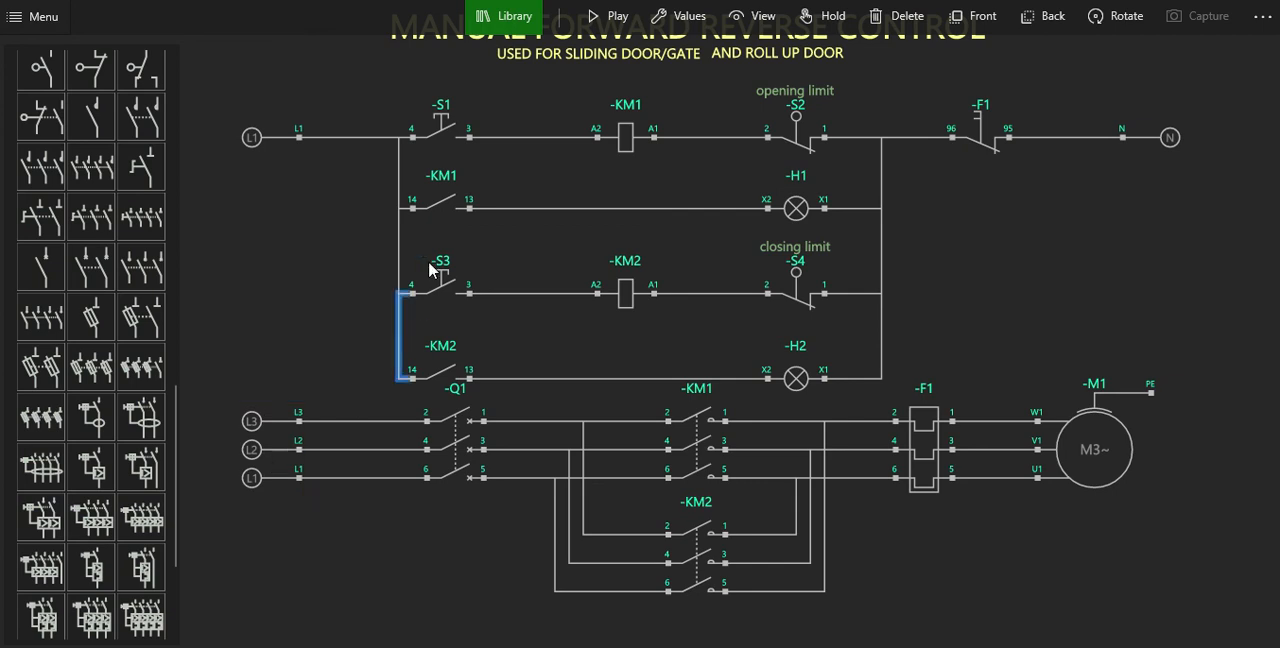
Shift the three-phase supply and breaker Q1 down one grid step, keeping their terminals in line with each other.
left_click(451, 214)
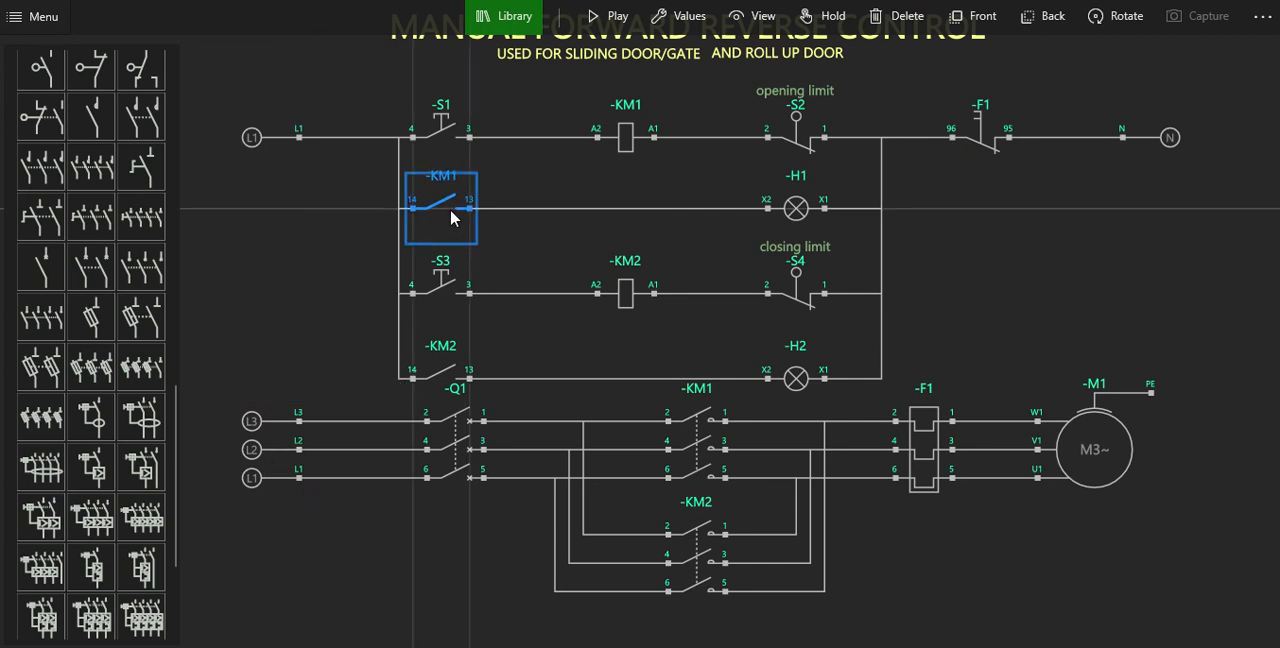
left_click(351, 265)
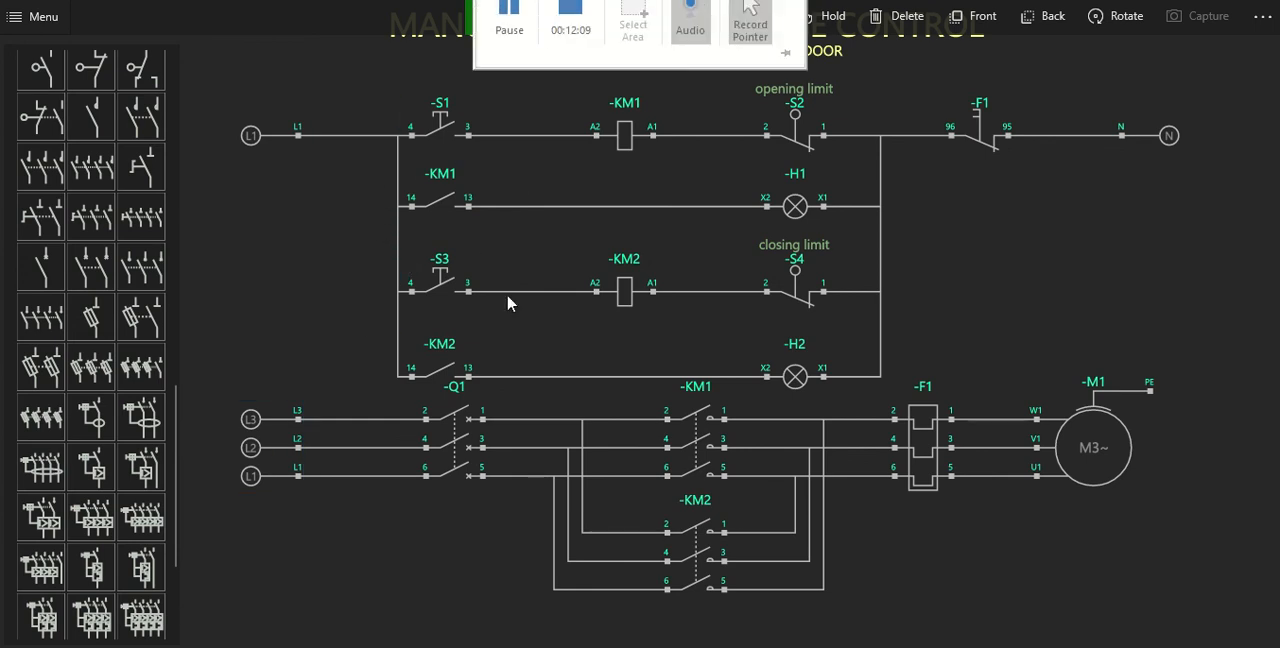
left_click(292, 444)
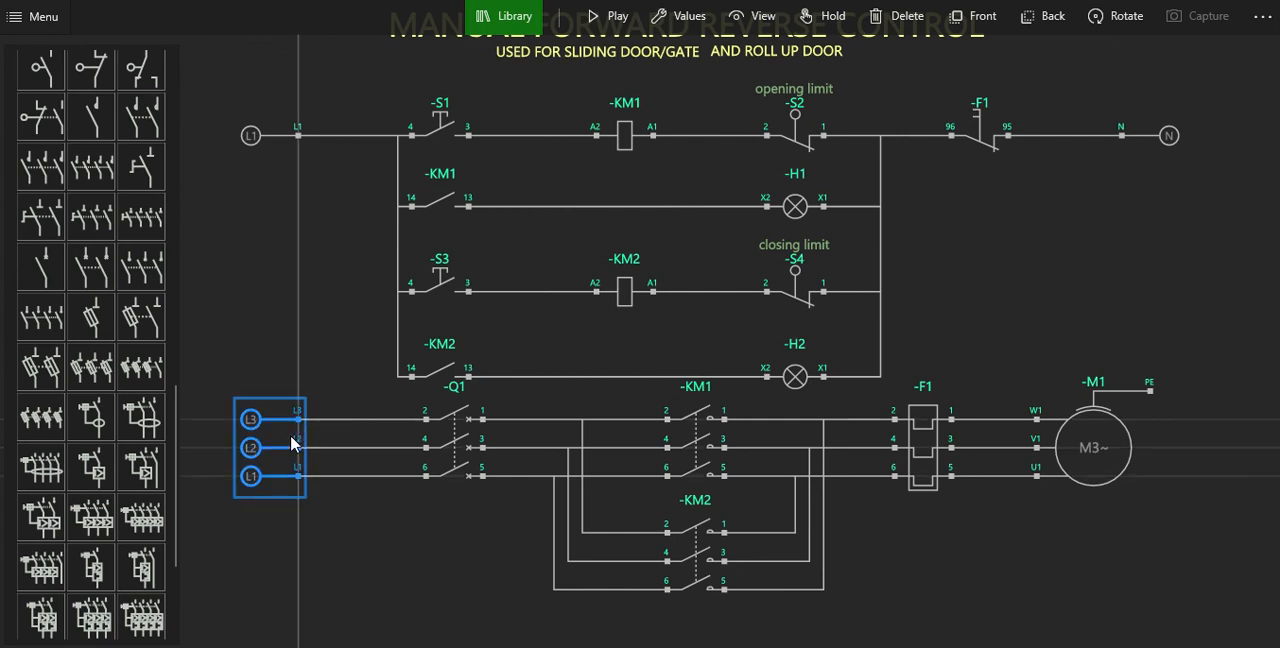
left_click_drag(292, 444, 294, 472)
left_click(455, 463)
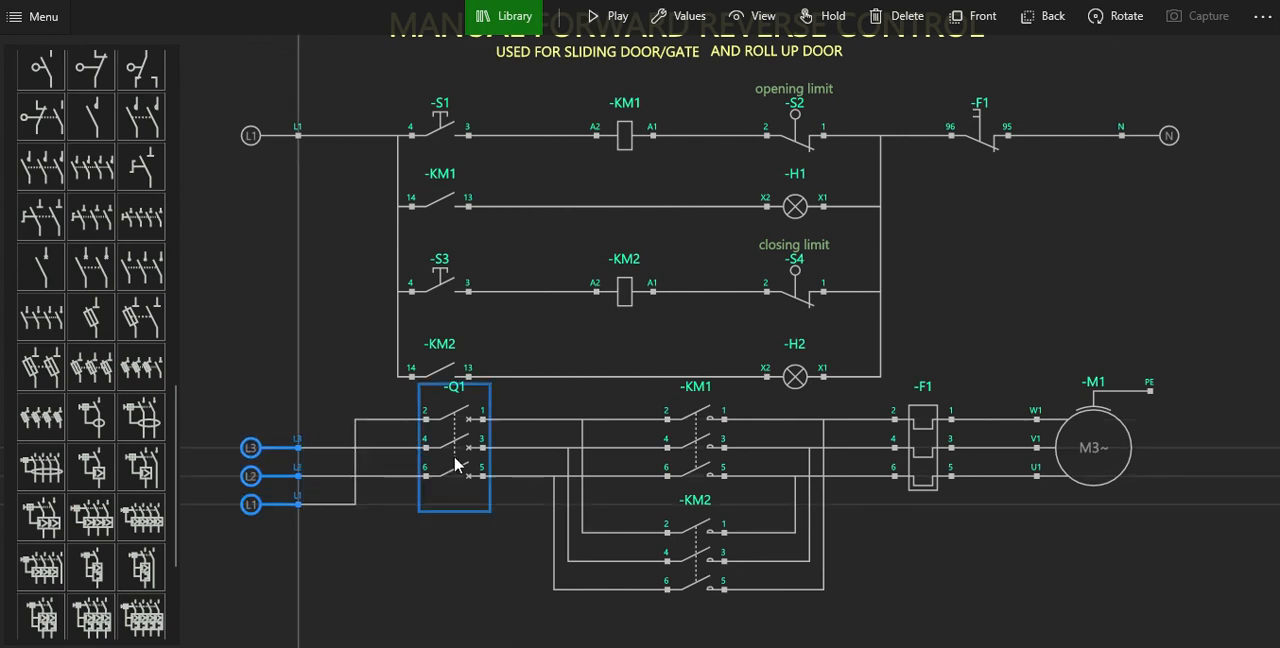
left_click_drag(474, 451, 470, 483)
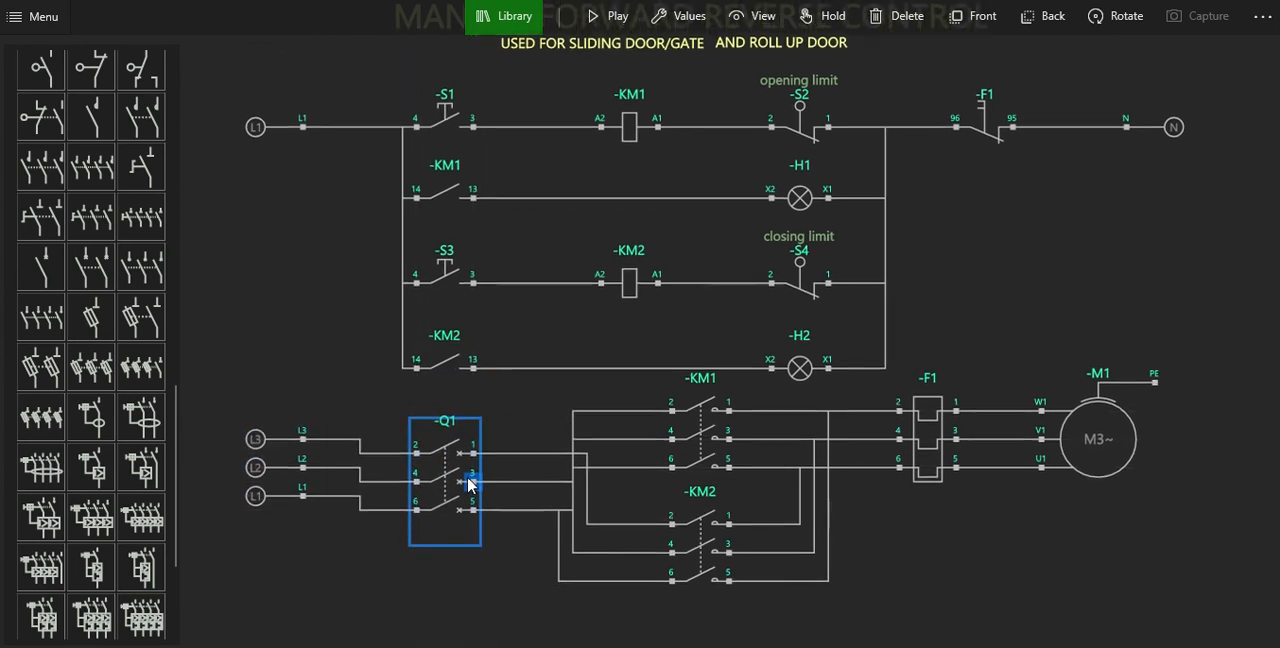
left_click(565, 508)
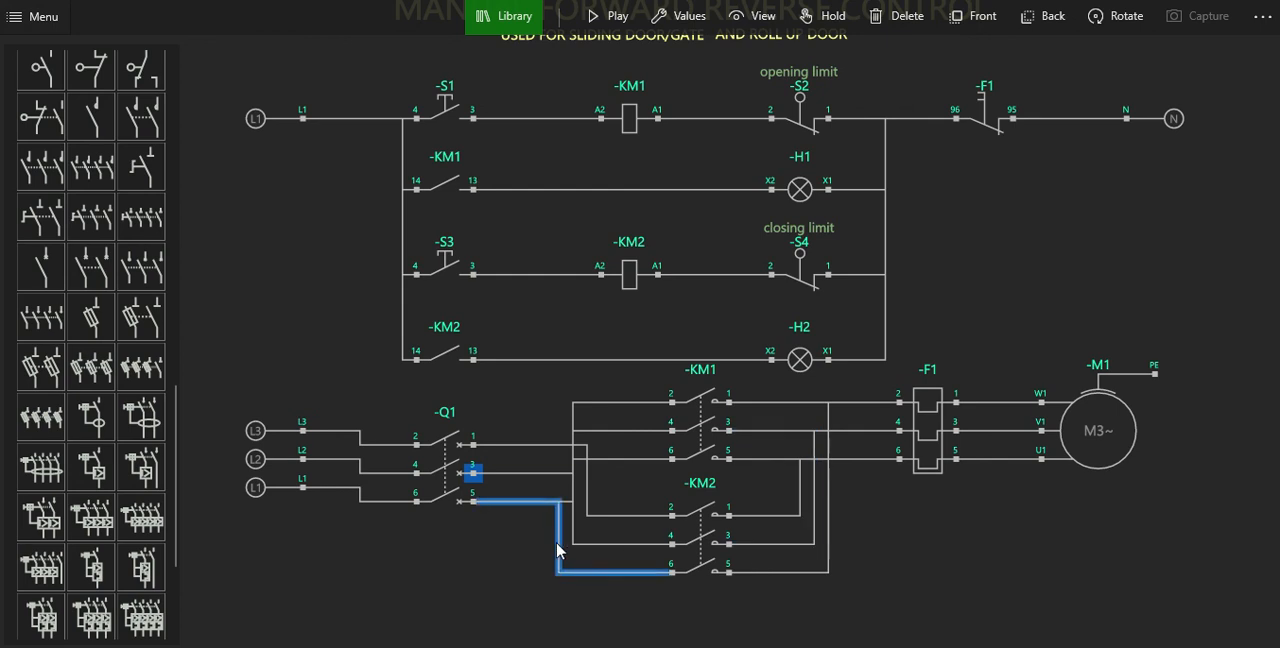
left_click(461, 497)
left_click_drag(461, 497, 462, 483)
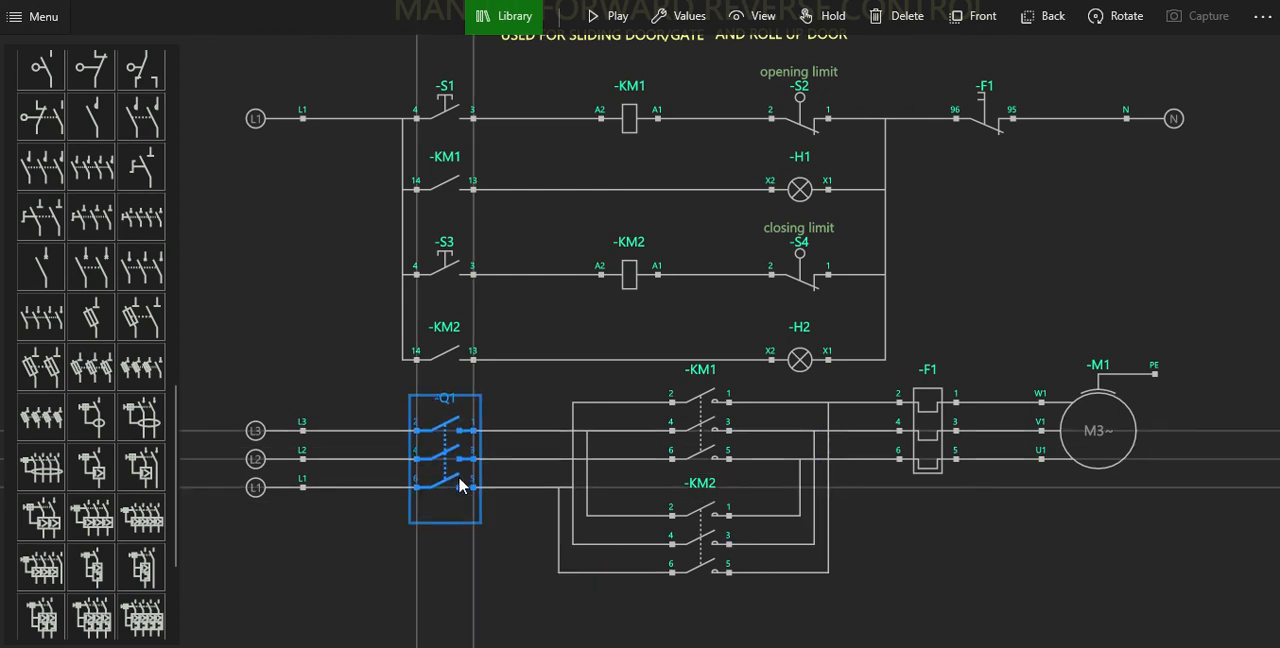
Move power contactors KM2 and KM1, overload relay F1 and motor M1 down so the power circuit lines up with Q1.
left_click(727, 455)
left_click_drag(721, 557, 714, 605)
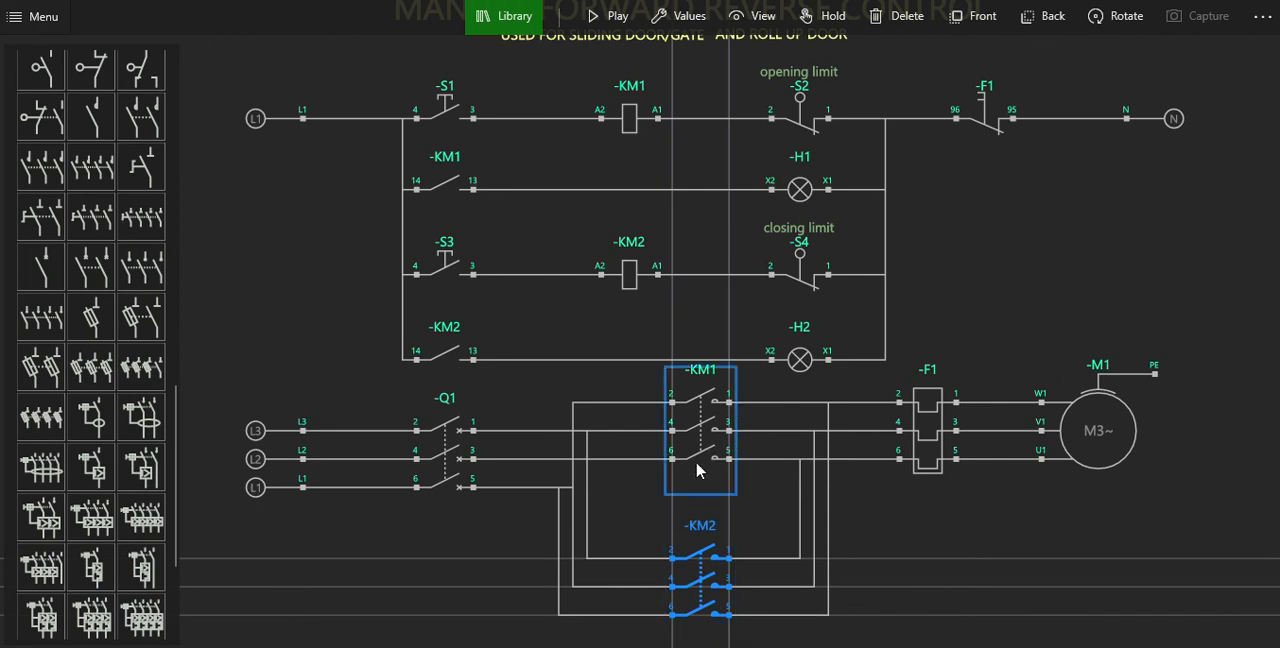
mouse_move(697, 471)
left_mouse_down()
mouse_move(702, 503)
mouse_move(704, 487)
left_mouse_up()
left_click_drag(938, 430, 942, 458)
left_click_drag(1090, 428, 1108, 458)
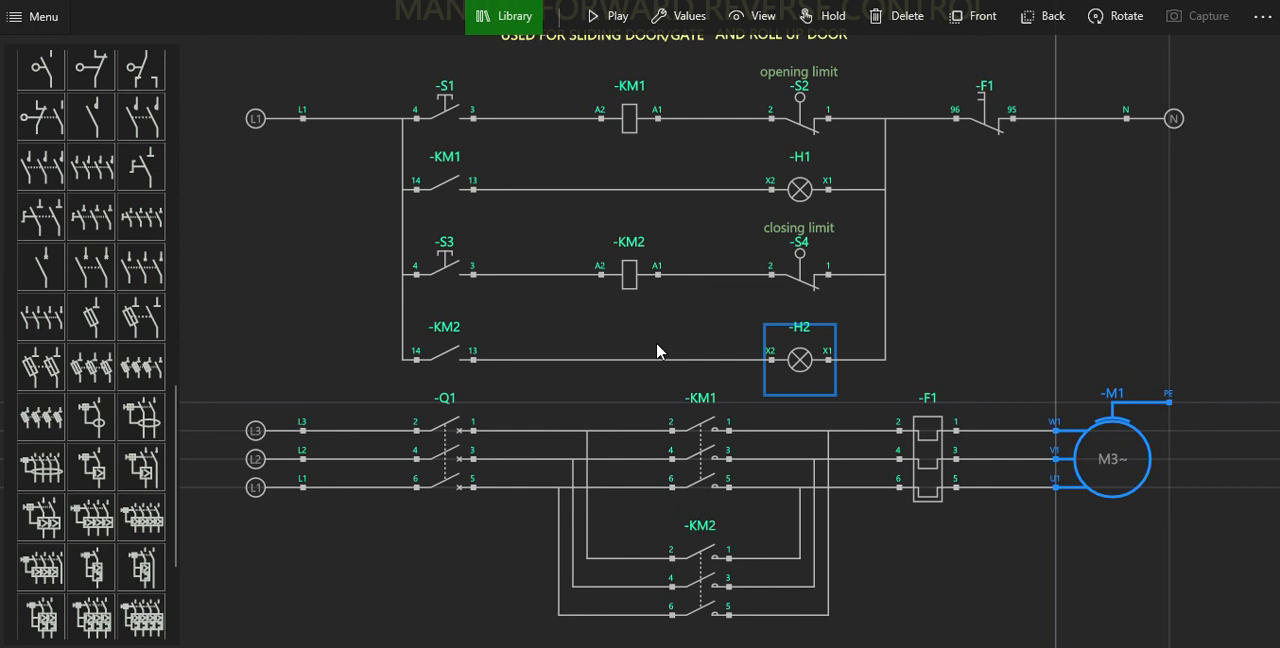
Move the auxiliary KM1 contact and lamp H1 up closer to the S1 rung, keeping their wire straight.
left_click_drag(448, 216, 447, 198)
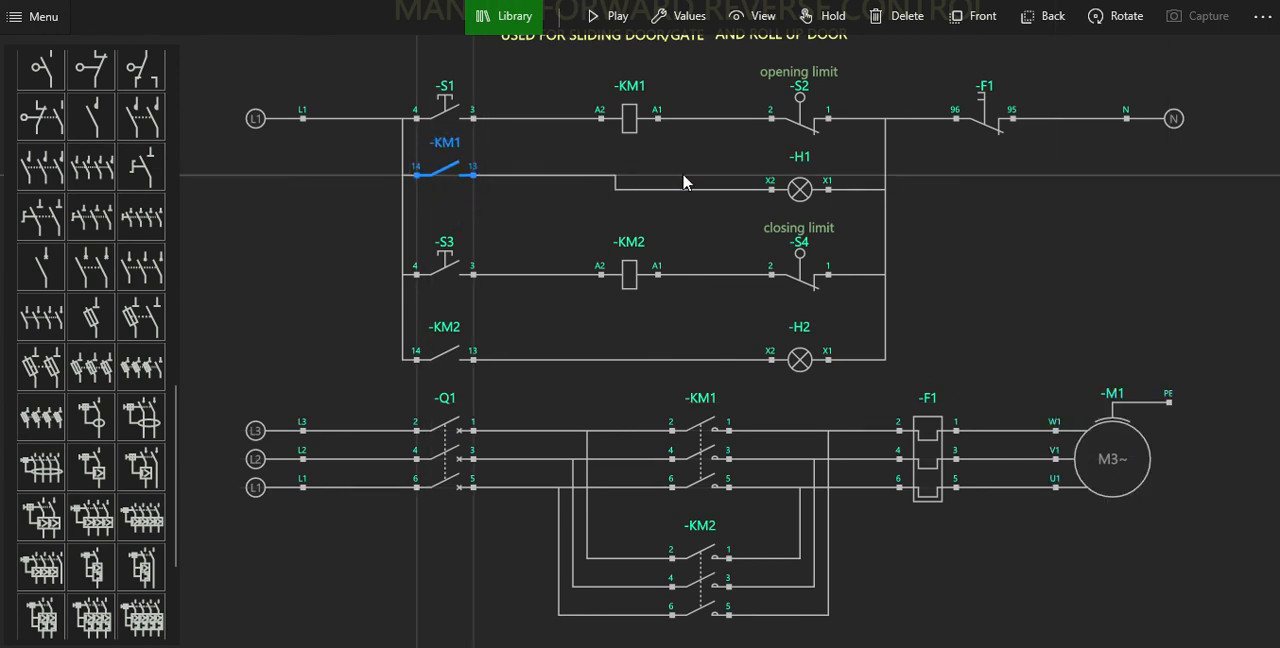
left_click(790, 189)
left_click_drag(795, 190, 800, 176)
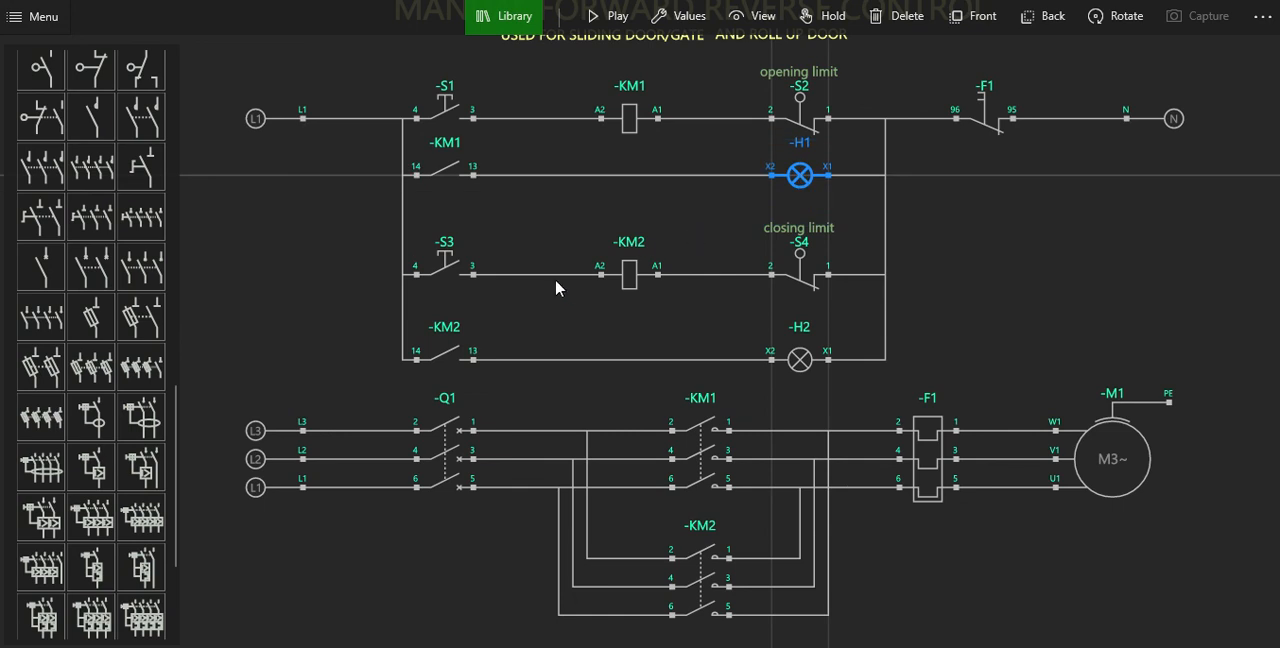
Move pushbutton S3, coil KM2 and limit switch S4 up together onto one straight rung closer to the H1 rung.
left_click_drag(474, 307, 474, 278)
left_click_drag(614, 277, 617, 236)
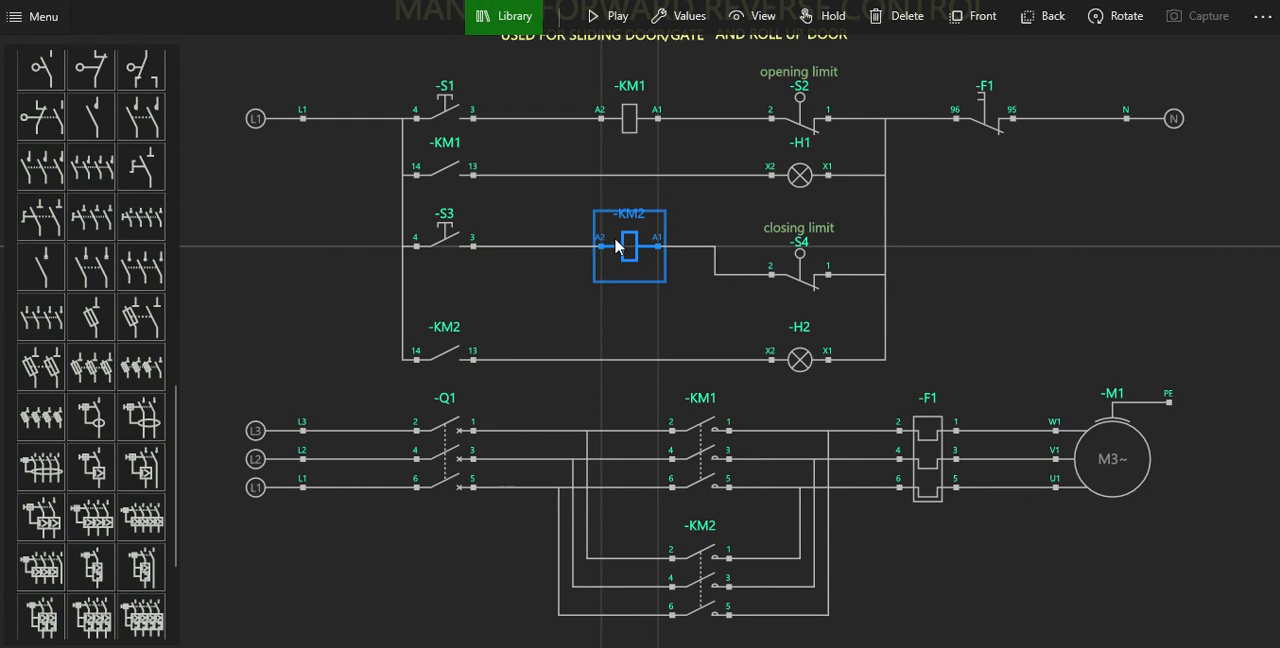
left_click(786, 273)
left_click_drag(786, 273, 786, 245)
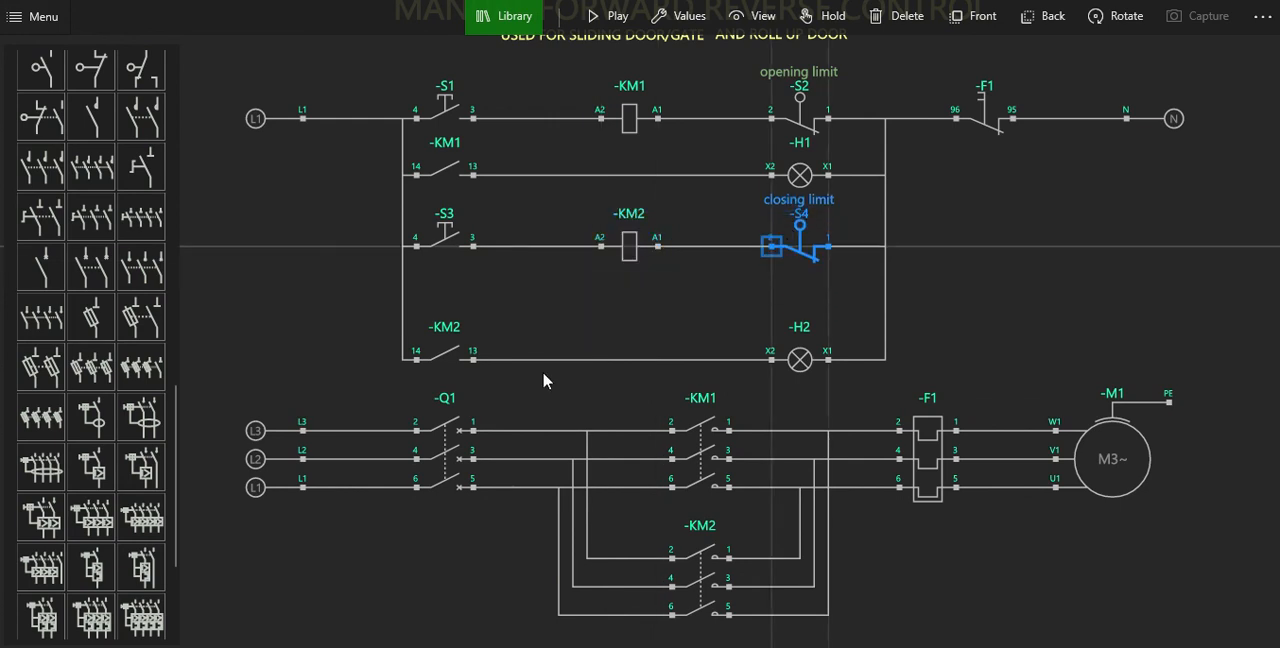
Move the auxiliary KM2 contact and lamp H2 up onto a straight rung close below the S3 rung.
left_click(472, 392)
left_click_drag(465, 391, 470, 340)
left_click(771, 351)
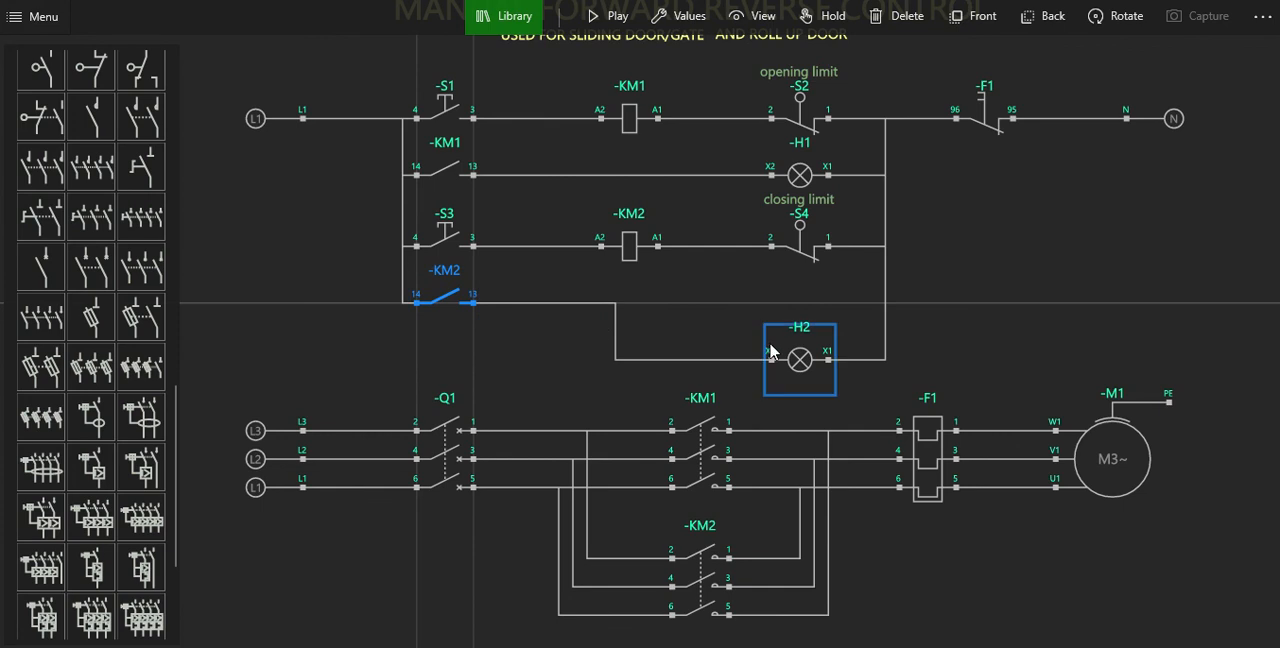
left_click_drag(771, 351, 771, 302)
left_click(610, 367)
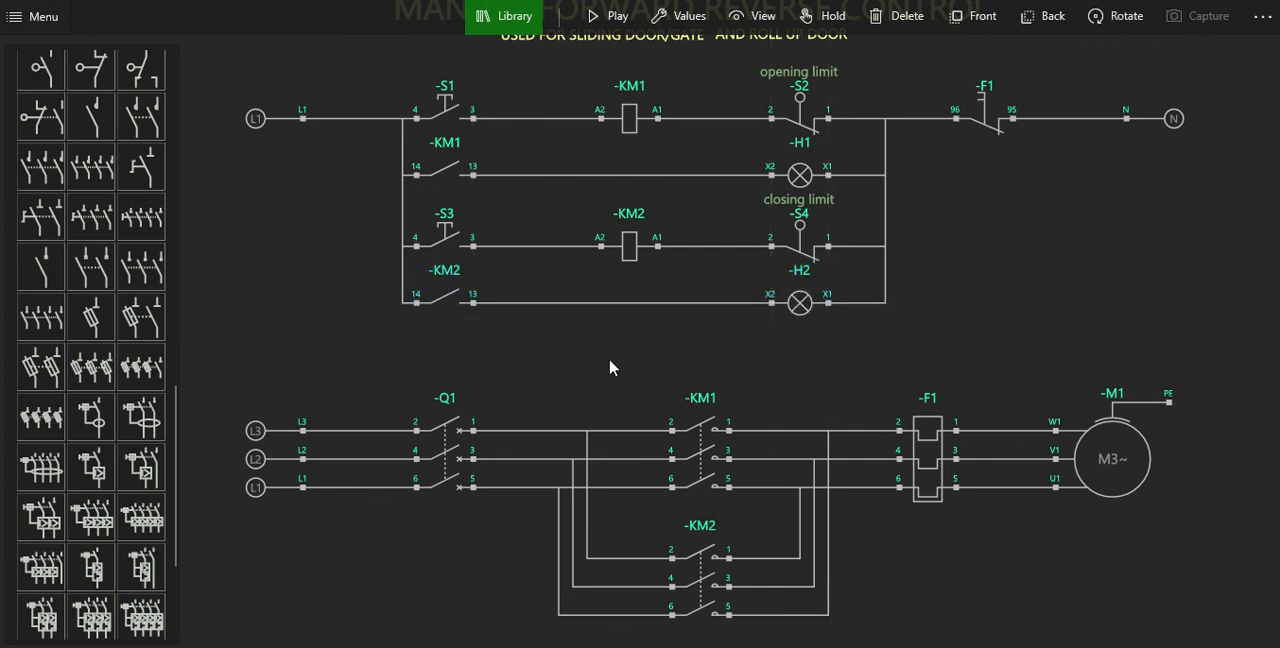
Add a horizontal normally open relay contact below the auxiliary KM2 contact and wire its terminal 14 to KM2 terminal 13.
left_click(434, 337)
left_click(373, 252)
scroll(110, 150, "up", 10)
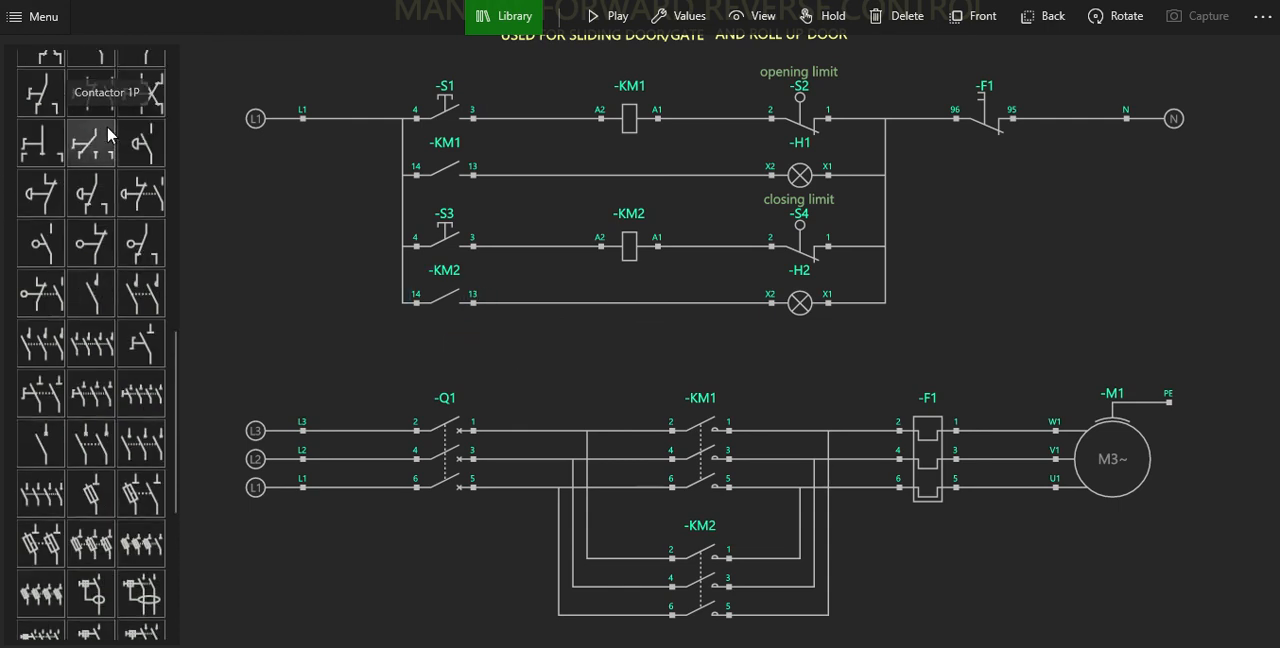
left_click(98, 249)
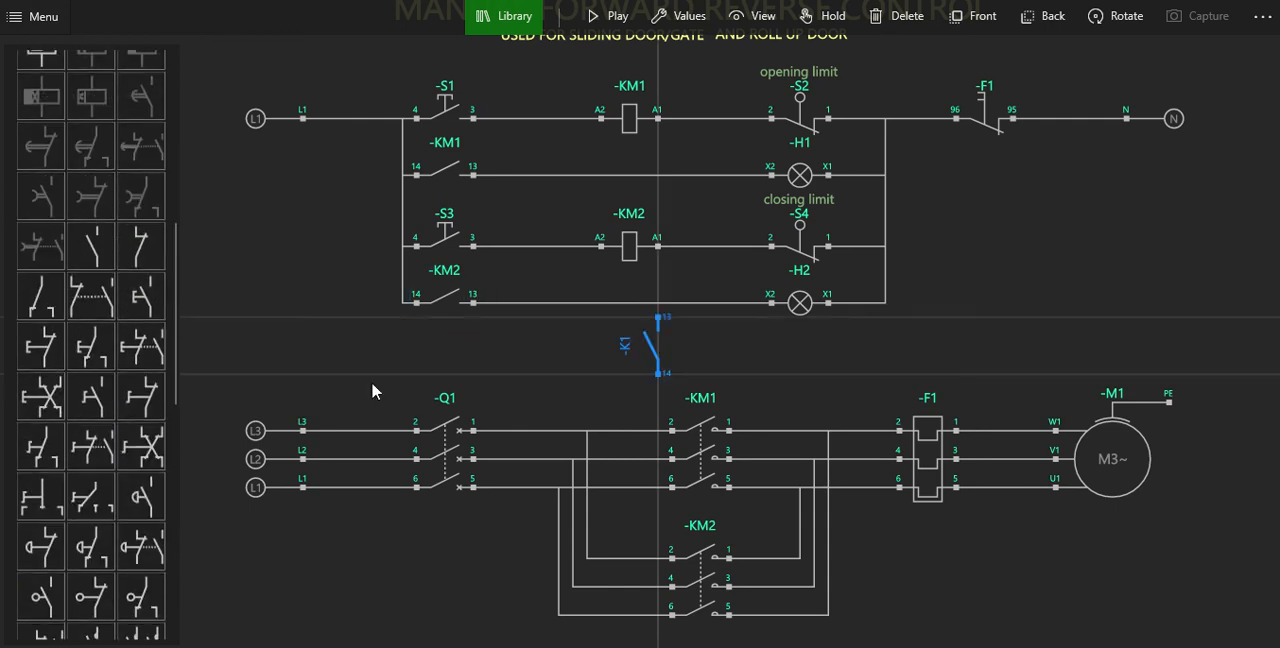
left_click(1118, 17)
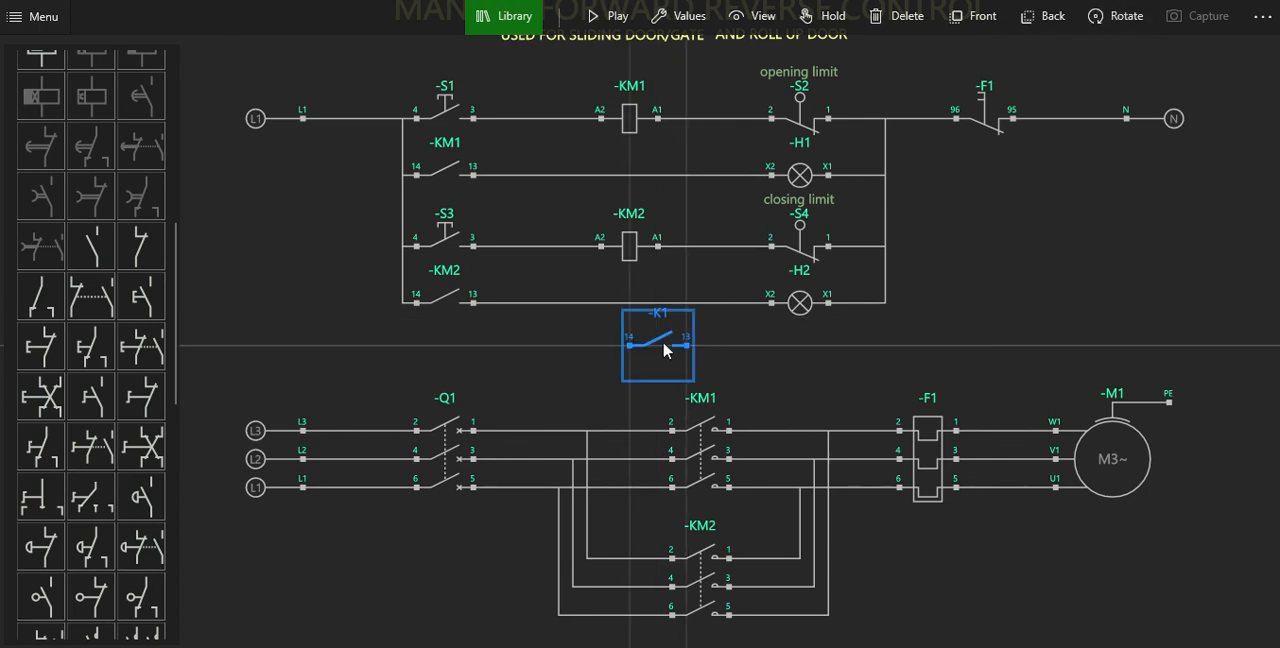
left_click_drag(665, 347, 486, 356)
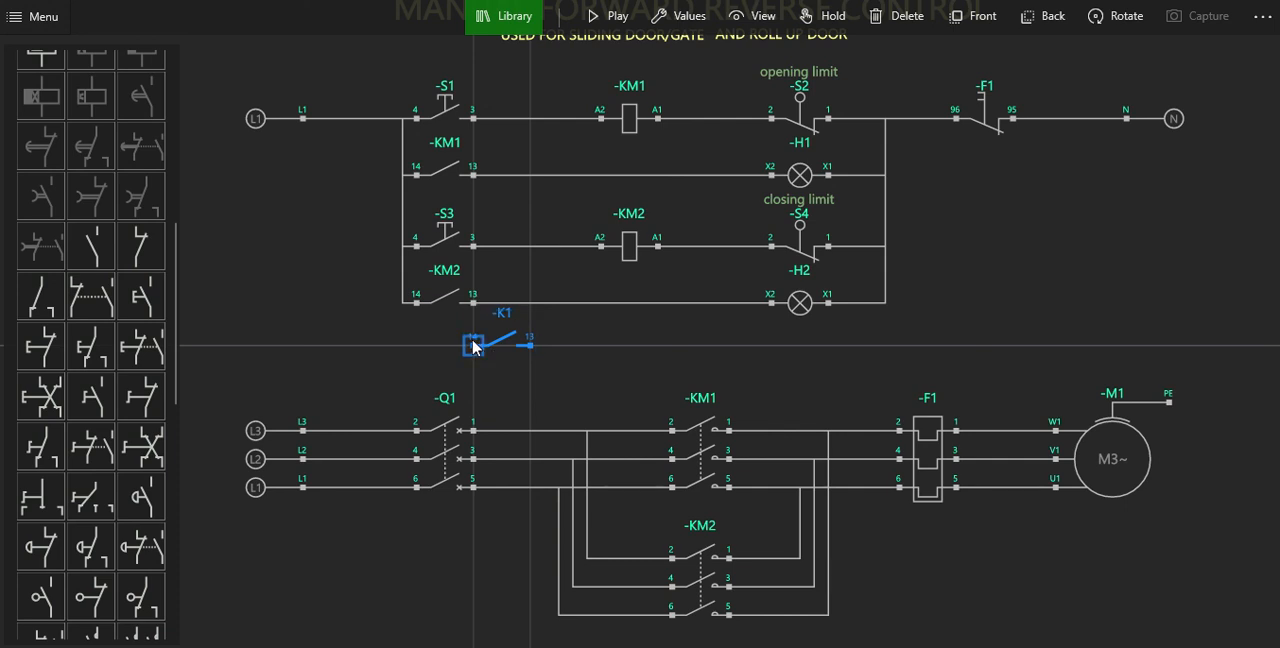
left_click(476, 347)
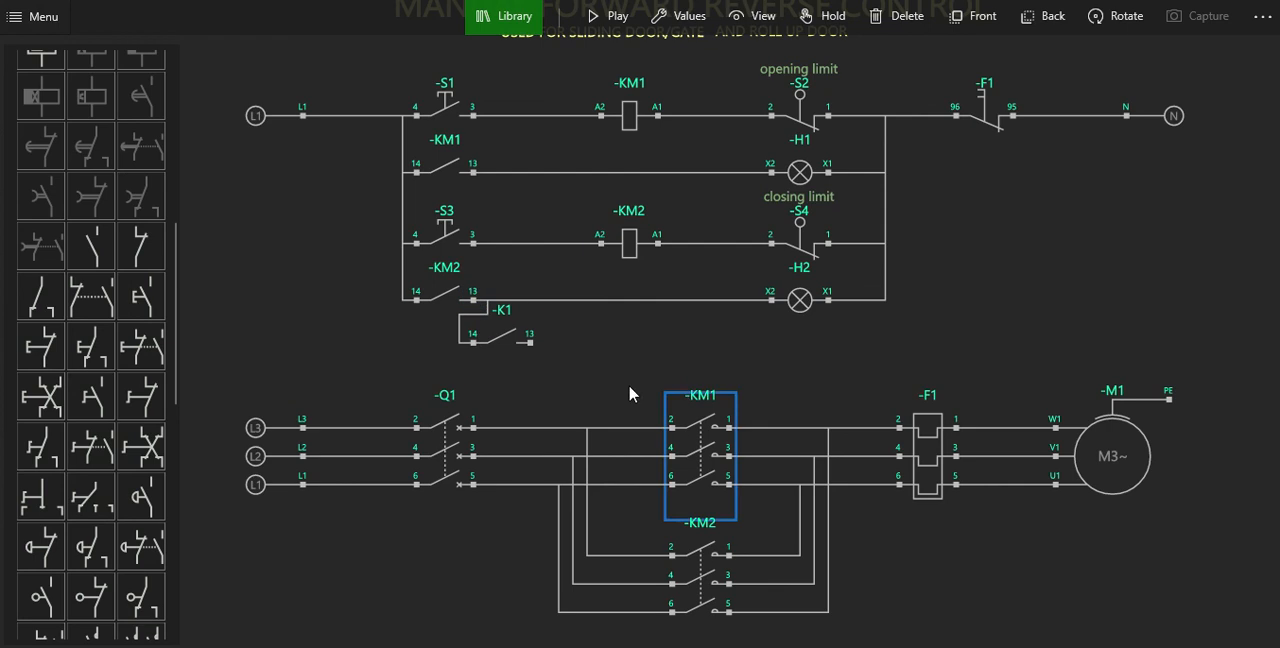
mouse_move(518, 352)
left_mouse_down()
mouse_move(540, 368)
mouse_move(540, 346)
mouse_move(540, 358)
left_mouse_up()
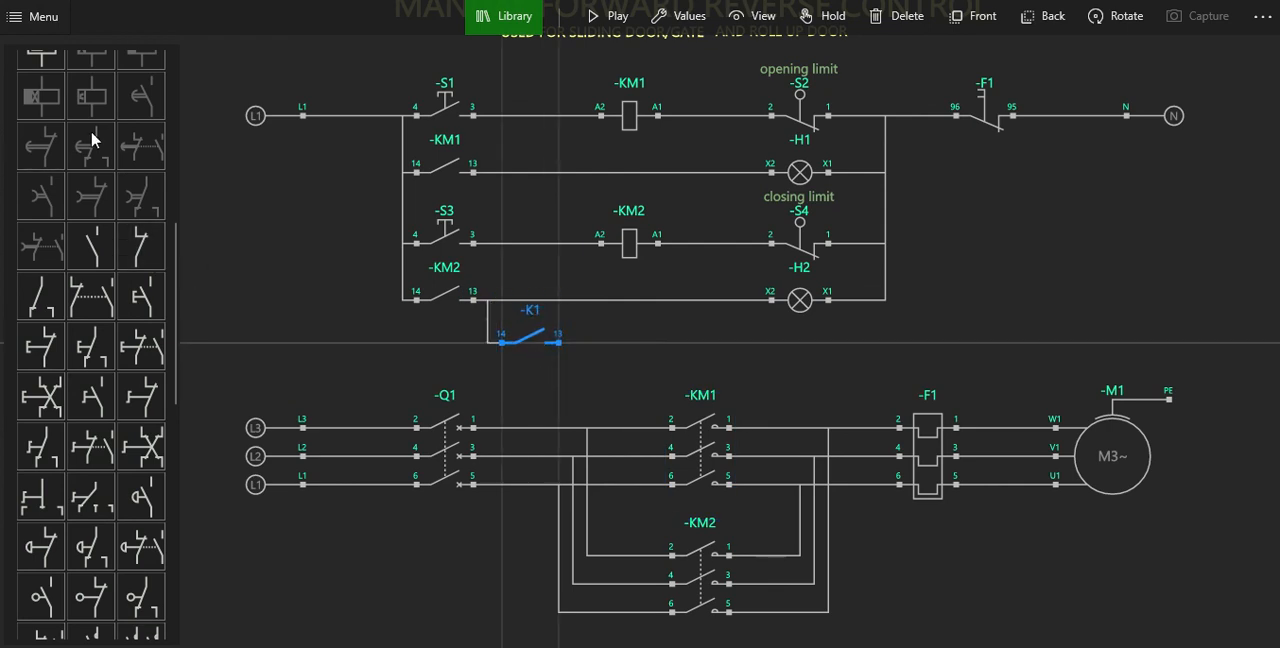
Add a horizontal signal lamp in line with the new relay contact and wire its X2 to contact terminal 13.
scroll(80, 130, "up", 4)
left_click_drag(101, 253, 660, 343)
left_click(1126, 16)
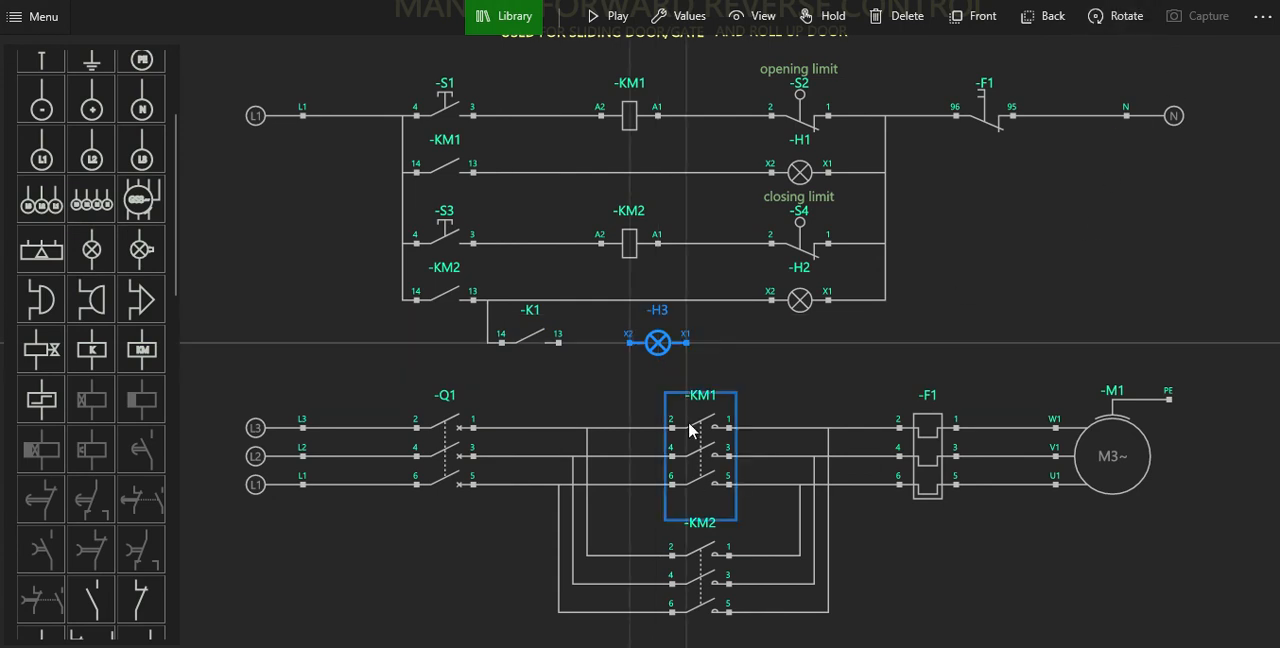
left_click(634, 345)
left_click(558, 343)
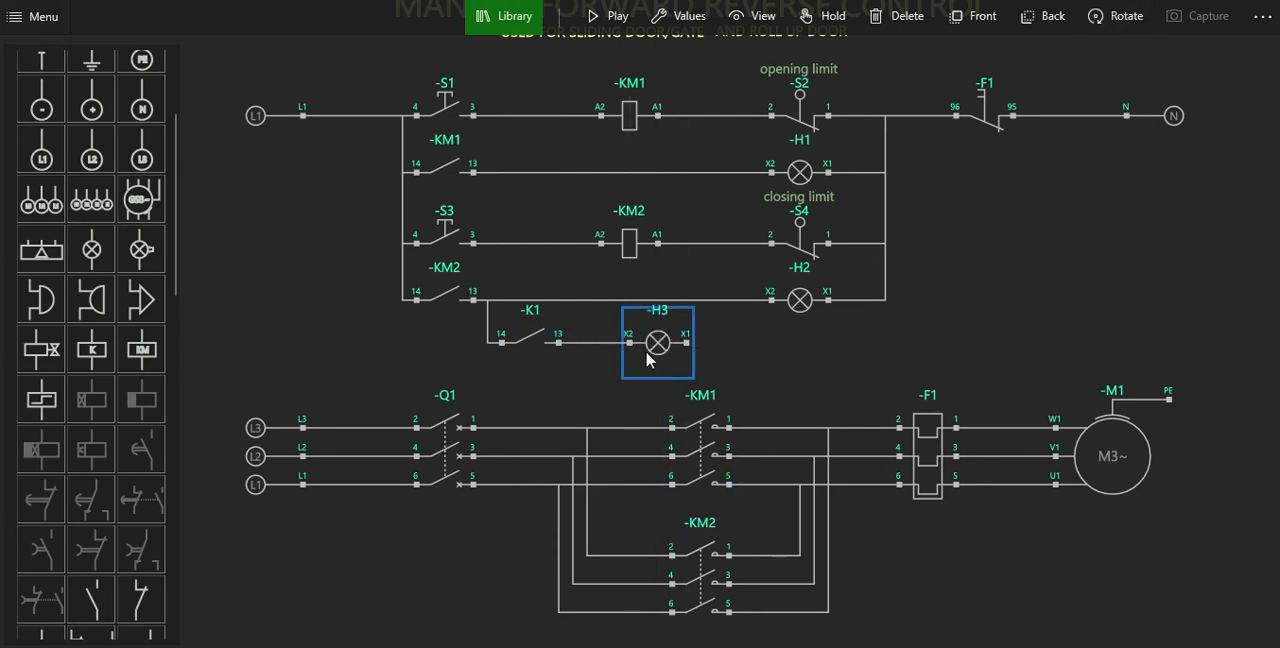
Set the new signal lamp's color to orange.
left_click(677, 30)
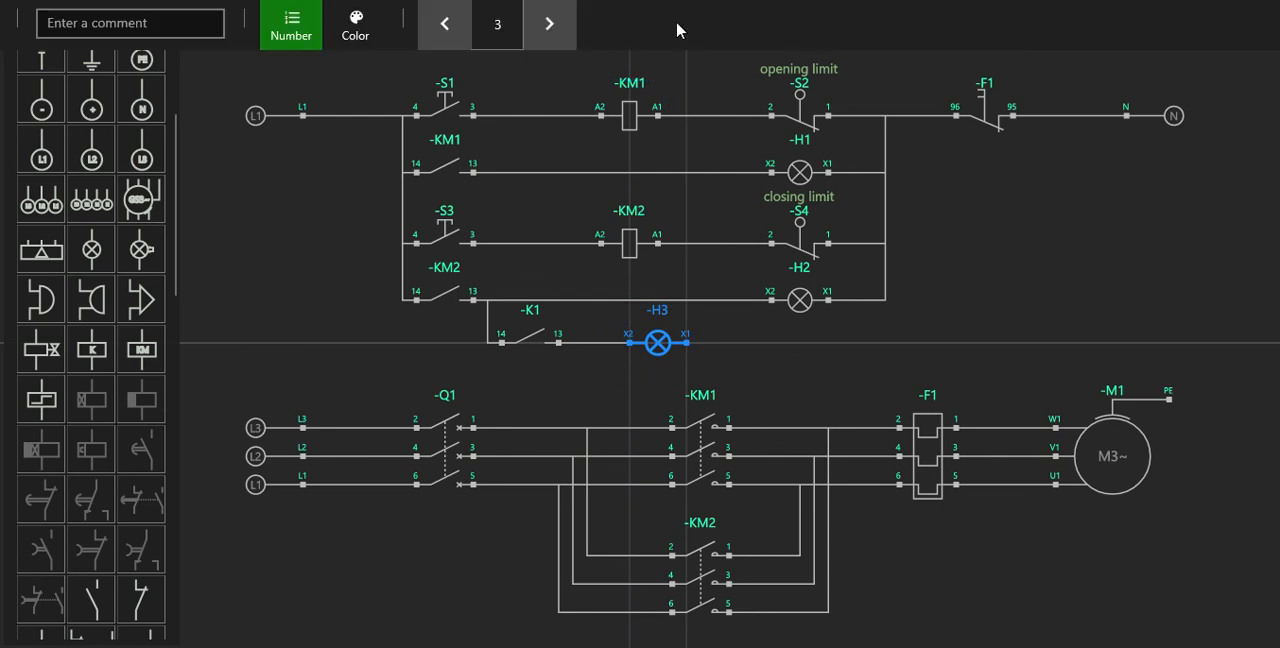
left_click(357, 28)
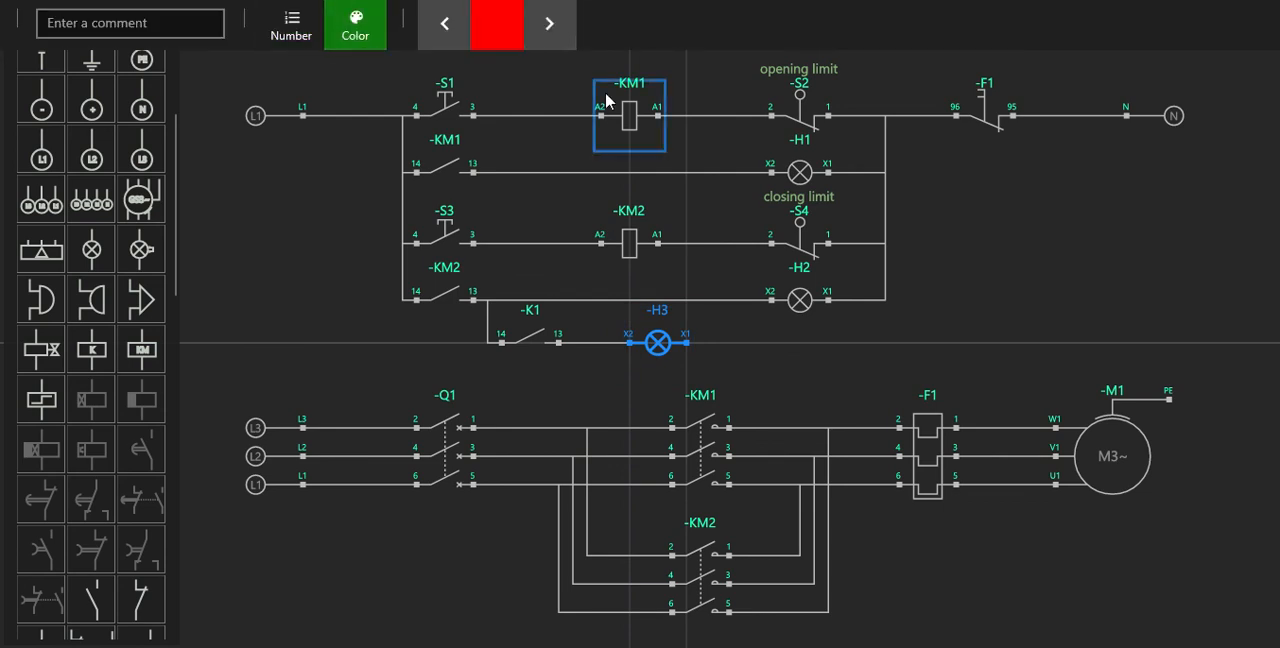
left_click(556, 38)
left_click(556, 38)
left_click(560, 42)
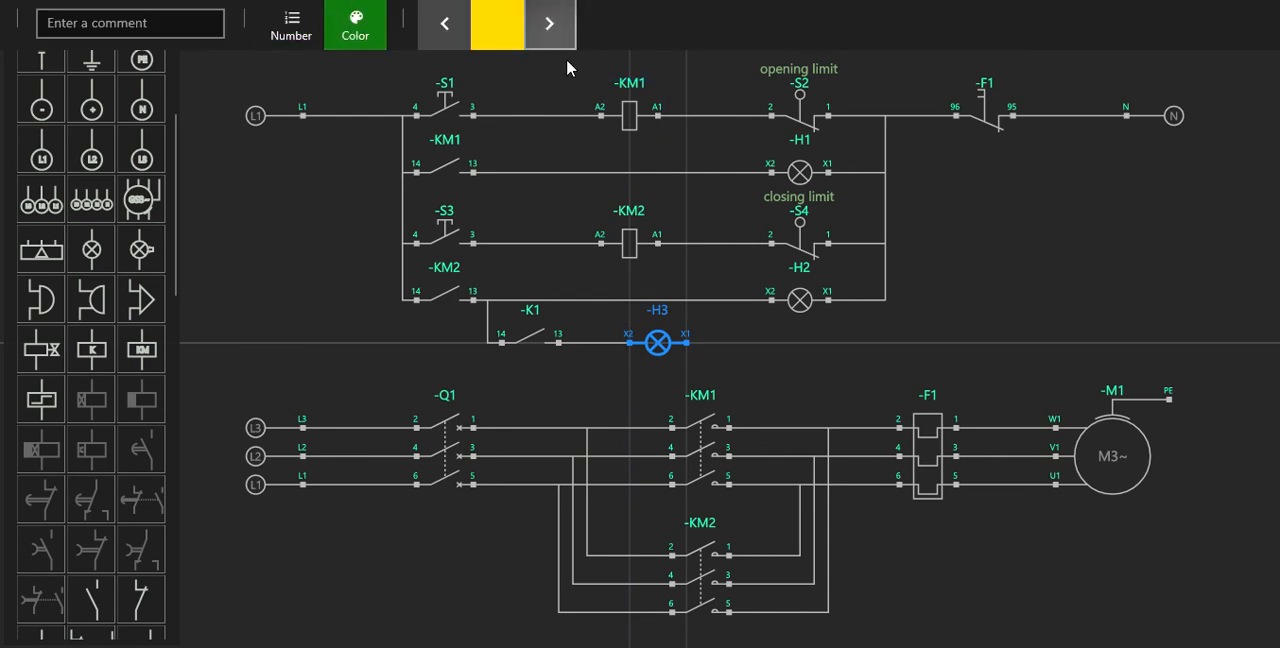
left_click(445, 25)
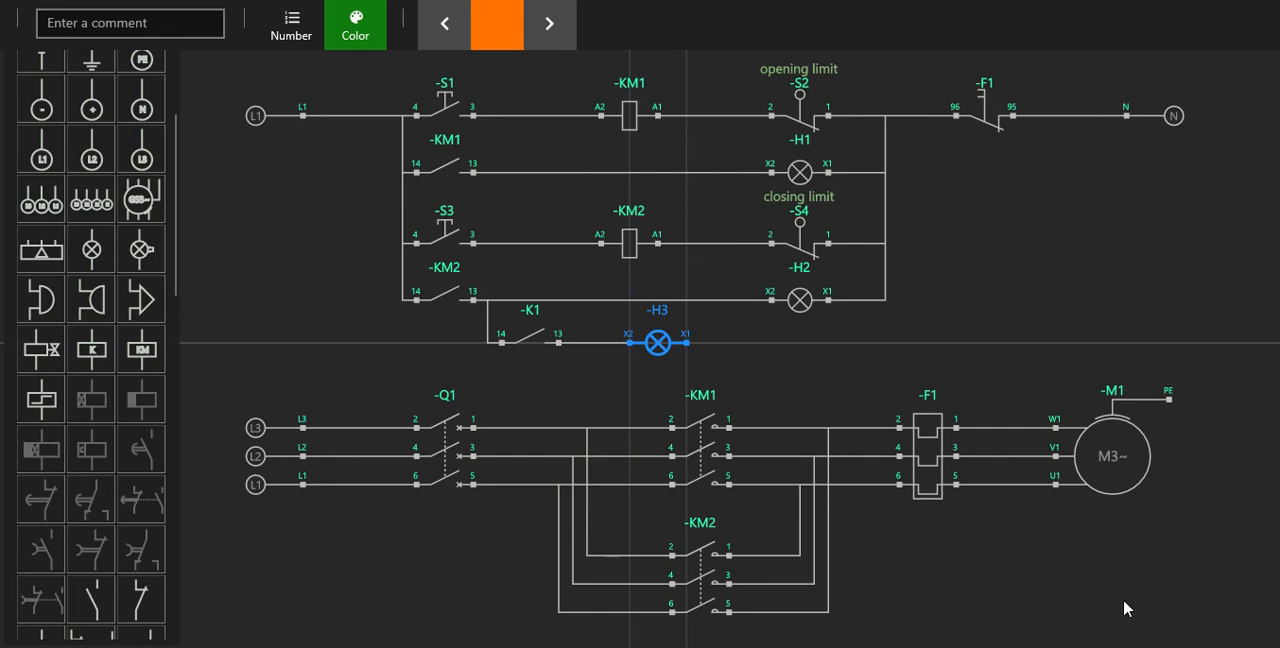
left_click(825, 382)
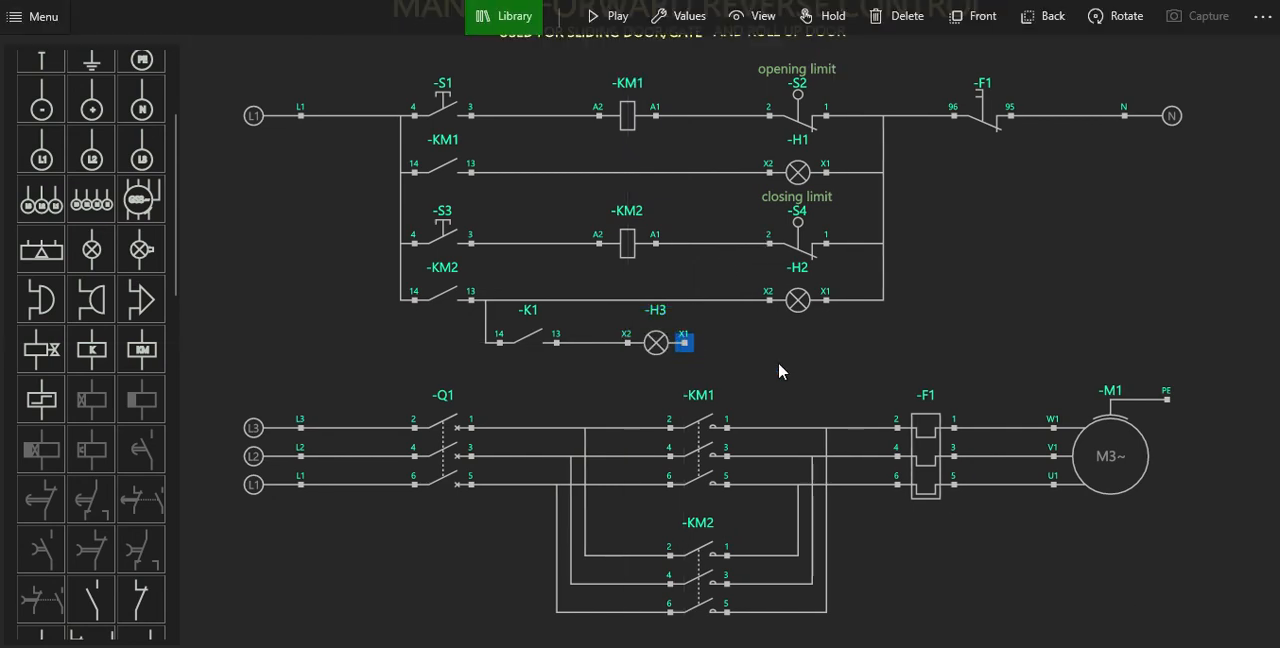
Wire lamp H3's X1 to lamp H2's X1 and lower contact K1 and lamp H3 slightly, keeping their rung straight.
left_click(826, 306)
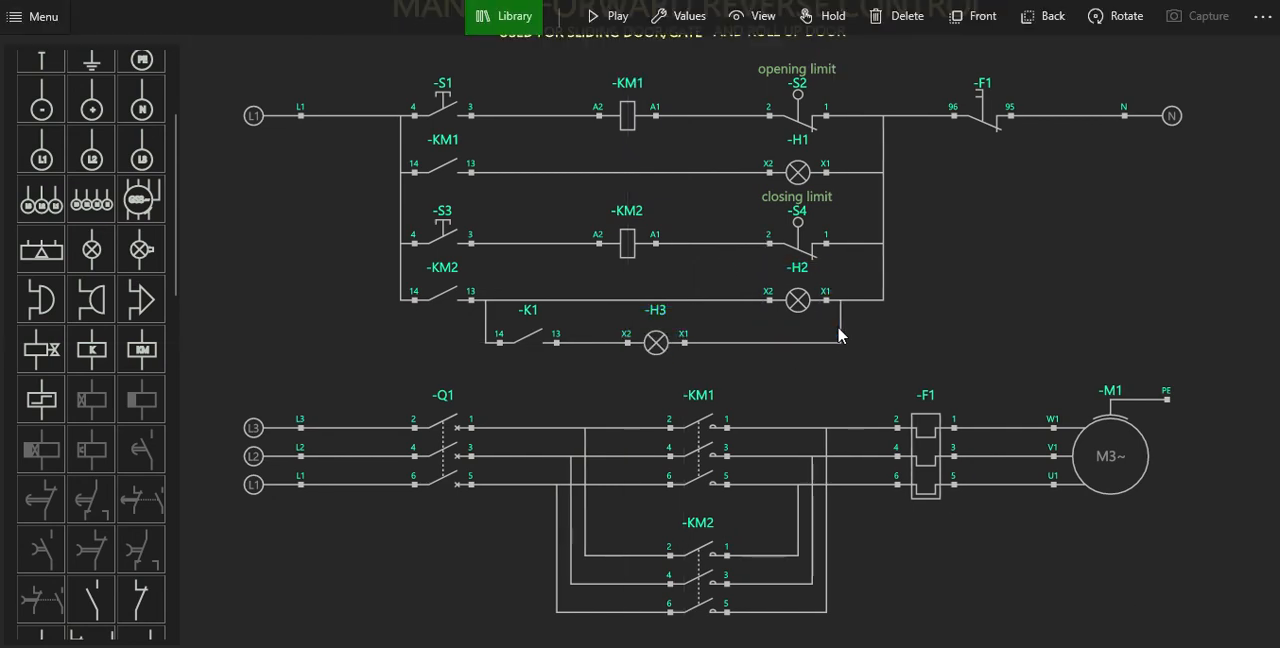
left_click(672, 345)
left_click_drag(666, 345, 666, 360)
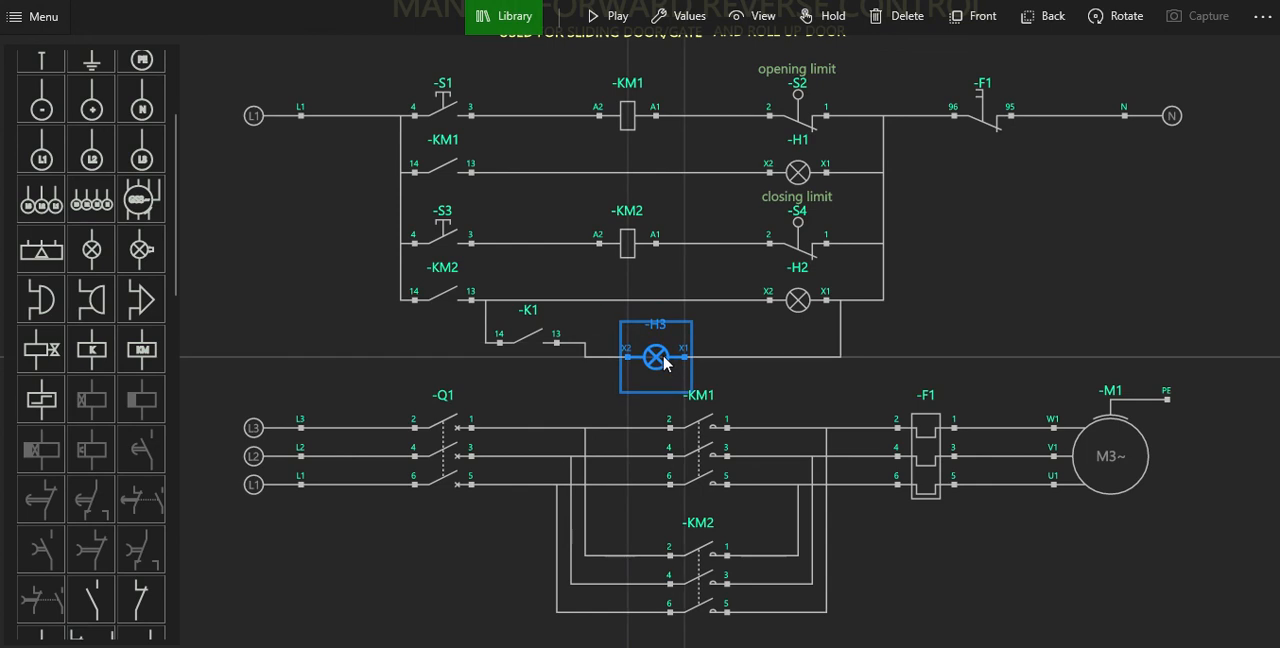
left_click(545, 345)
left_click_drag(545, 345, 545, 360)
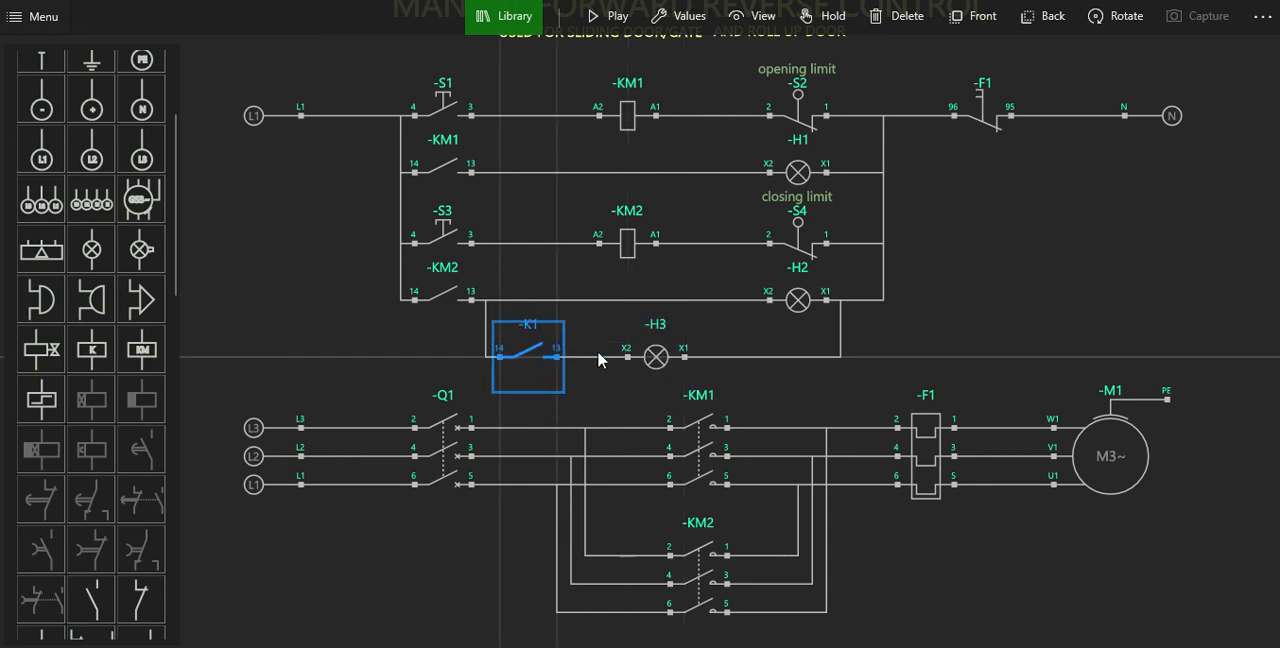
Add the comment "danger light" to signal lamp H3.
left_click(655, 357)
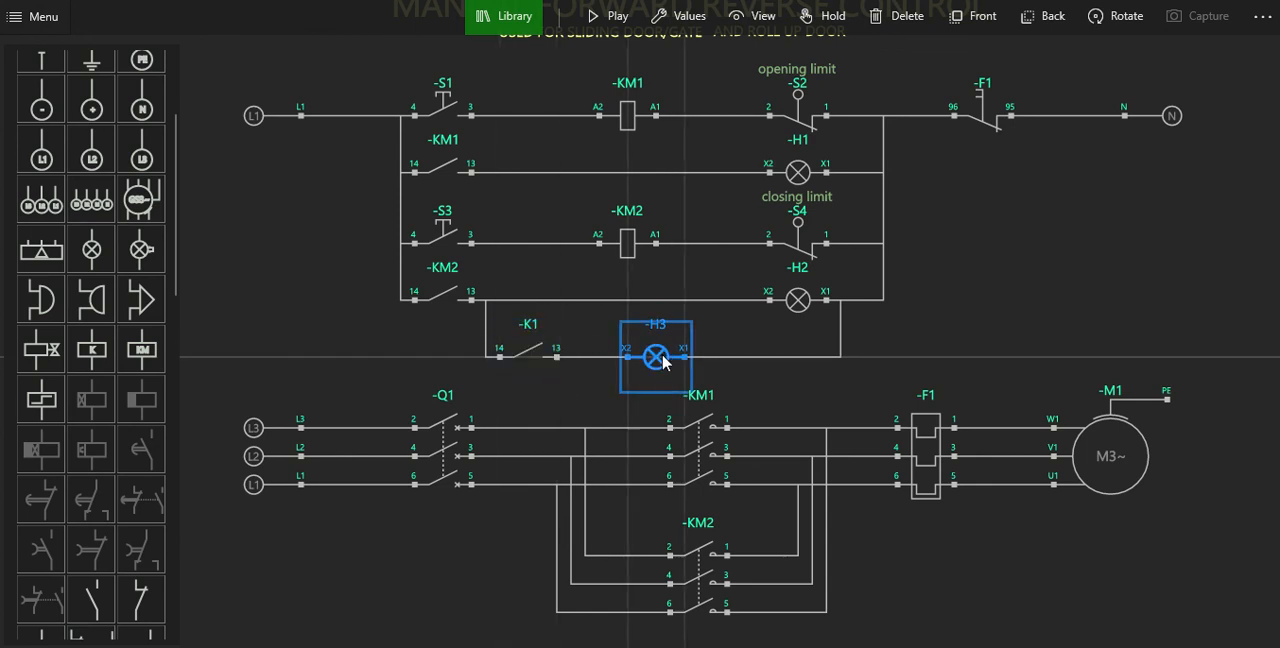
left_click(697, 22)
left_click(207, 30)
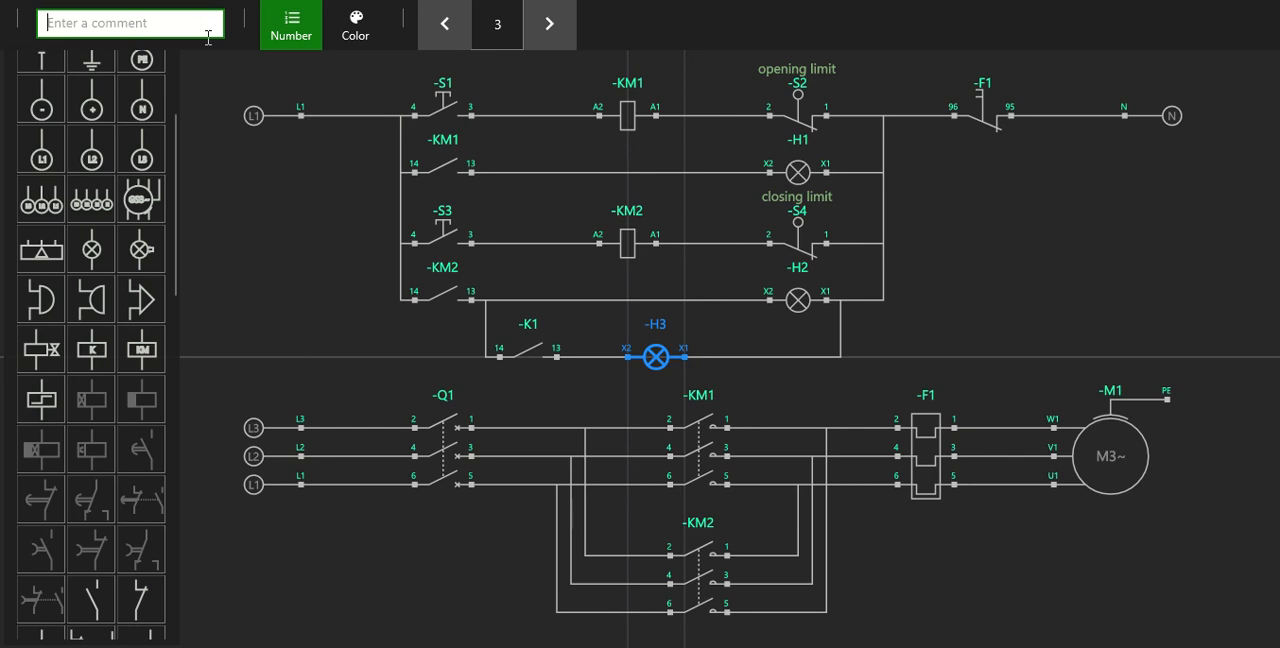
type("danger")
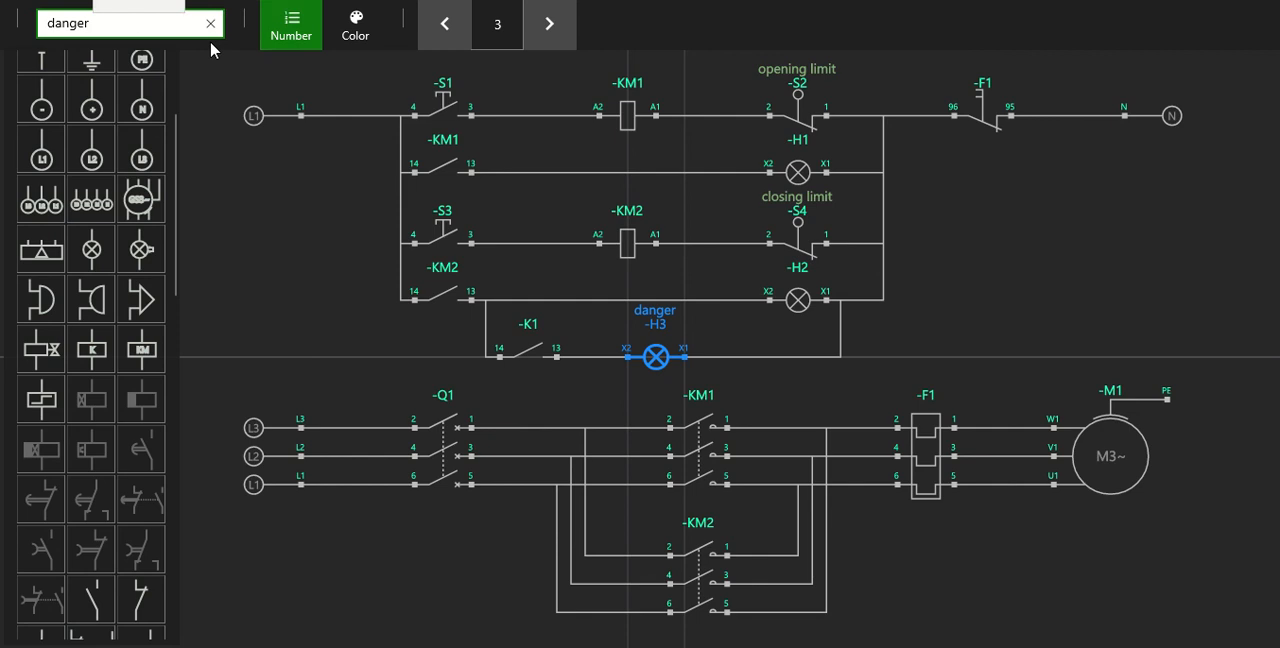
type(" light")
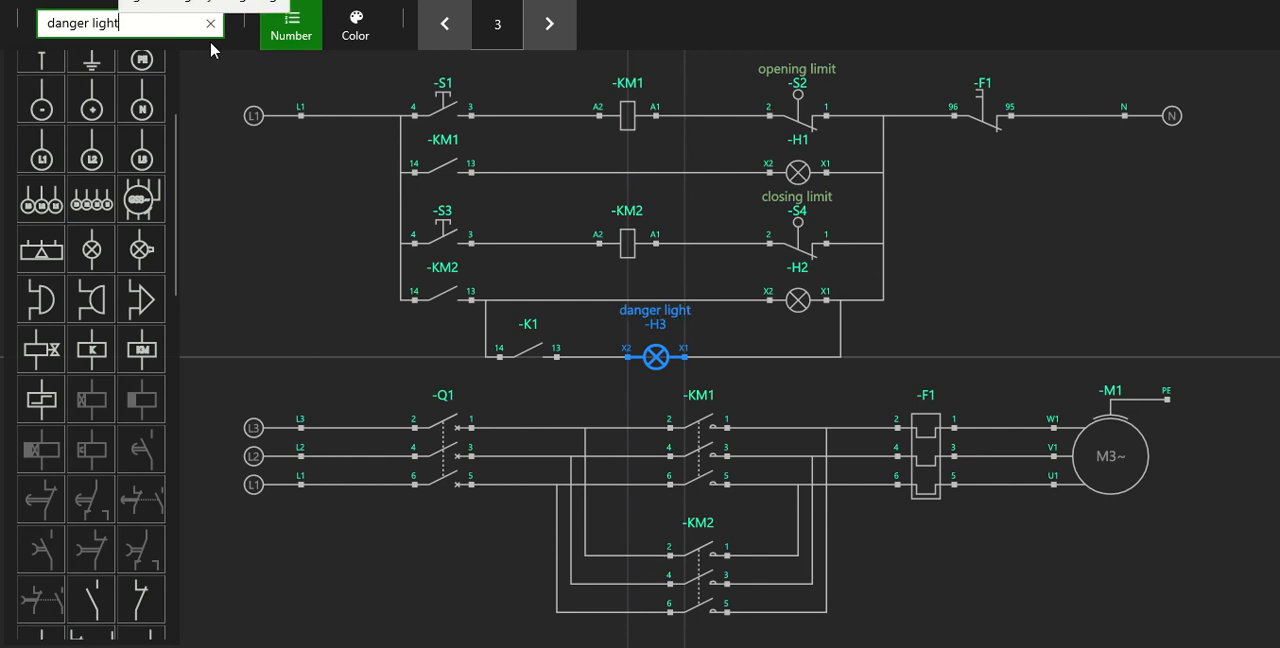
left_click(943, 299)
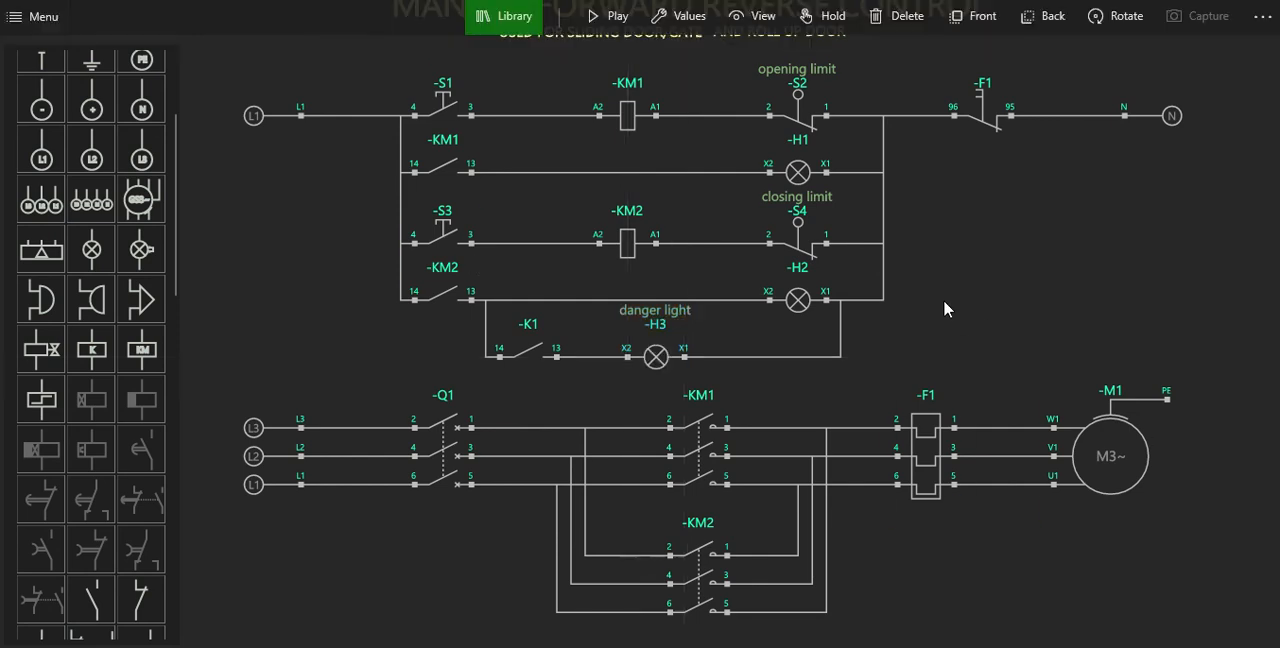
Replace lamp H3 with a flashing signal lamp, rotated horizontally and placed in line with contact K1.
left_click(664, 360)
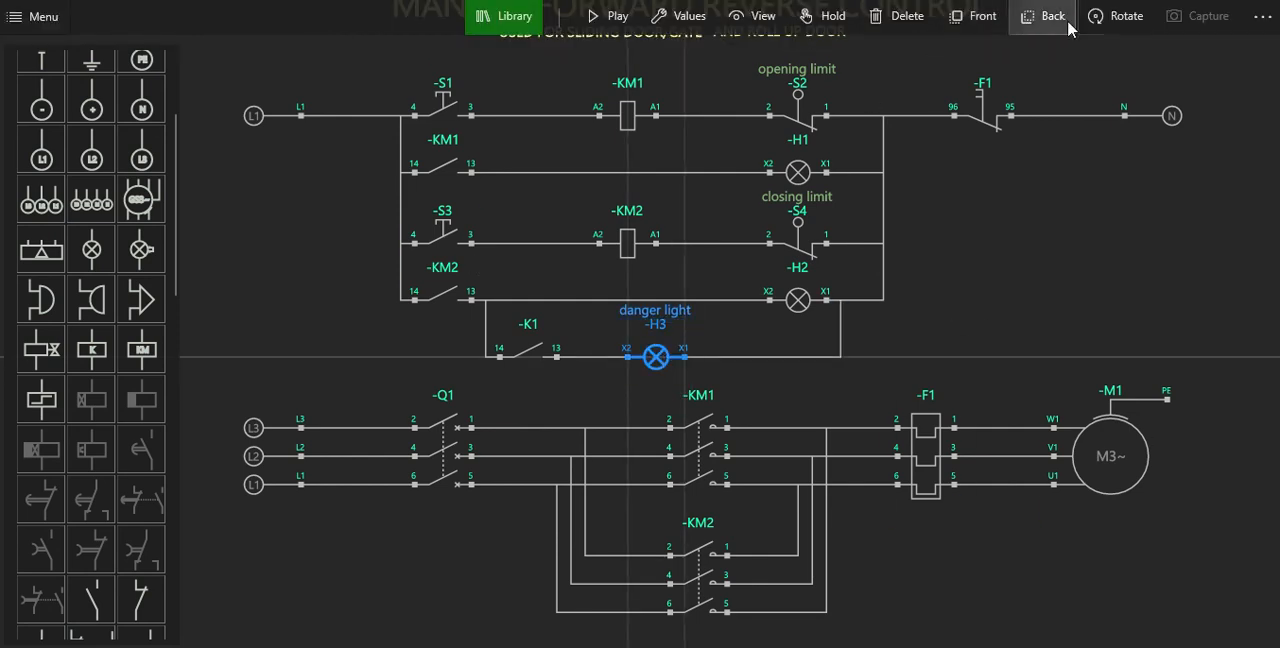
left_click(925, 22)
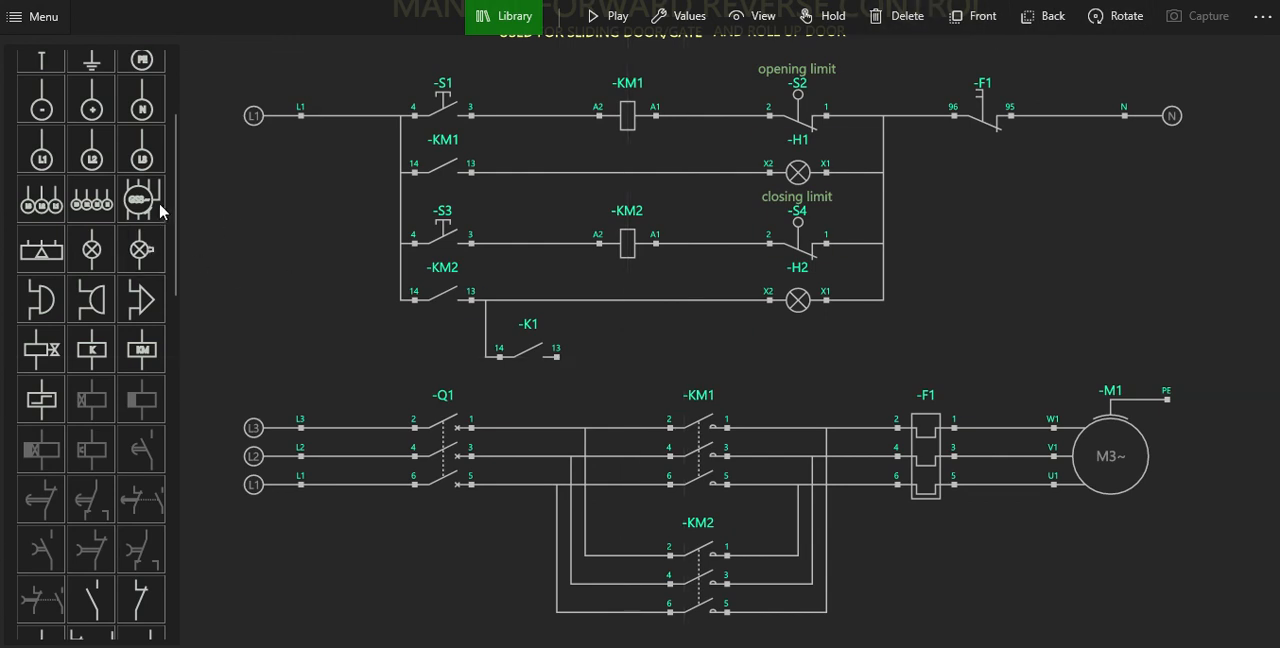
left_click(145, 252)
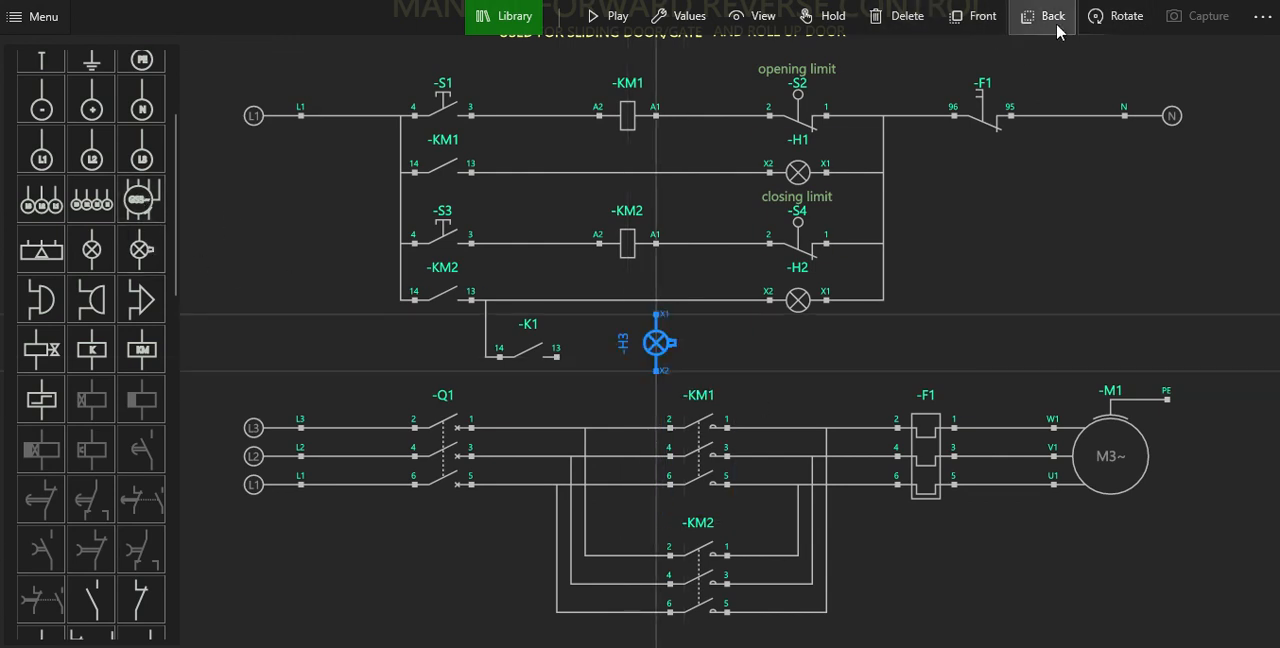
left_click(1104, 20)
left_click_drag(652, 339, 652, 352)
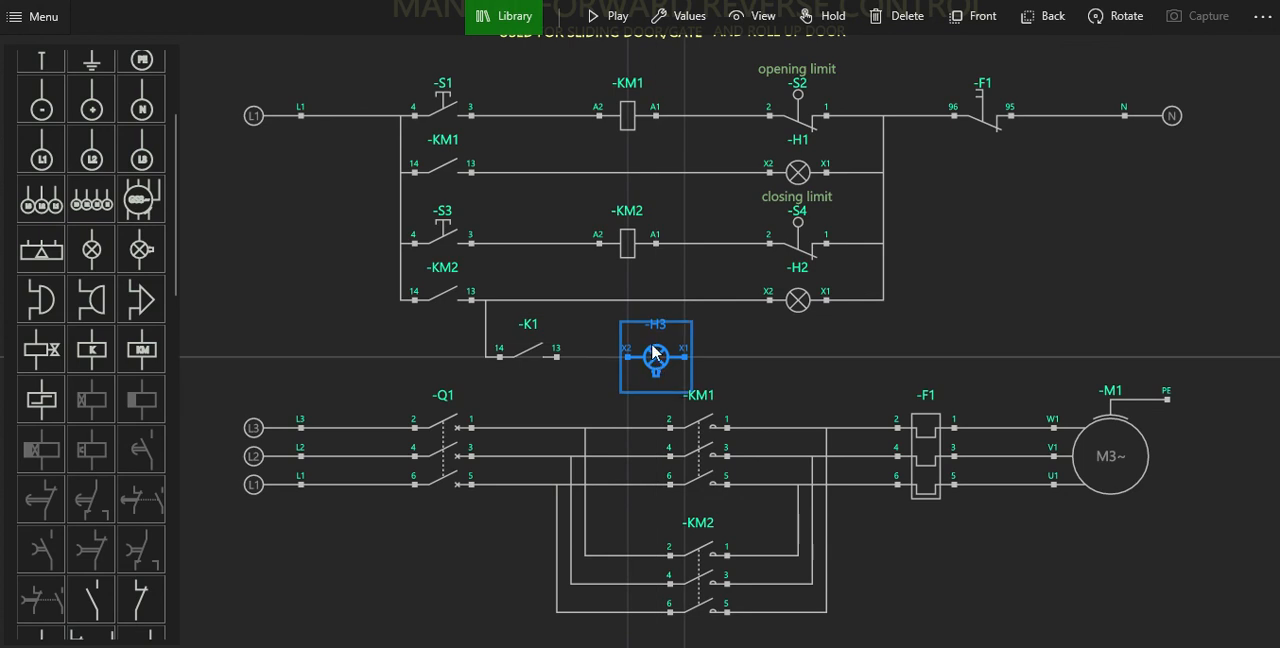
Wire the flashing lamp's X2 to K1 contact terminal 13 and its X1 to lamp H2's X1.
left_click(621, 358)
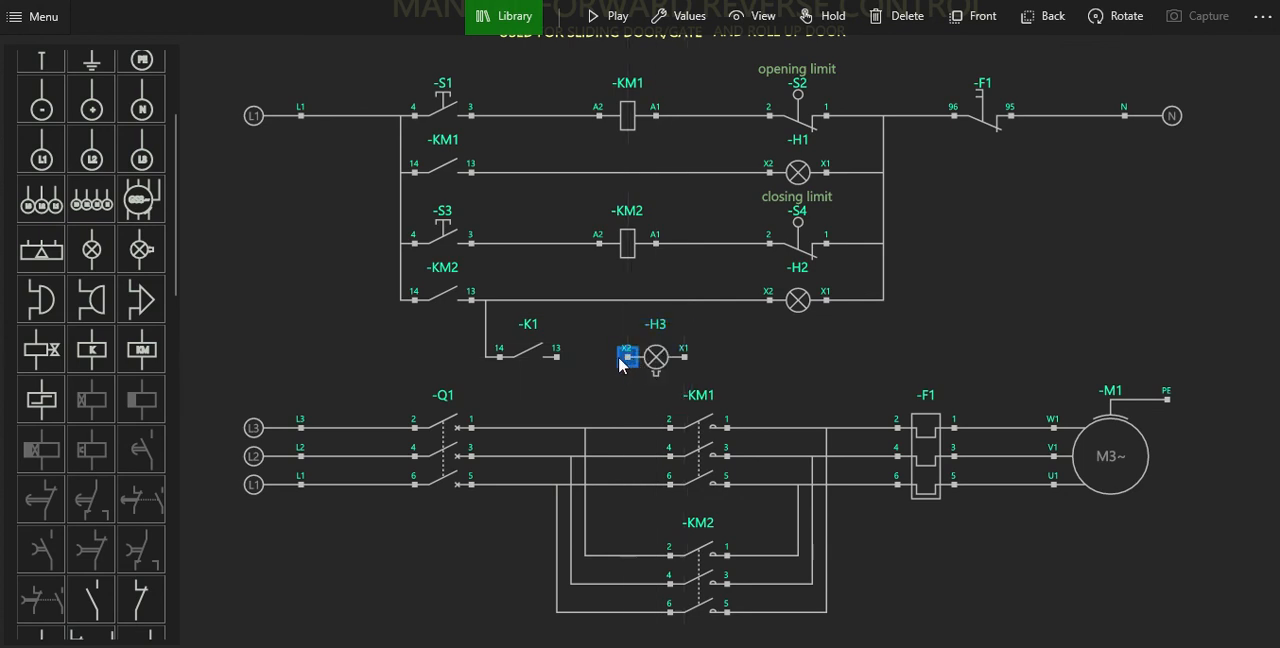
left_click(556, 357)
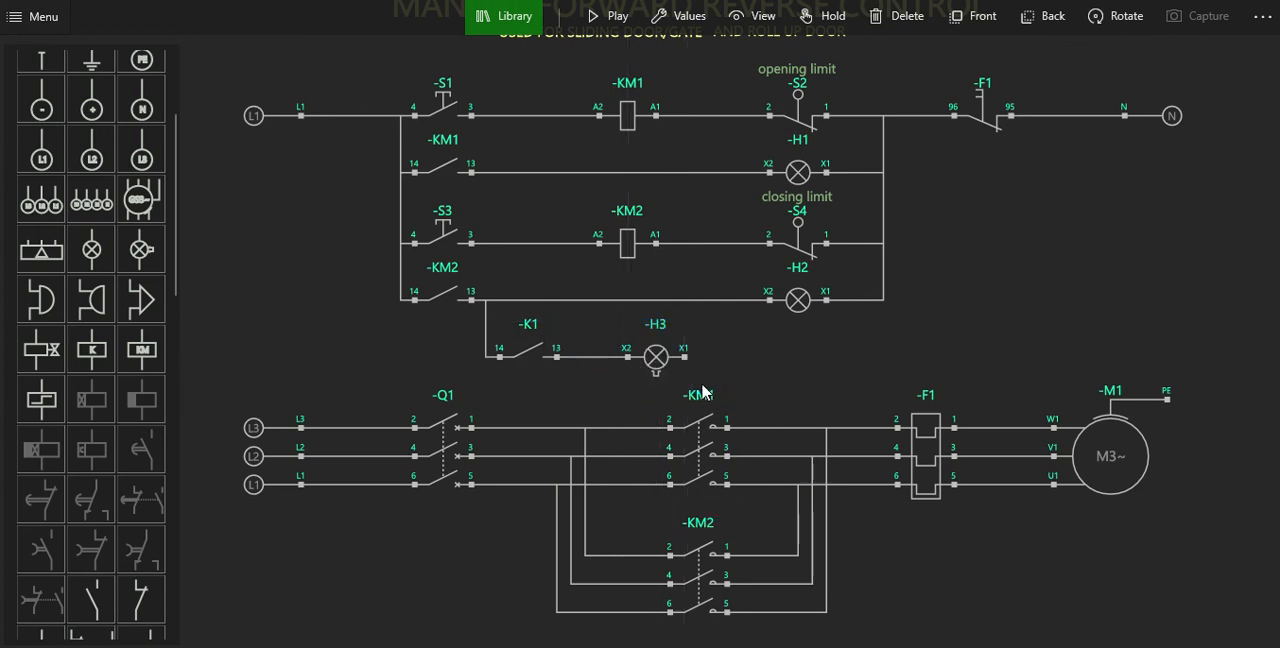
left_click(825, 300)
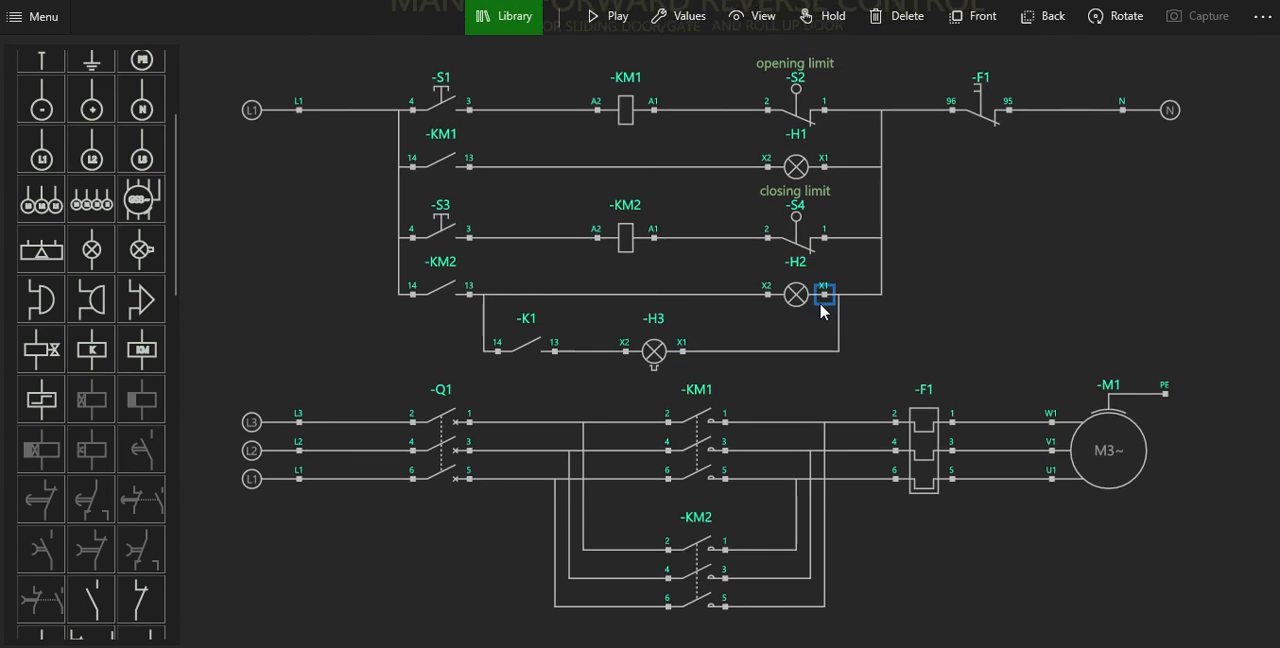
Change the tag of relay contact K1 to -KM so that it belongs to contactor KM1.
left_click(515, 352)
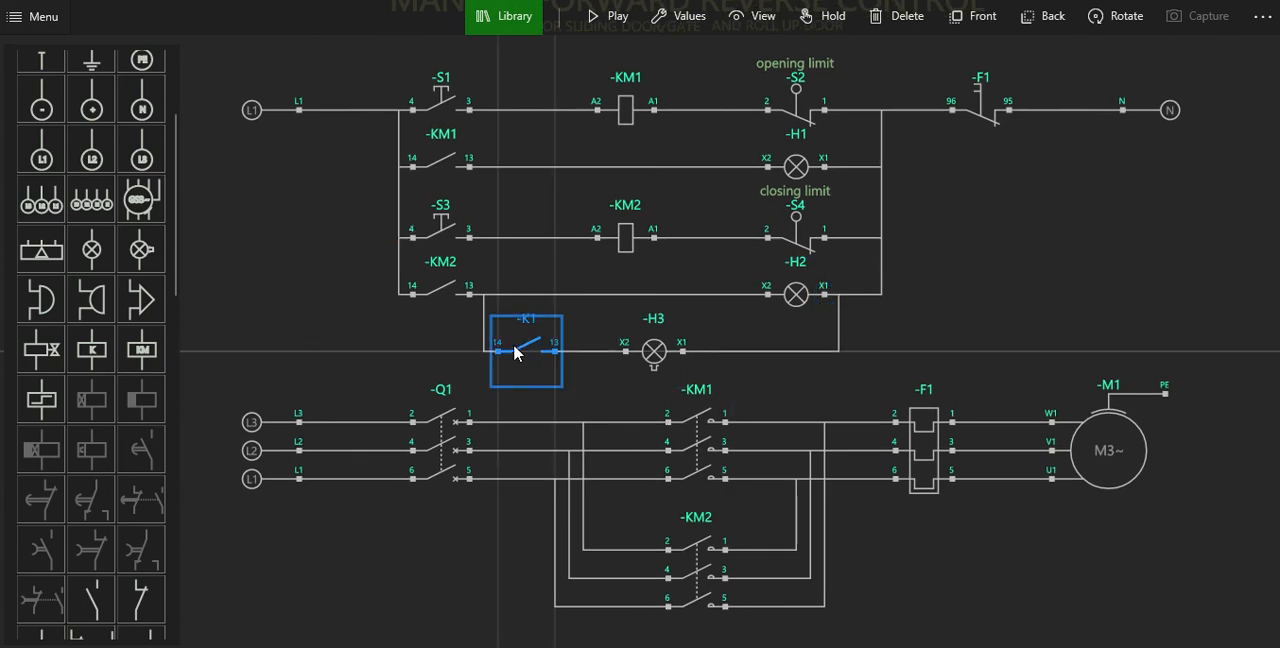
left_click(685, 16)
left_click(292, 27)
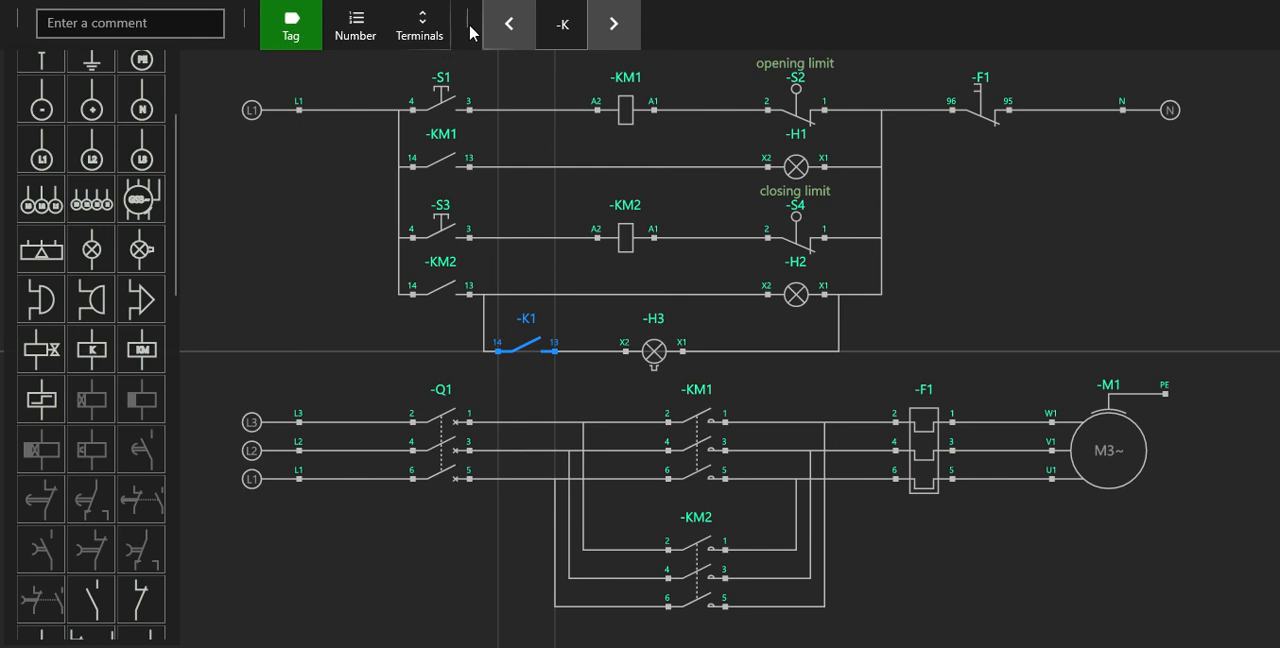
left_click(628, 44)
left_click(628, 44)
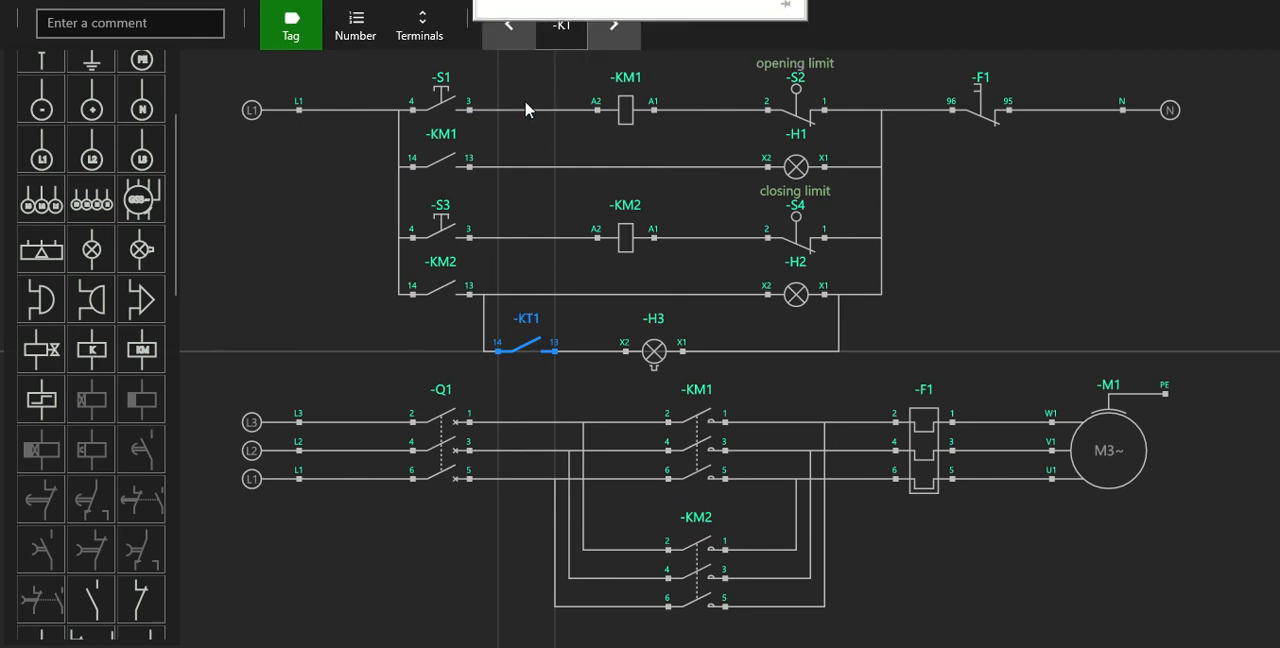
left_click(510, 30)
left_click(996, 233)
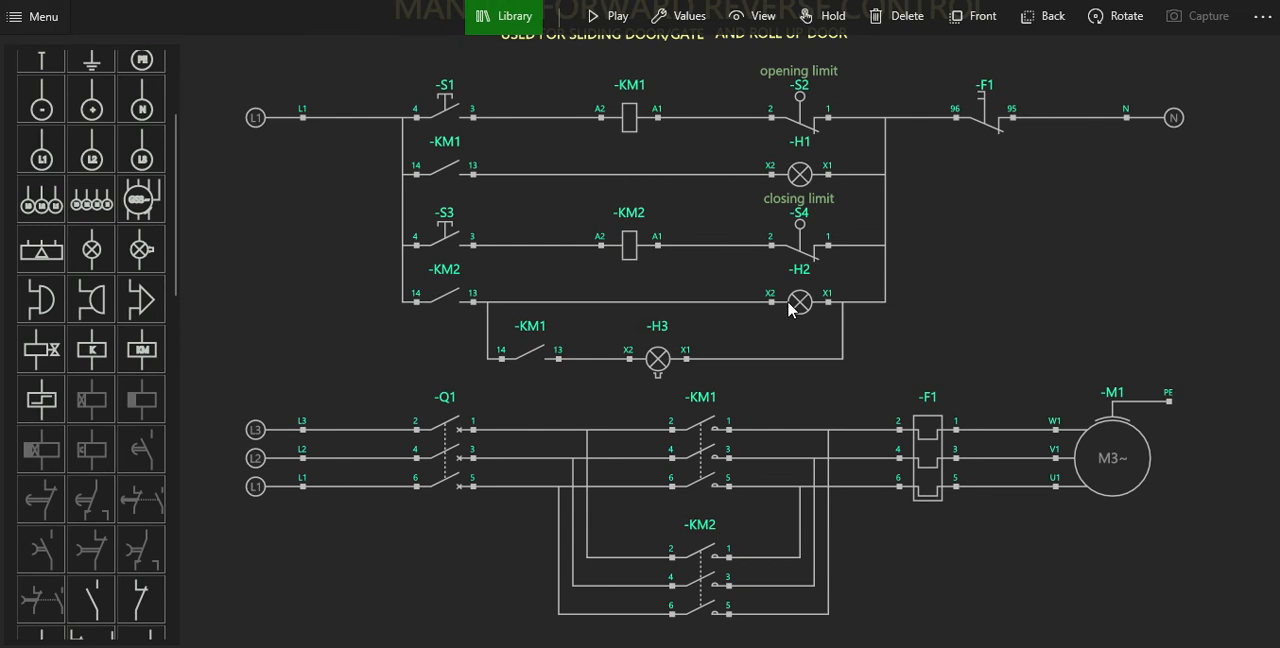
Set the flashing lamp H3's color to orange.
left_click(656, 352)
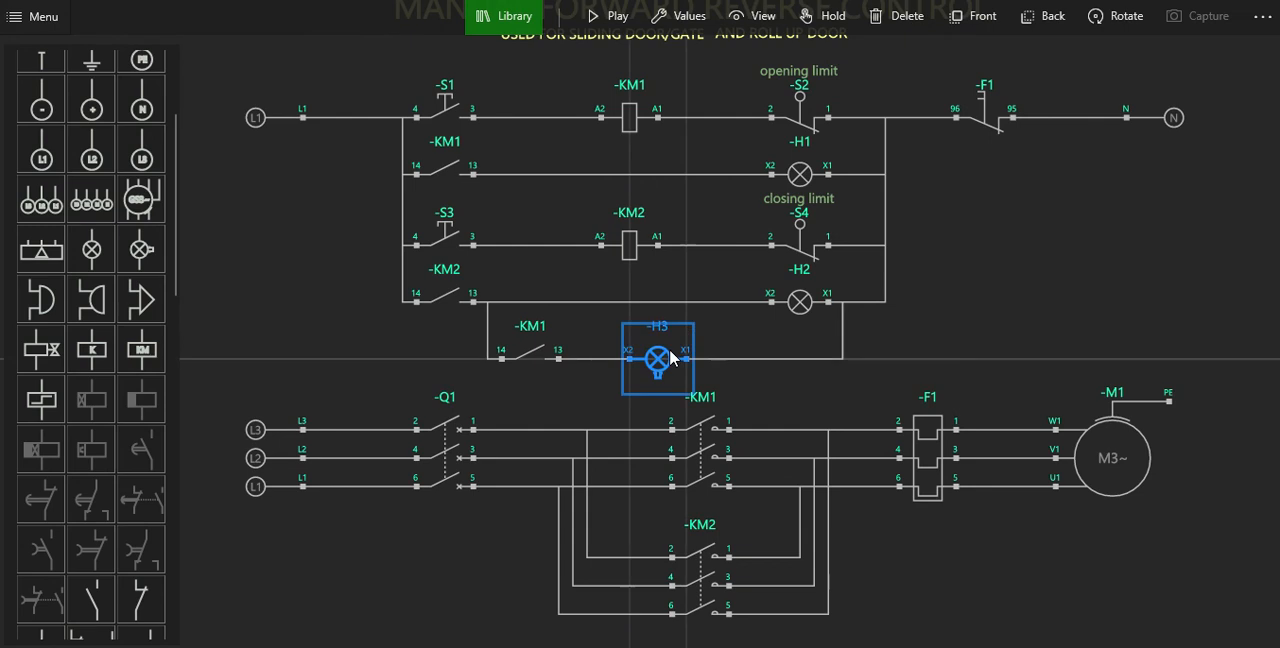
left_click(679, 27)
left_click(355, 25)
left_click(541, 30)
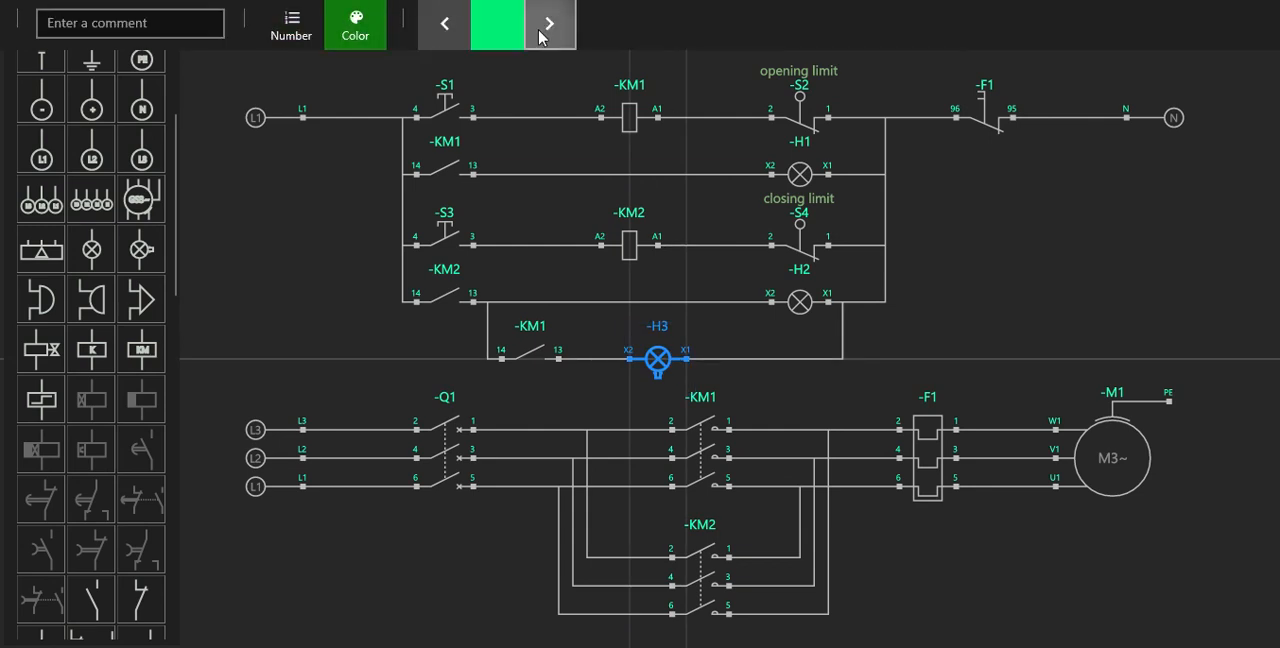
left_click(544, 33)
left_click(541, 33)
left_click(463, 22)
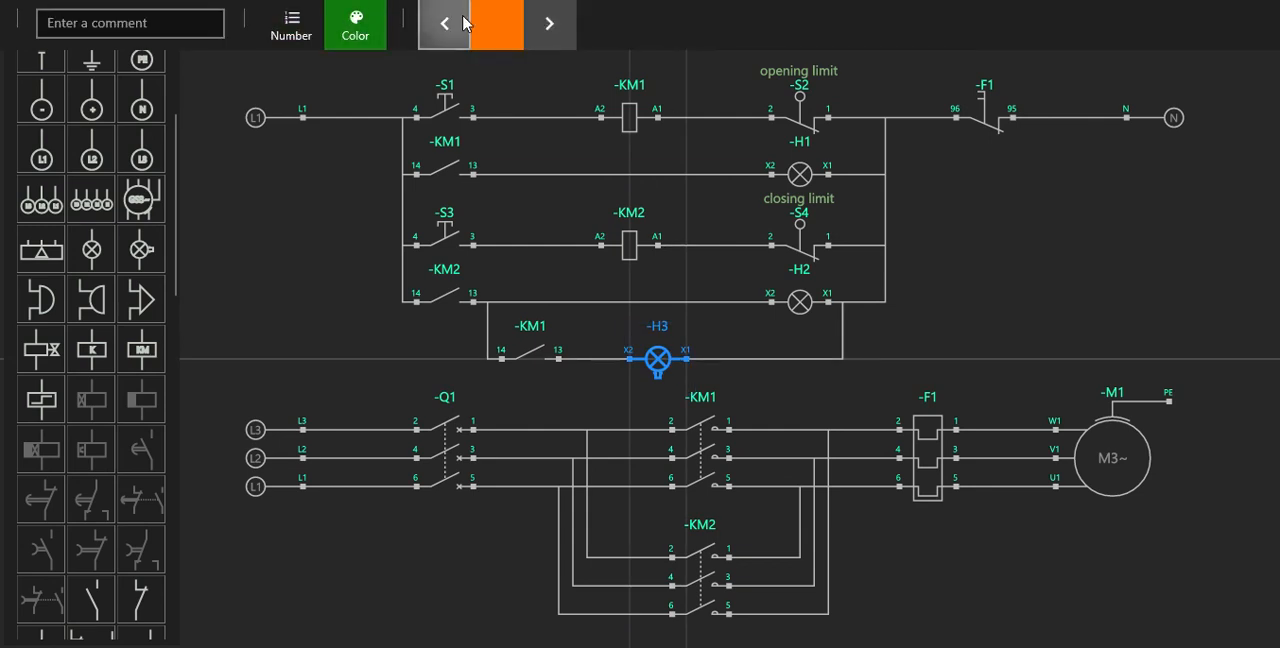
left_click(1134, 283)
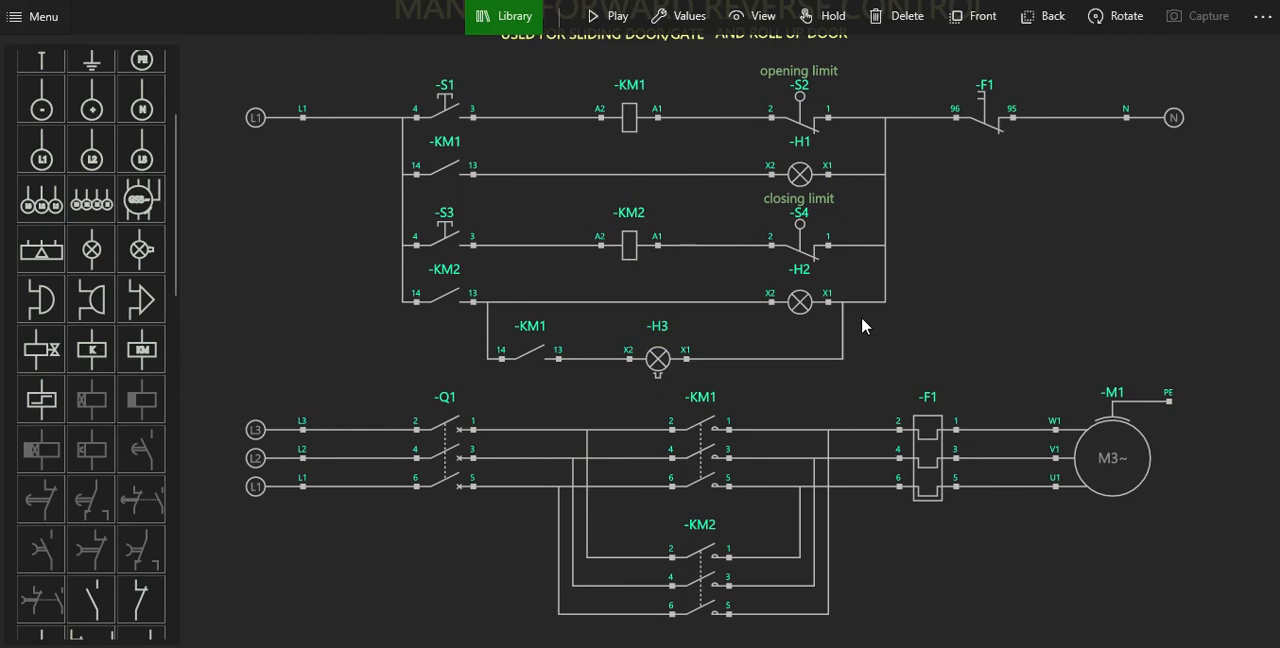
Run the simulation, operate pushbutton S1 to test the H3 branch, and stop the simulation.
left_click(590, 16)
left_click(457, 118)
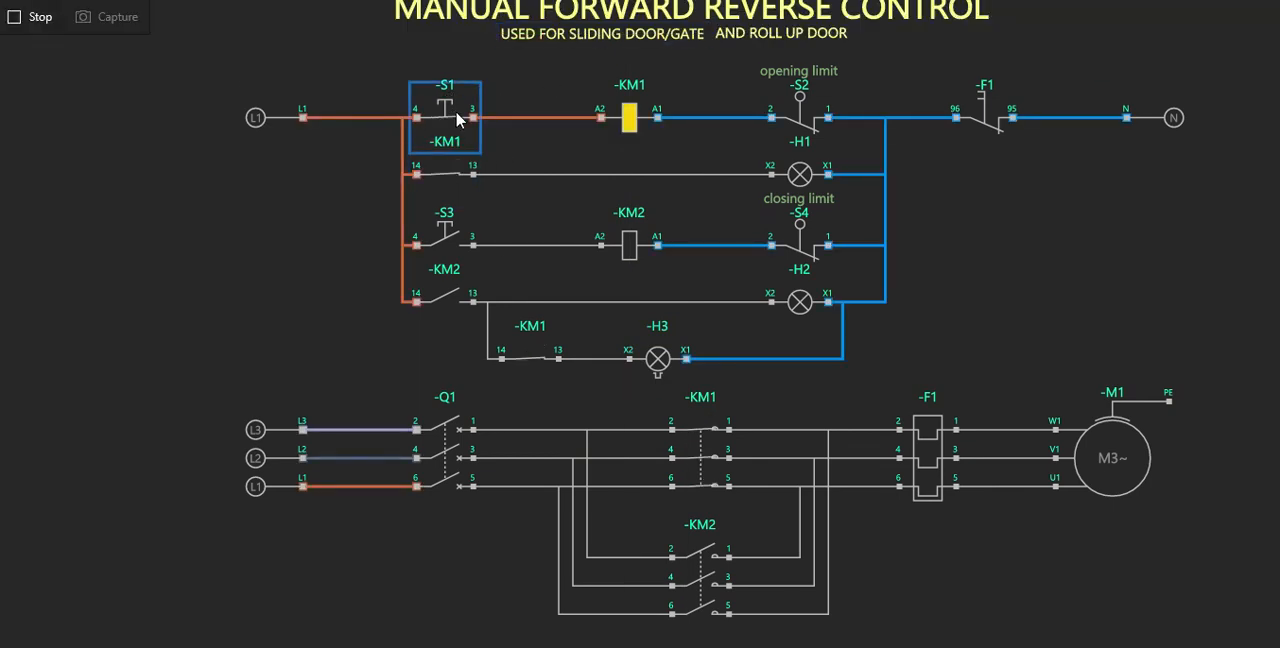
left_click_drag(456, 112, 452, 112)
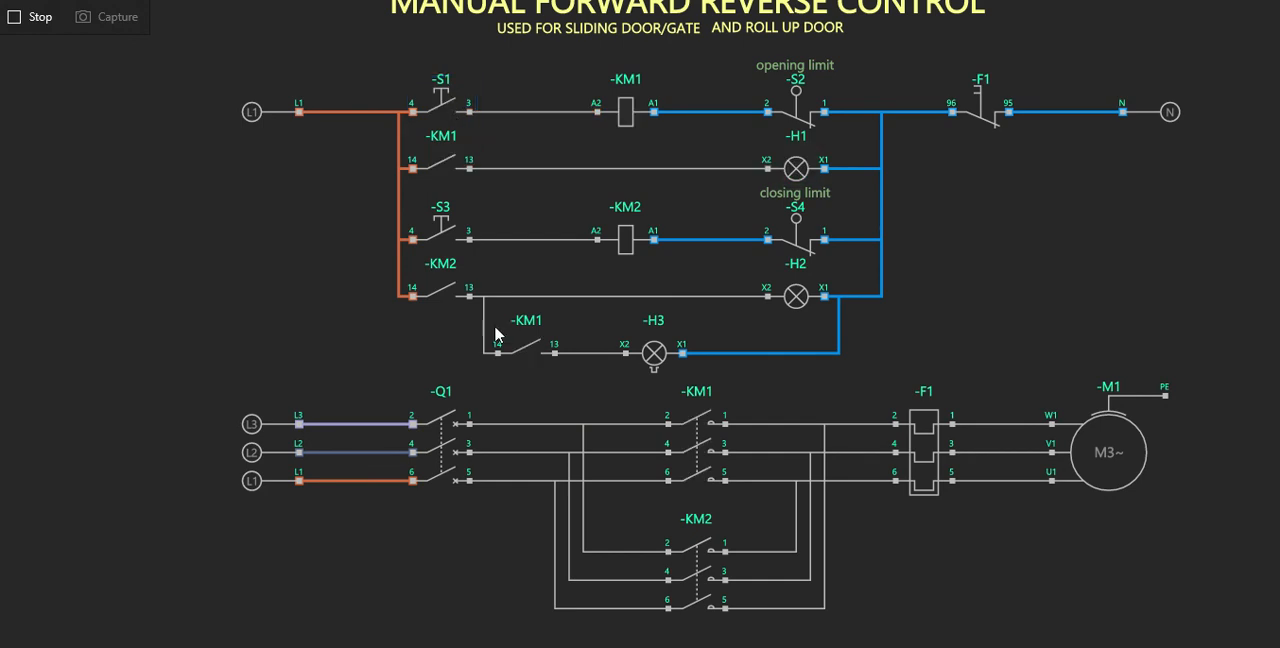
left_click(36, 18)
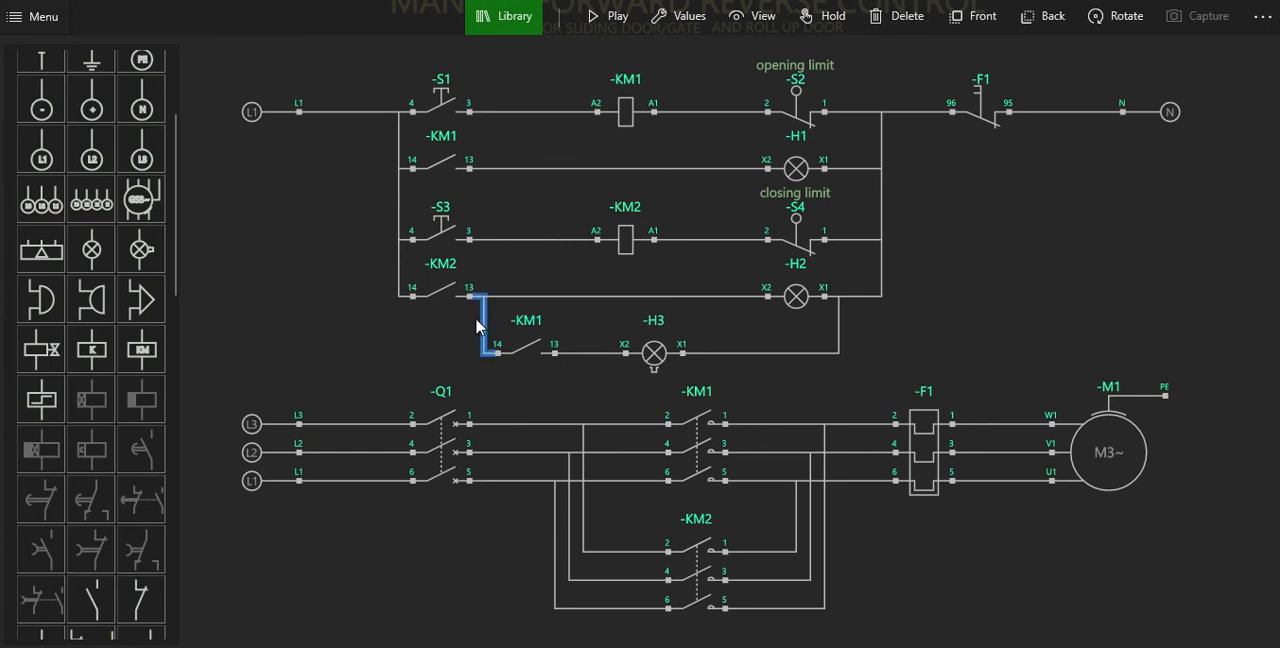
Delete the wire feeding the lower KM1 contact from KM2 terminal 13 and wire its terminal 14 to KM2 terminal 14.
left_click(895, 15)
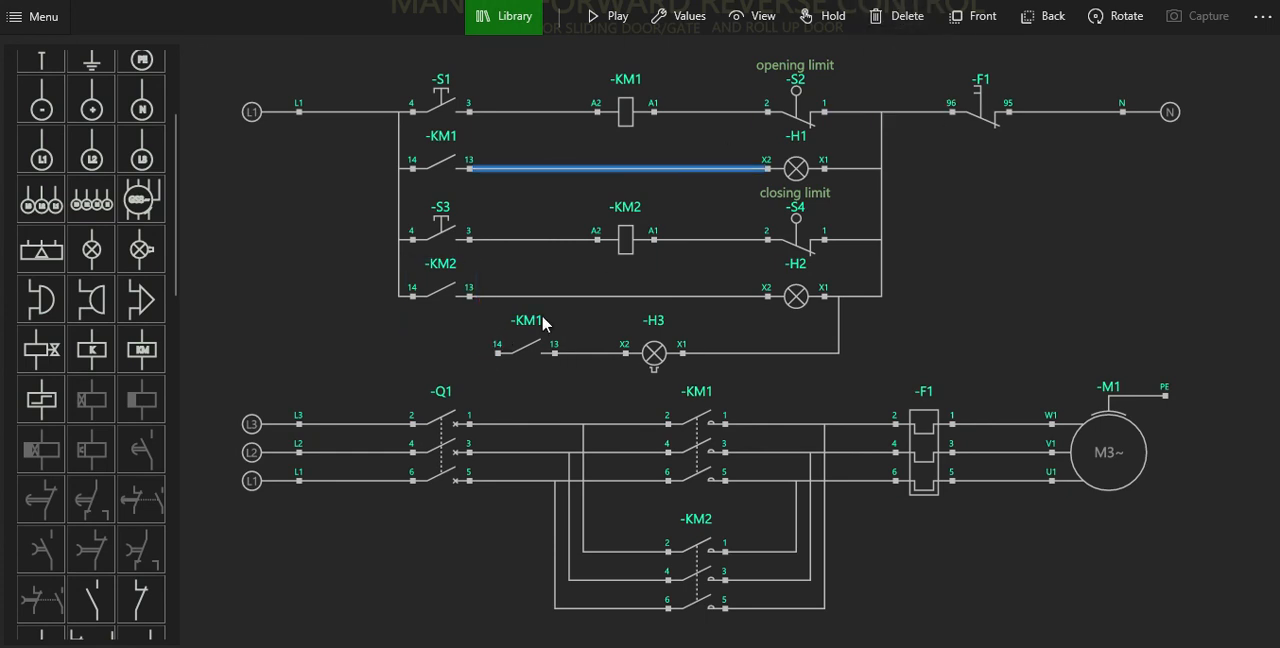
left_click(498, 352)
left_click(412, 295)
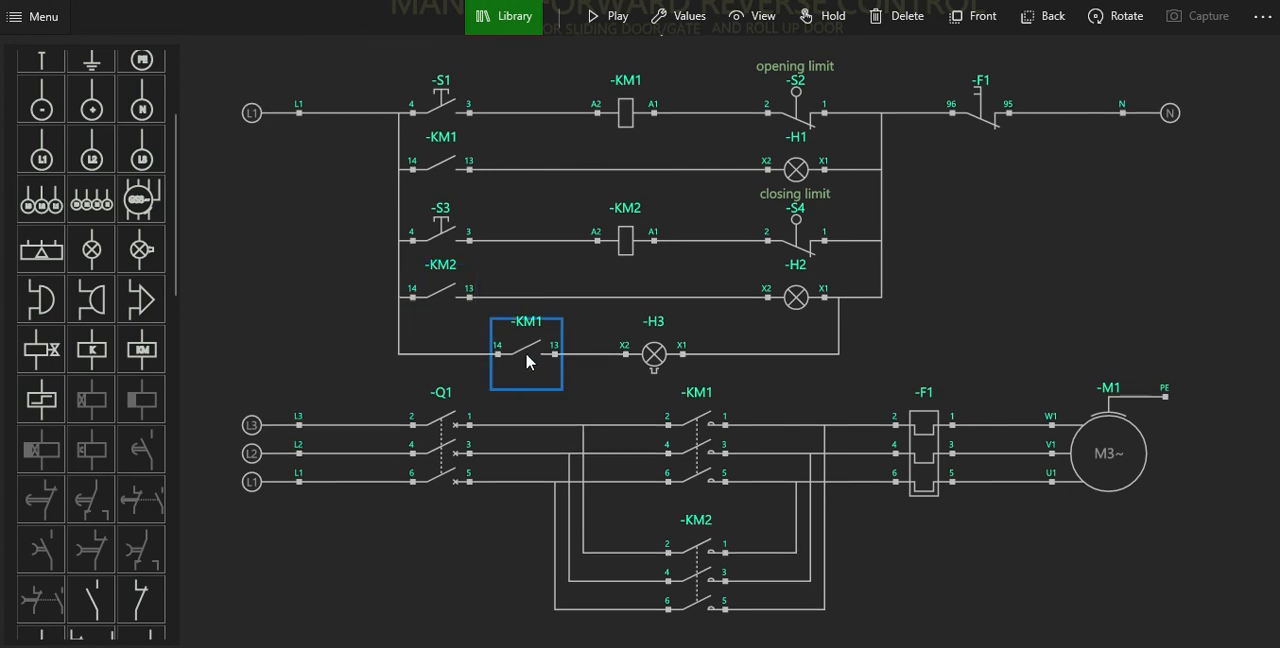
Move the lower KM1 contact directly beneath the auxiliary KM2 contact and wire its terminal 13 to KM2 terminal 13.
left_click_drag(529, 362, 447, 362)
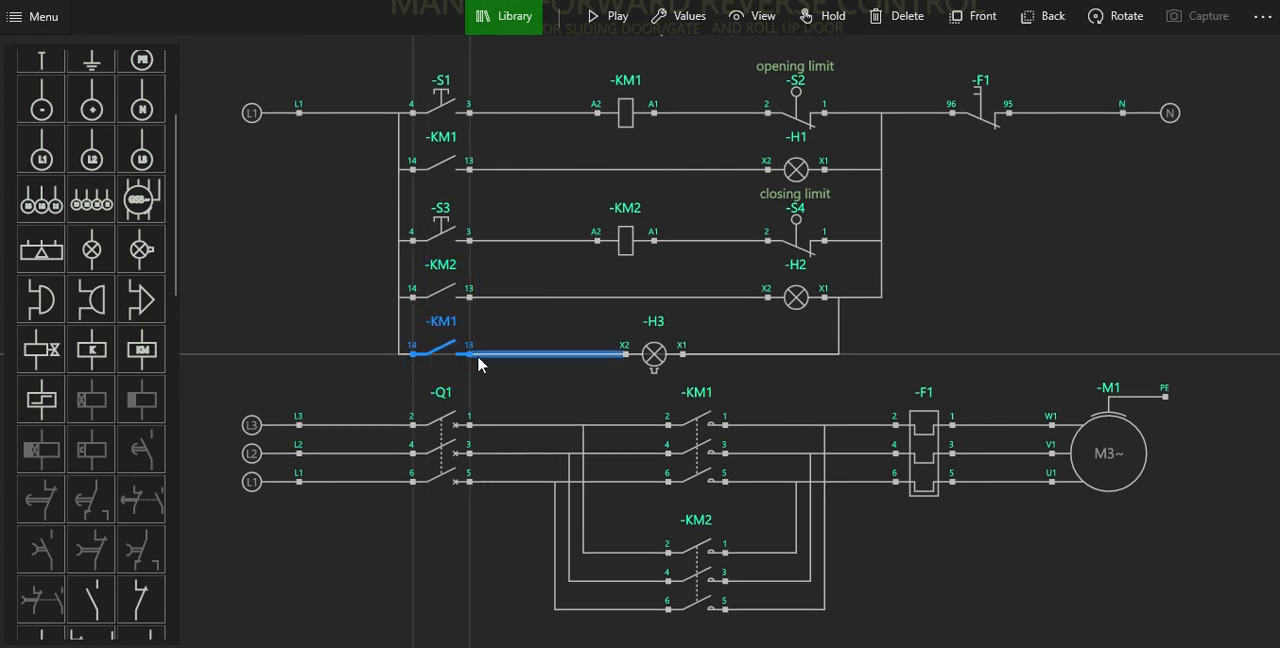
left_click(473, 351)
left_click(472, 299)
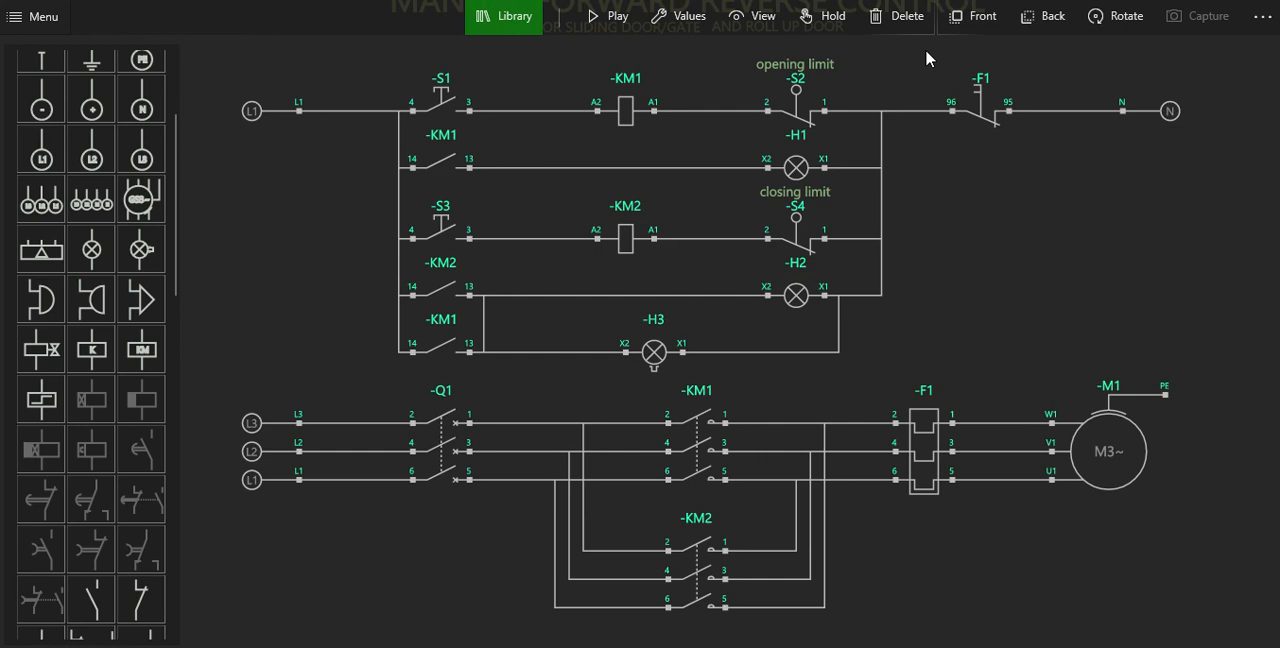
Run the simulation, test pushbuttons S1 and S3 with breaker Q1 open, and close Q1 to test S1 with the motor powered.
left_click(610, 16)
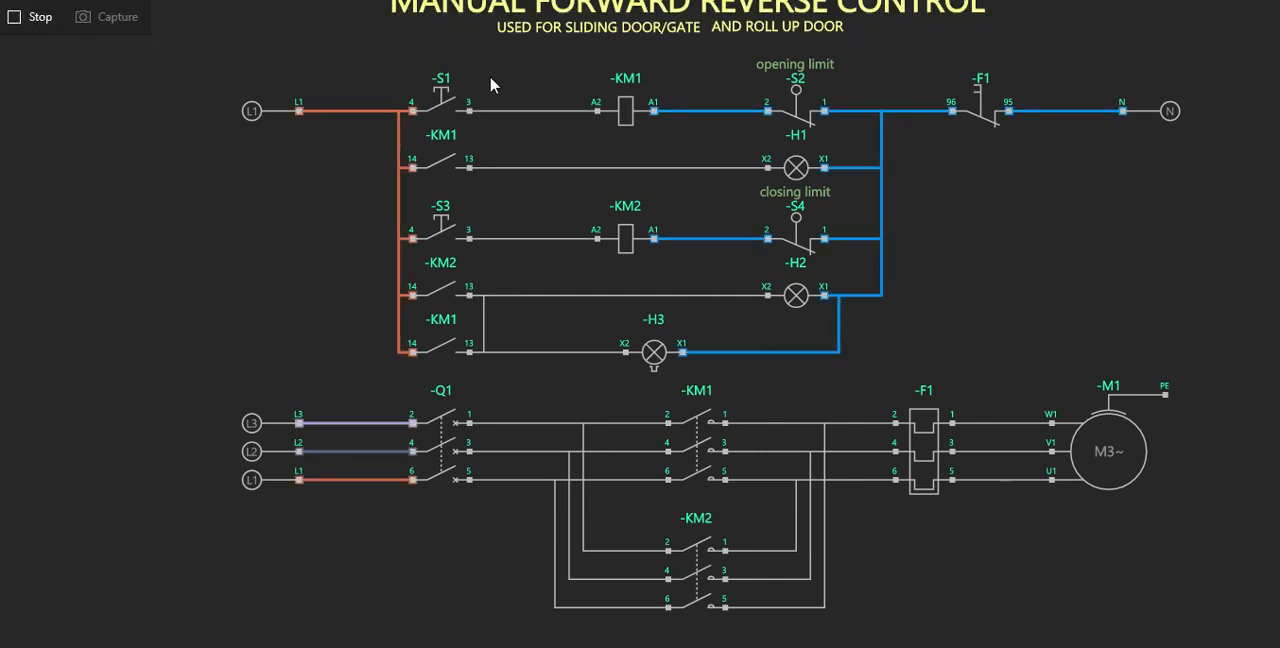
left_click(455, 114)
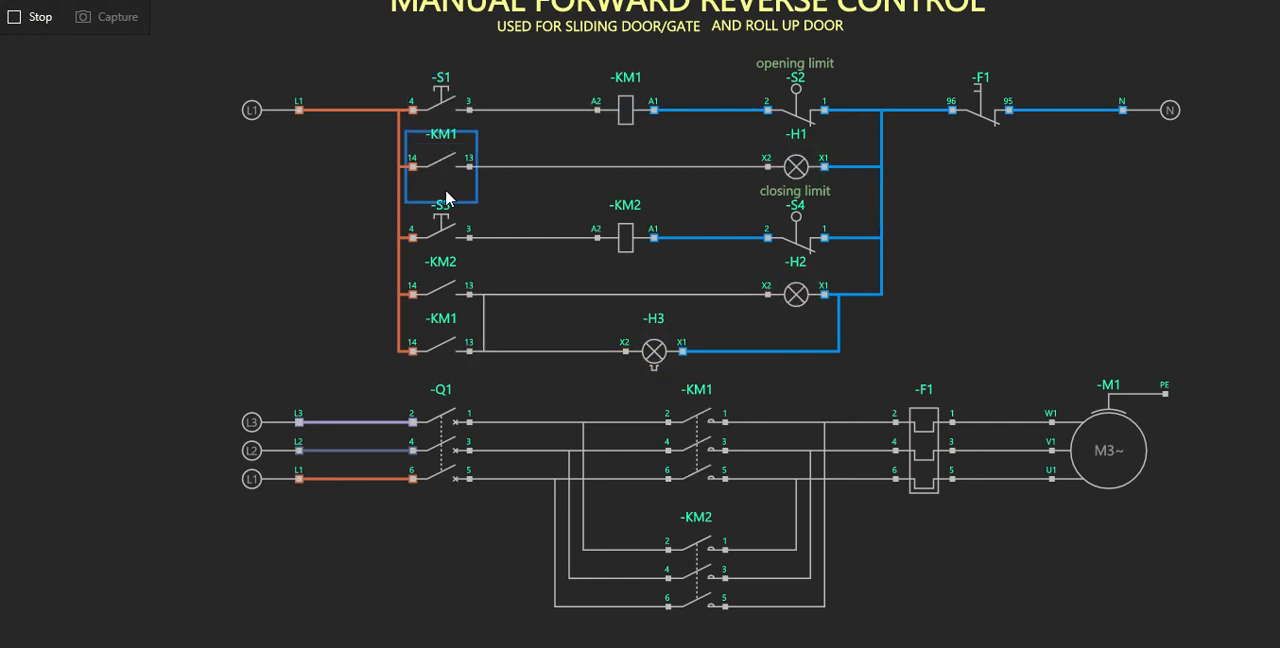
left_click(450, 230)
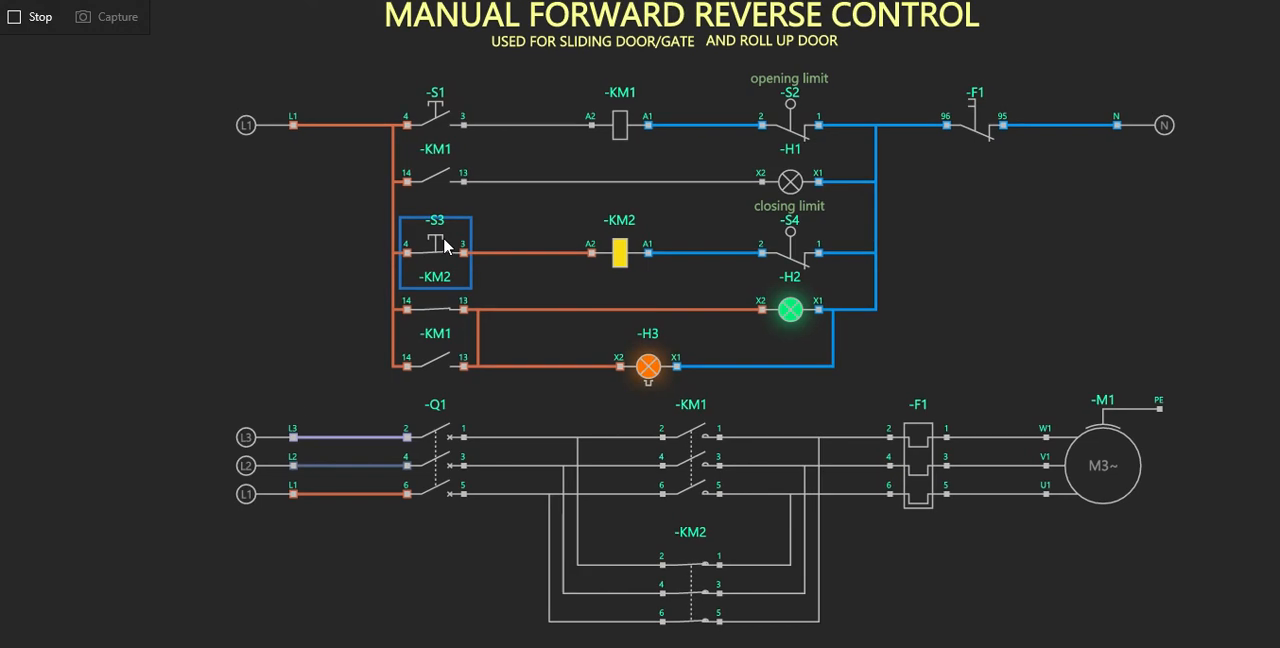
left_click(441, 135)
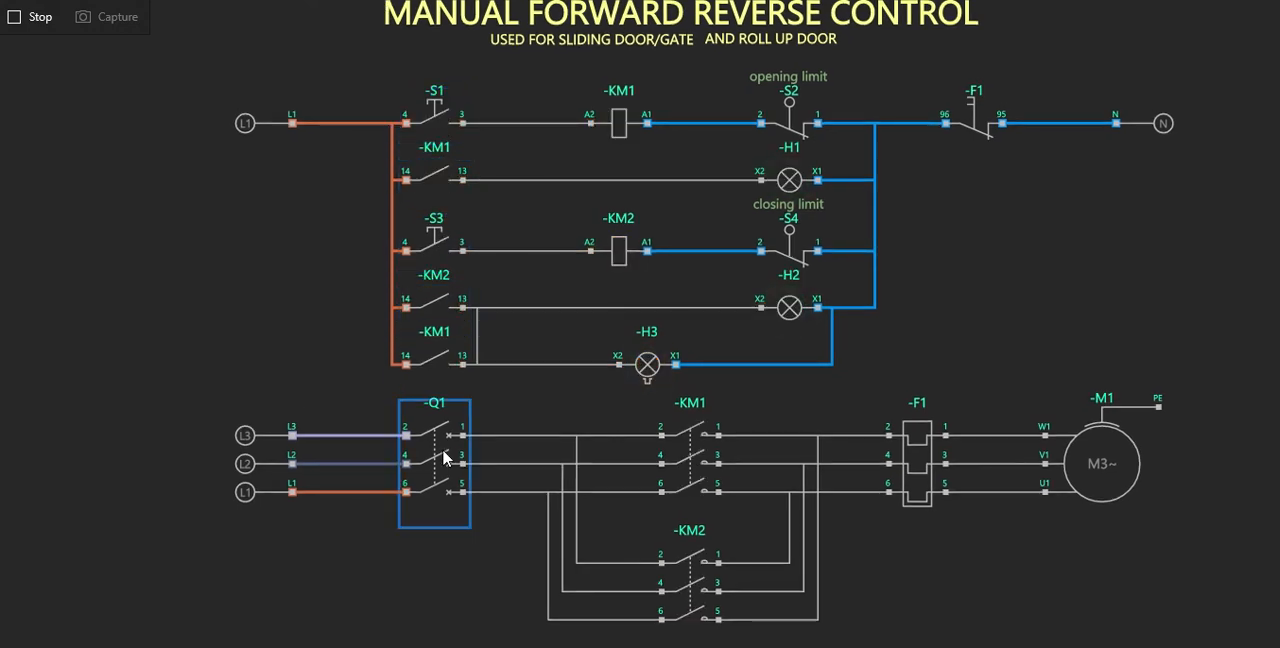
left_click(444, 453)
left_click(436, 117)
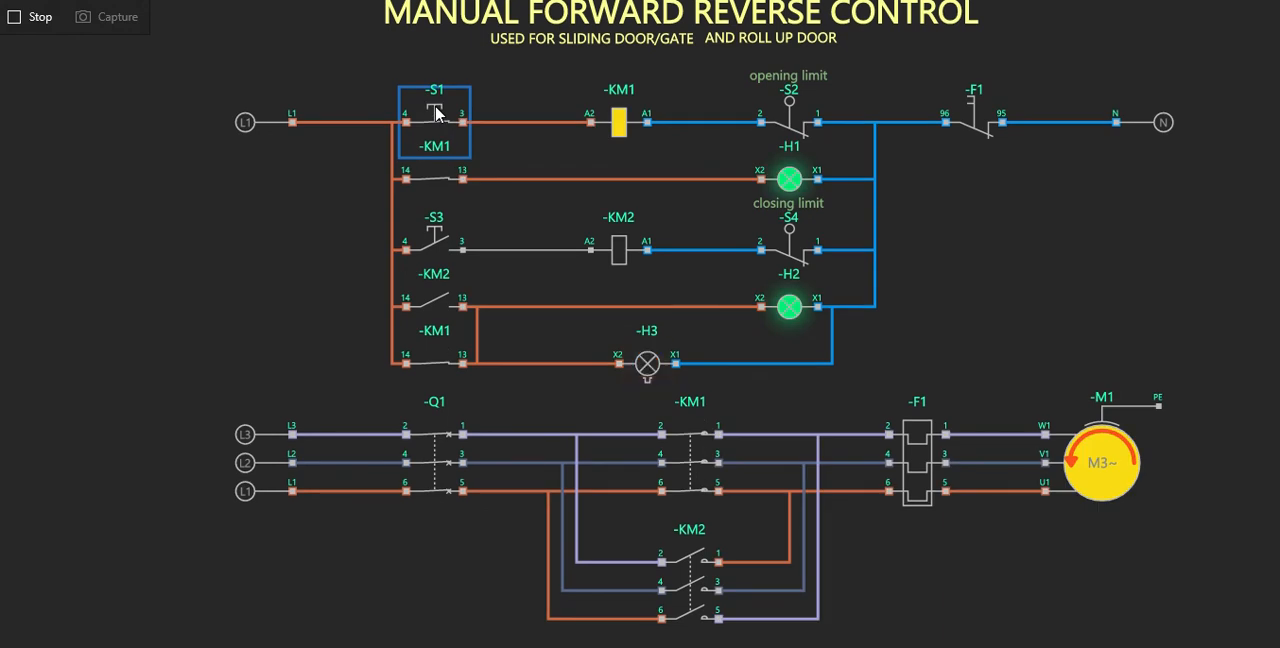